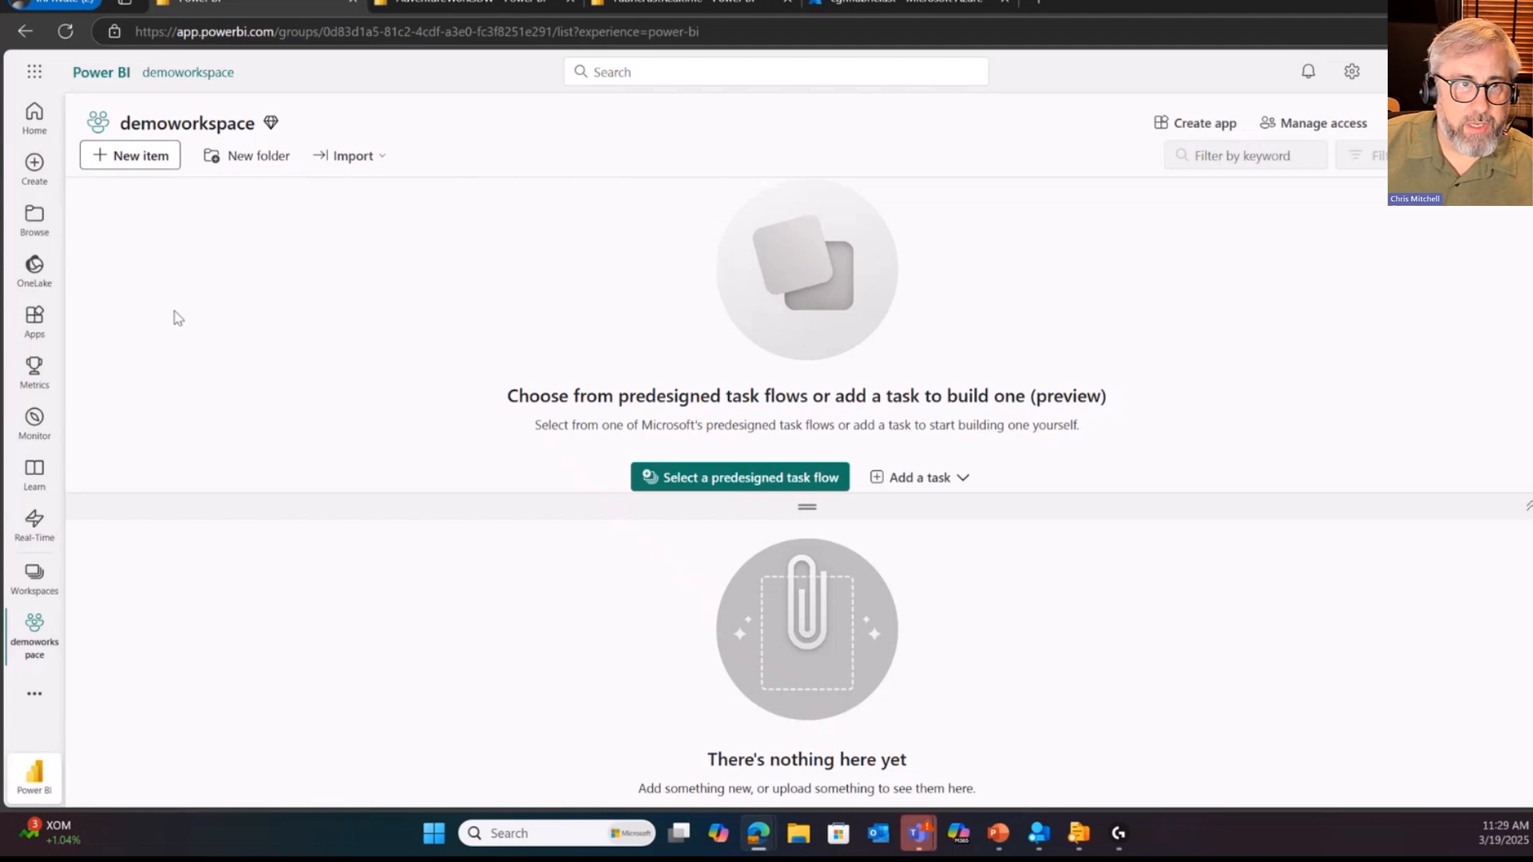
Step: Switch from the Power BI experience to the Fabric experience and open the demoworkspace workspace
click(36, 775)
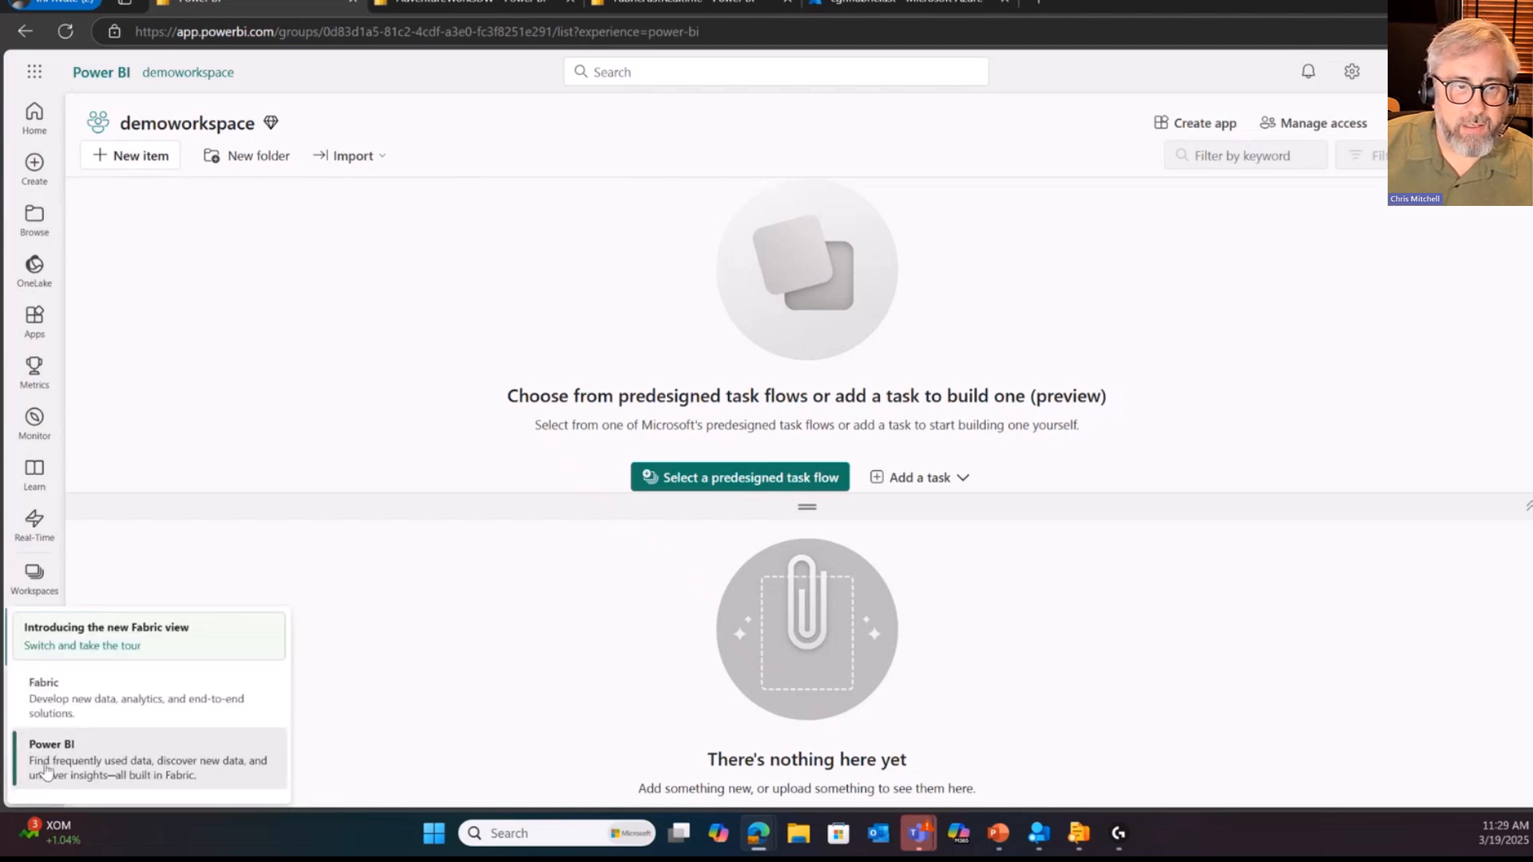
click(112, 710)
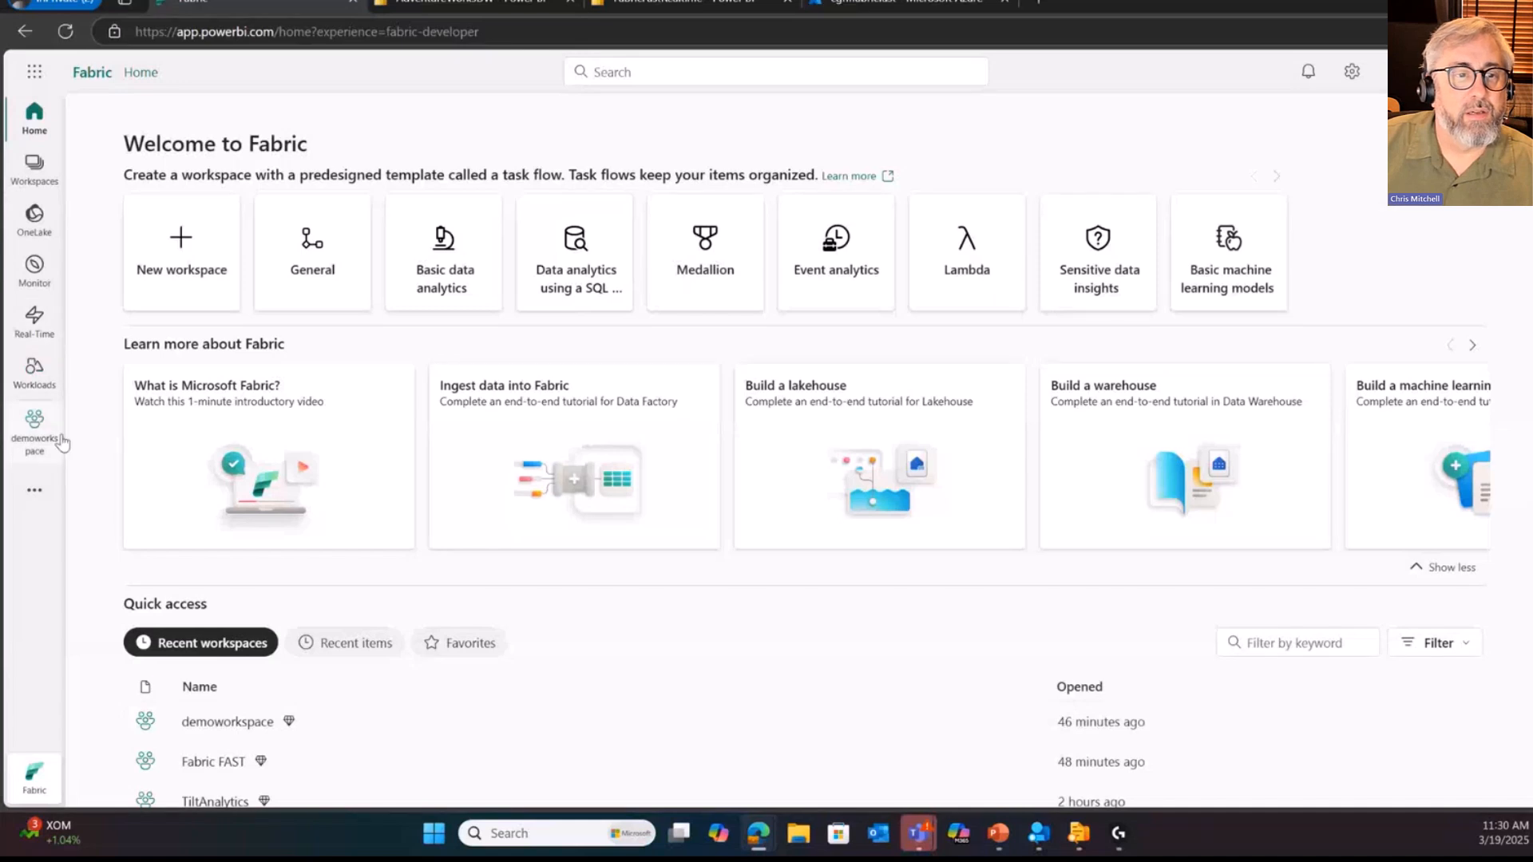
click(35, 427)
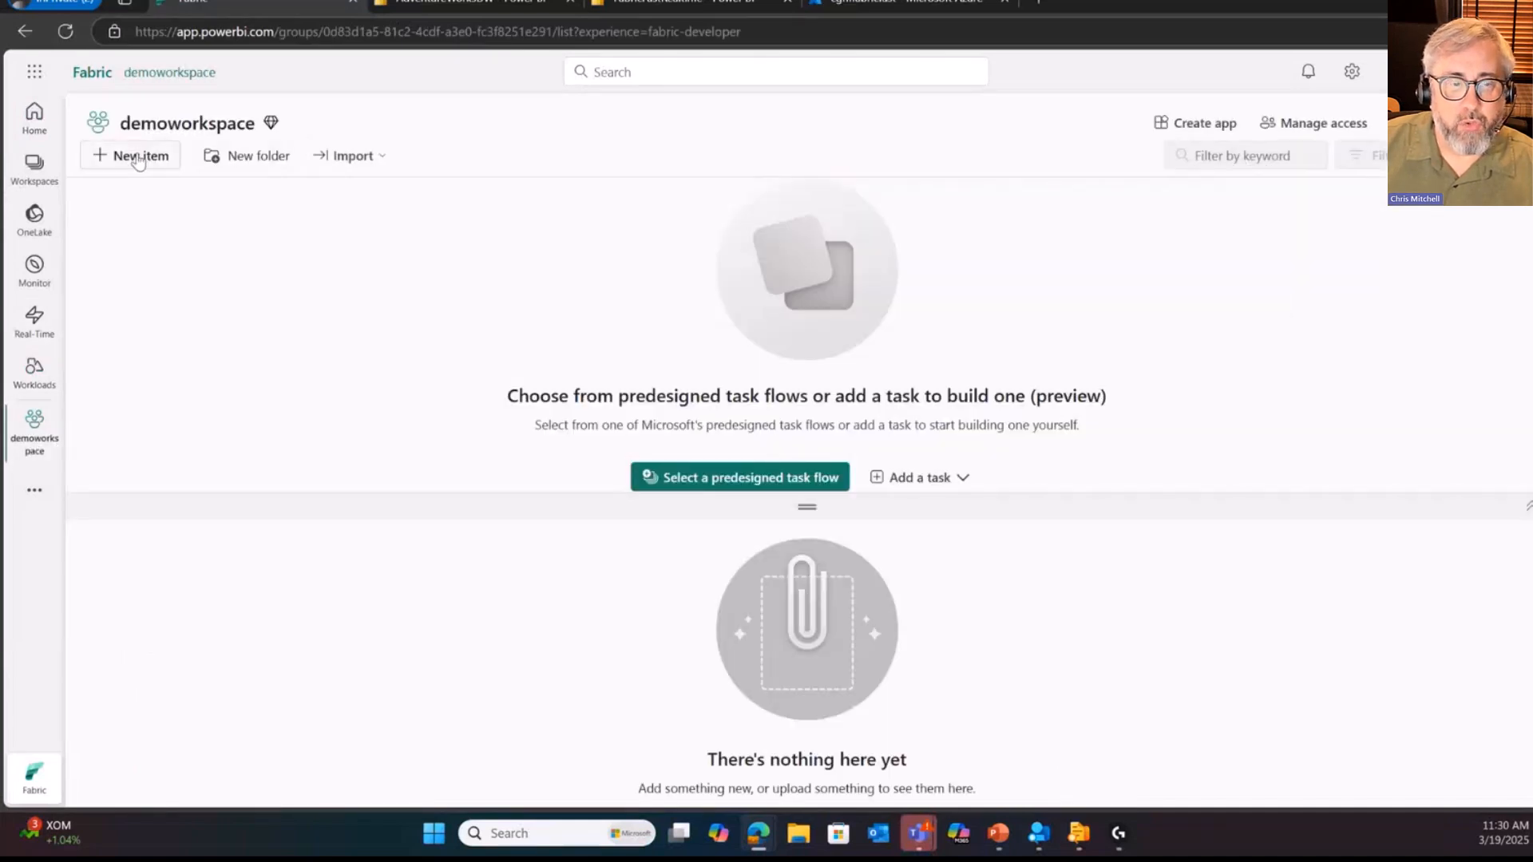
Step: Browse the new item types available for the workspace, examining the Get data and Store data categories
click(161, 164)
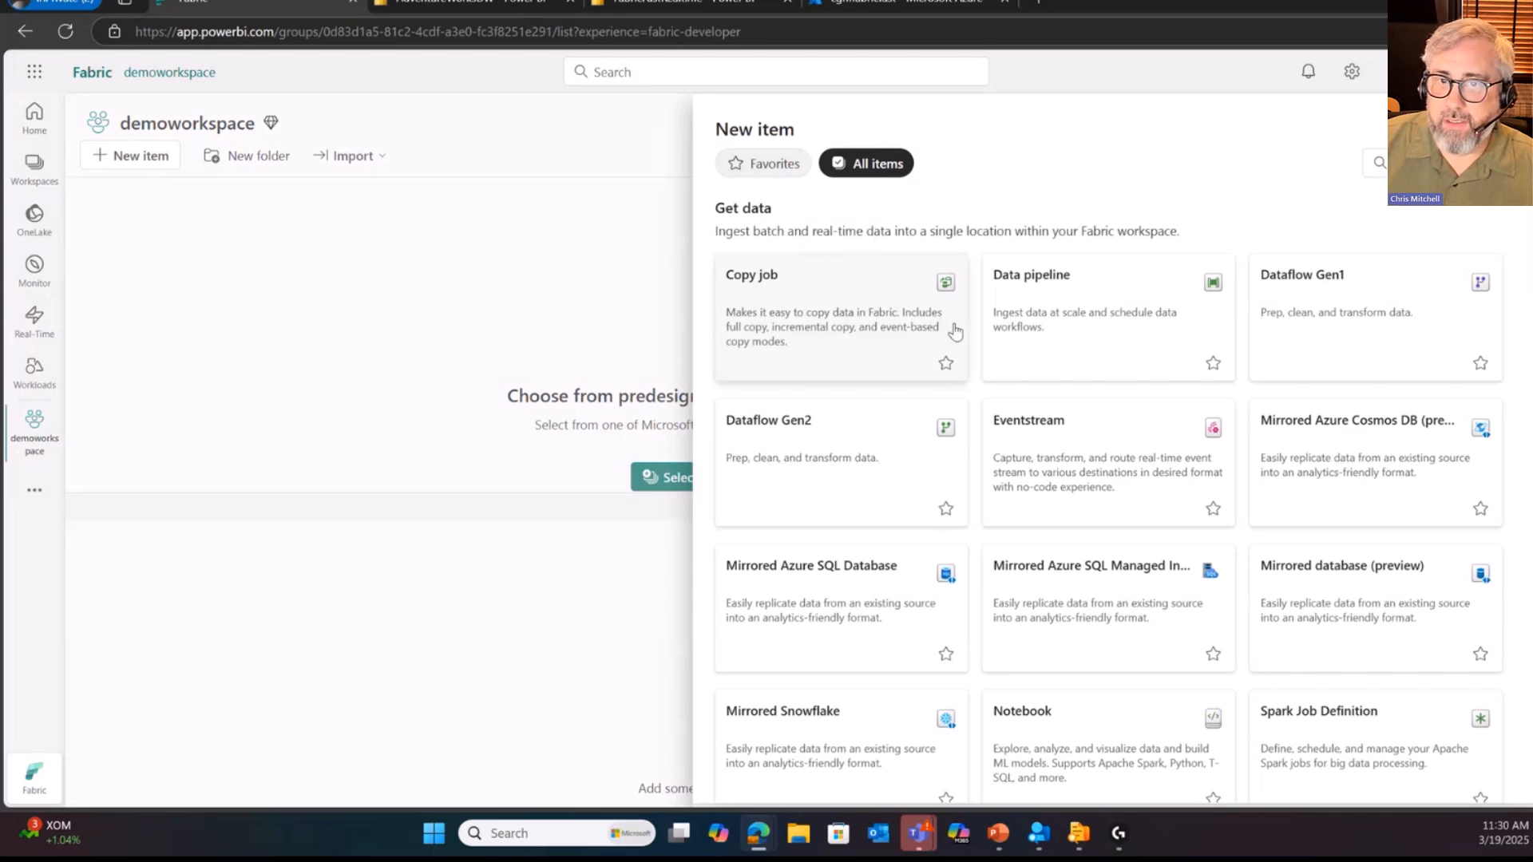
scroll(924, 359, down, 5)
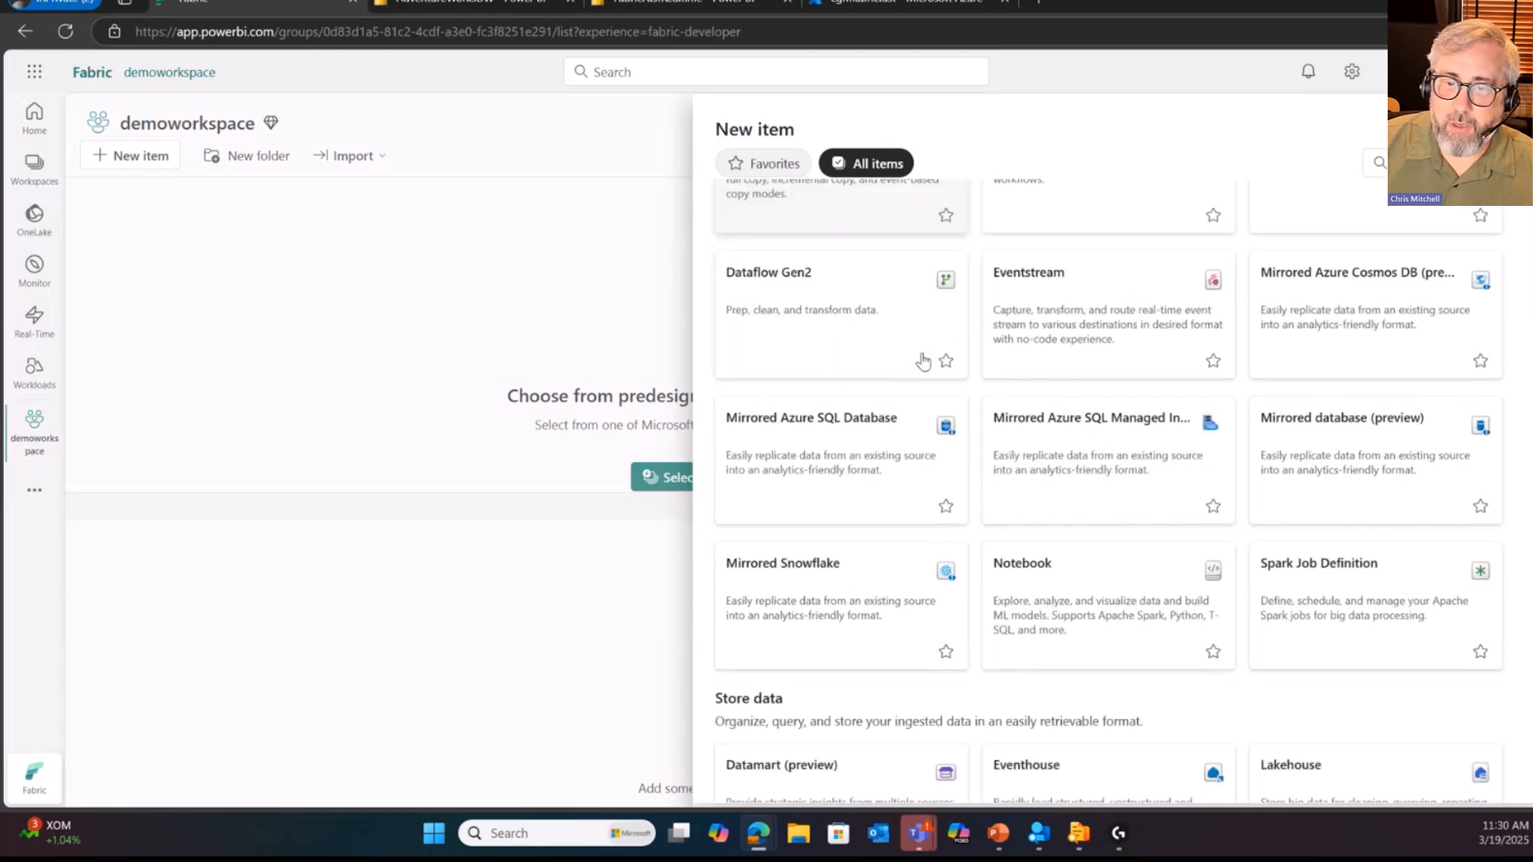
scroll(926, 361, up, 5)
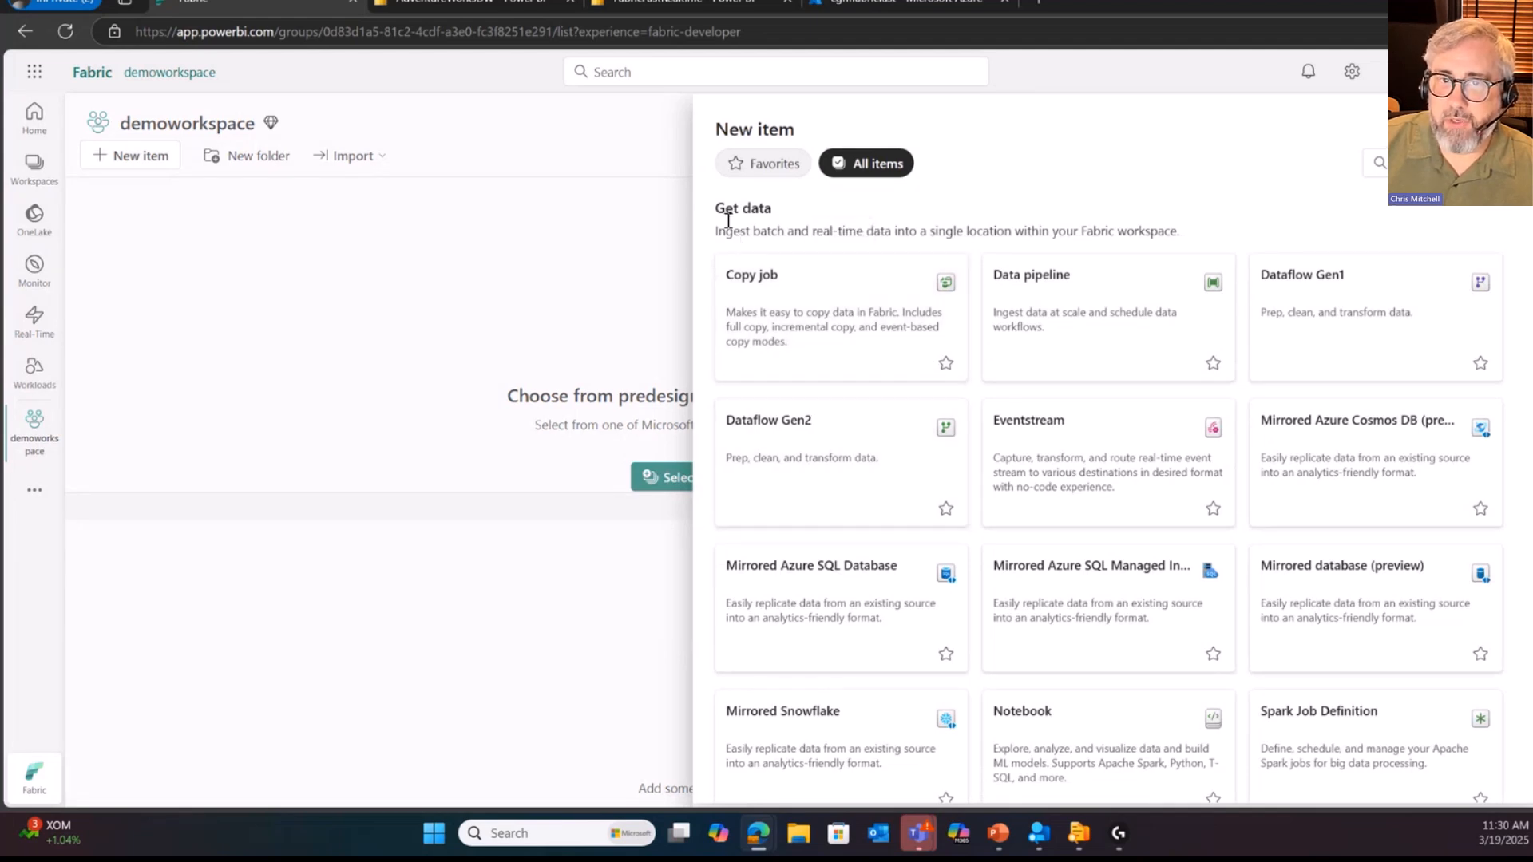
drag(713, 209, 773, 210)
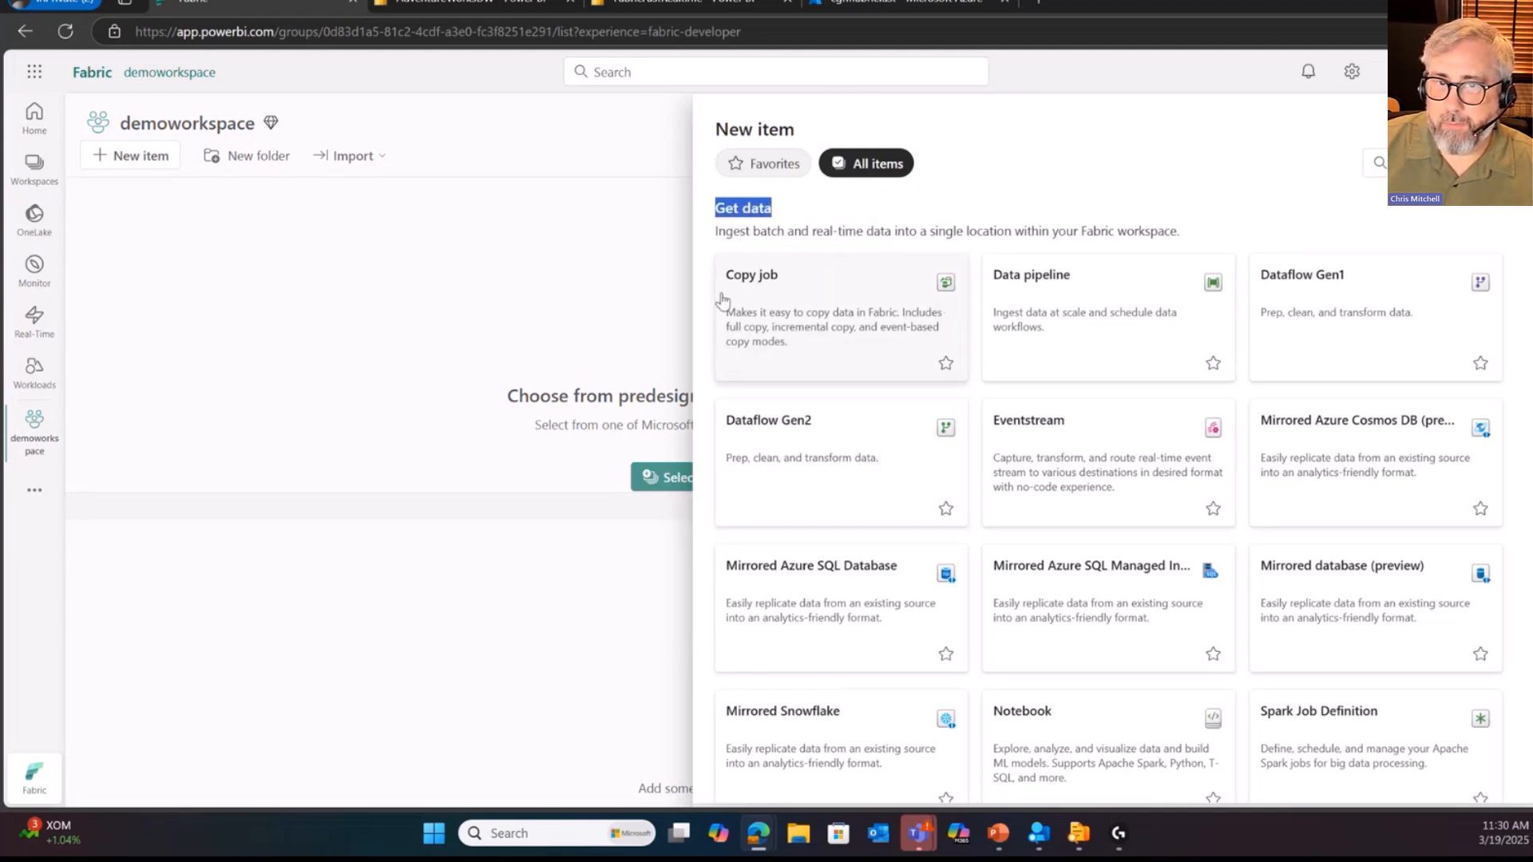
scroll(798, 240, down, 6)
drag(716, 306, 797, 310)
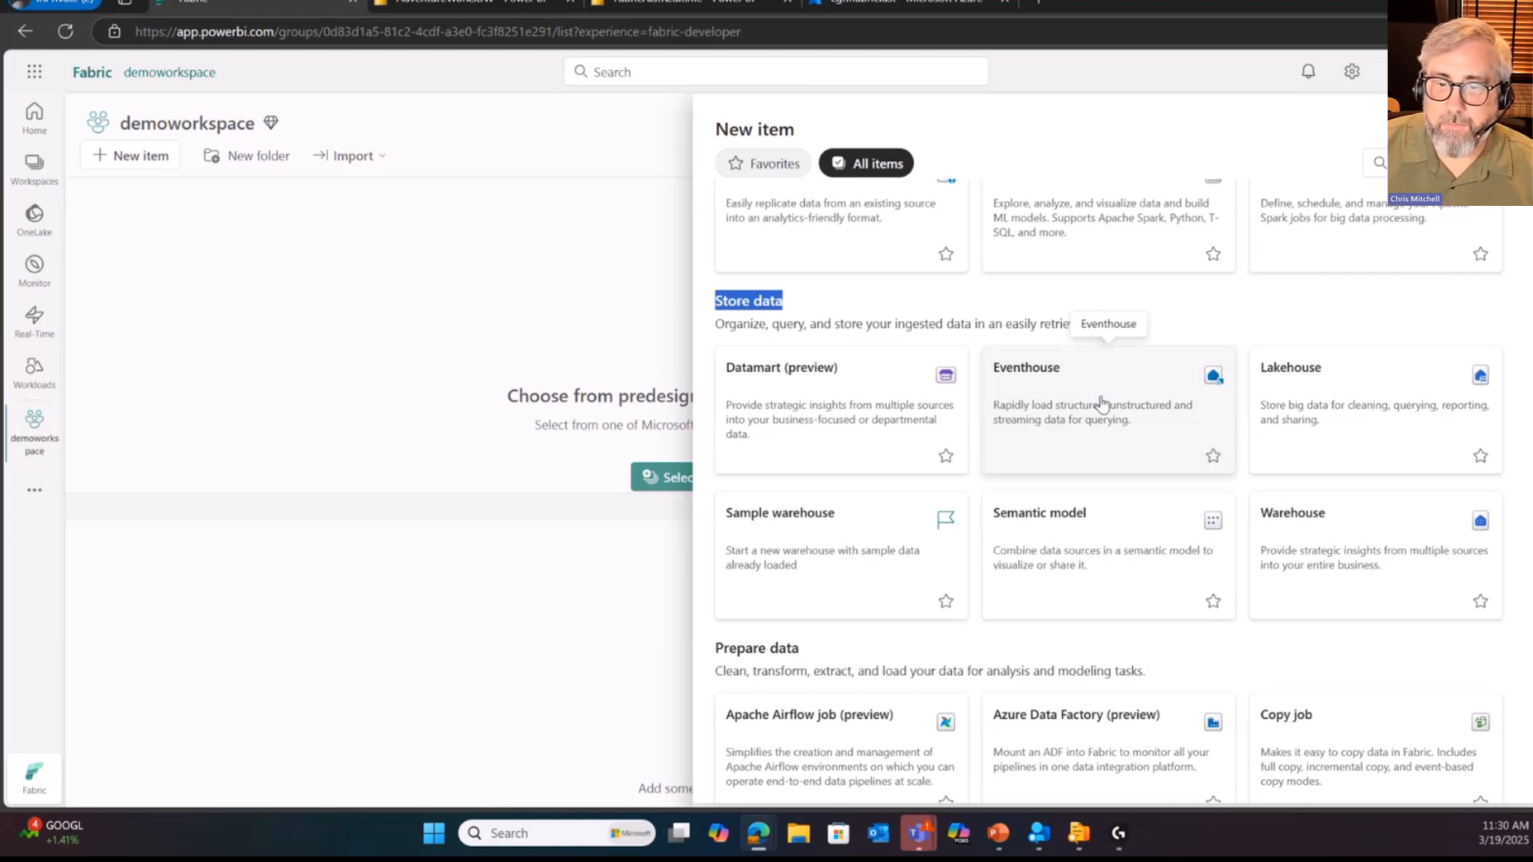
scroll(1095, 554, up, 7)
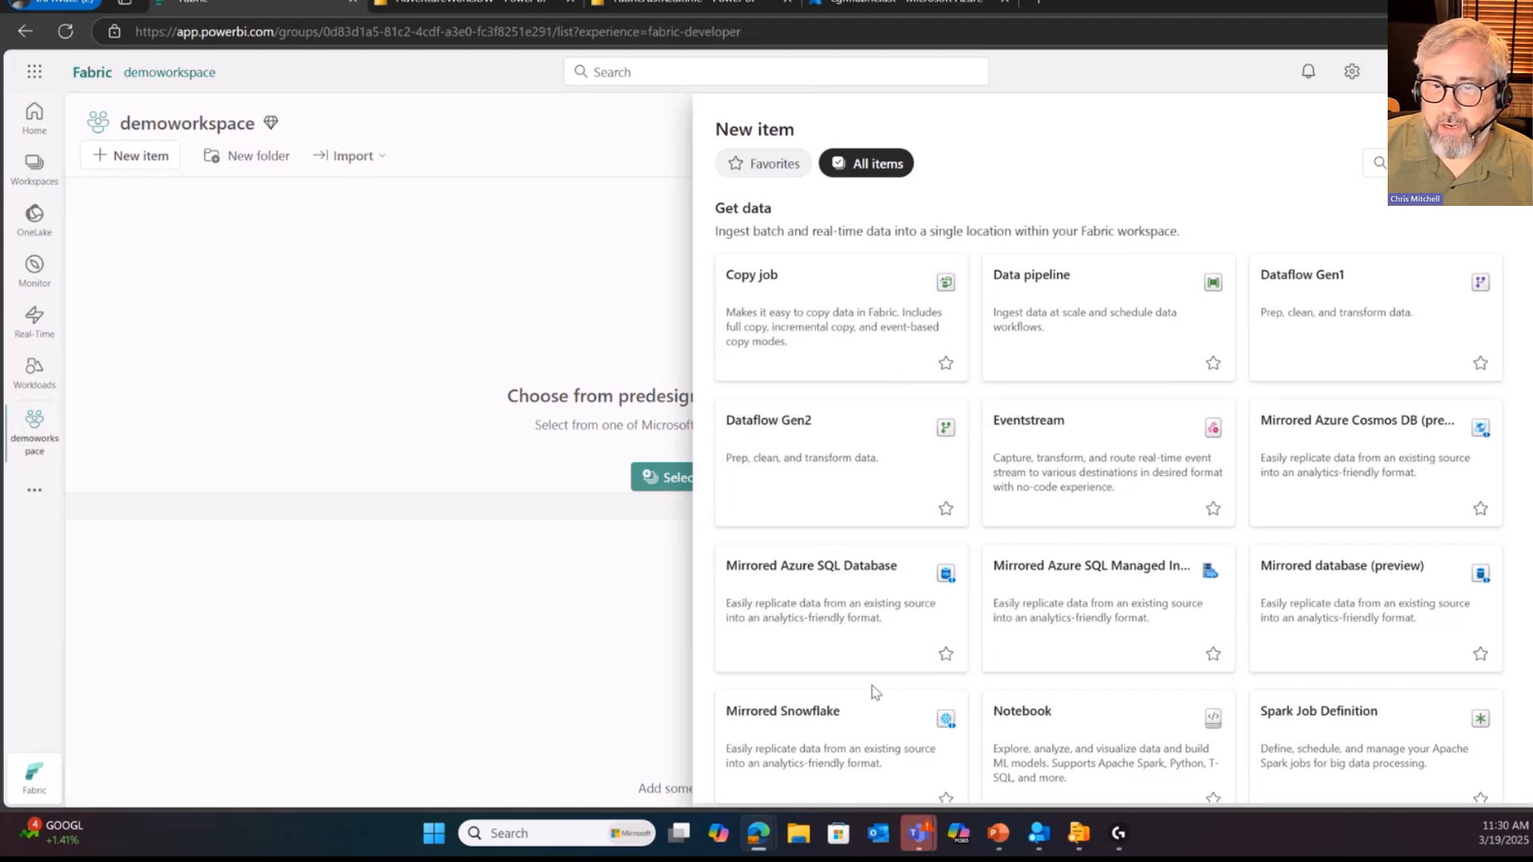
Step: Try to set up a mirrored Azure SQL Database using the existing cgmfabricfast.database.windows.net connection from the OneLake catalog
click(869, 629)
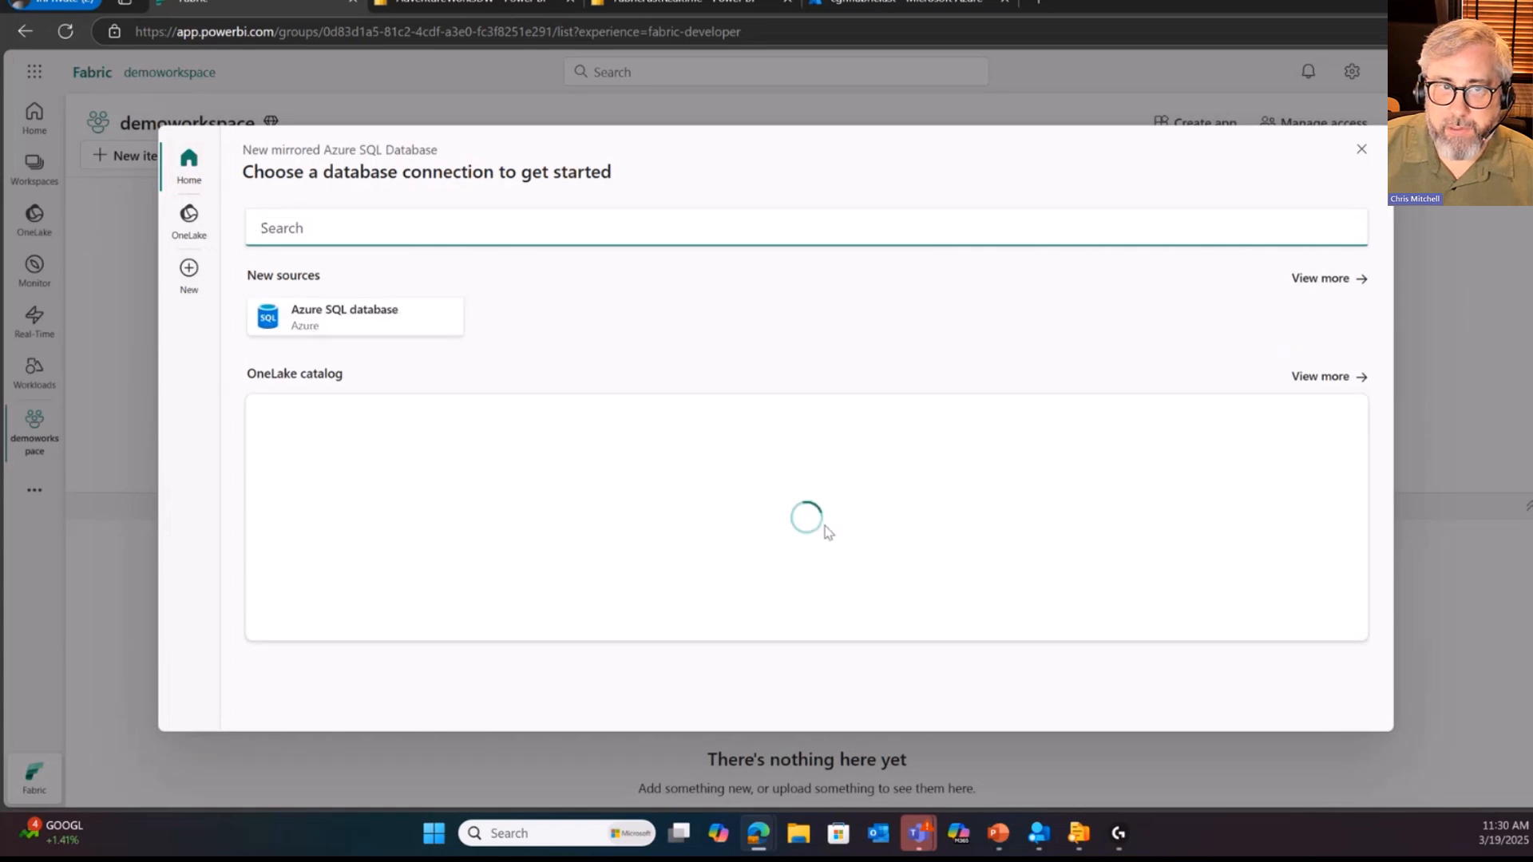
click(378, 332)
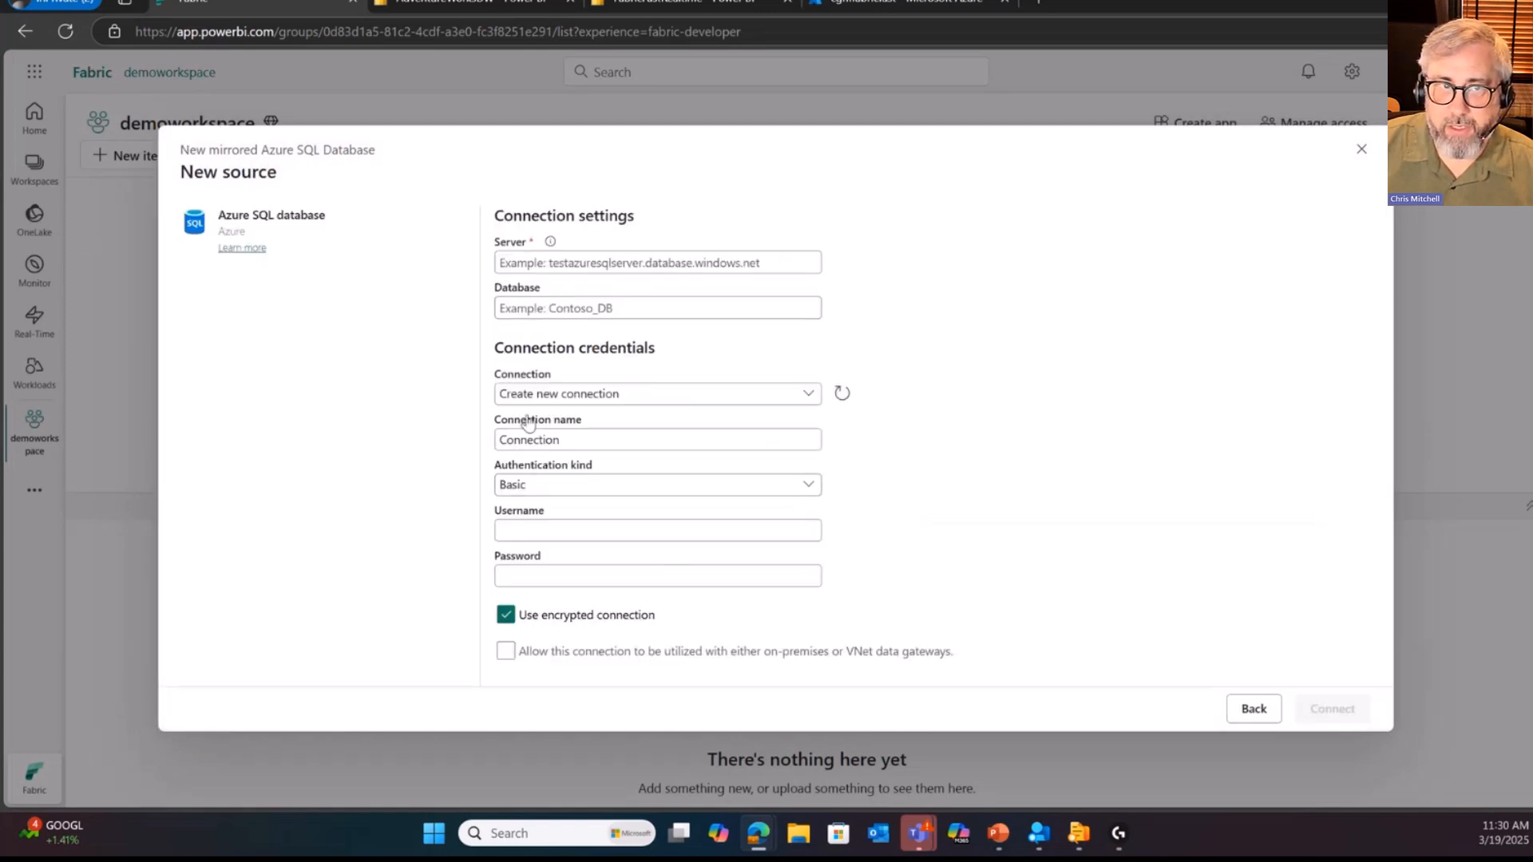
click(1252, 710)
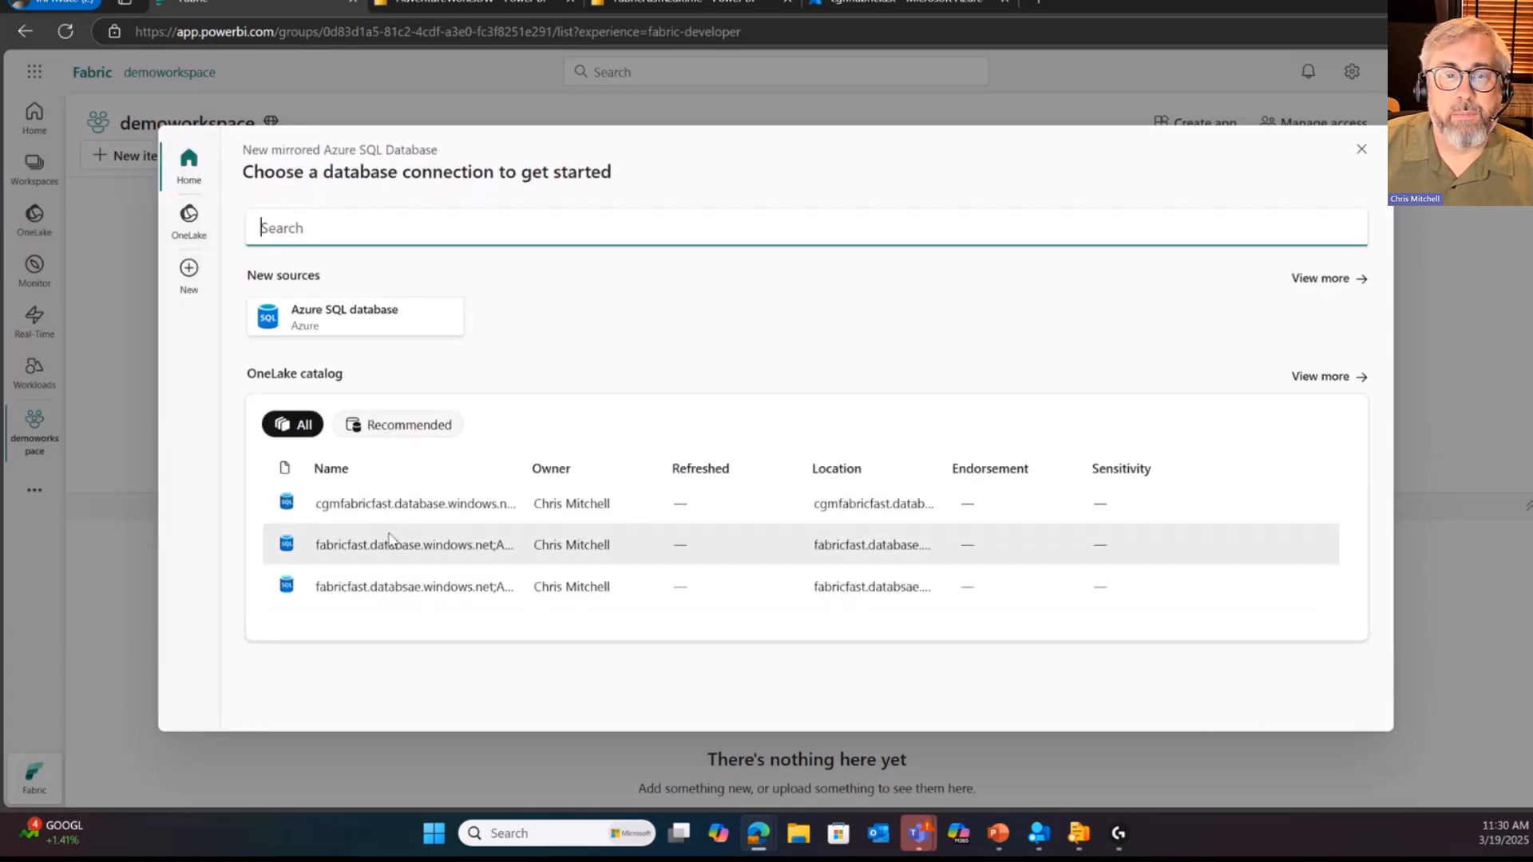
click(424, 512)
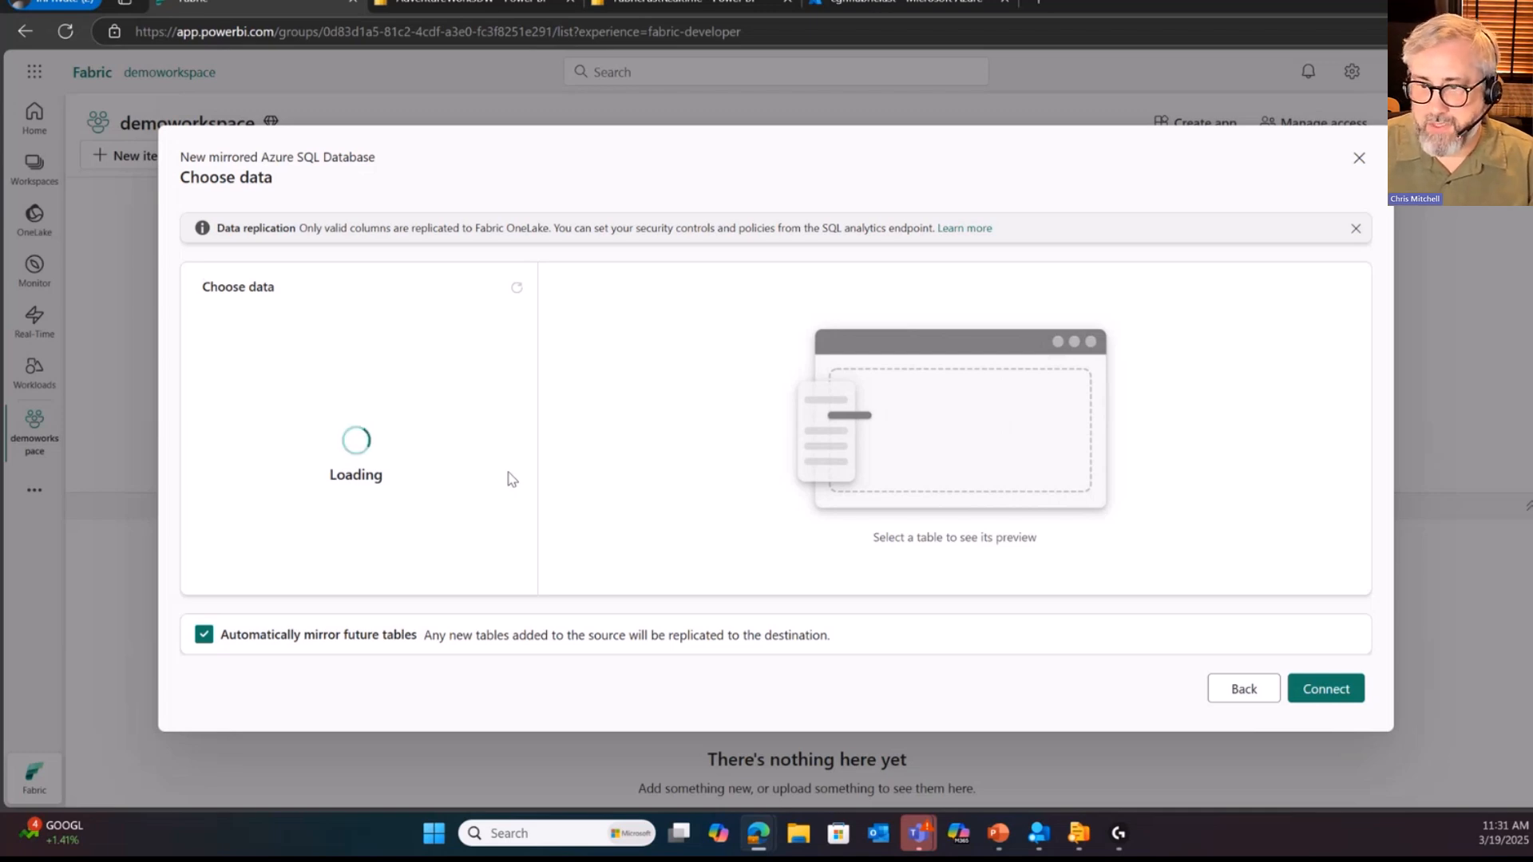
click(1244, 690)
Step: Open the replication configuration of the AdventureWorksDW mirrored database and review its list of tables chosen for mirroring
click(496, 4)
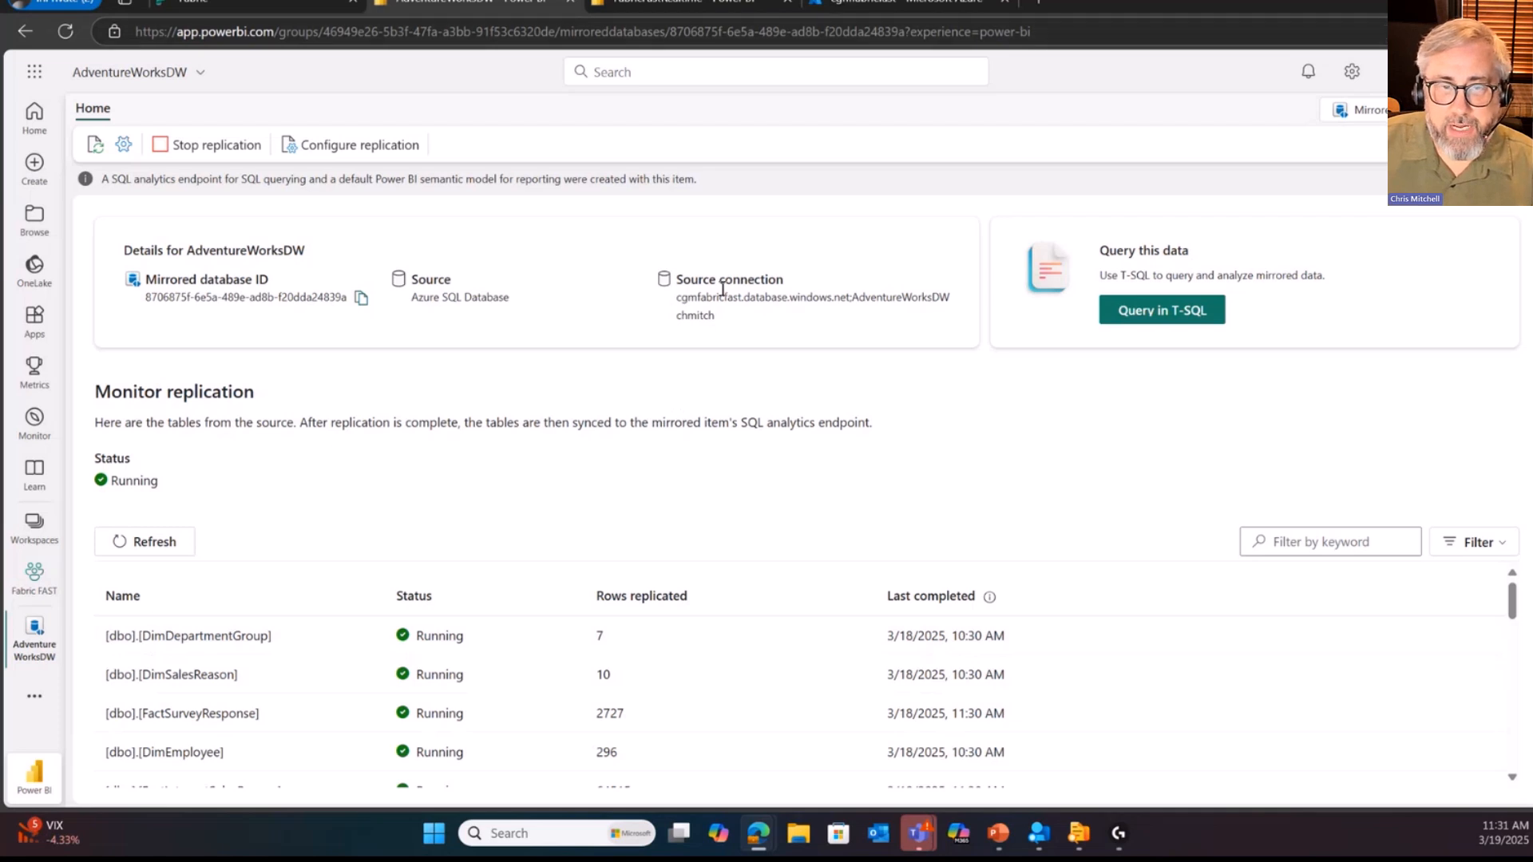
click(305, 145)
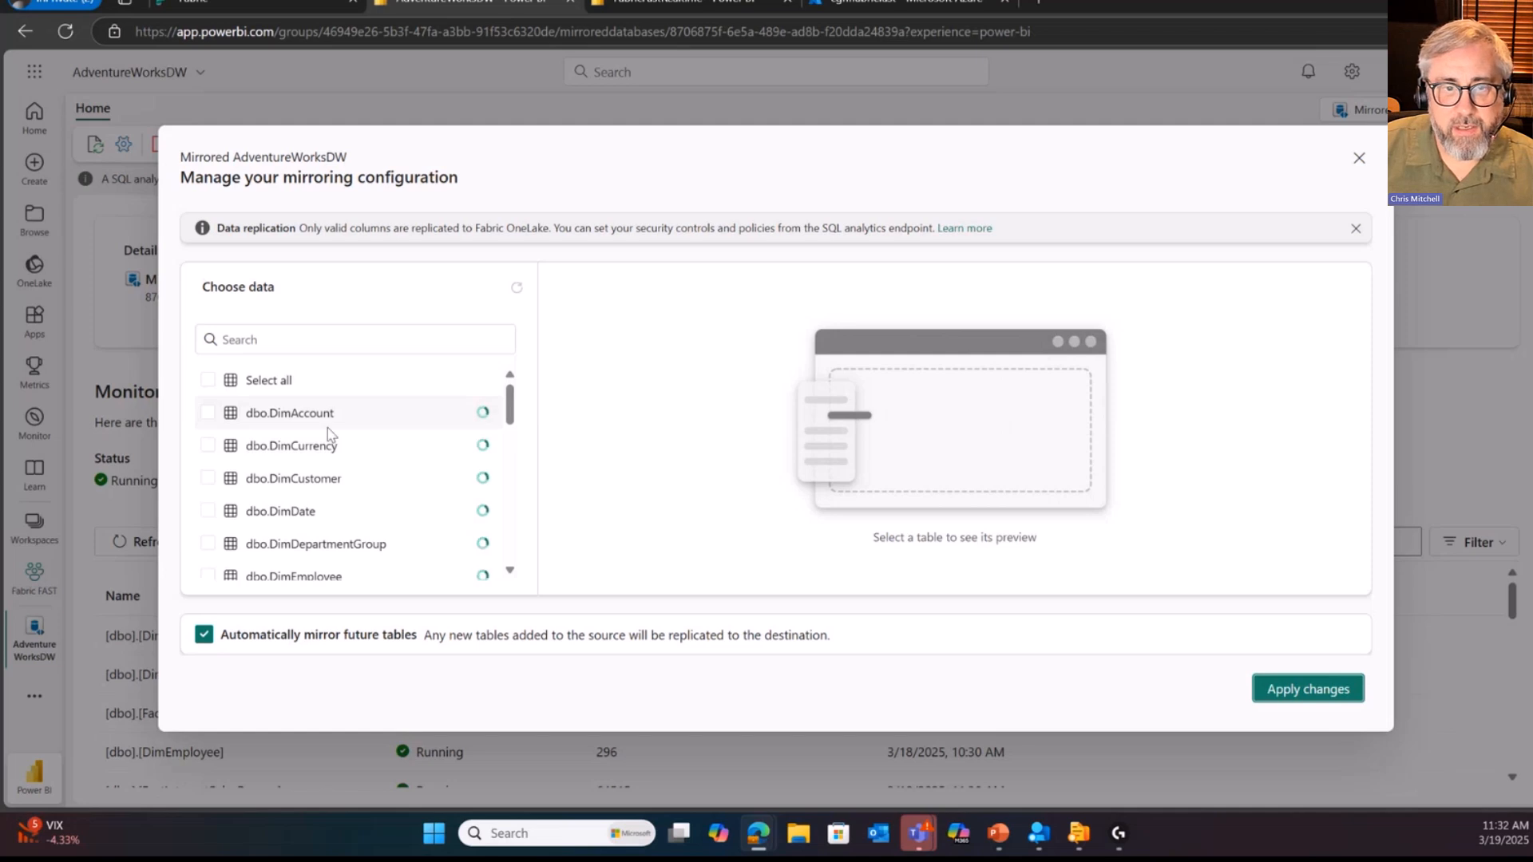
mouse_move(513, 402)
mouse_down()
mouse_move(514, 462)
mouse_move(516, 388)
mouse_up()
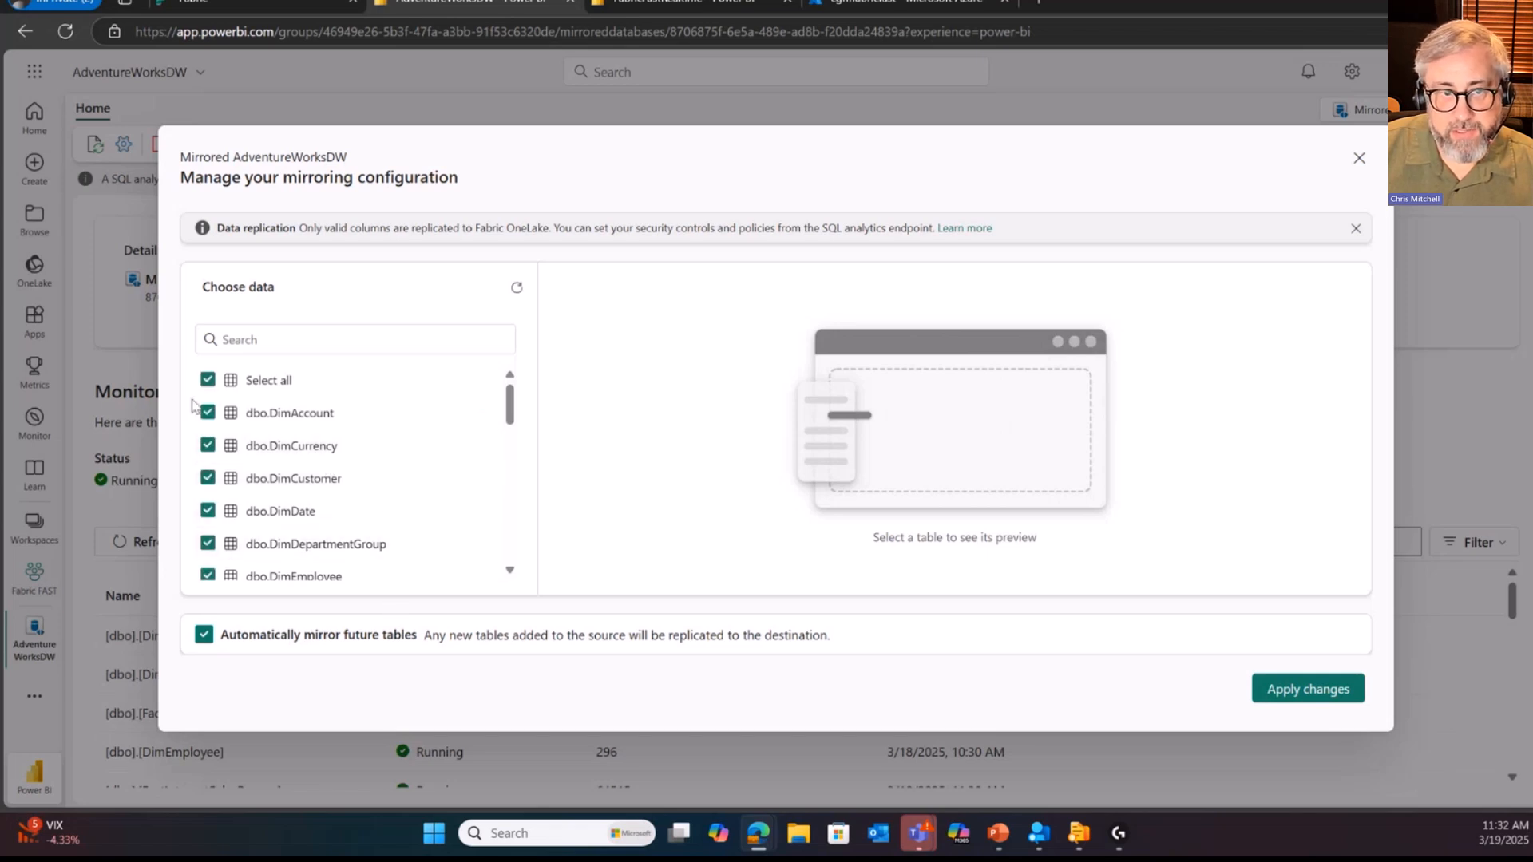
scroll(452, 479, down, 3)
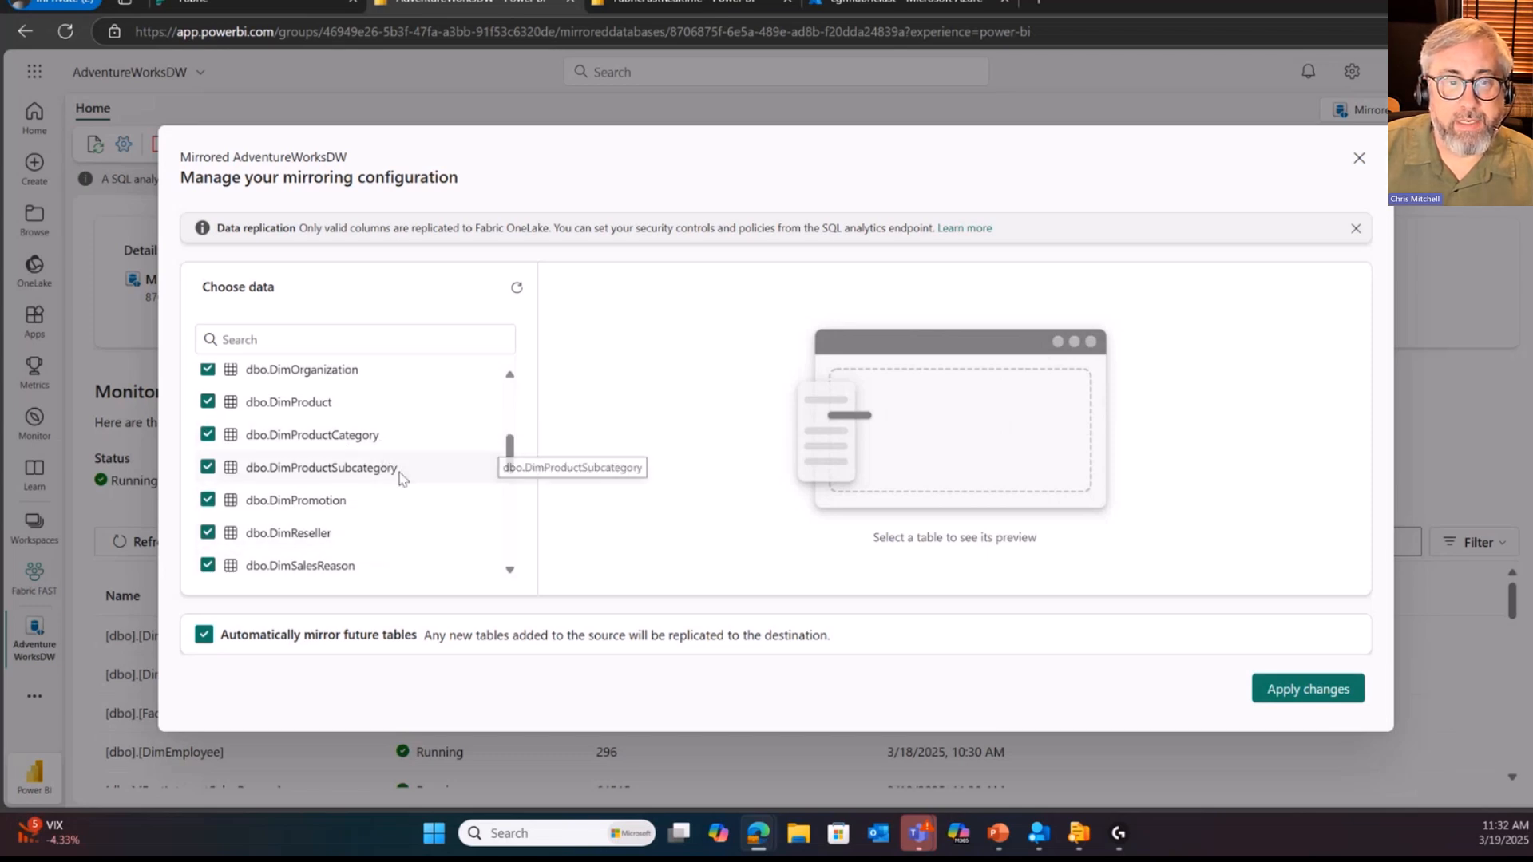
scroll(375, 515, down, 3)
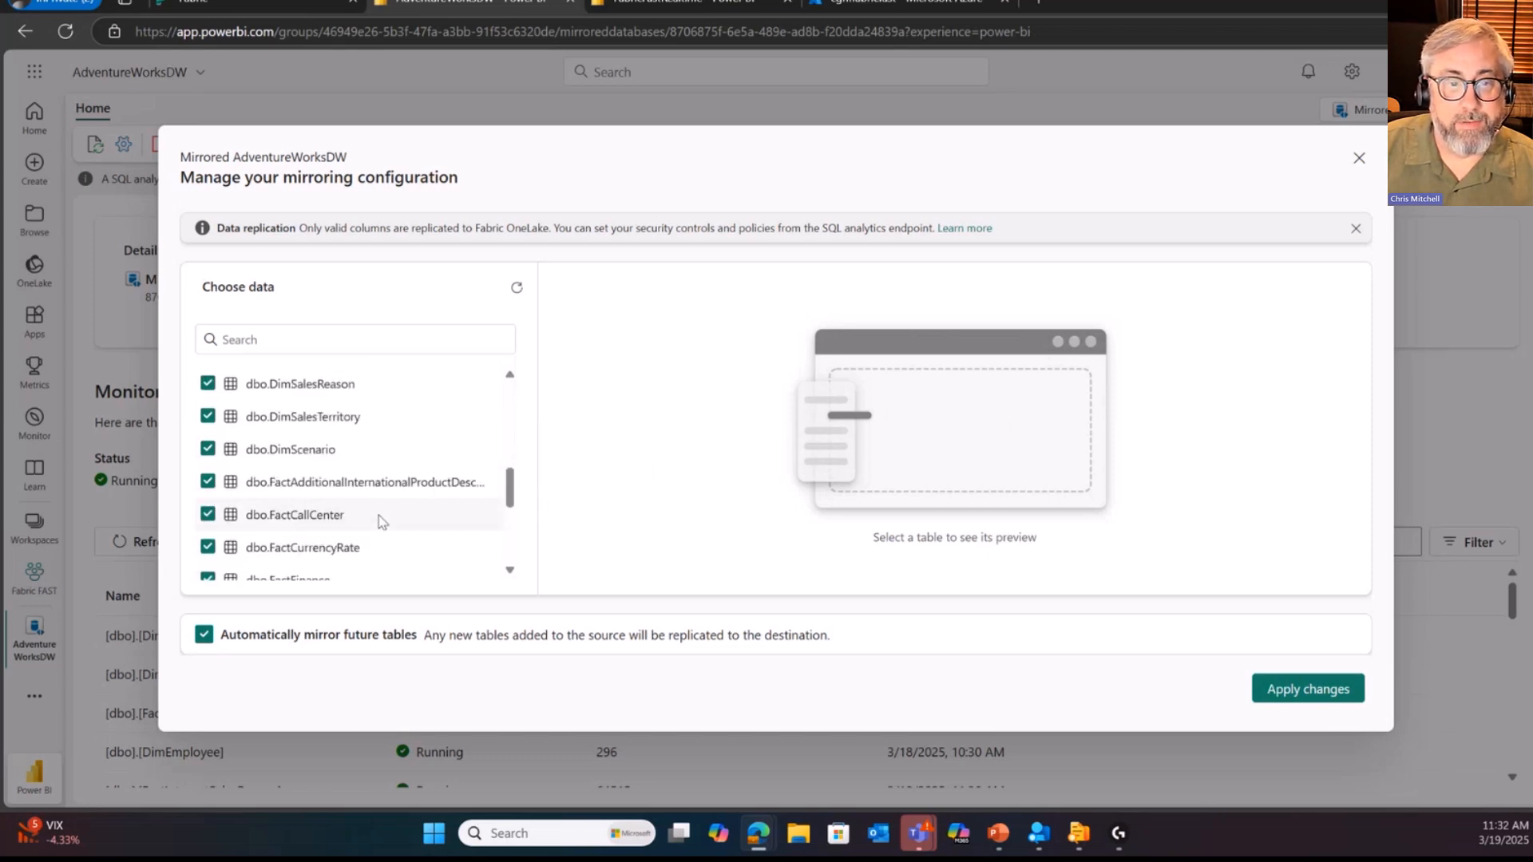
Step: Exclude the dbo.DimScenario table from mirroring and close the configuration without applying the change
click(206, 450)
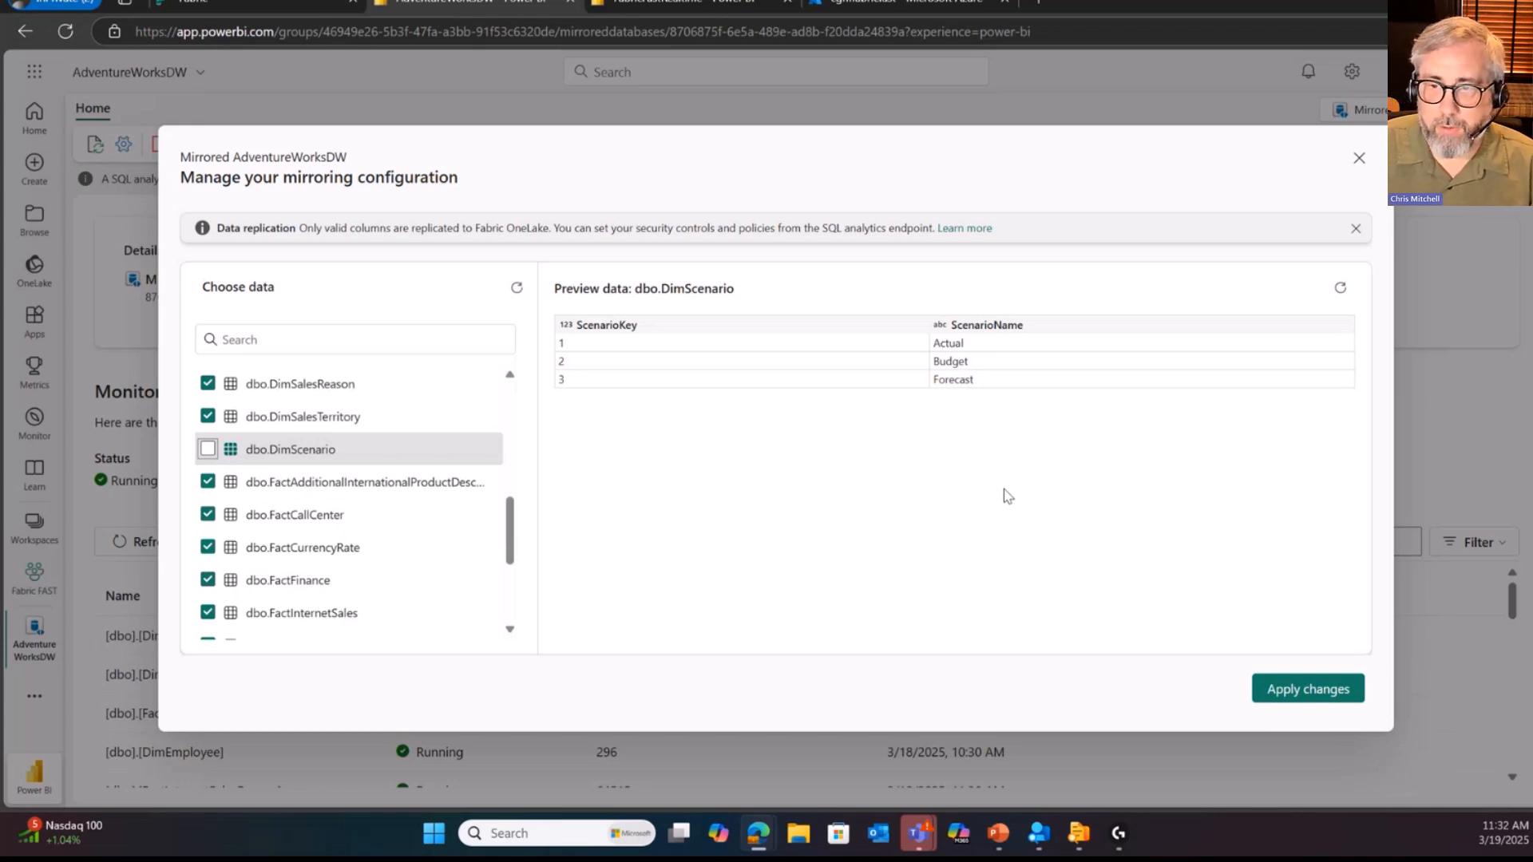
click(1360, 165)
click(726, 496)
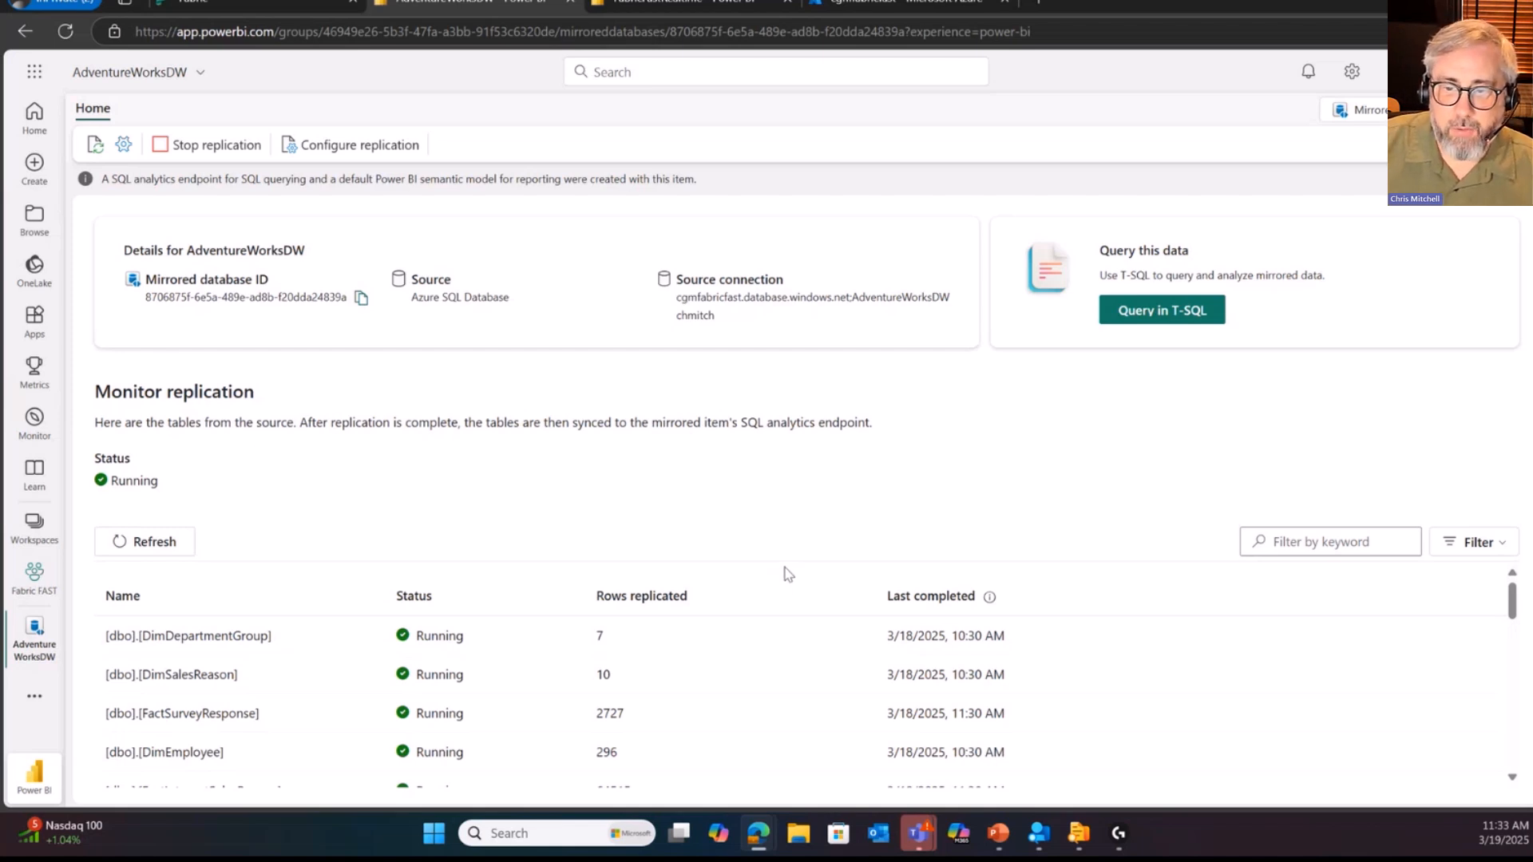
Step: Review the status, replicated rows and last completed time of the AdventureWorksDW tables in the replication monitor
scroll(1018, 663, down, 2)
scroll(1020, 663, up, 2)
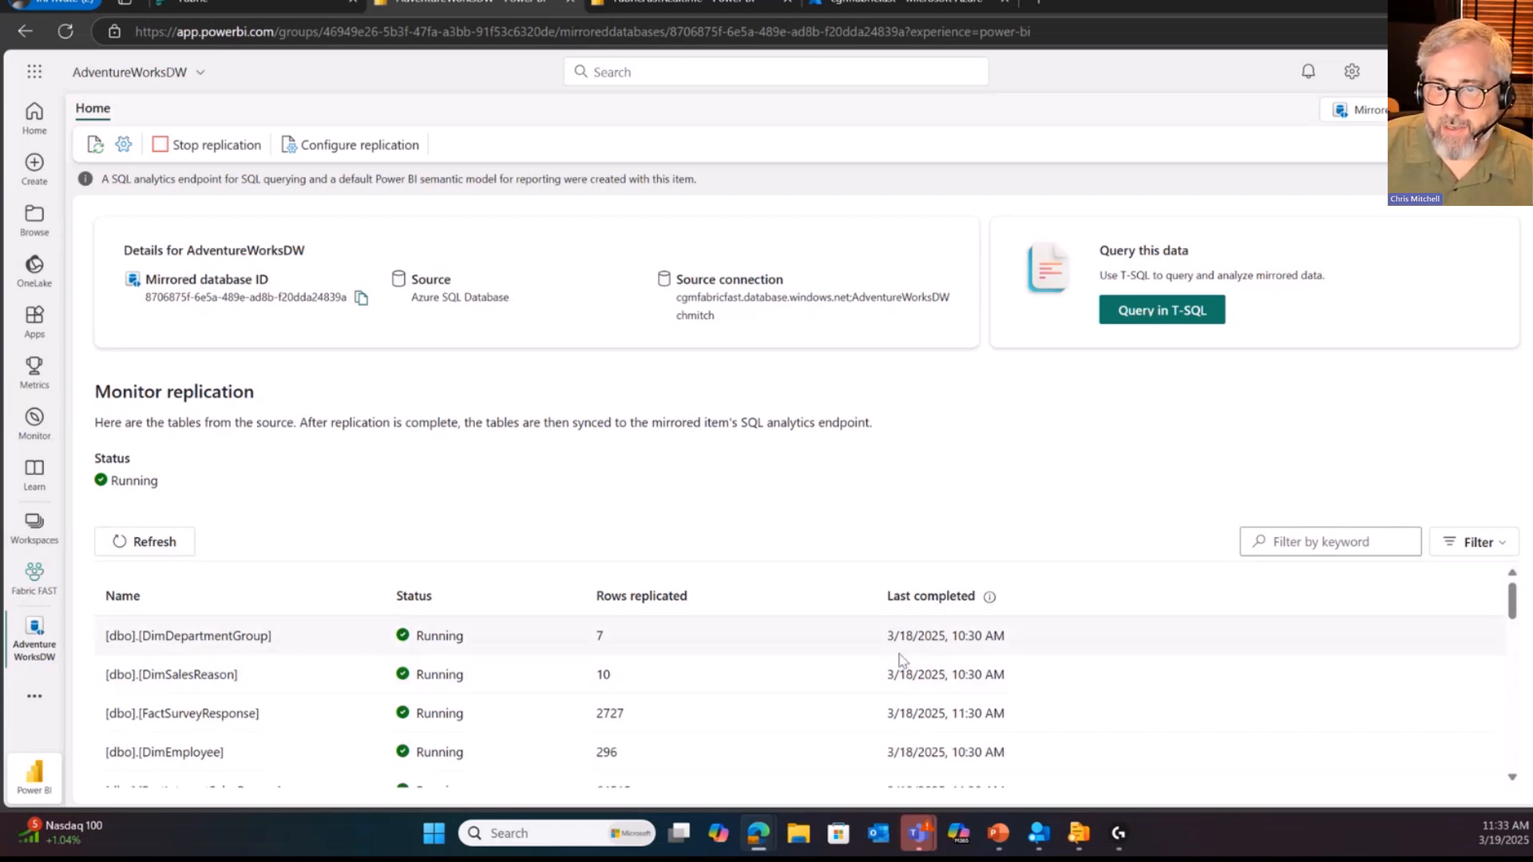
mouse_move(989, 598)
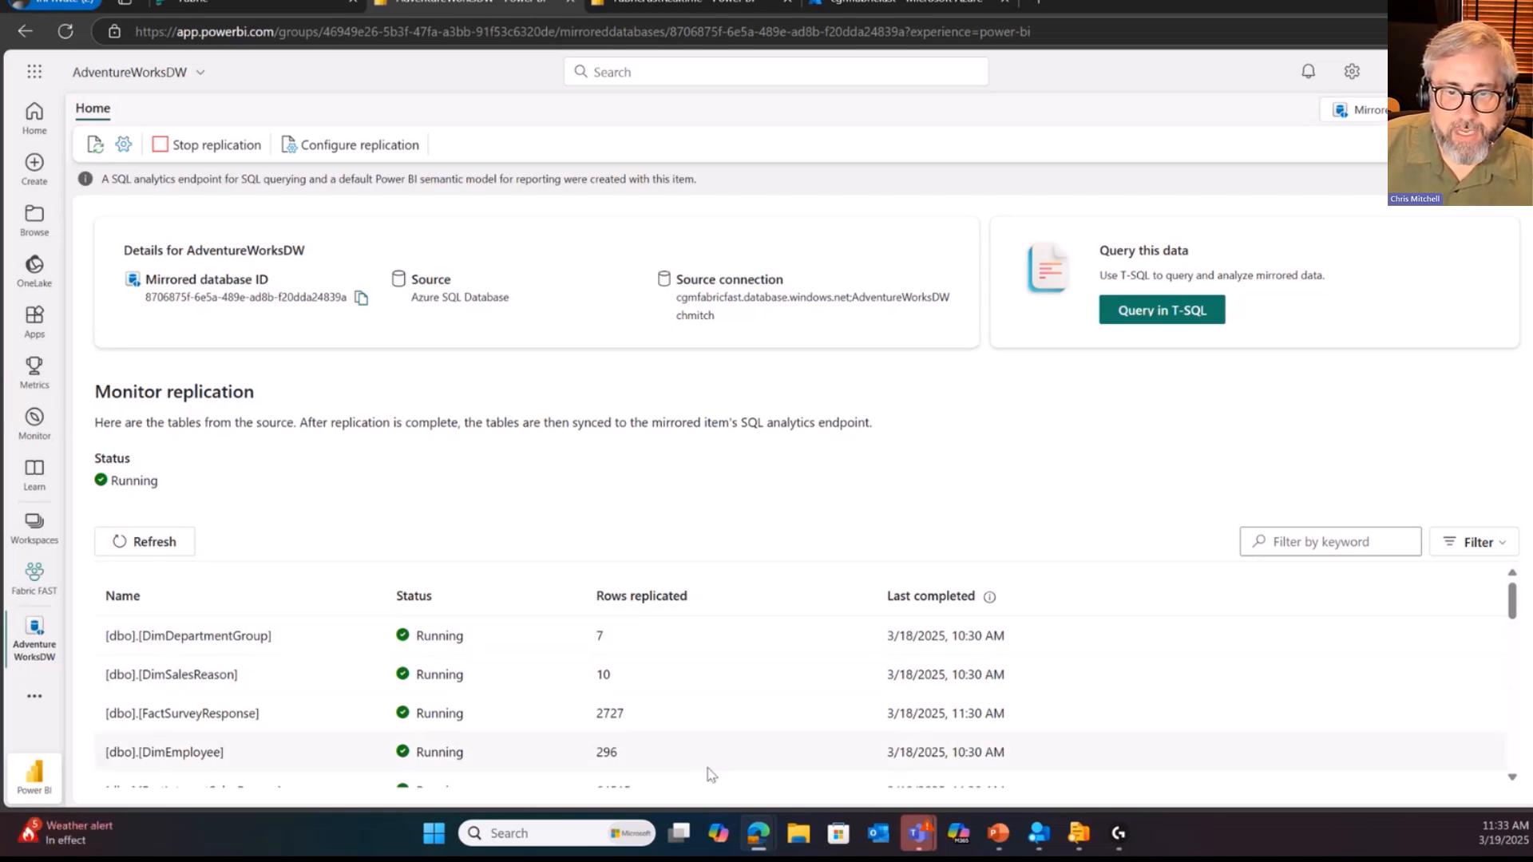
scroll(611, 663, down, 3)
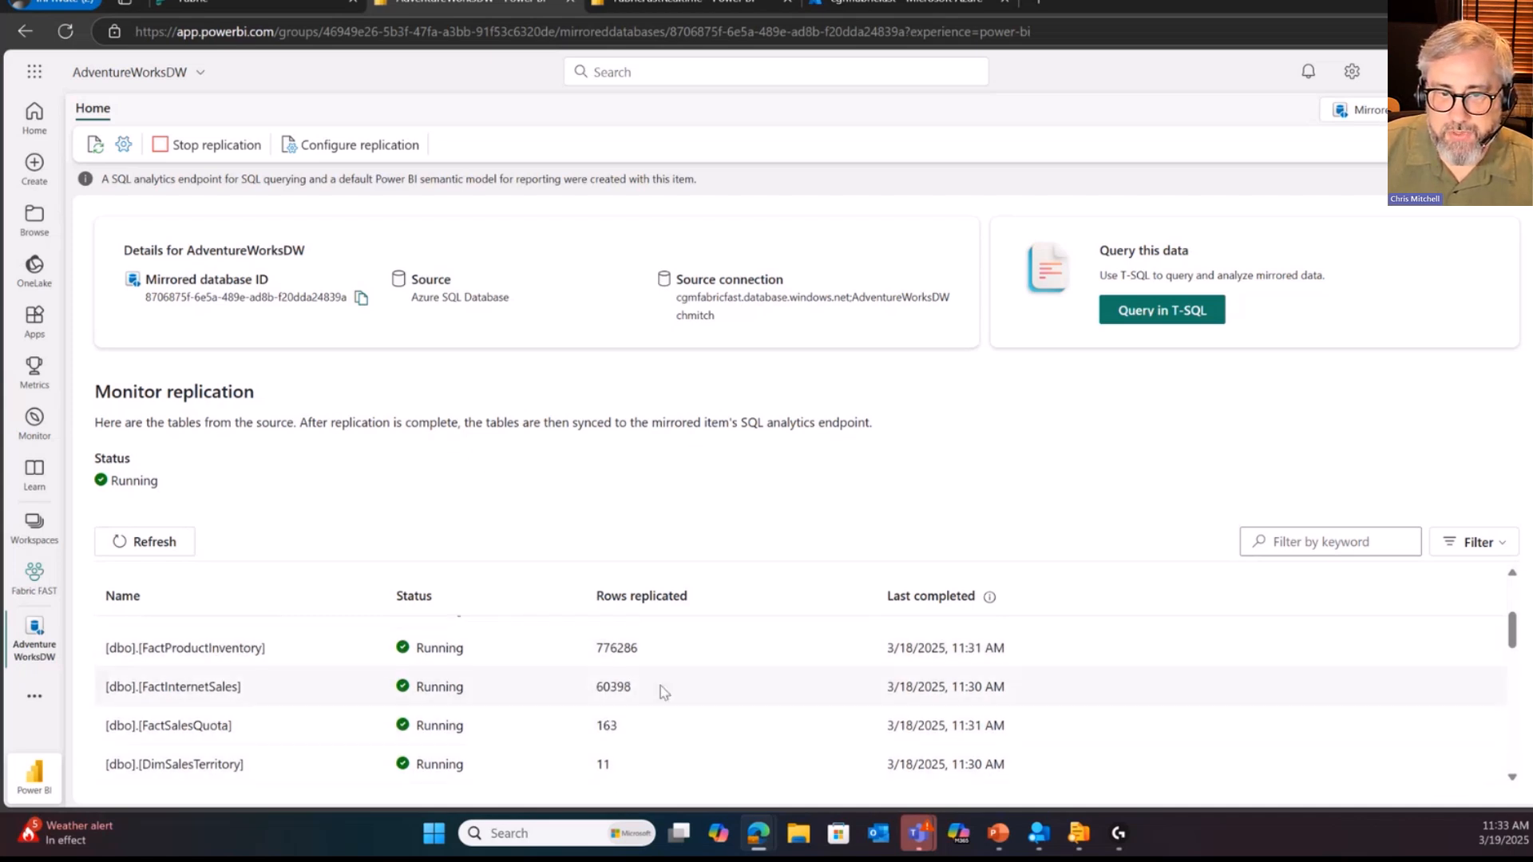
scroll(587, 675, up, 3)
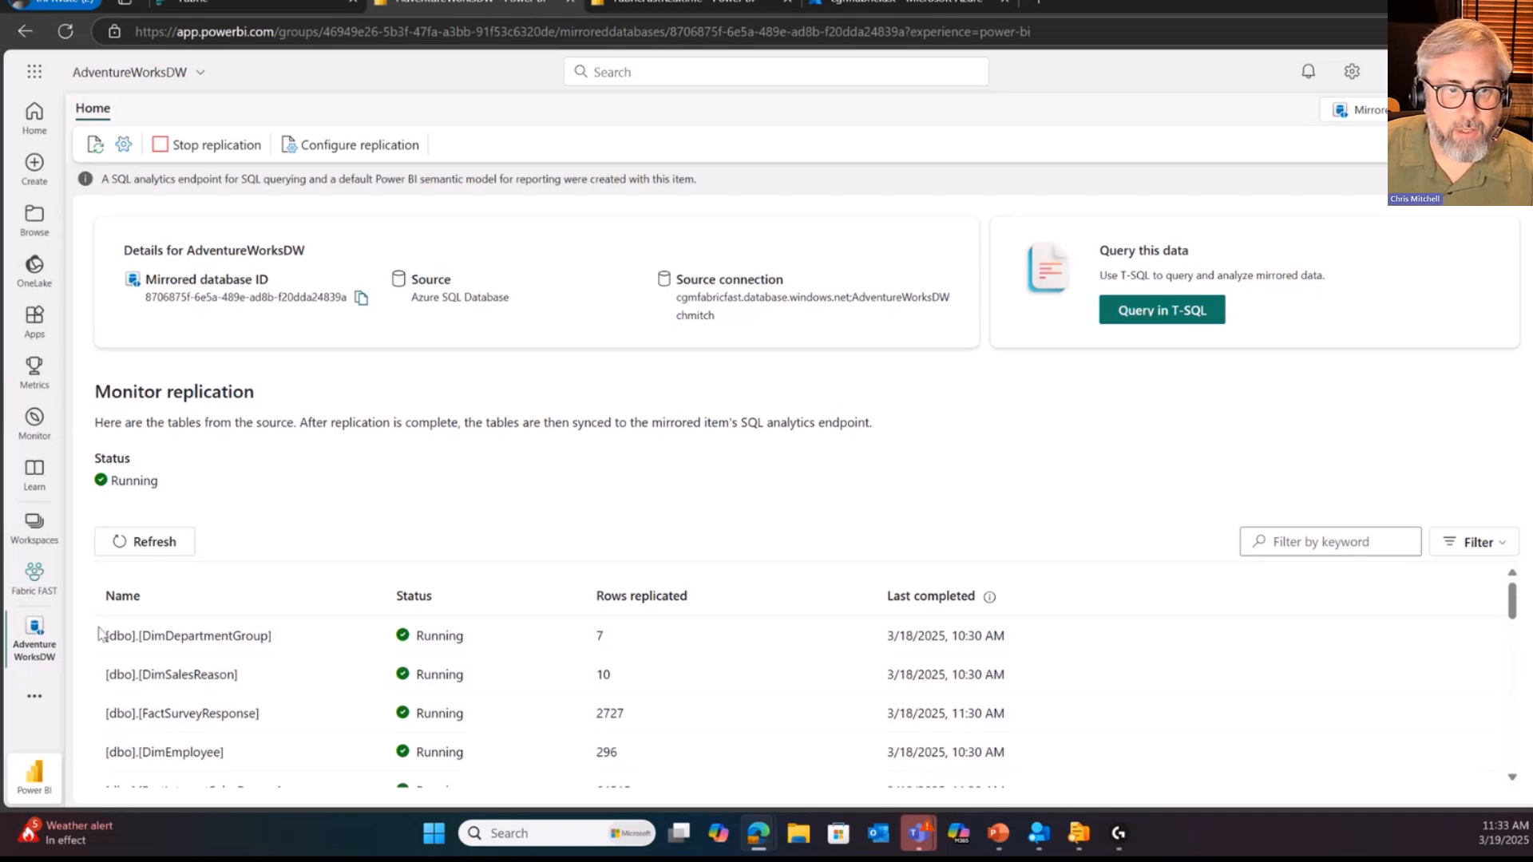
Step: Open the AdventureWorksDW SQL analytics endpoint from the Fabric FAST workspace and create a new SQL query
click(35, 591)
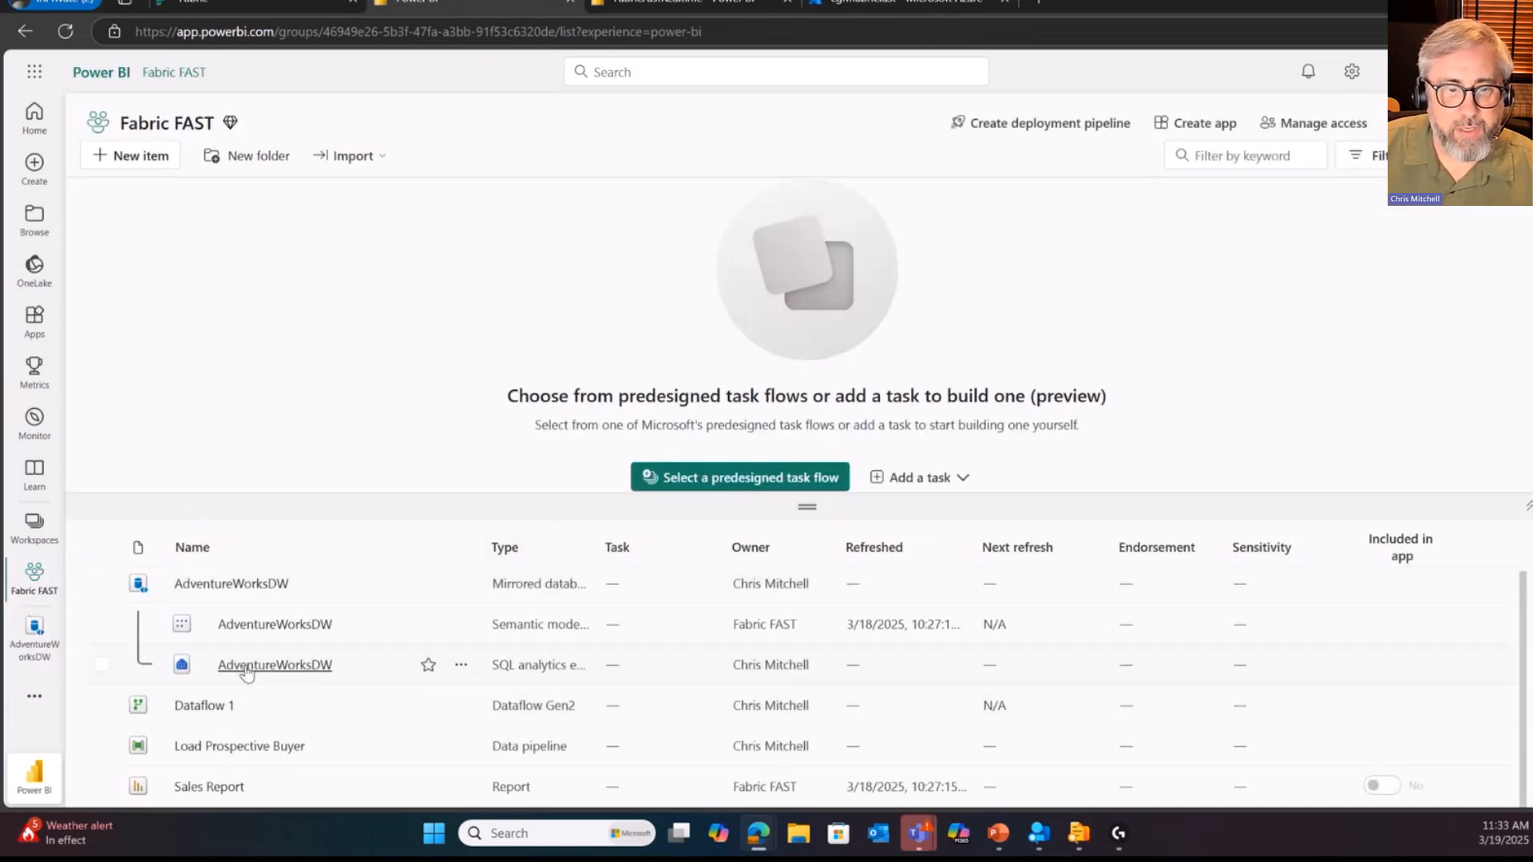
click(247, 666)
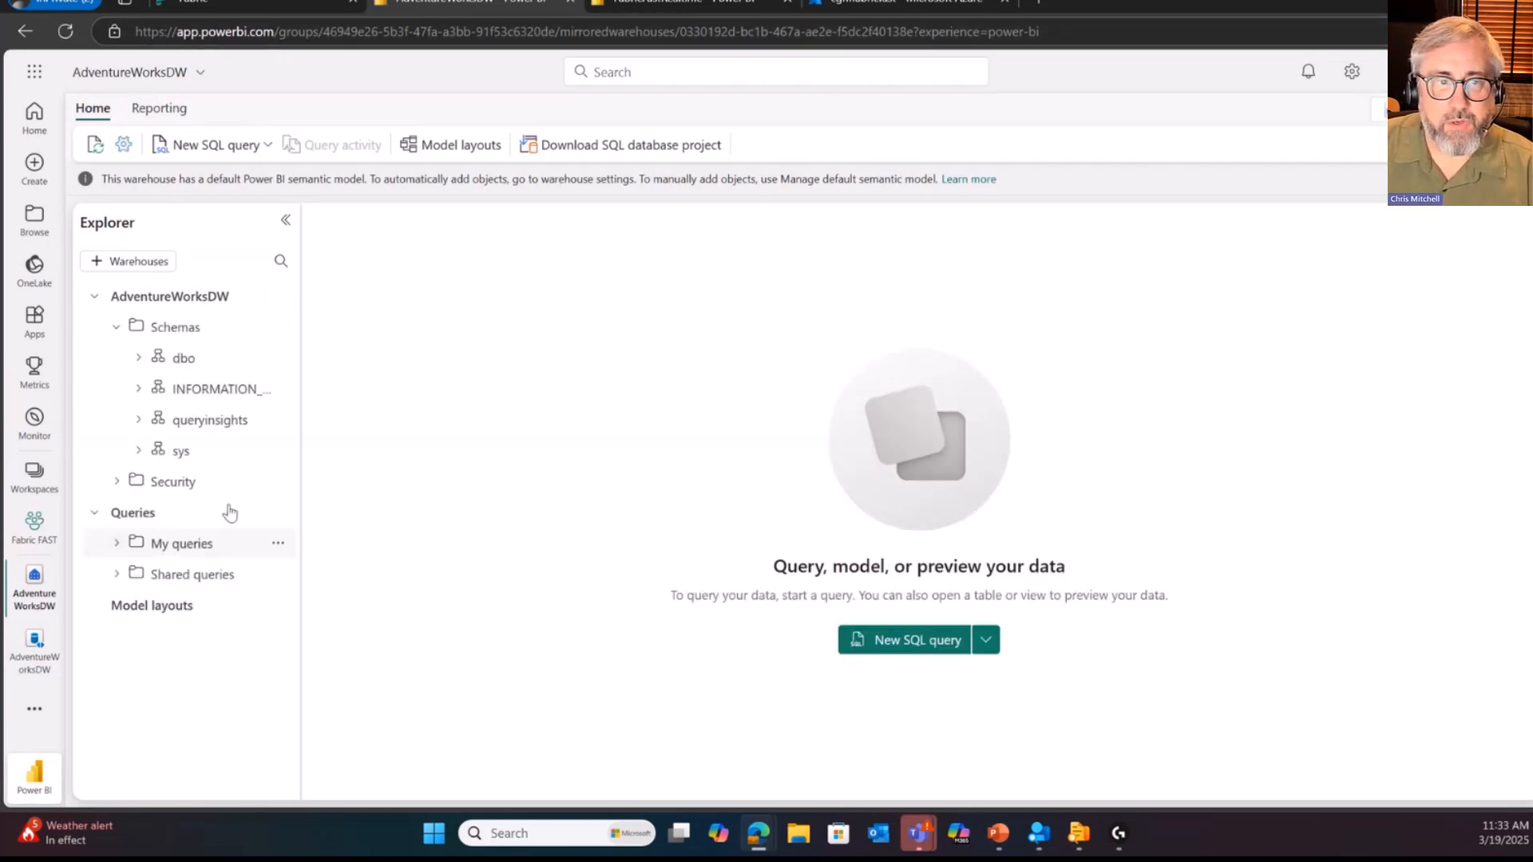
click(254, 146)
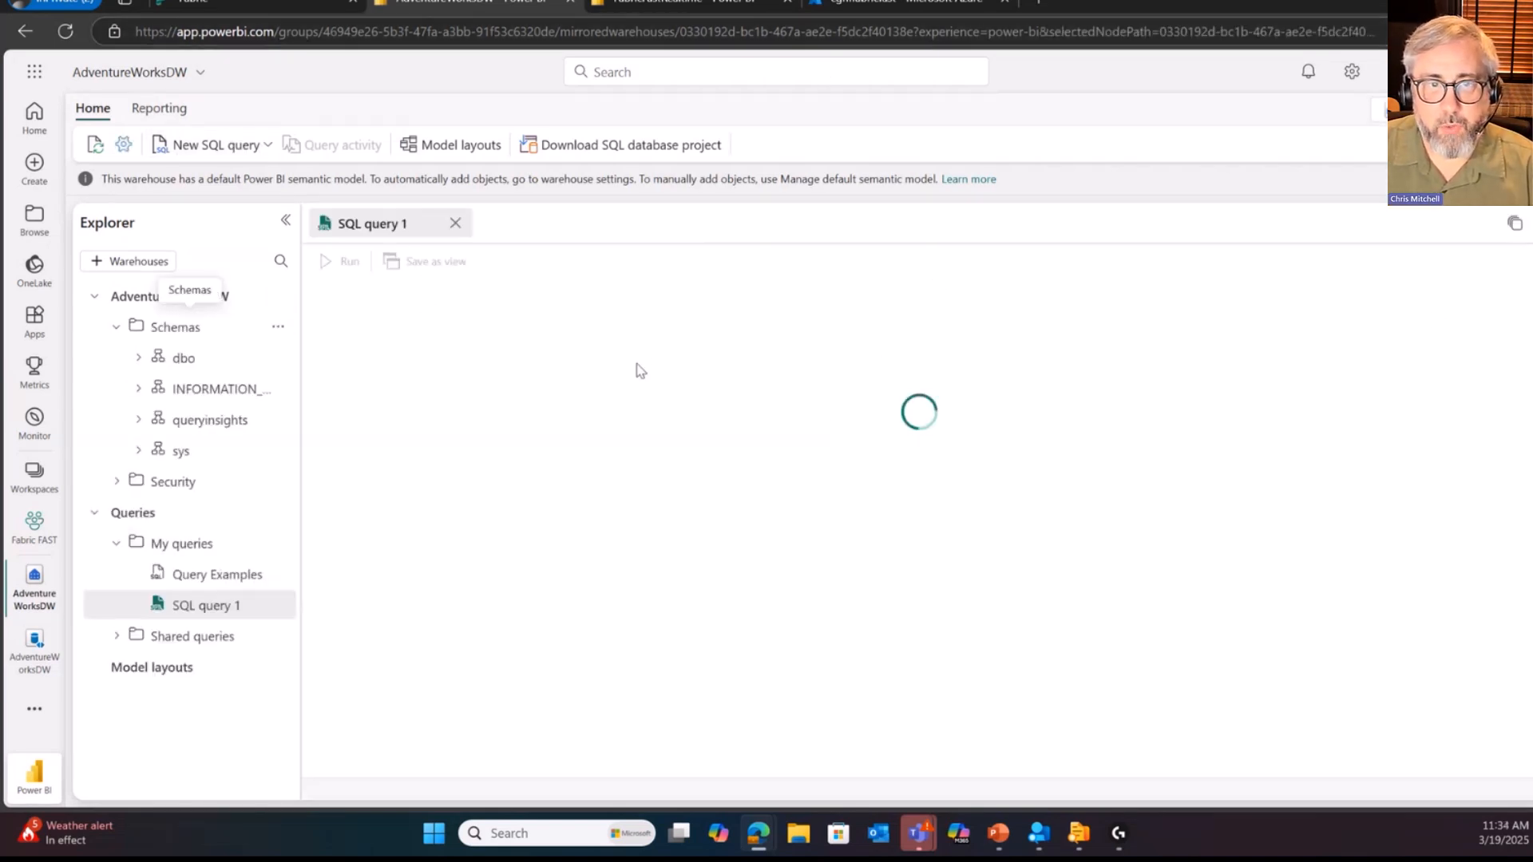
Step: Write and run the query SELECT COUNT(*) FROM dbo.FactInternetSales
text(s)
text(ELECT *)
text(co)
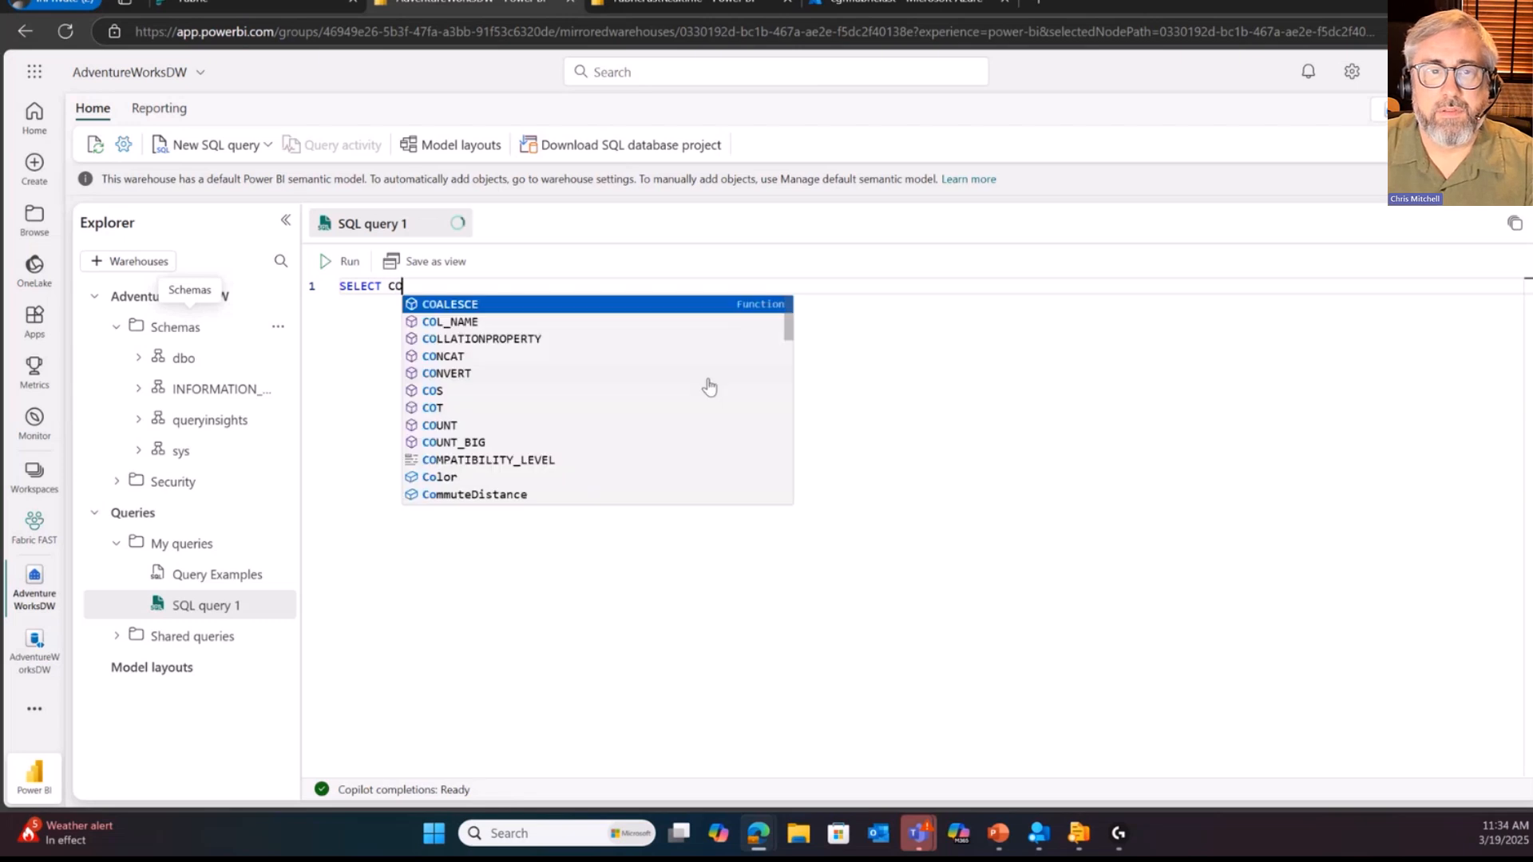
text(n)
text(UNT(*)
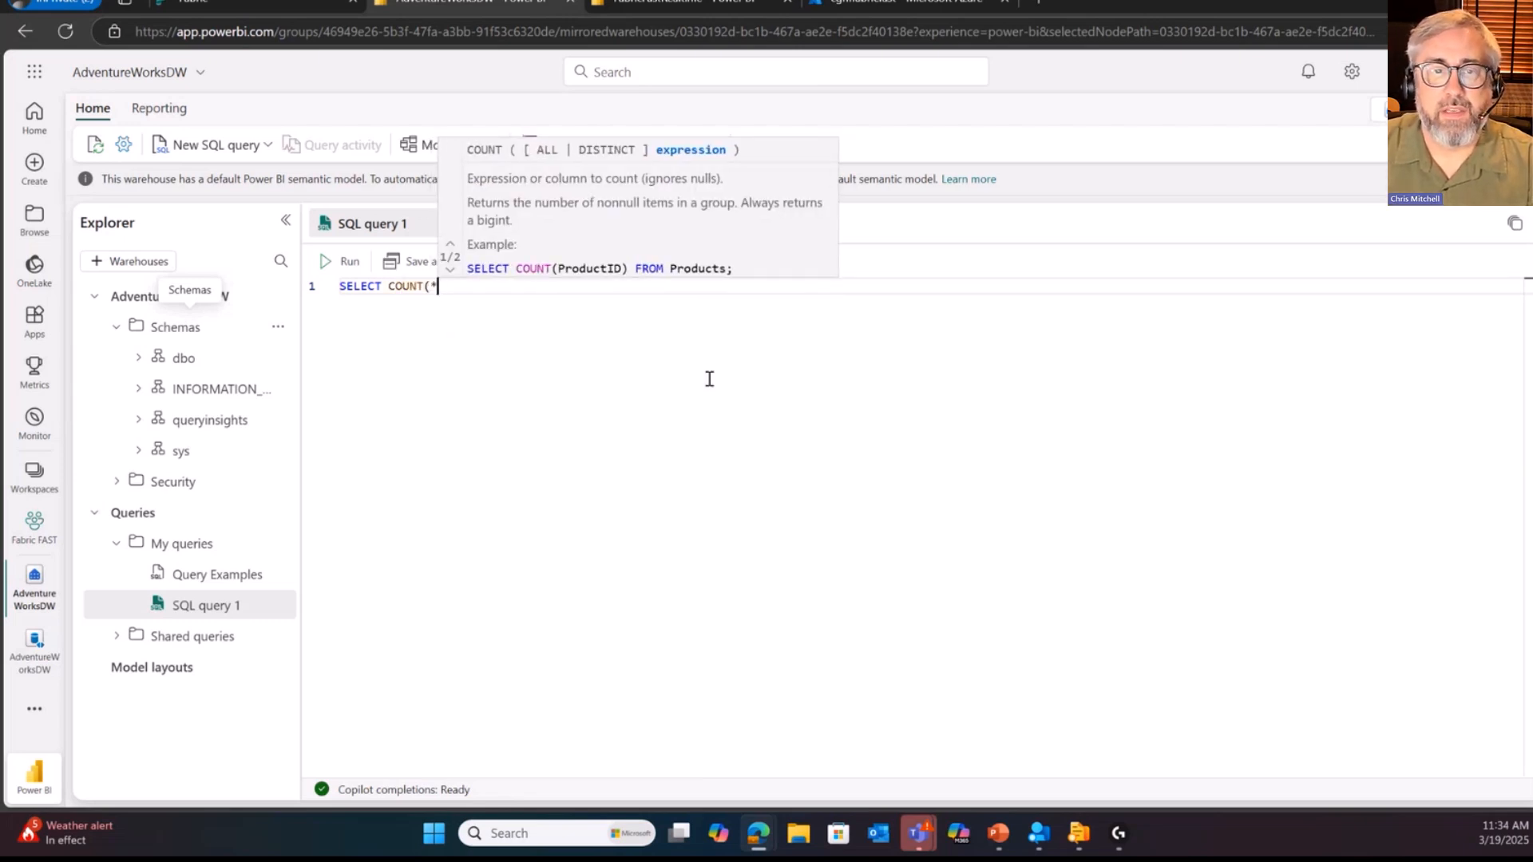
text() )
text(FORM )
text(ROM dbo.)
text(FactInternetSales)
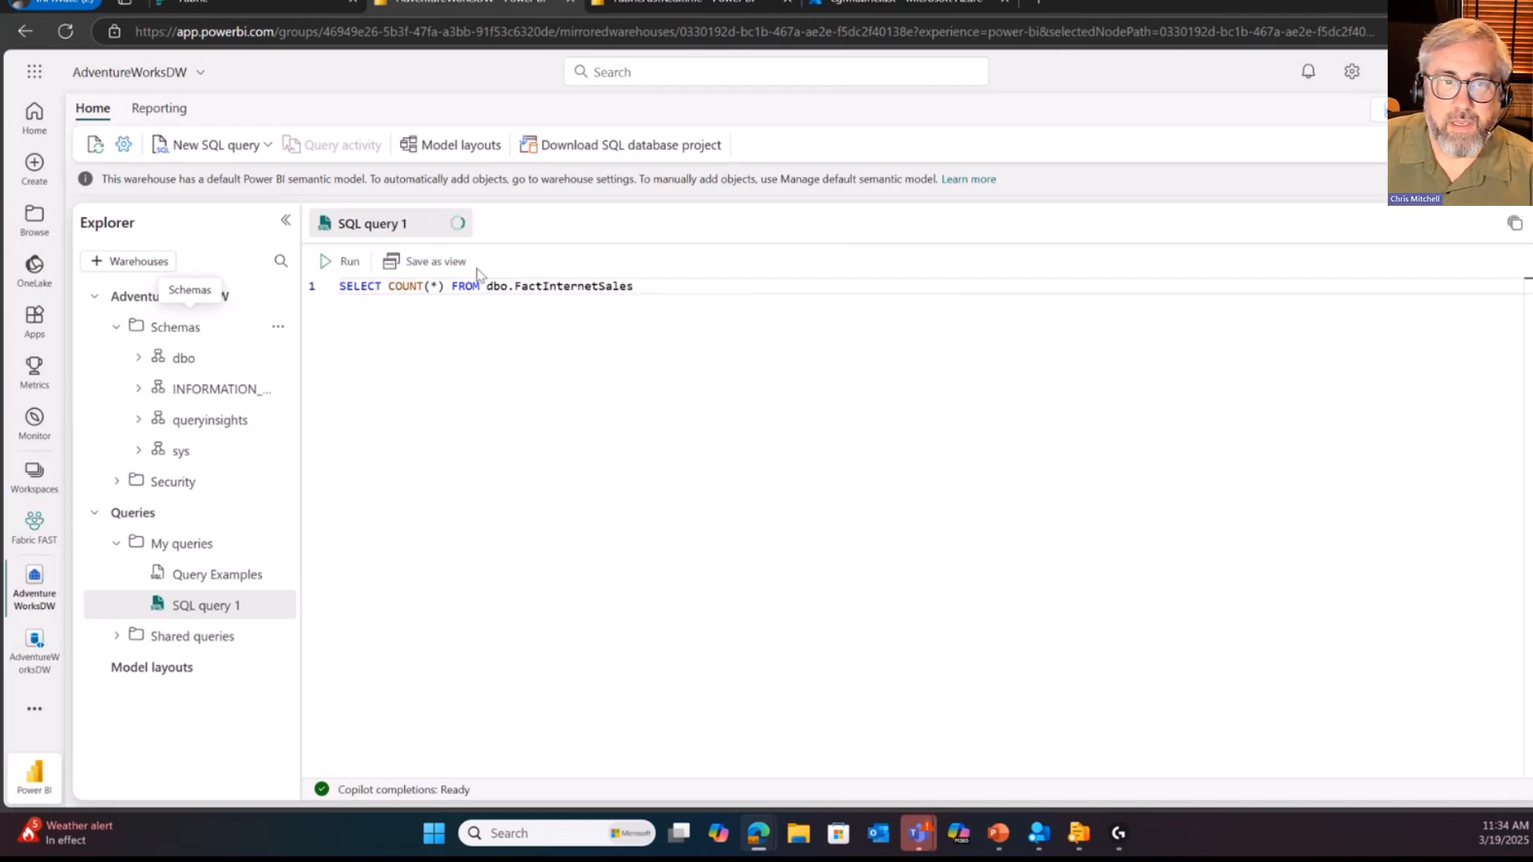
click(343, 261)
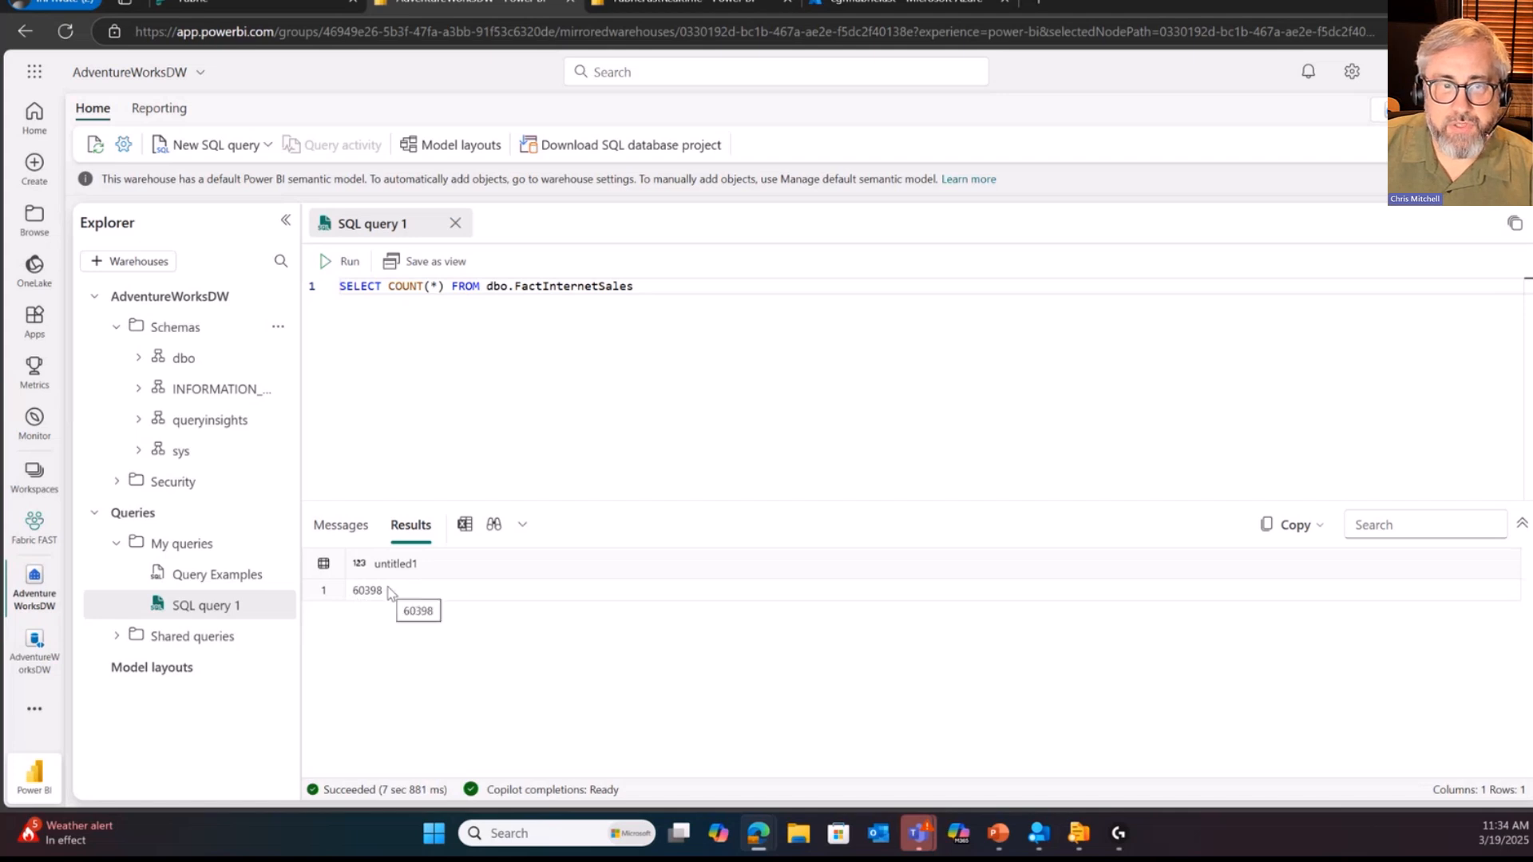
Step: Open the saved Query Examples query and run only its Filtered sum statement on FactInternetSales
click(212, 578)
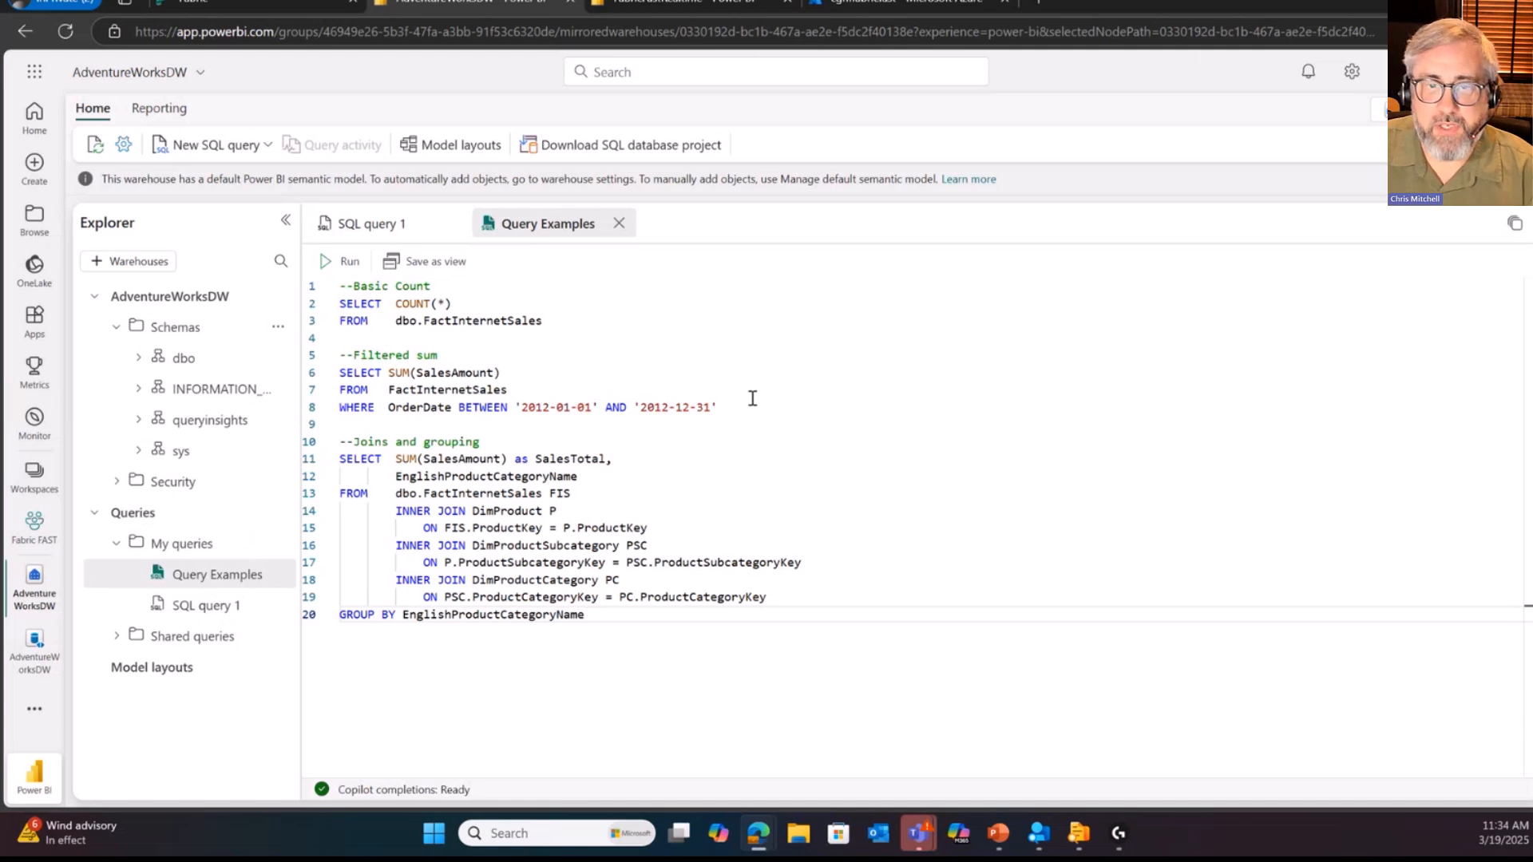
drag(767, 412, 336, 355)
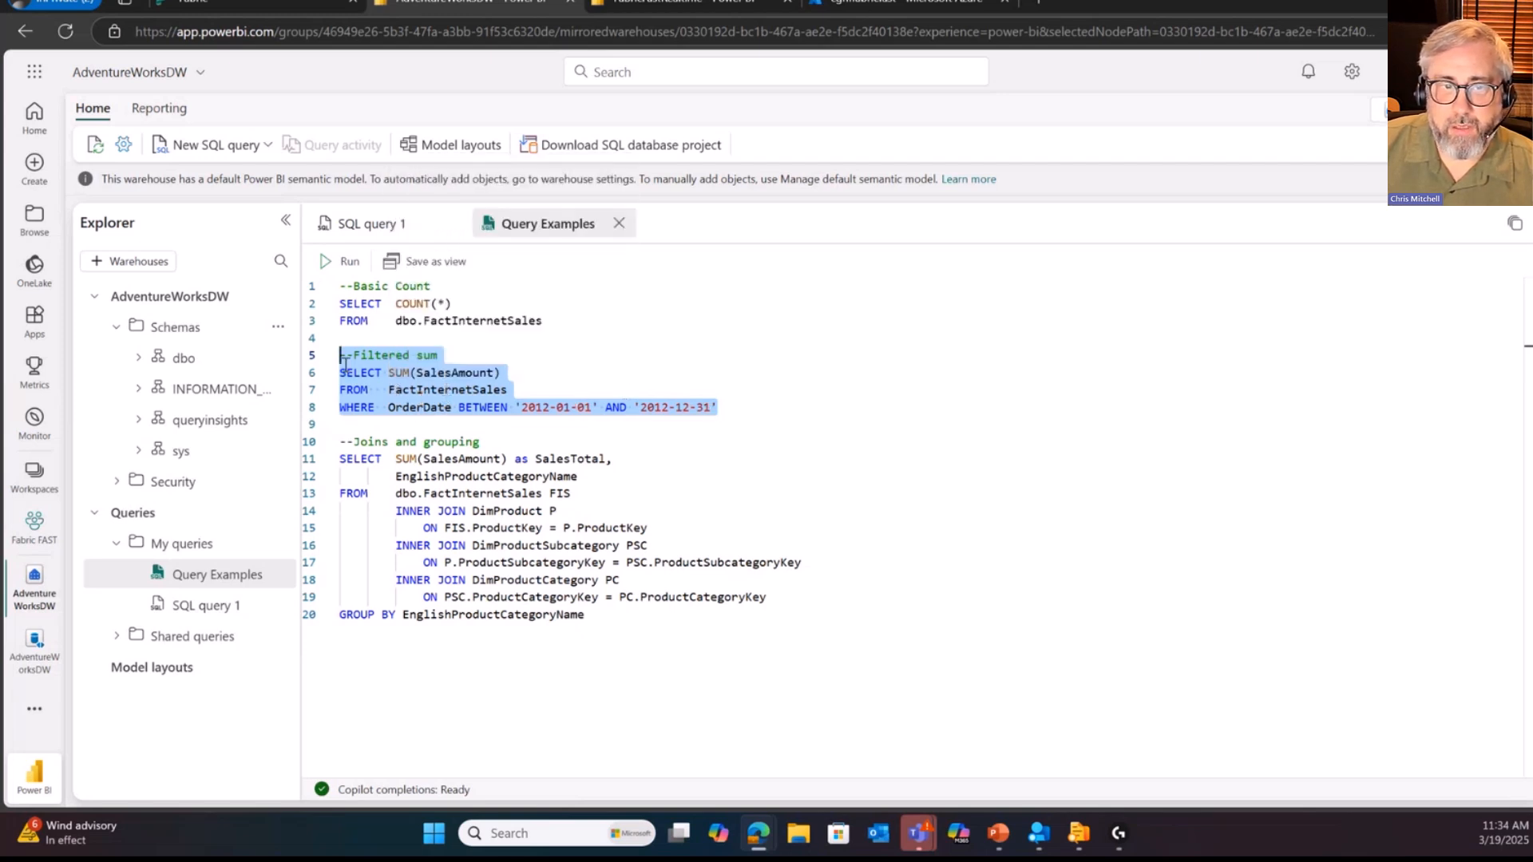
drag(345, 230, 337, 268)
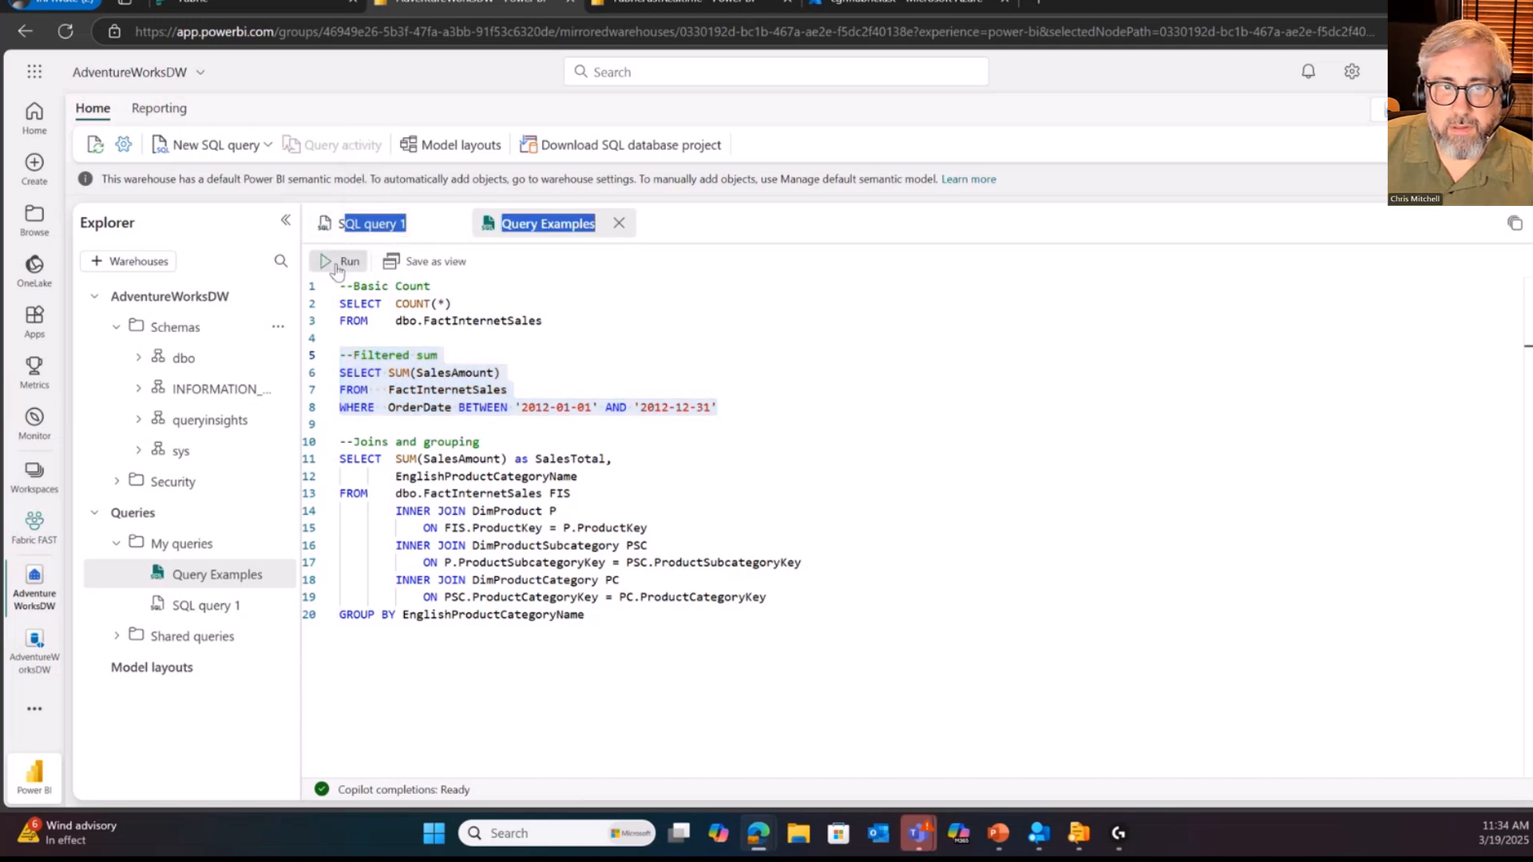
click(337, 268)
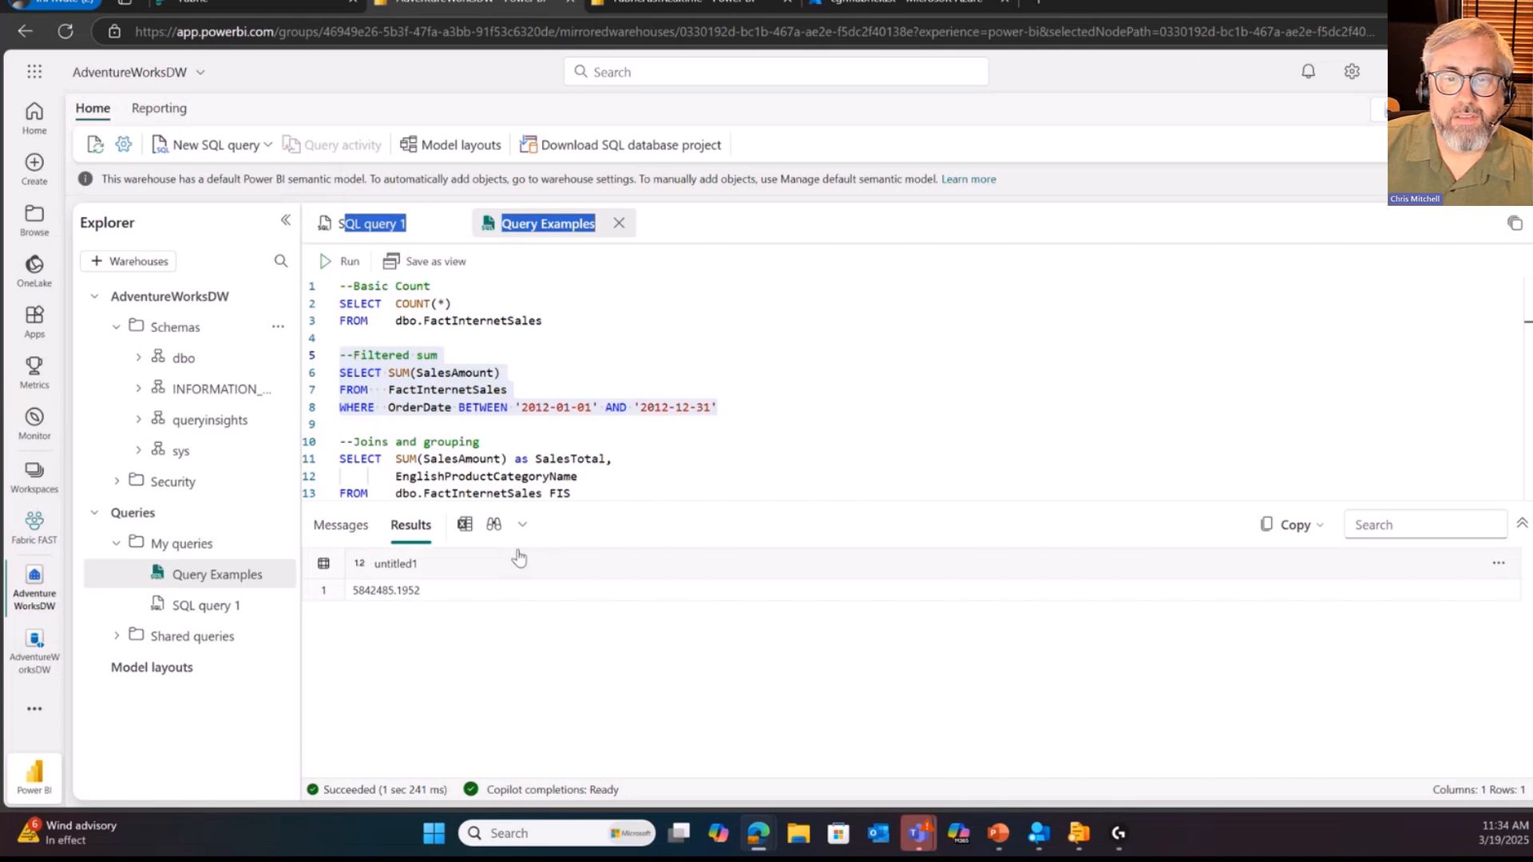
Step: Run only the Joins and grouping statement of Query Examples, which sums SalesAmount by EnglishProductCategoryName
scroll(691, 431, down, 1)
scroll(486, 448, down, 1)
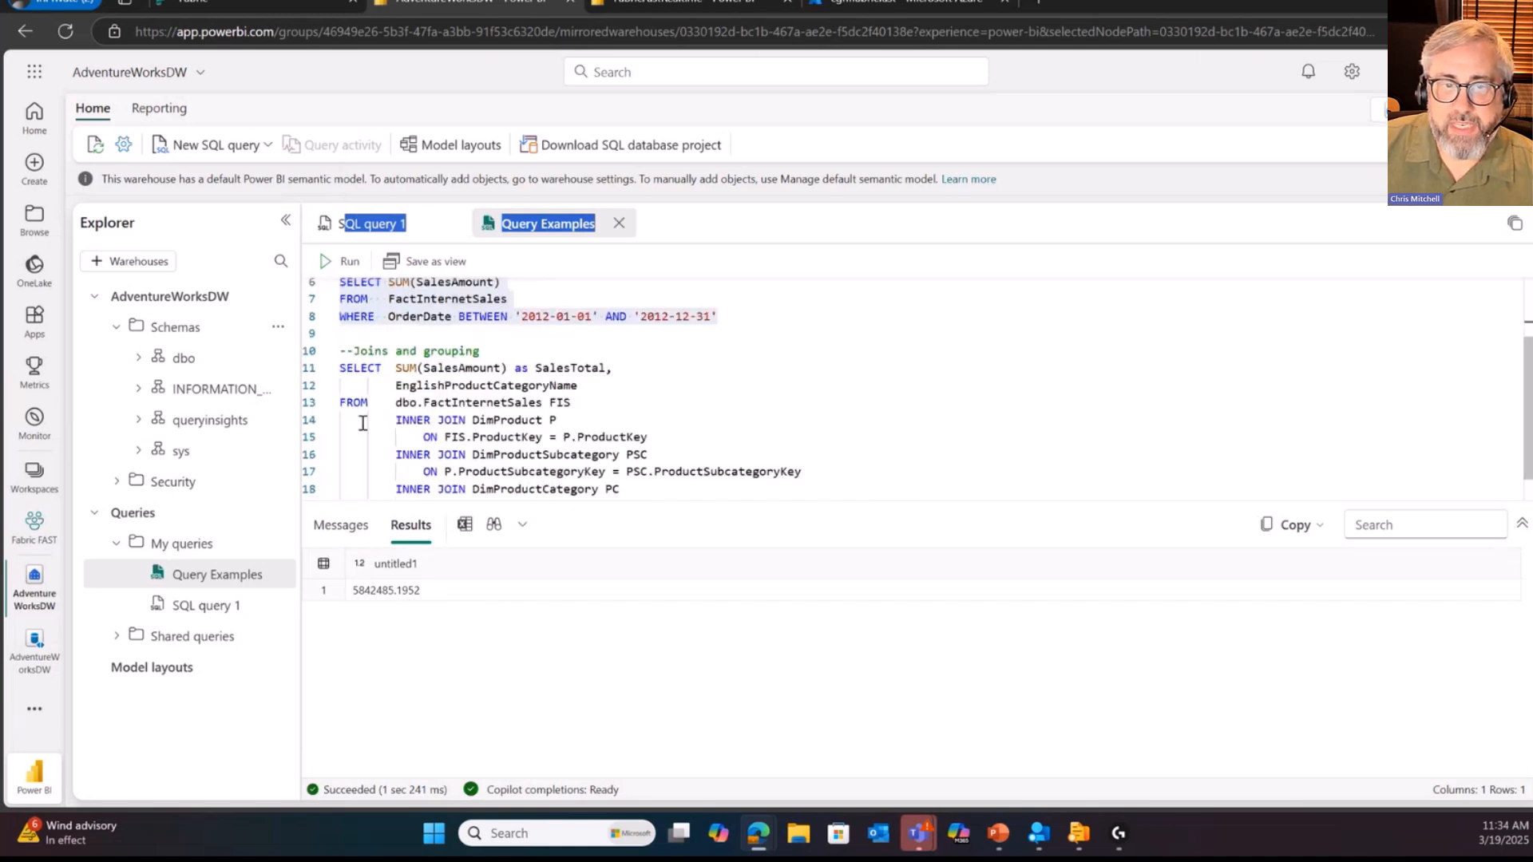
scroll(489, 412, down, 1)
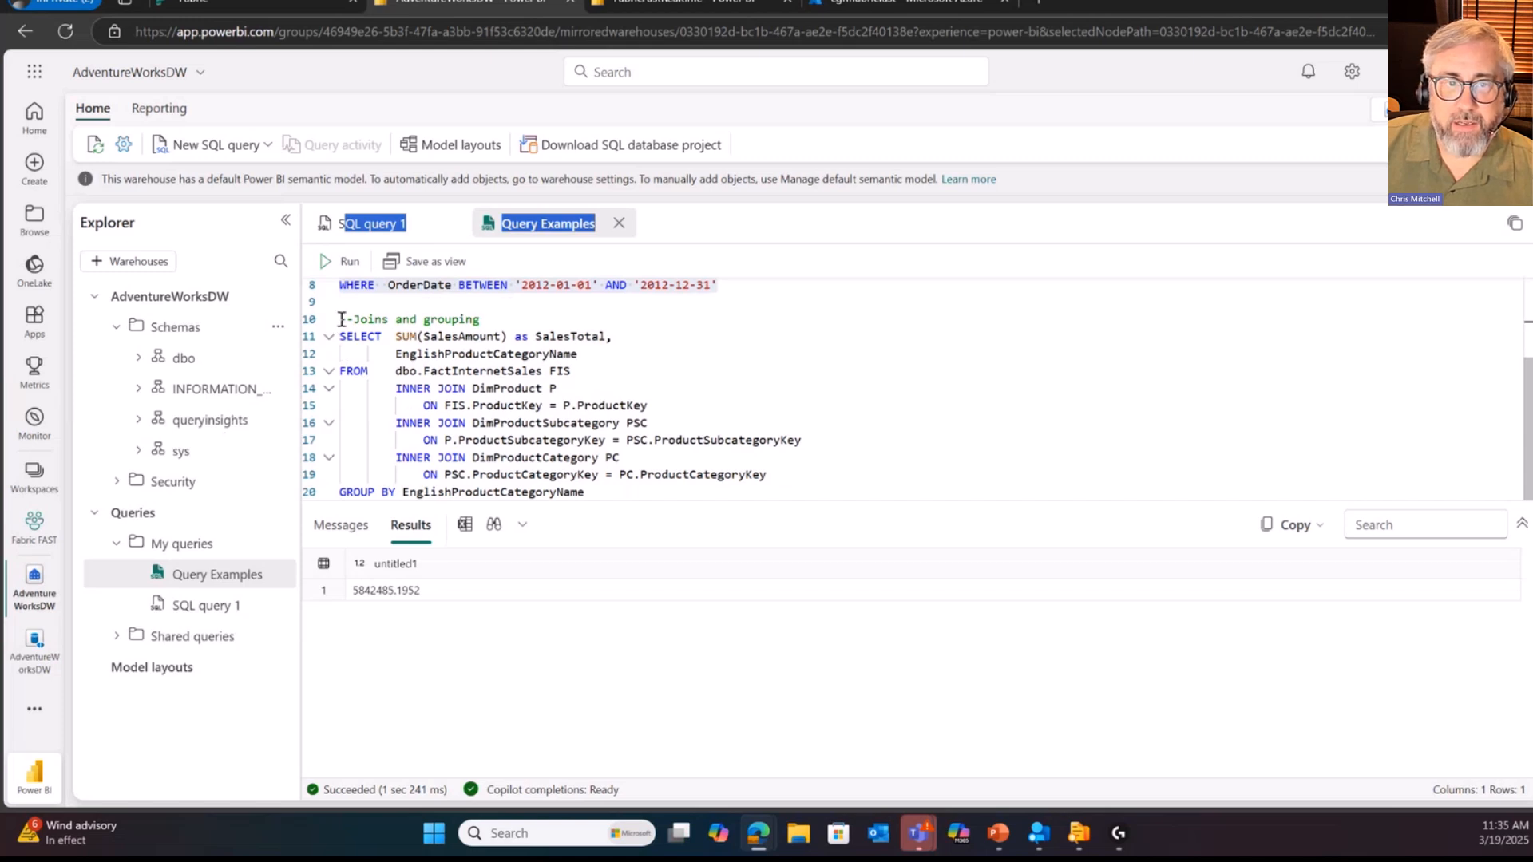
drag(342, 319, 863, 585)
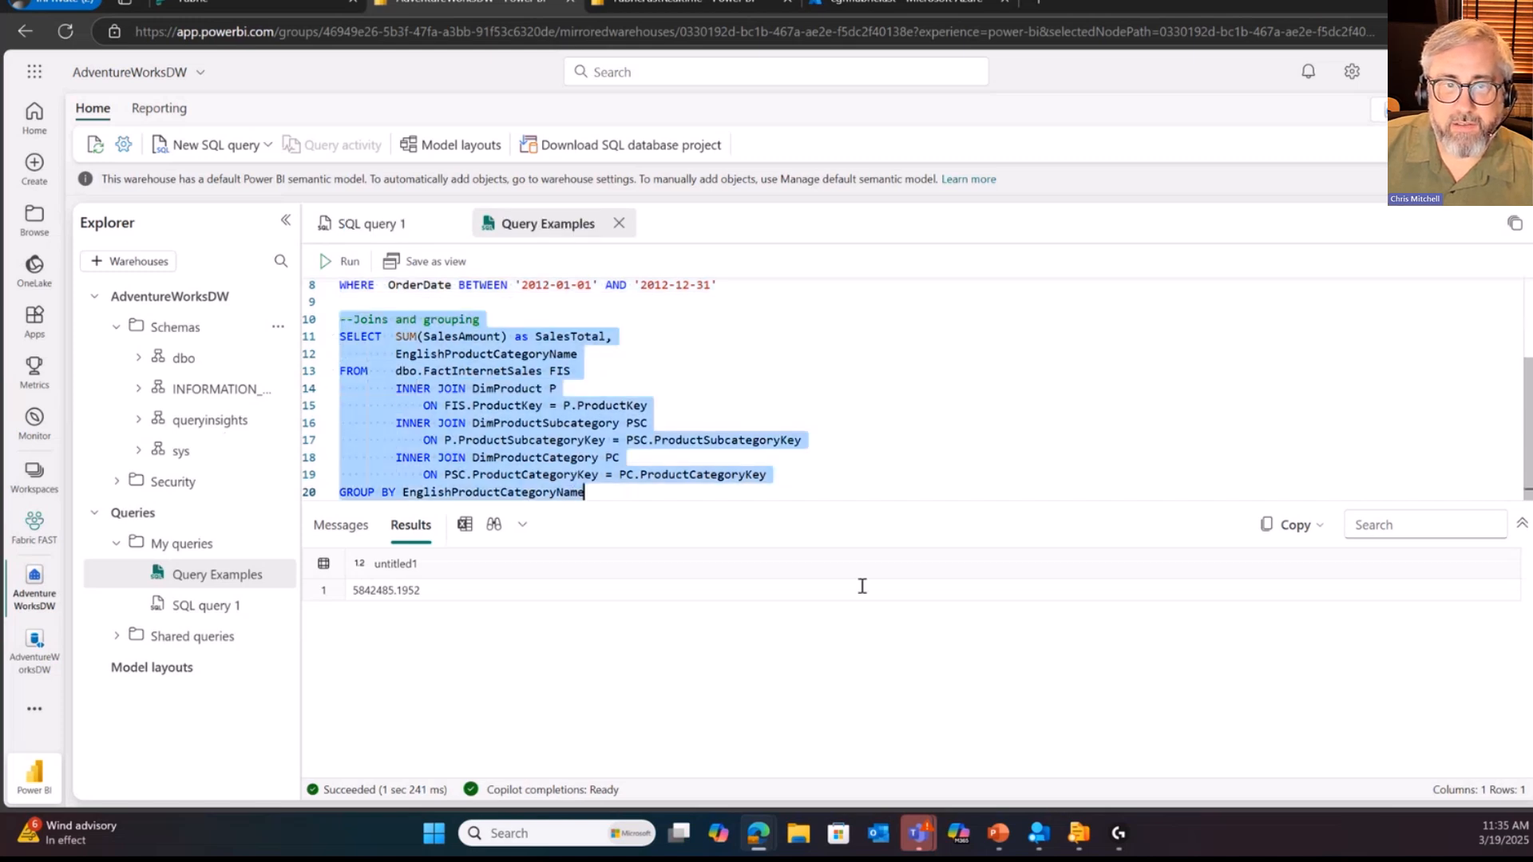
click(327, 263)
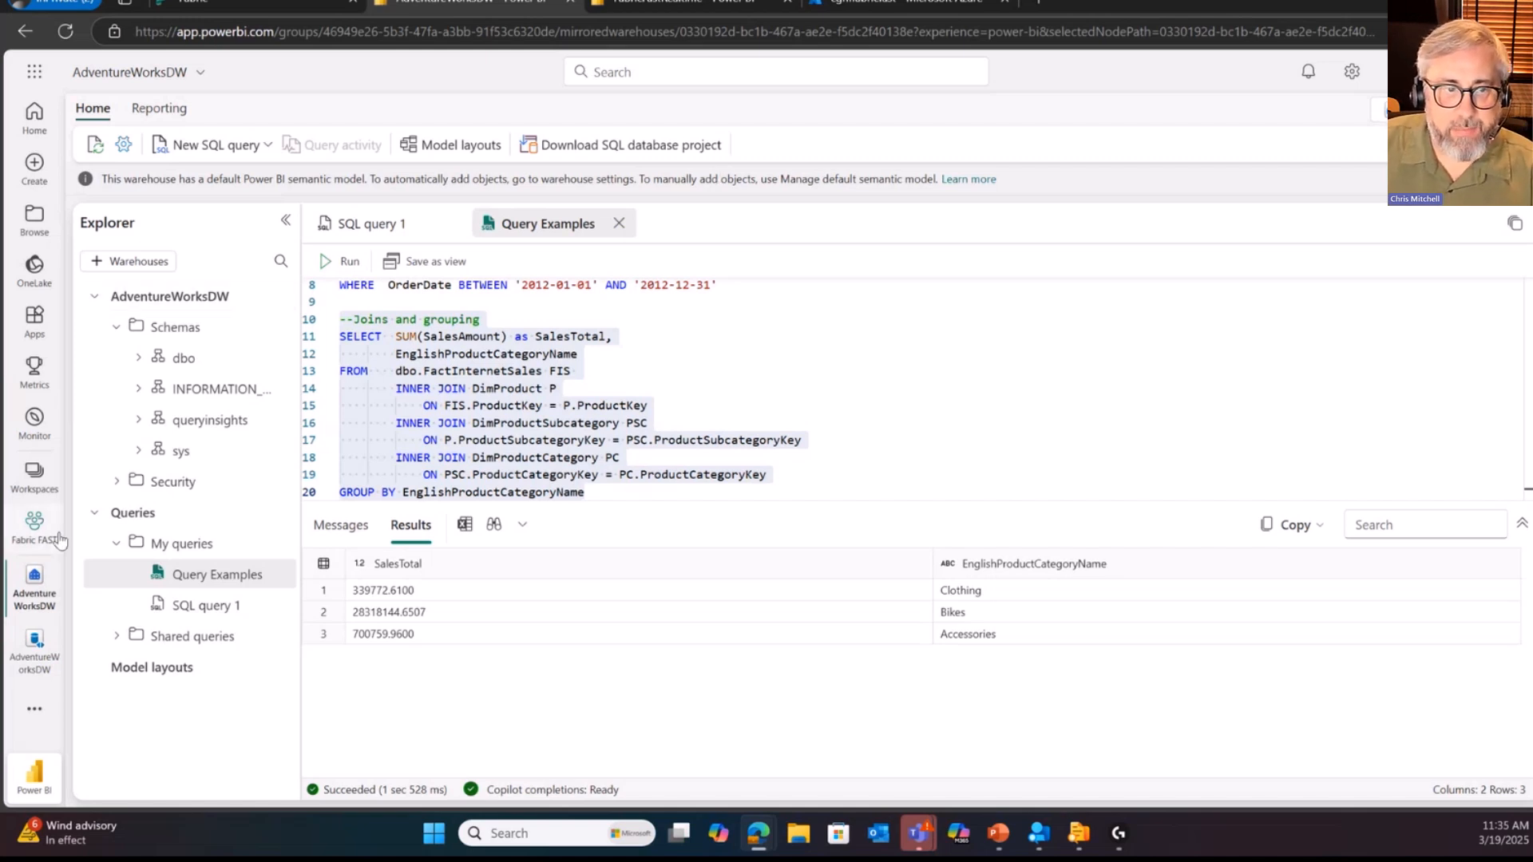
Step: Open the Load Prospective Buyer pipeline from the Fabric FAST workspace and add a Copy data activity, showing its source settings
click(34, 526)
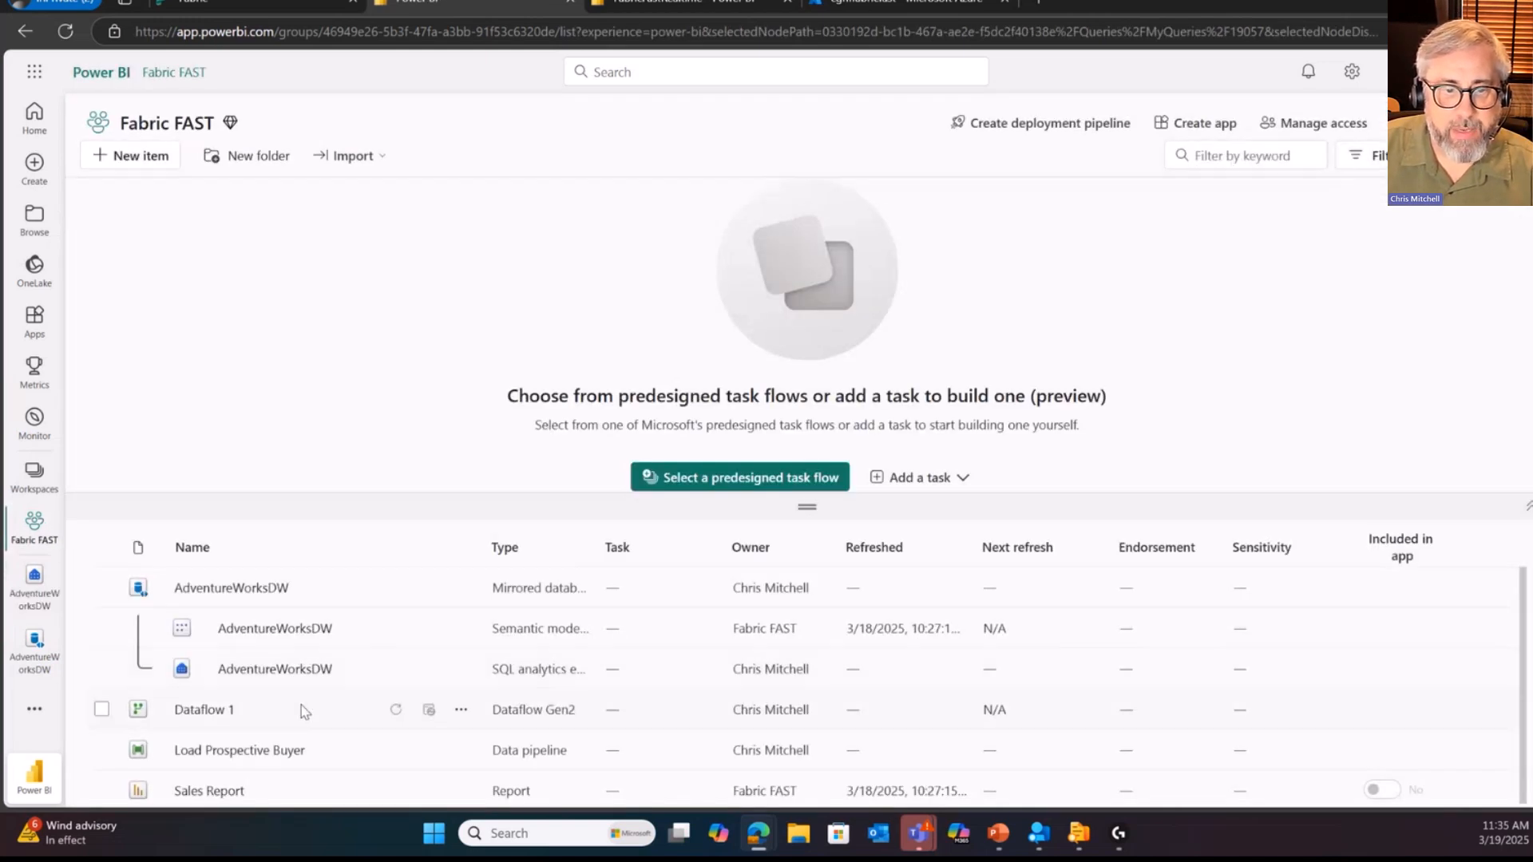
click(260, 747)
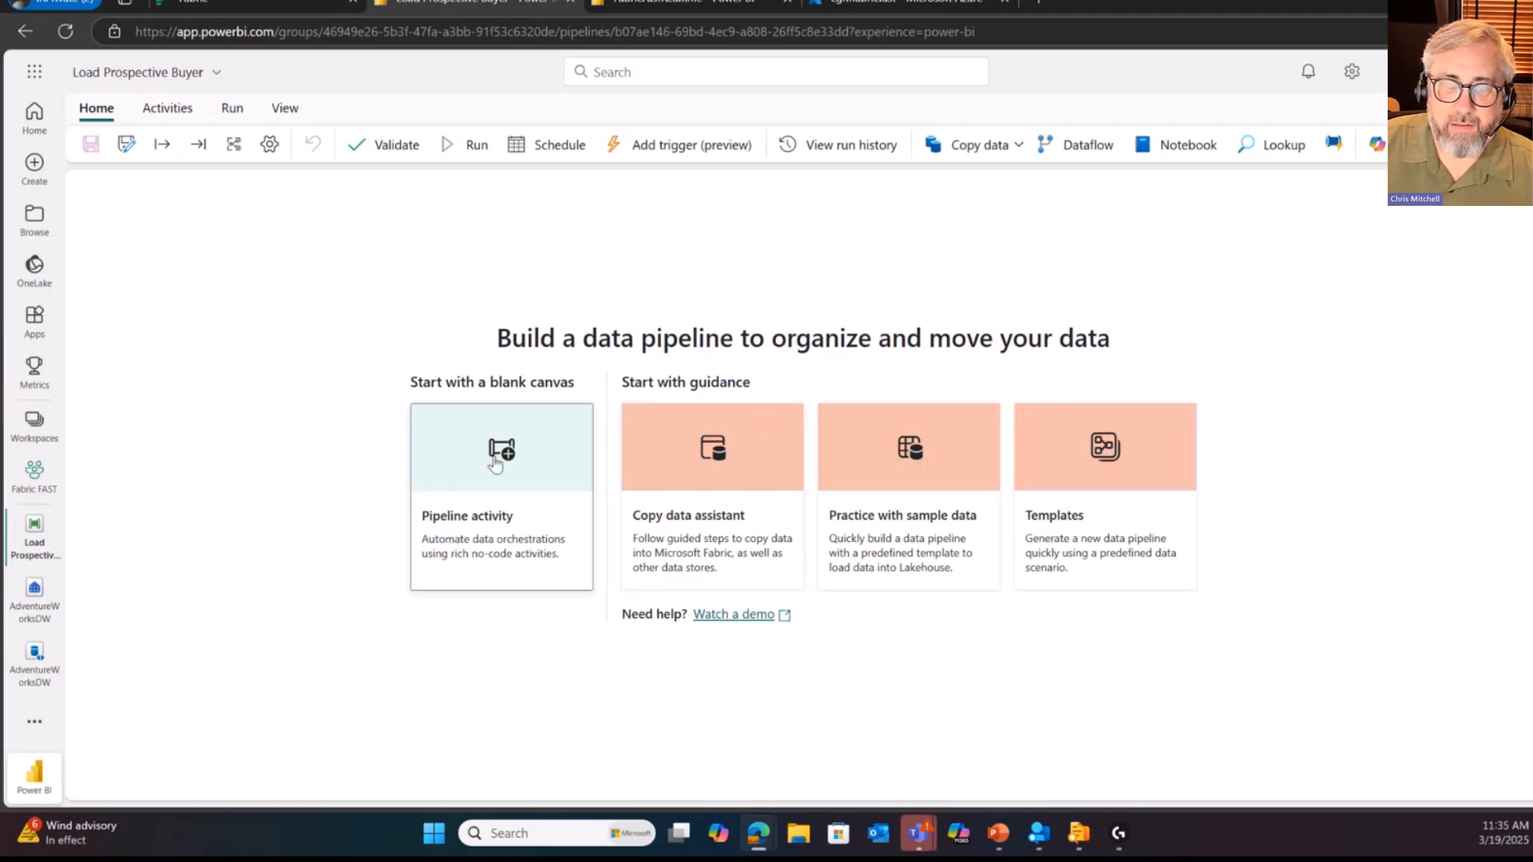
click(495, 463)
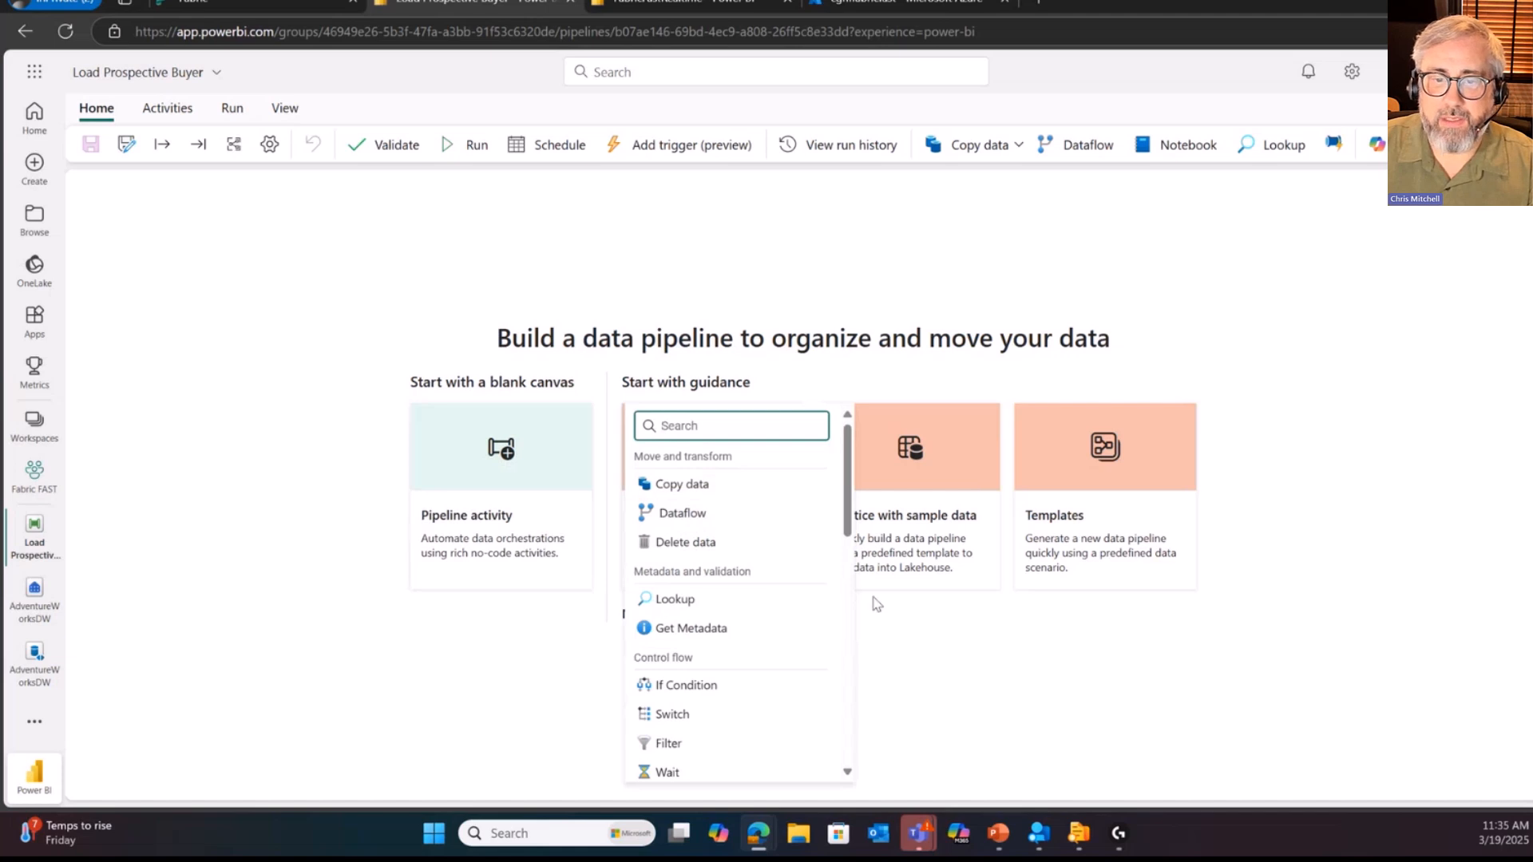
click(662, 484)
click(168, 503)
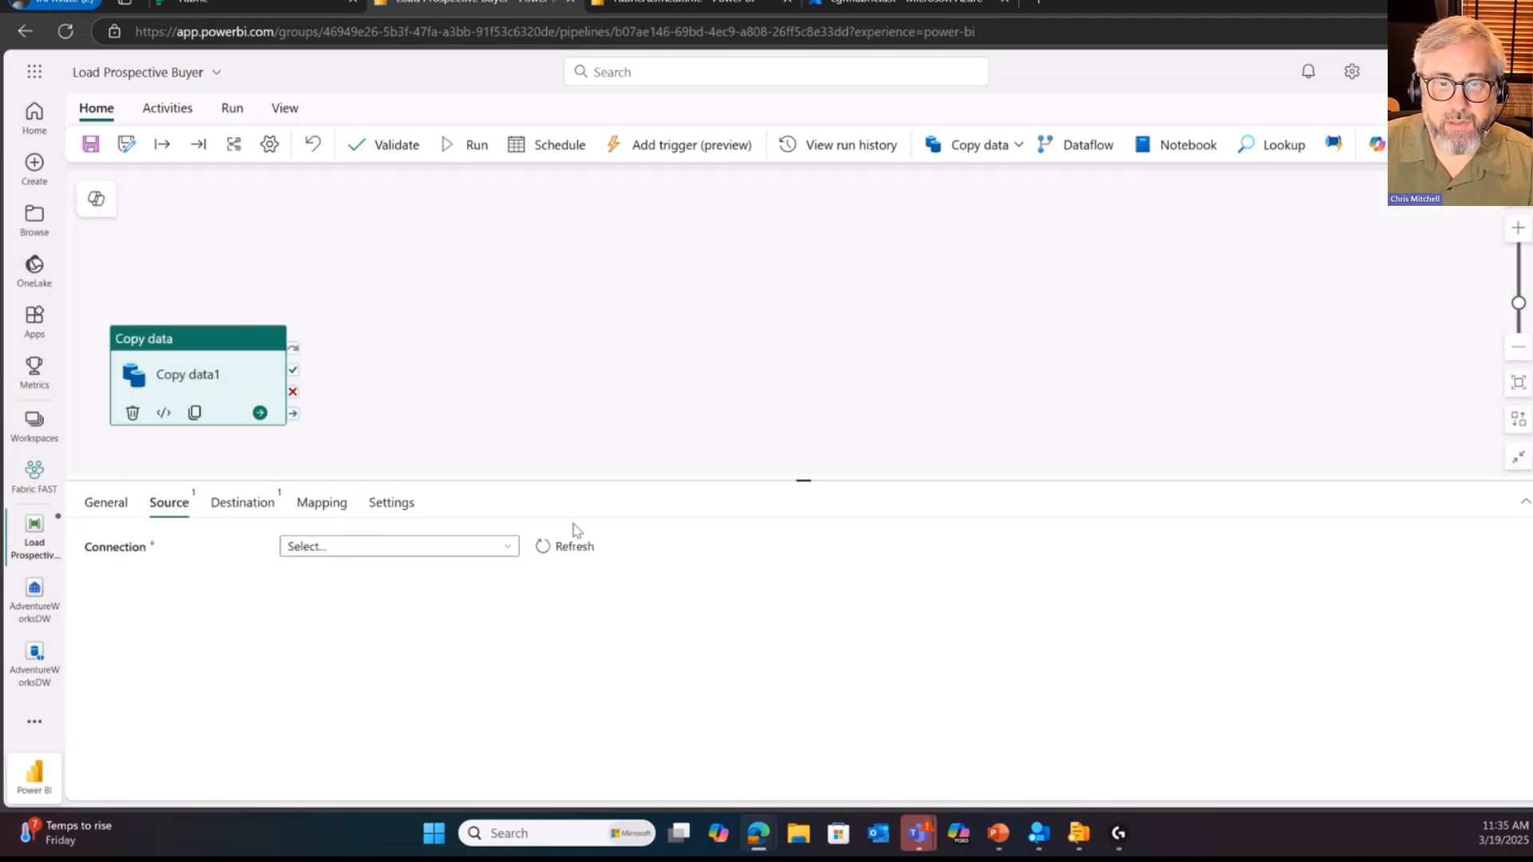
Step: Set the copy source to the existing blob storage connection and choose ProspectiveBuyer.csv from the adventureworks container
click(503, 551)
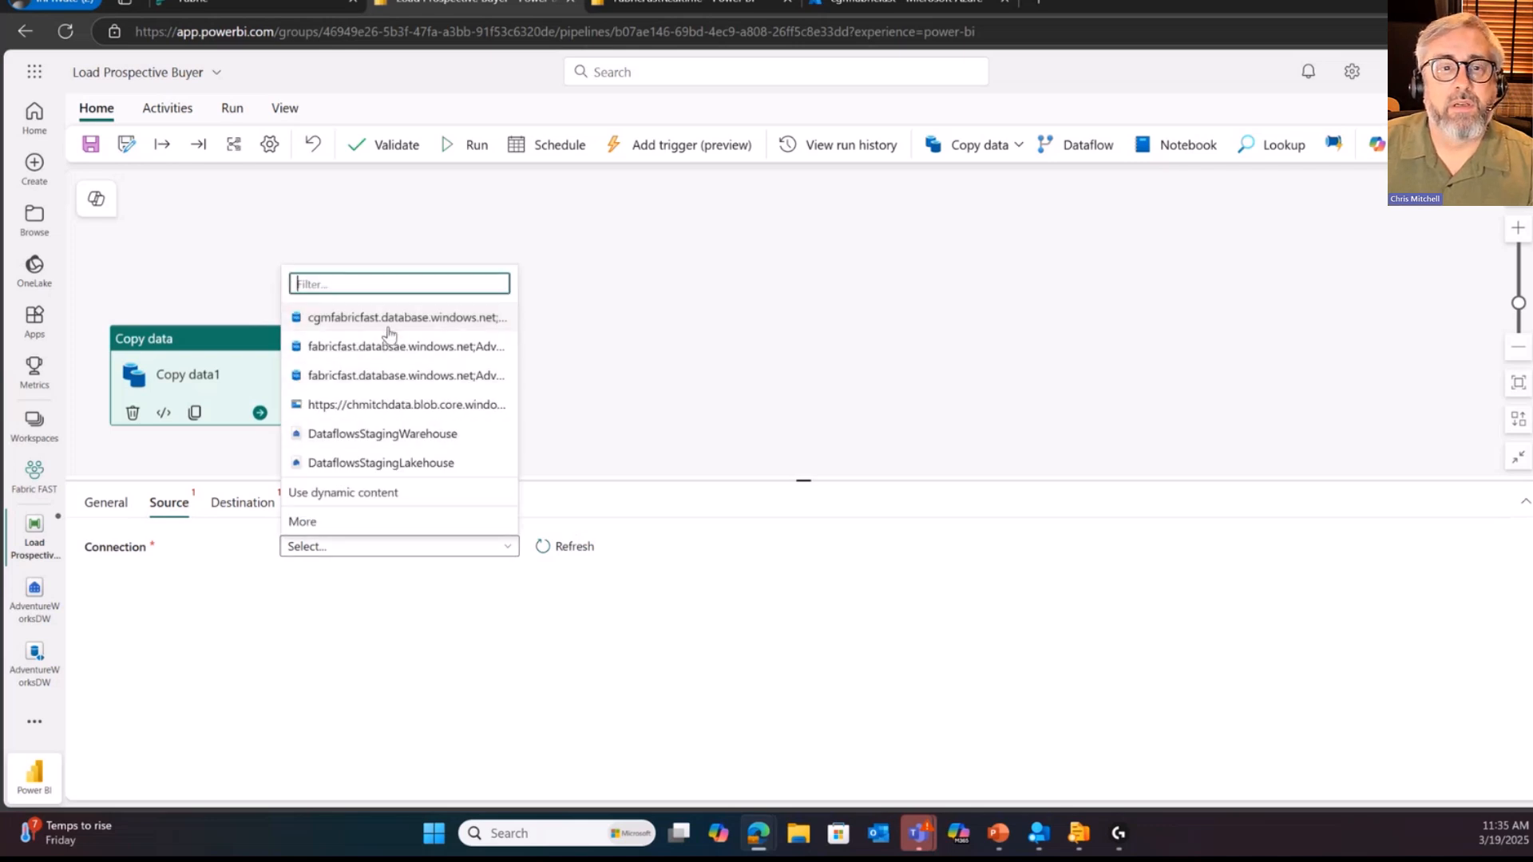
click(415, 406)
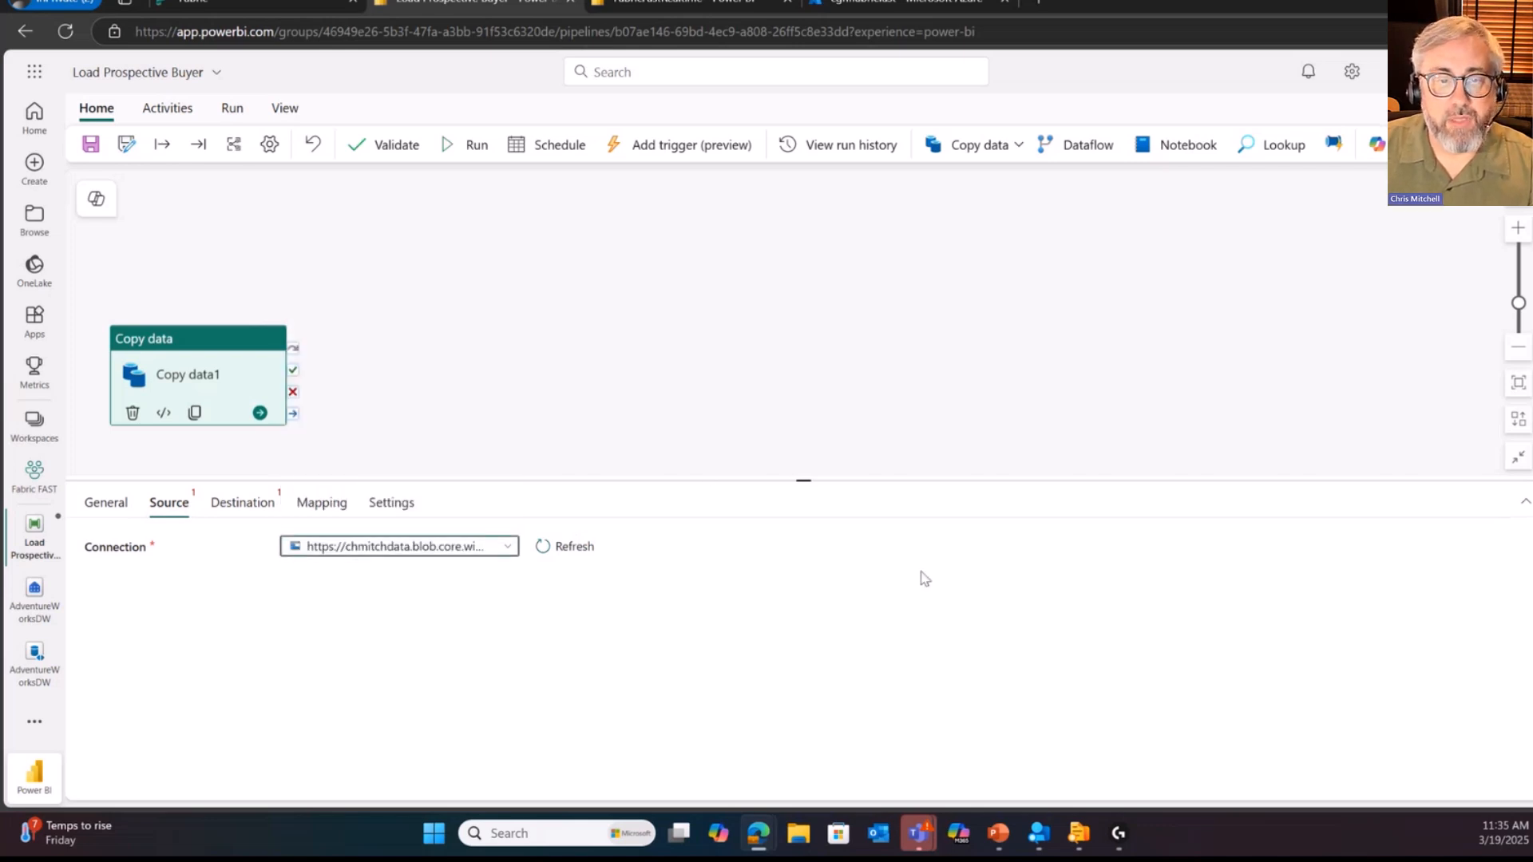
click(874, 617)
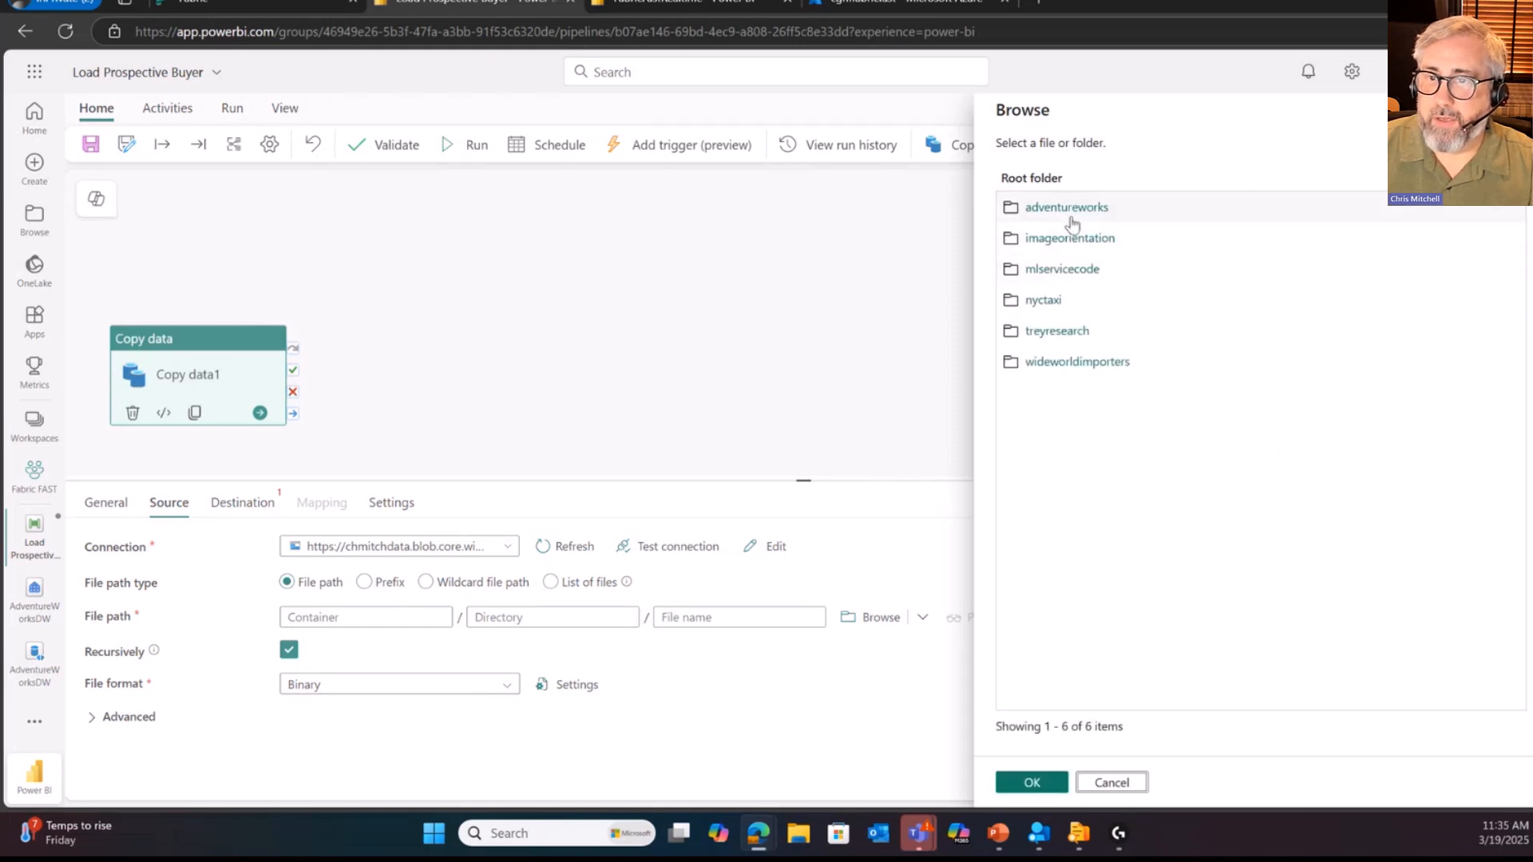
click(1072, 213)
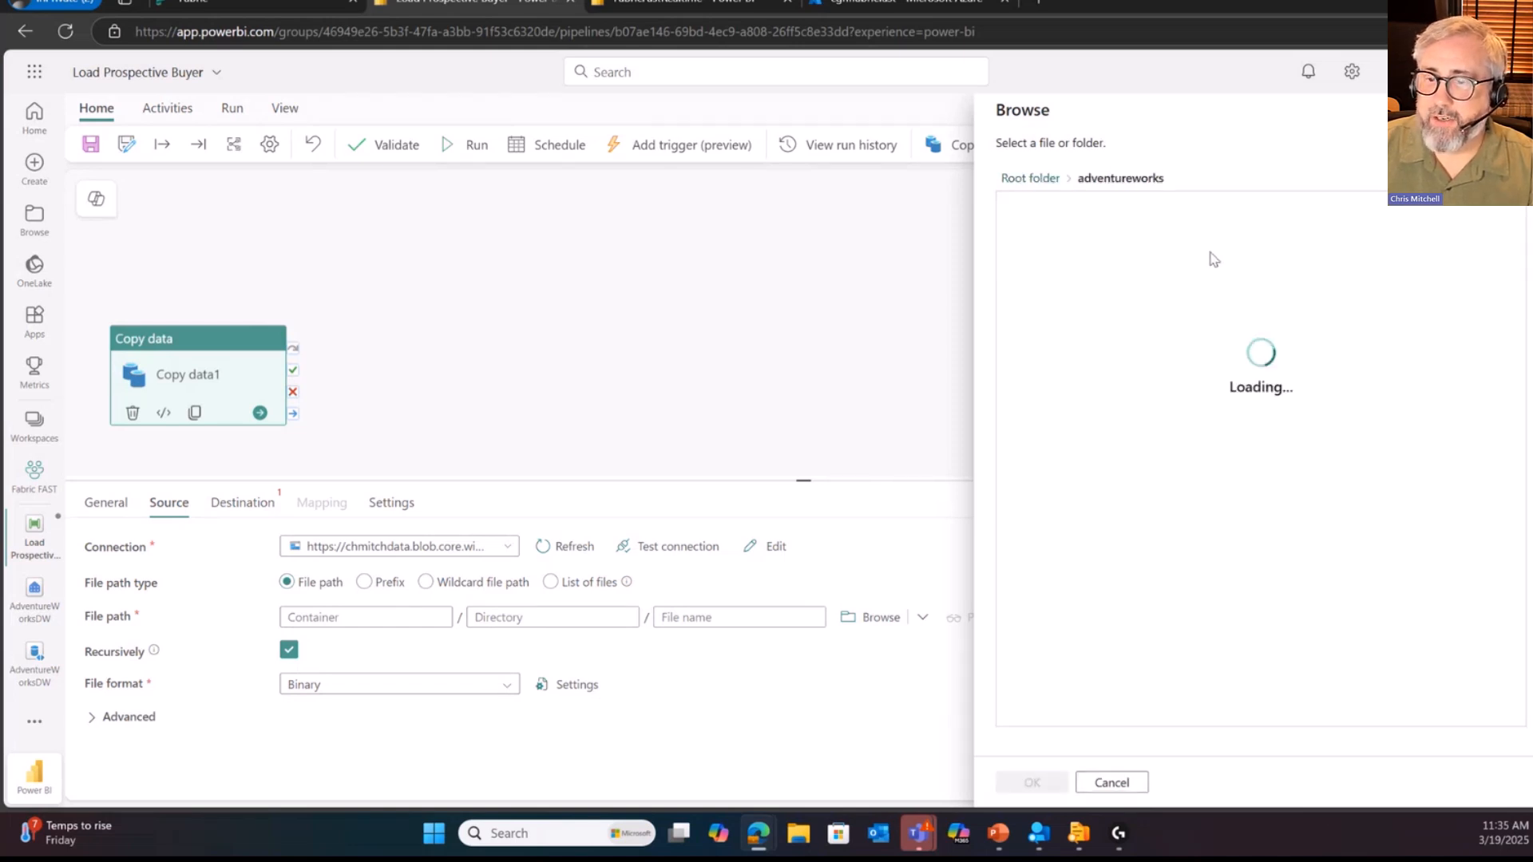
scroll(1158, 335, down, 7)
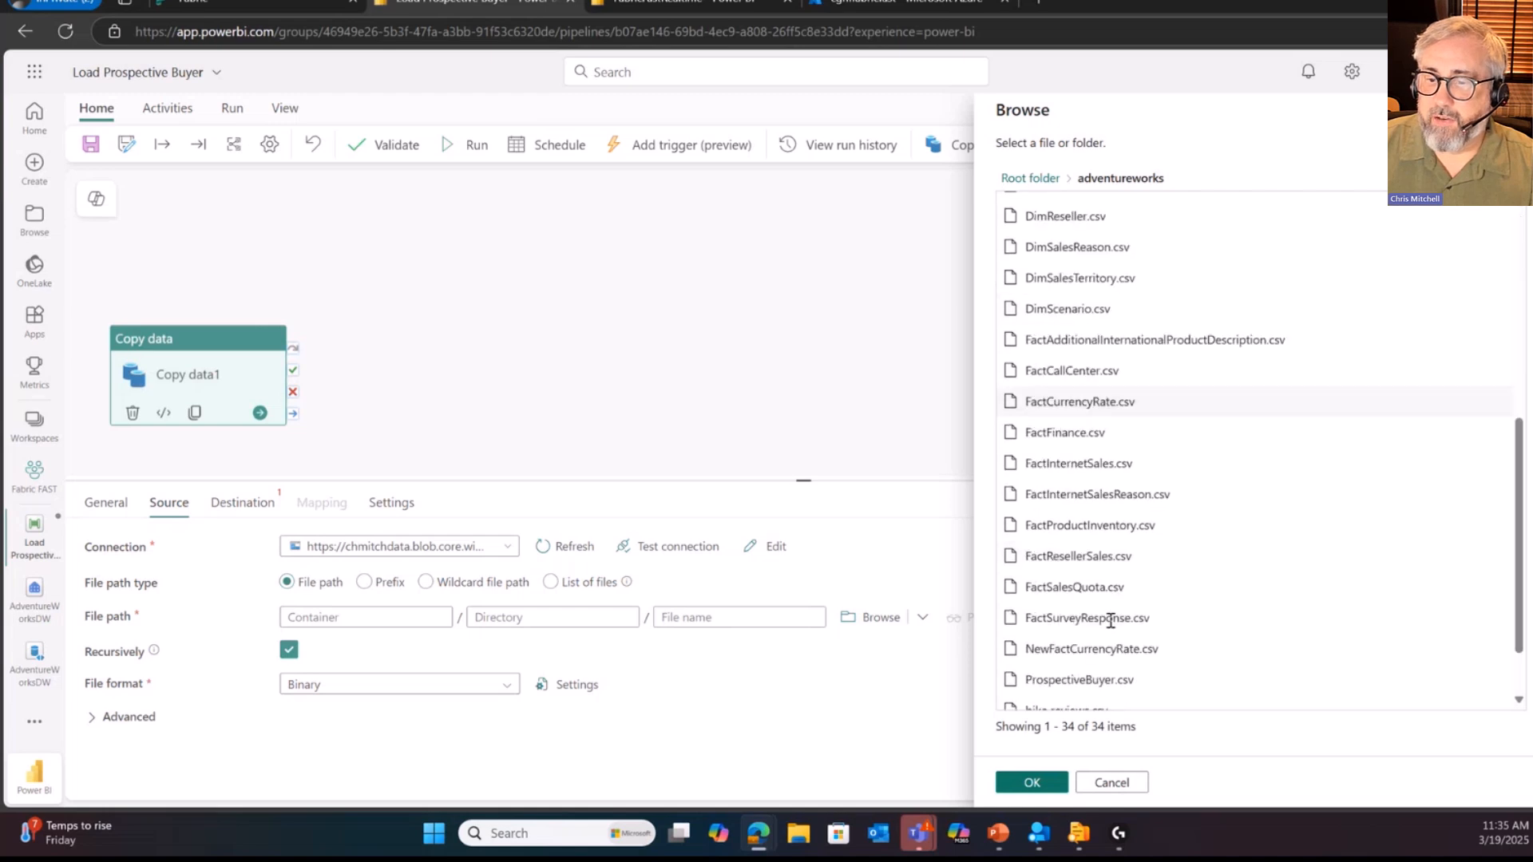
click(1054, 606)
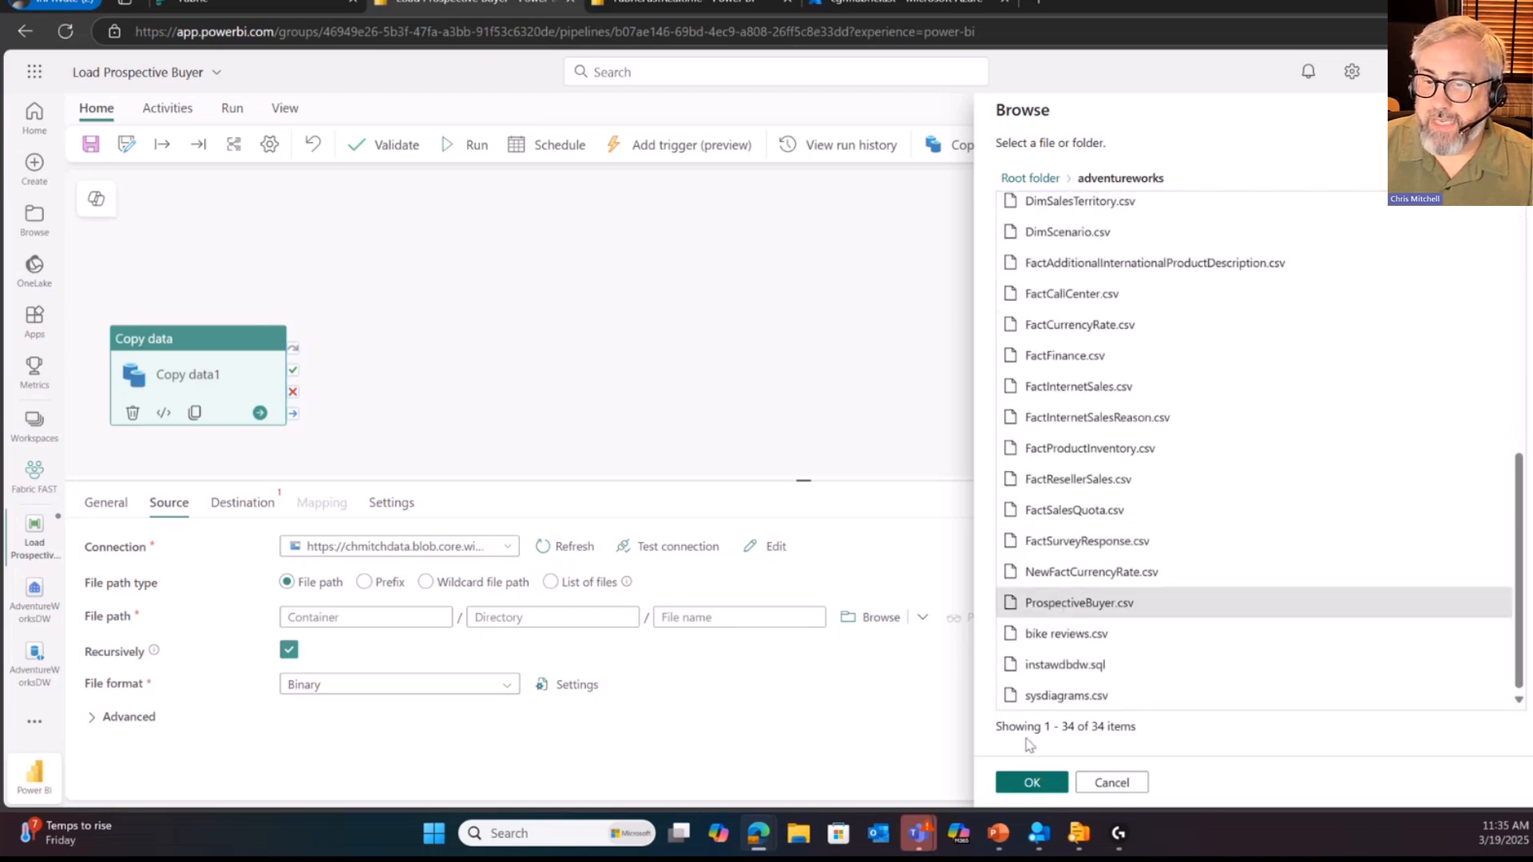
click(1032, 782)
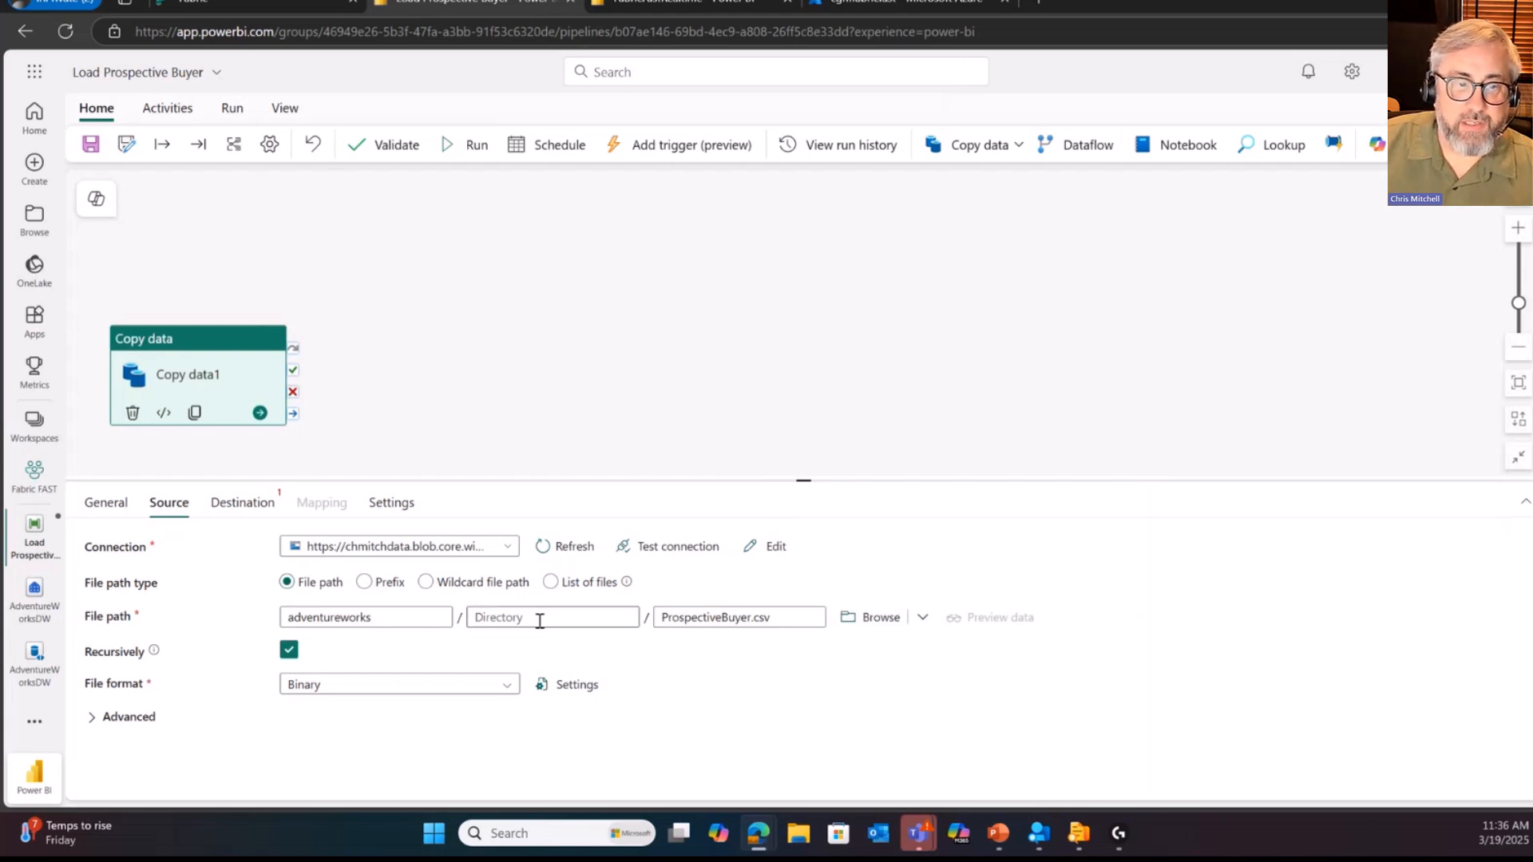
Step: Set the copy activity's destination connection to DataflowsStagingLakehouse
click(227, 508)
click(443, 549)
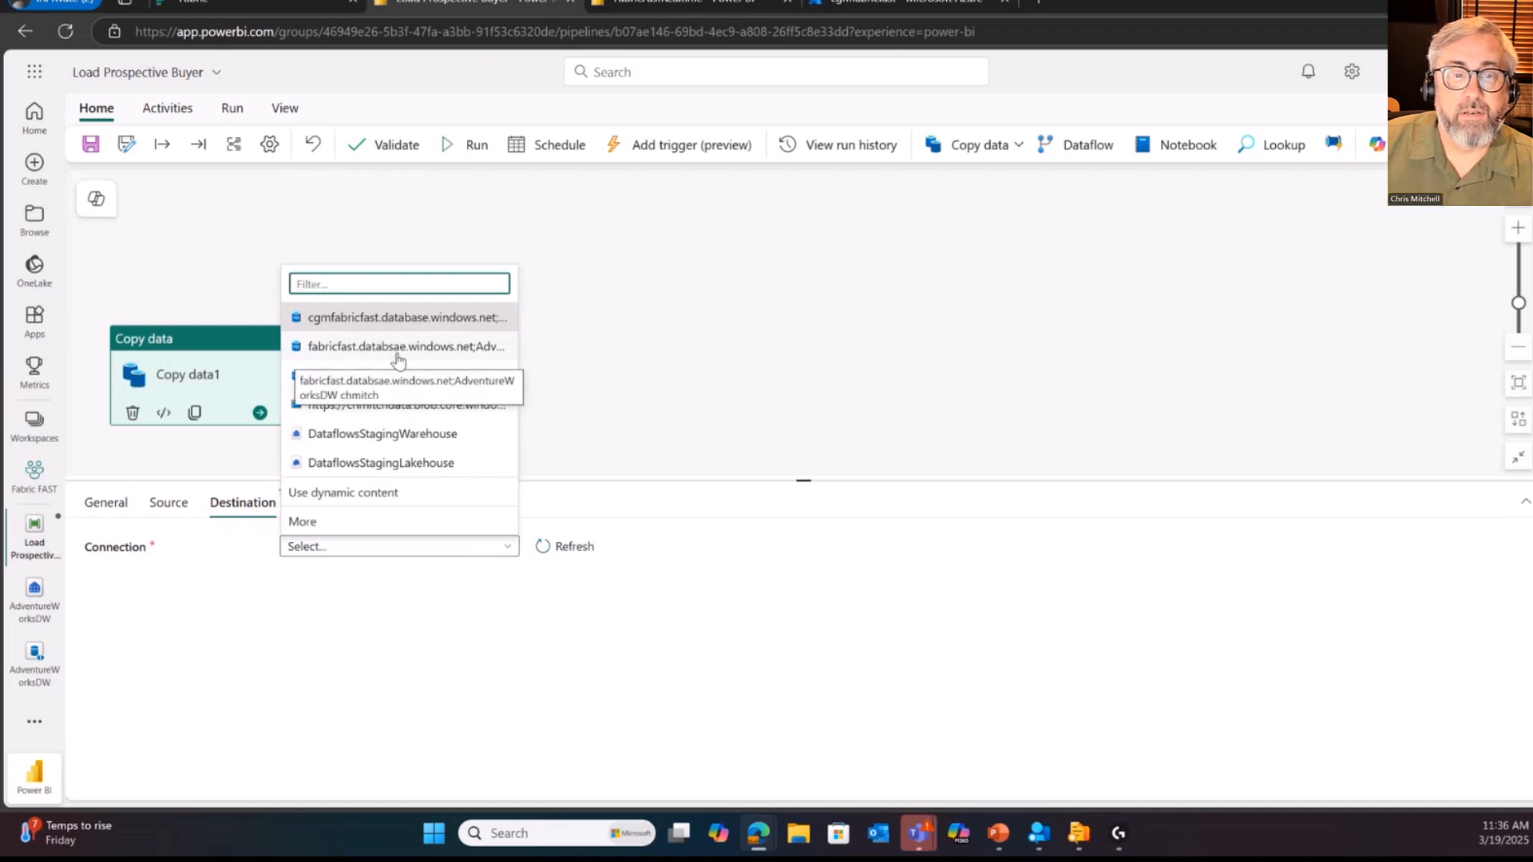
click(413, 467)
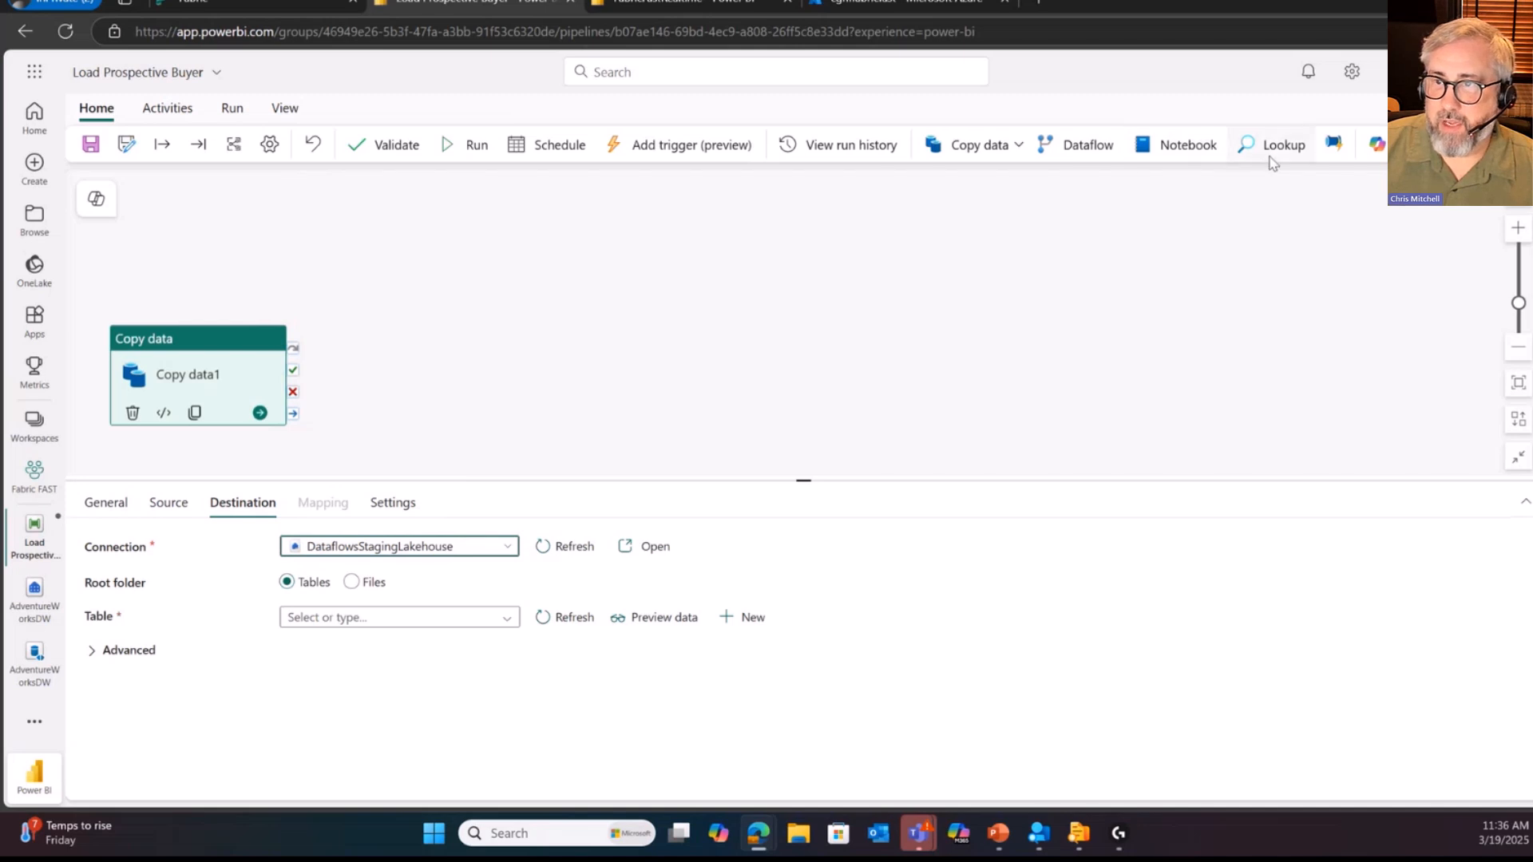
click(1015, 150)
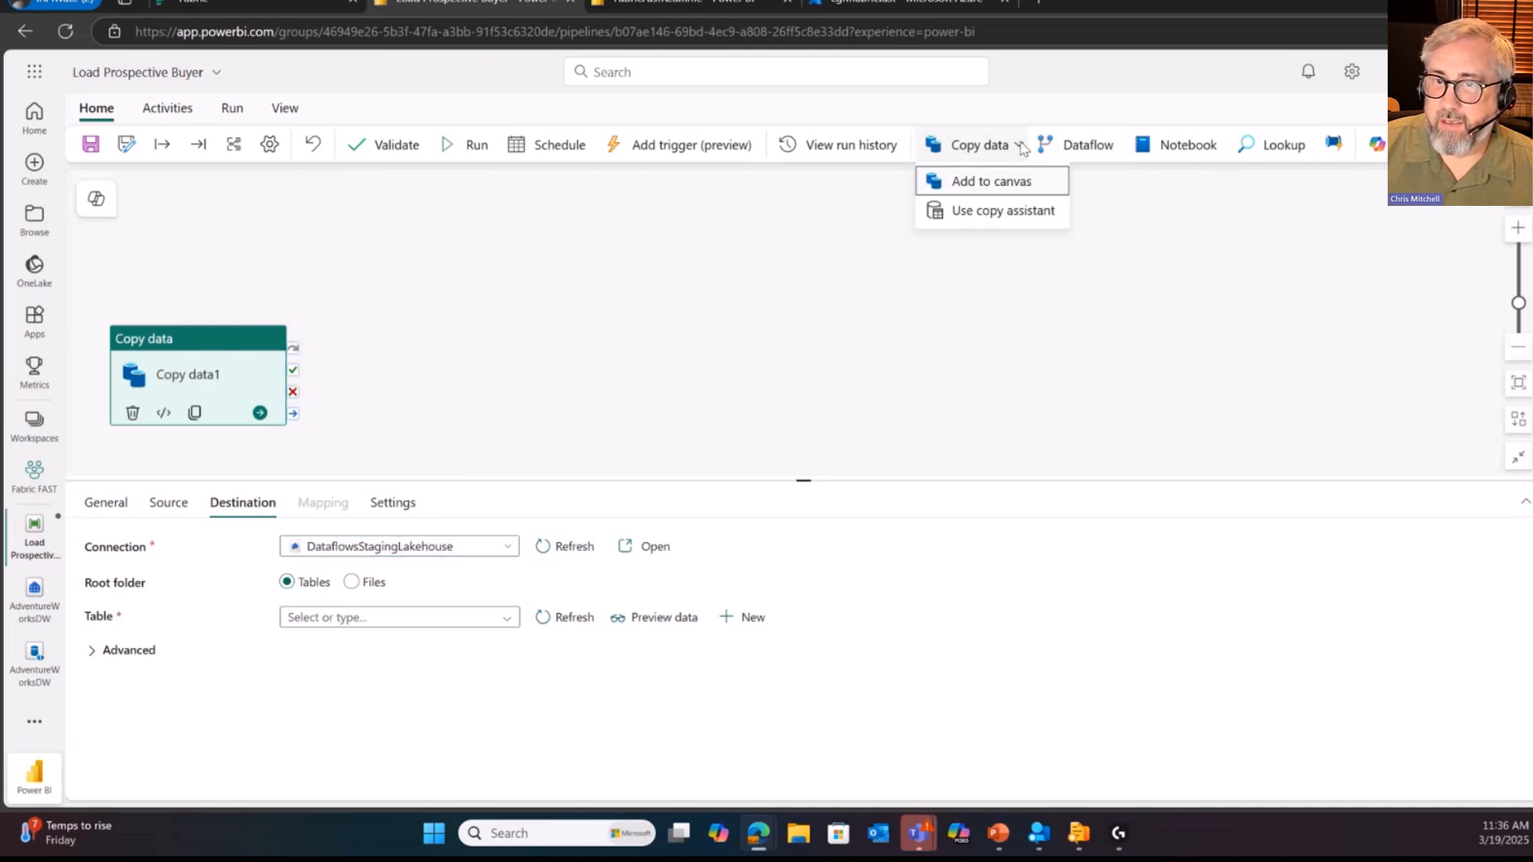
click(1325, 179)
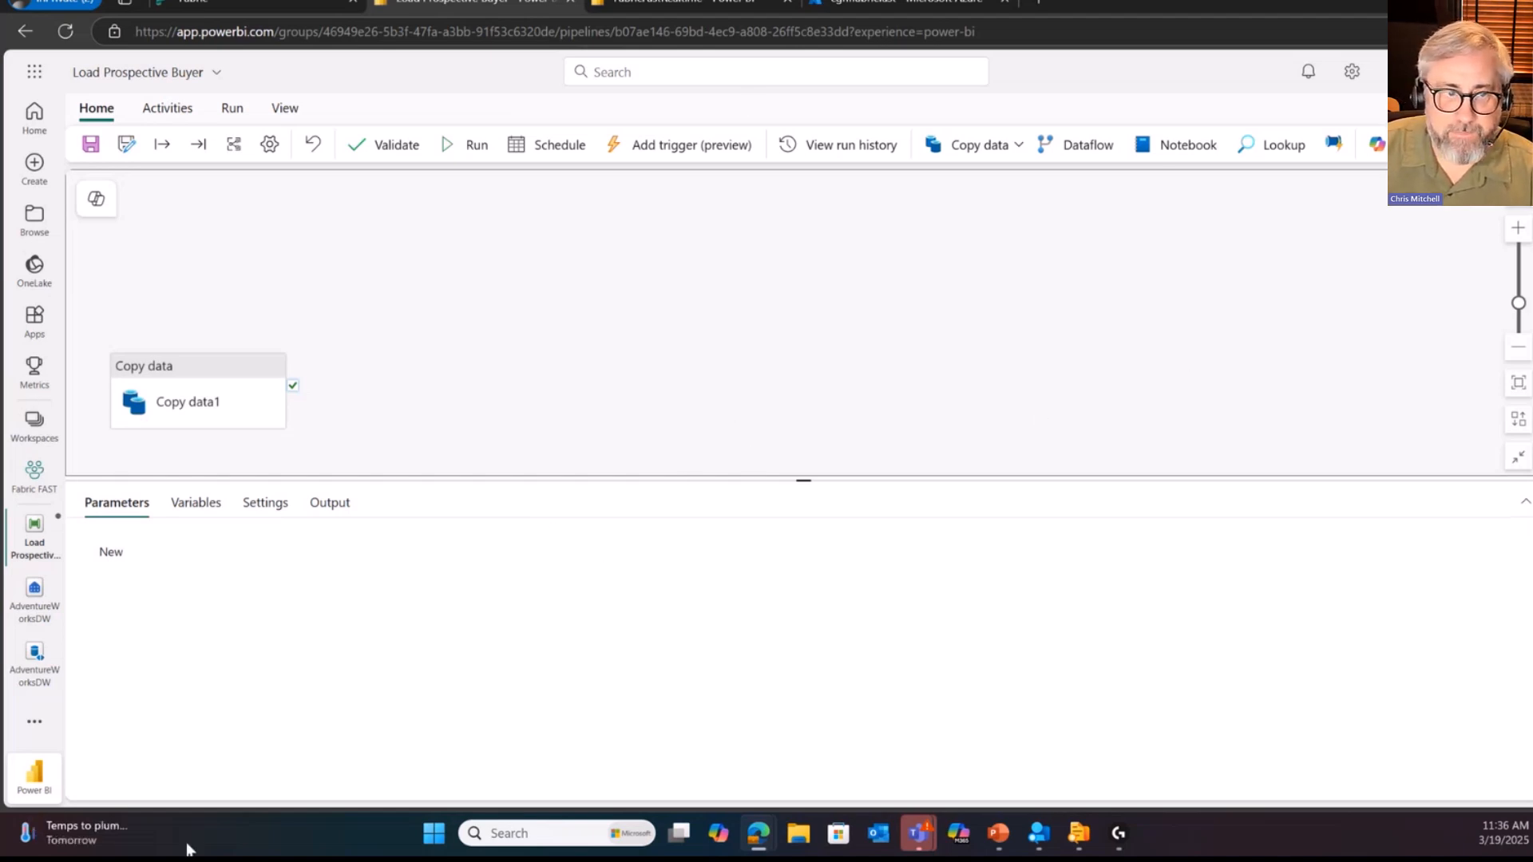
Step: Return to the AdventureWorksDW SQL analytics endpoint, show its model layouts and open the default semantic model's object selection
click(34, 591)
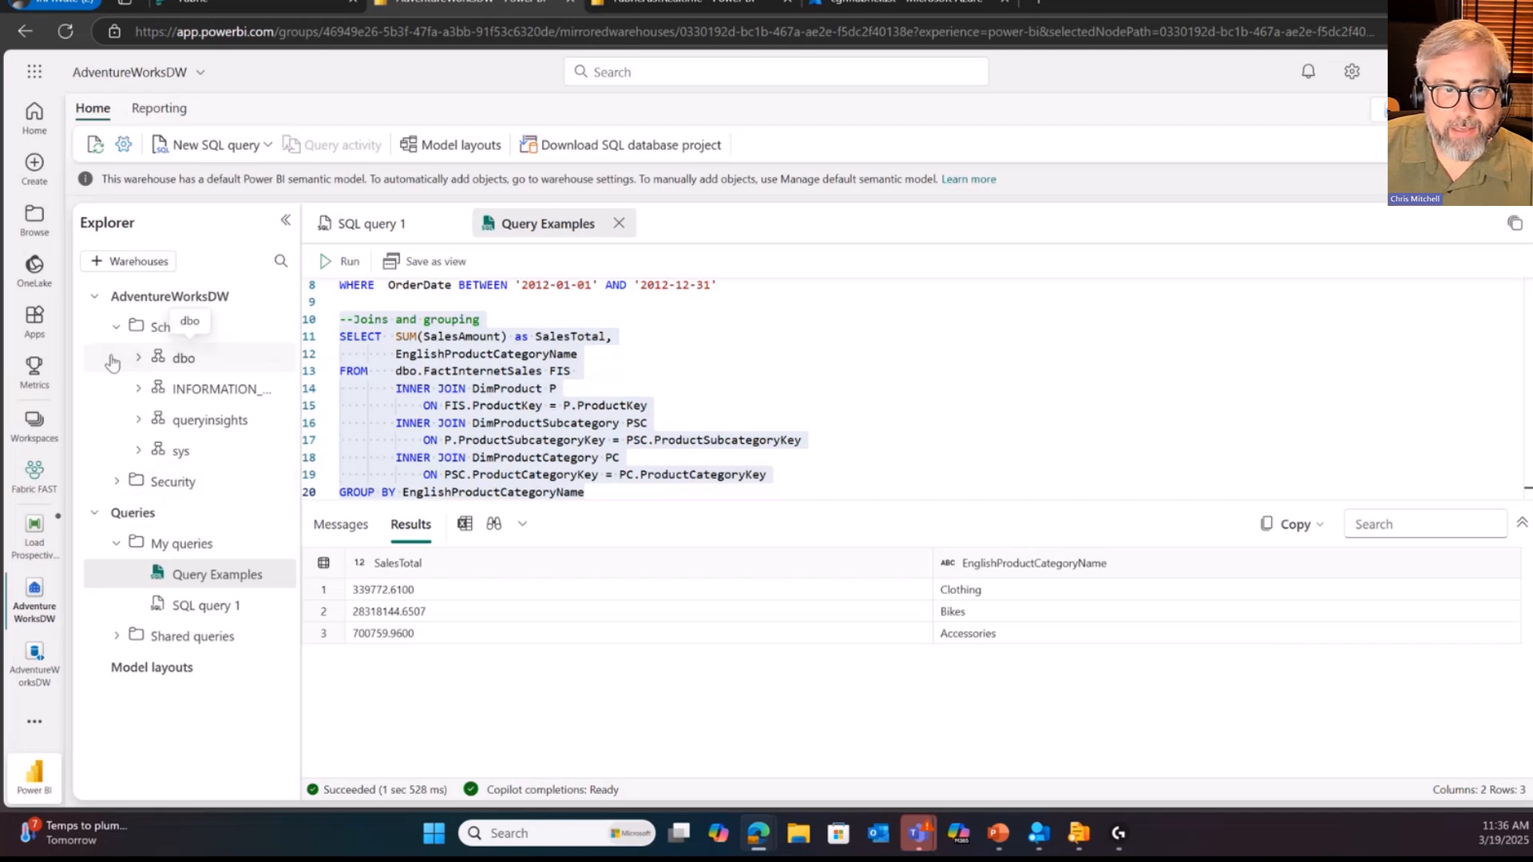
click(160, 676)
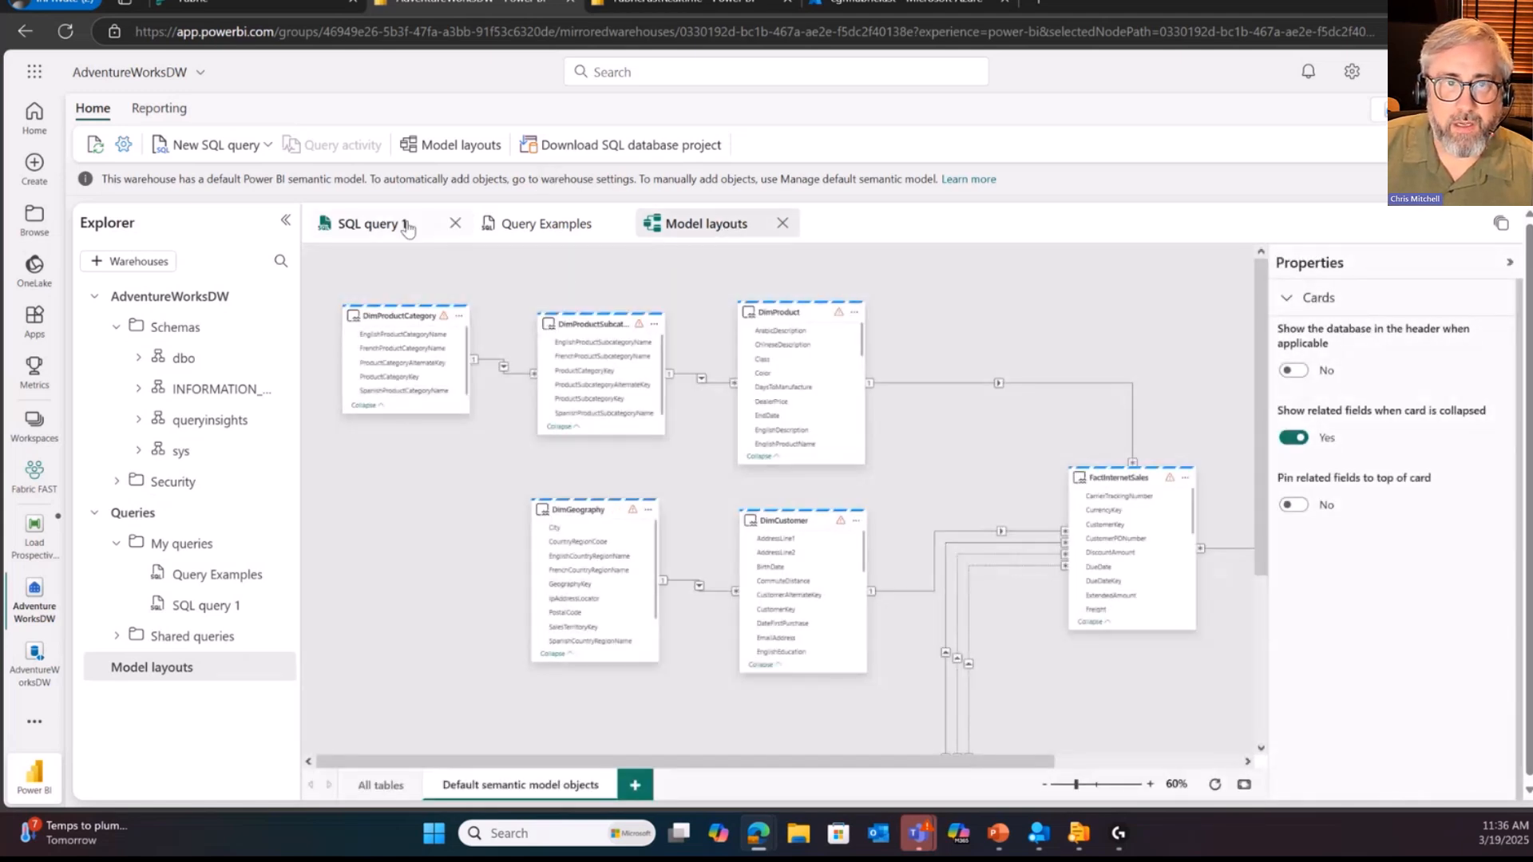
click(146, 117)
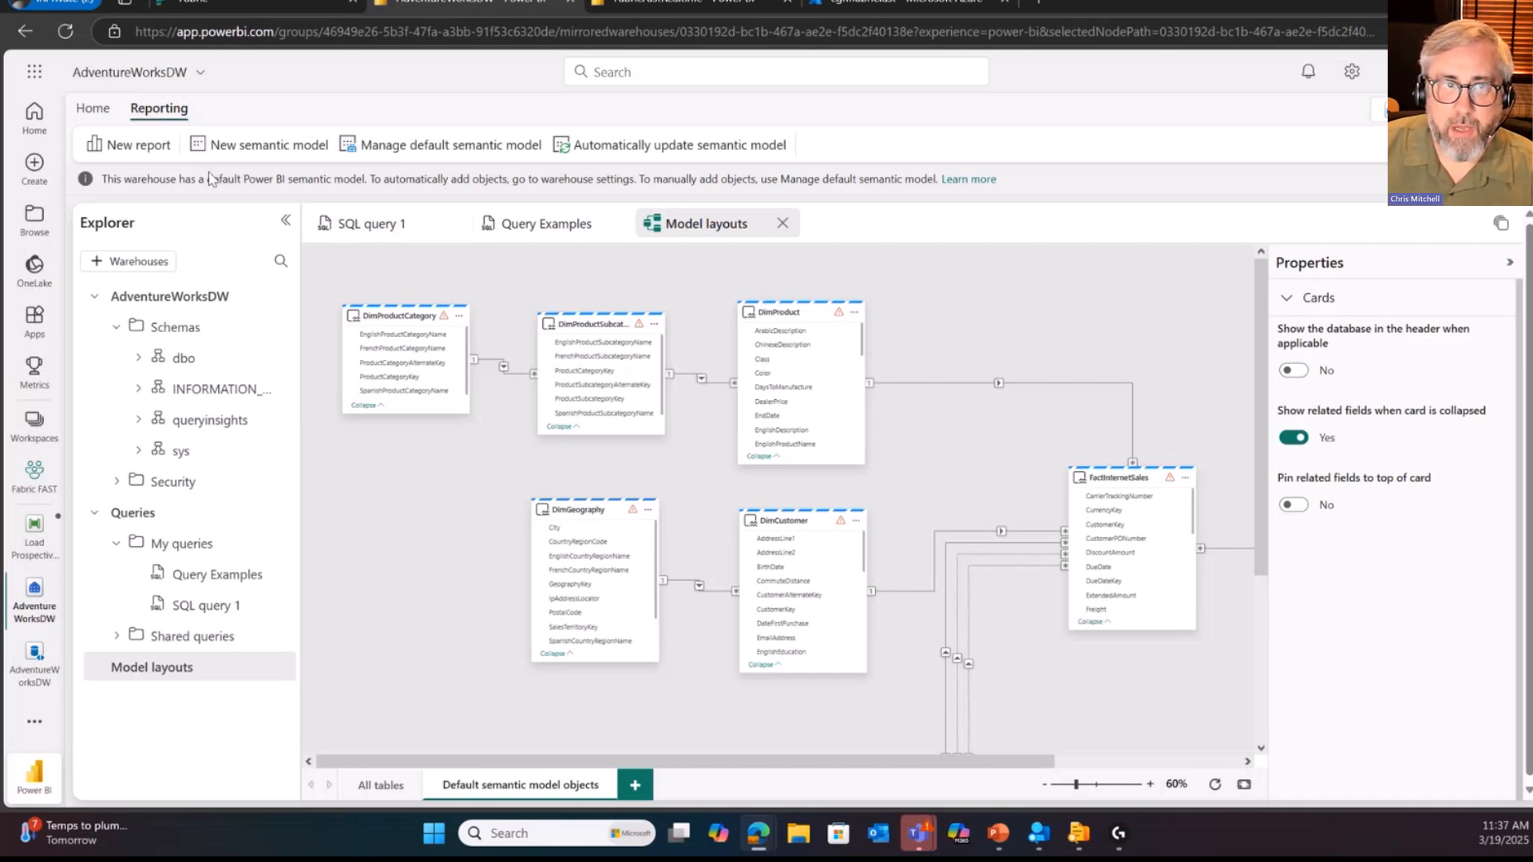
click(454, 149)
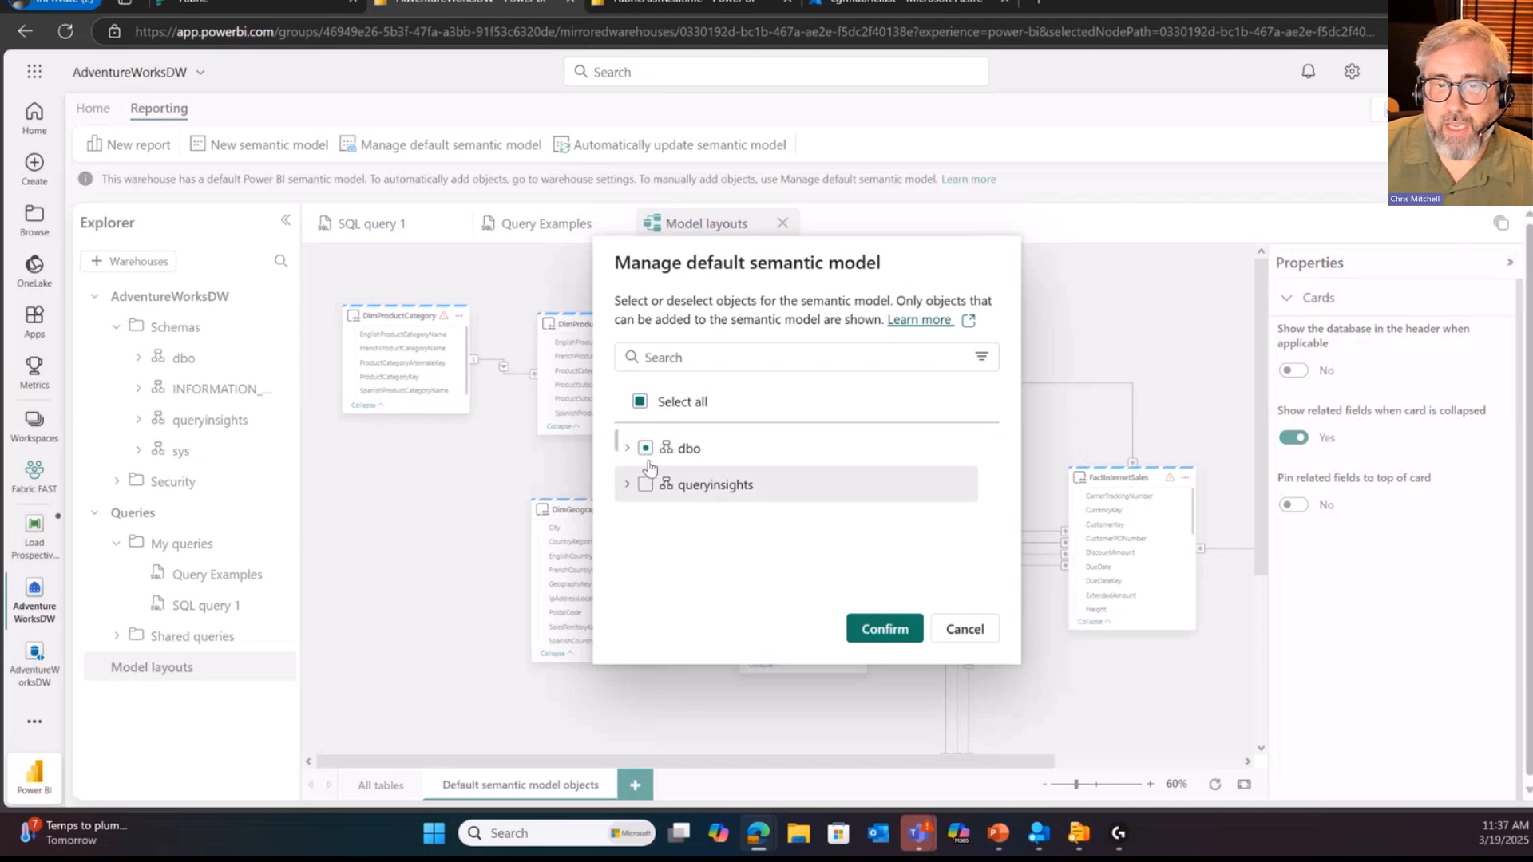
Step: Review which dbo tables are included in the default semantic model and close the selection without changes
click(628, 448)
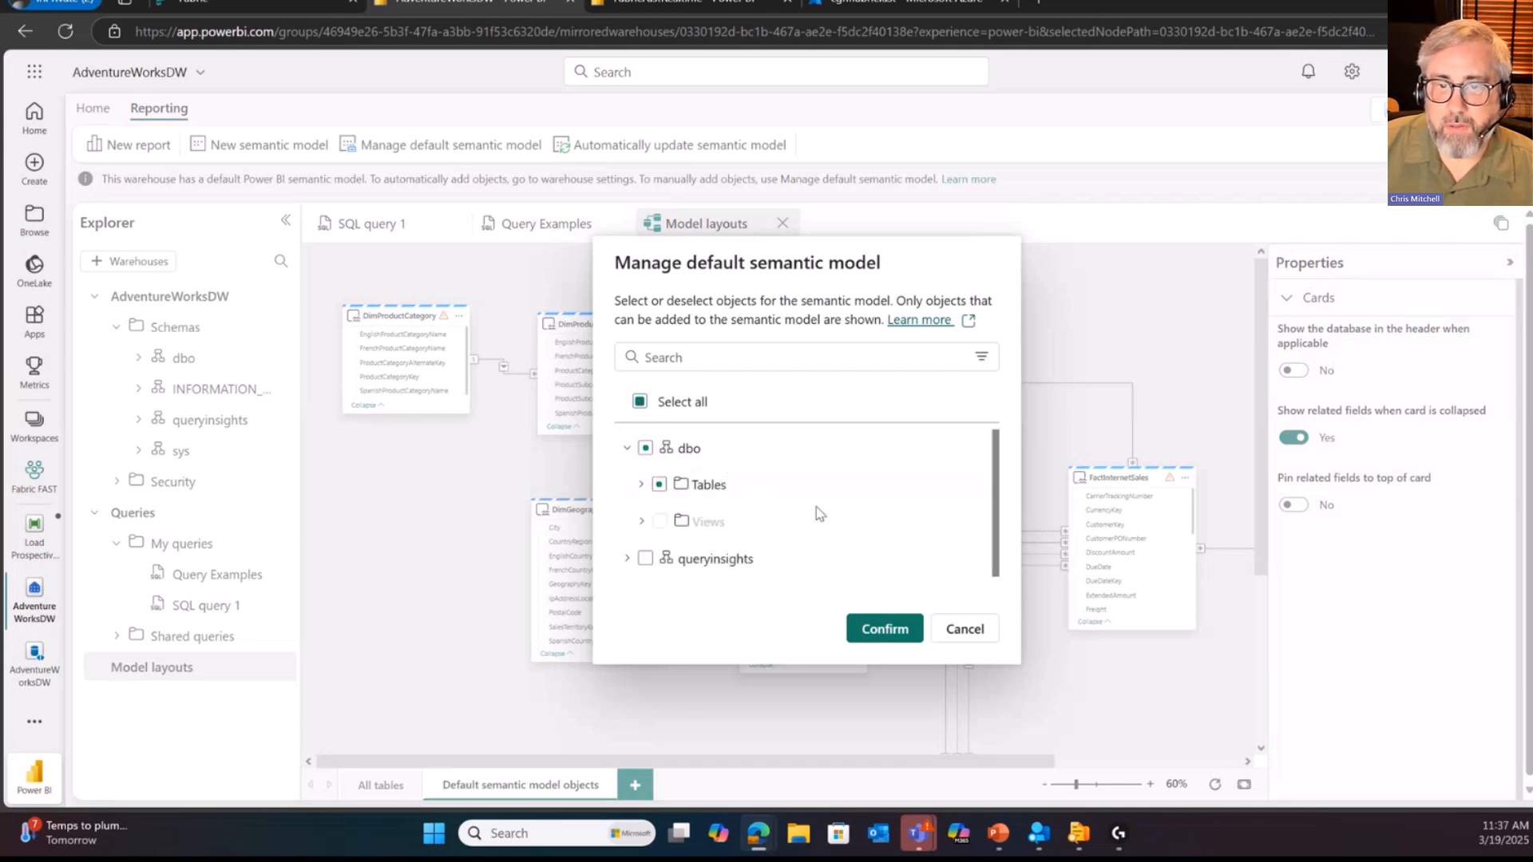
click(641, 485)
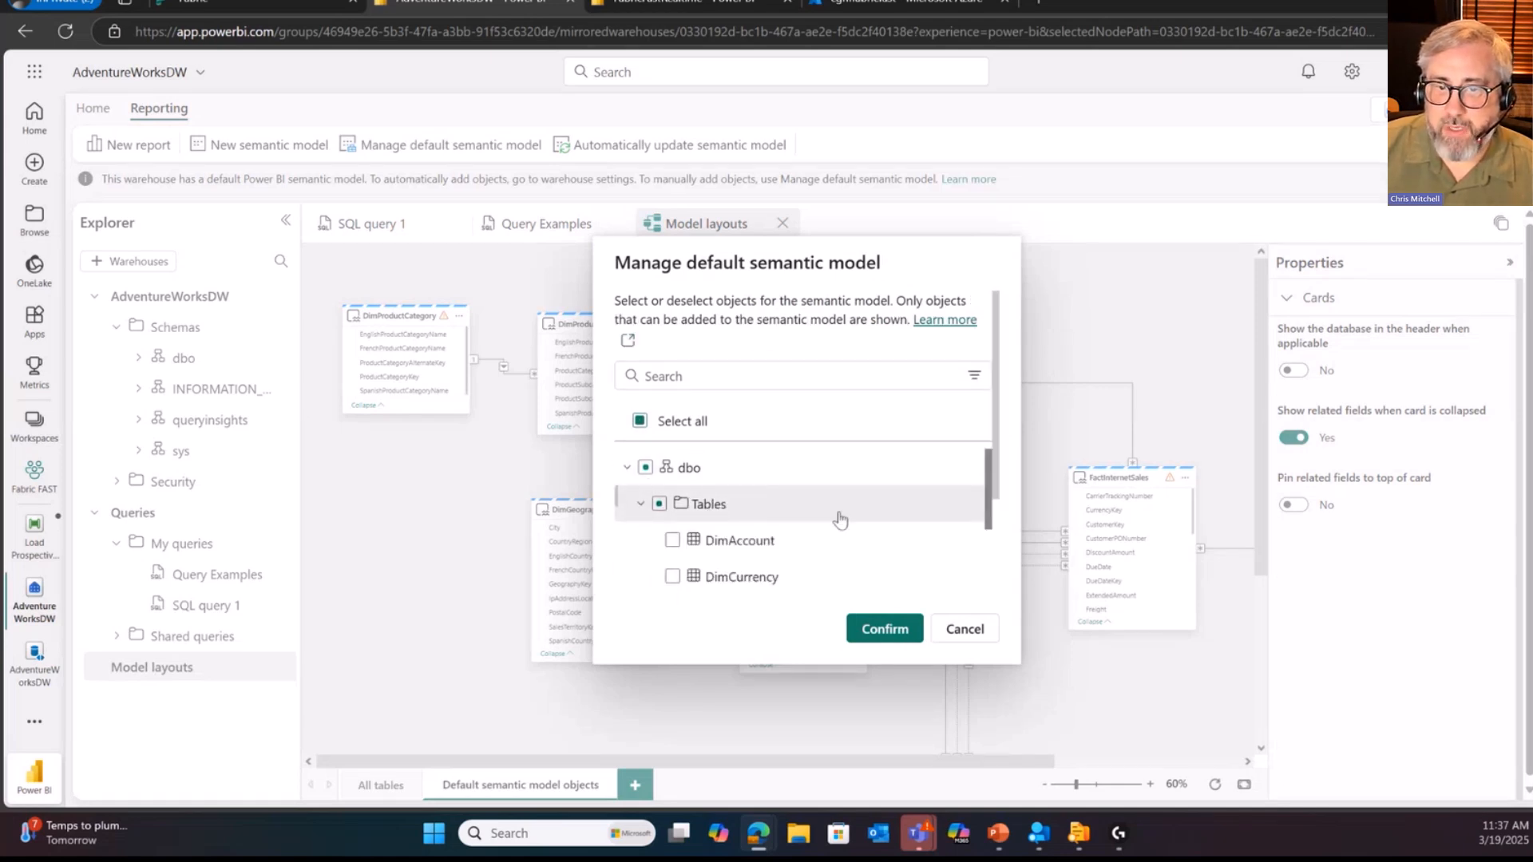
scroll(843, 523, down, 2)
scroll(842, 523, down, 5)
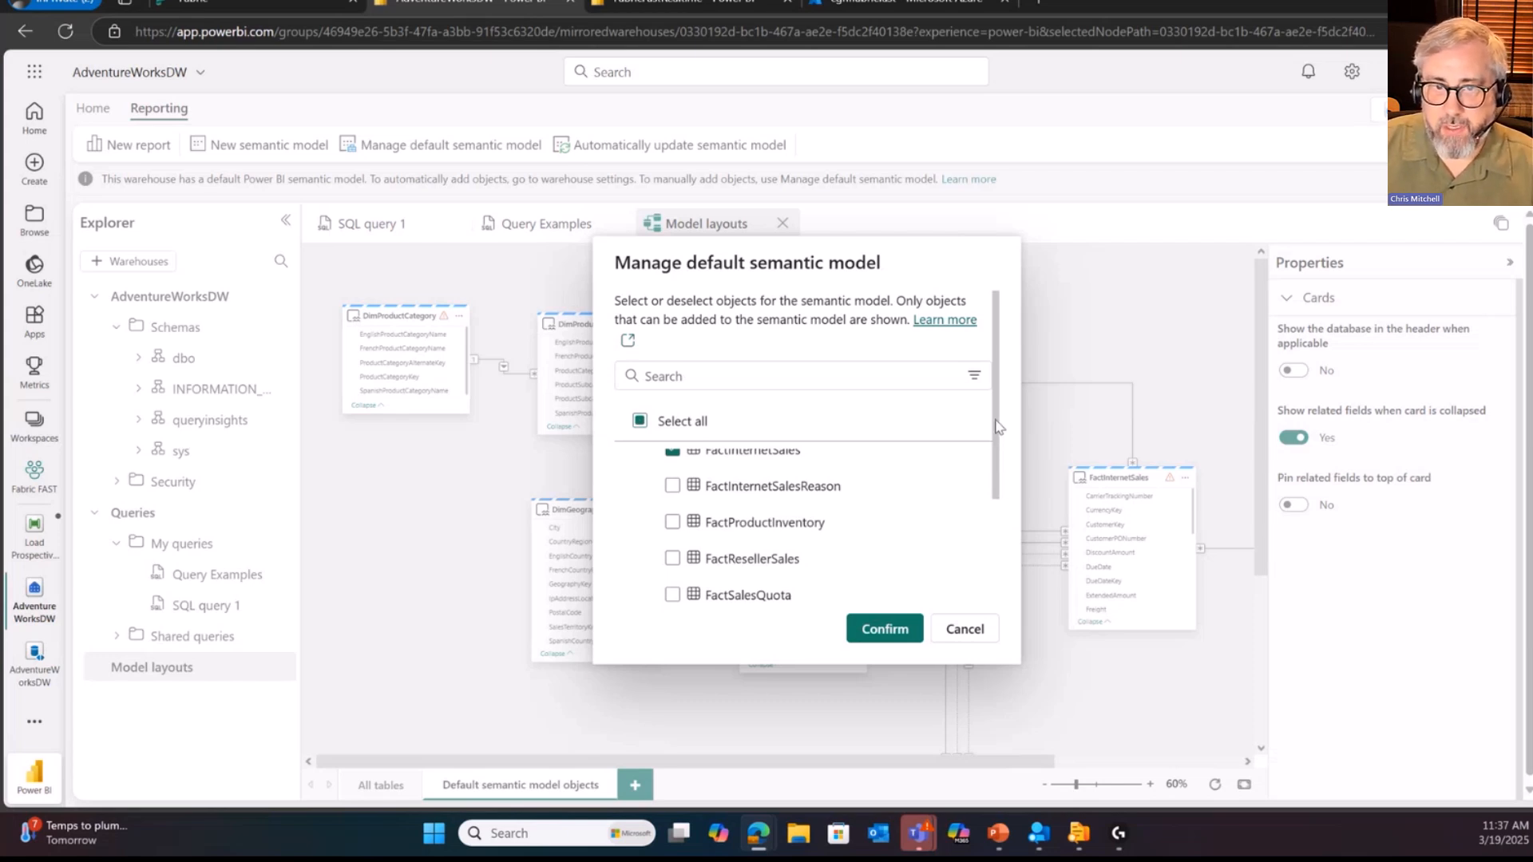
scroll(692, 511, up, 6)
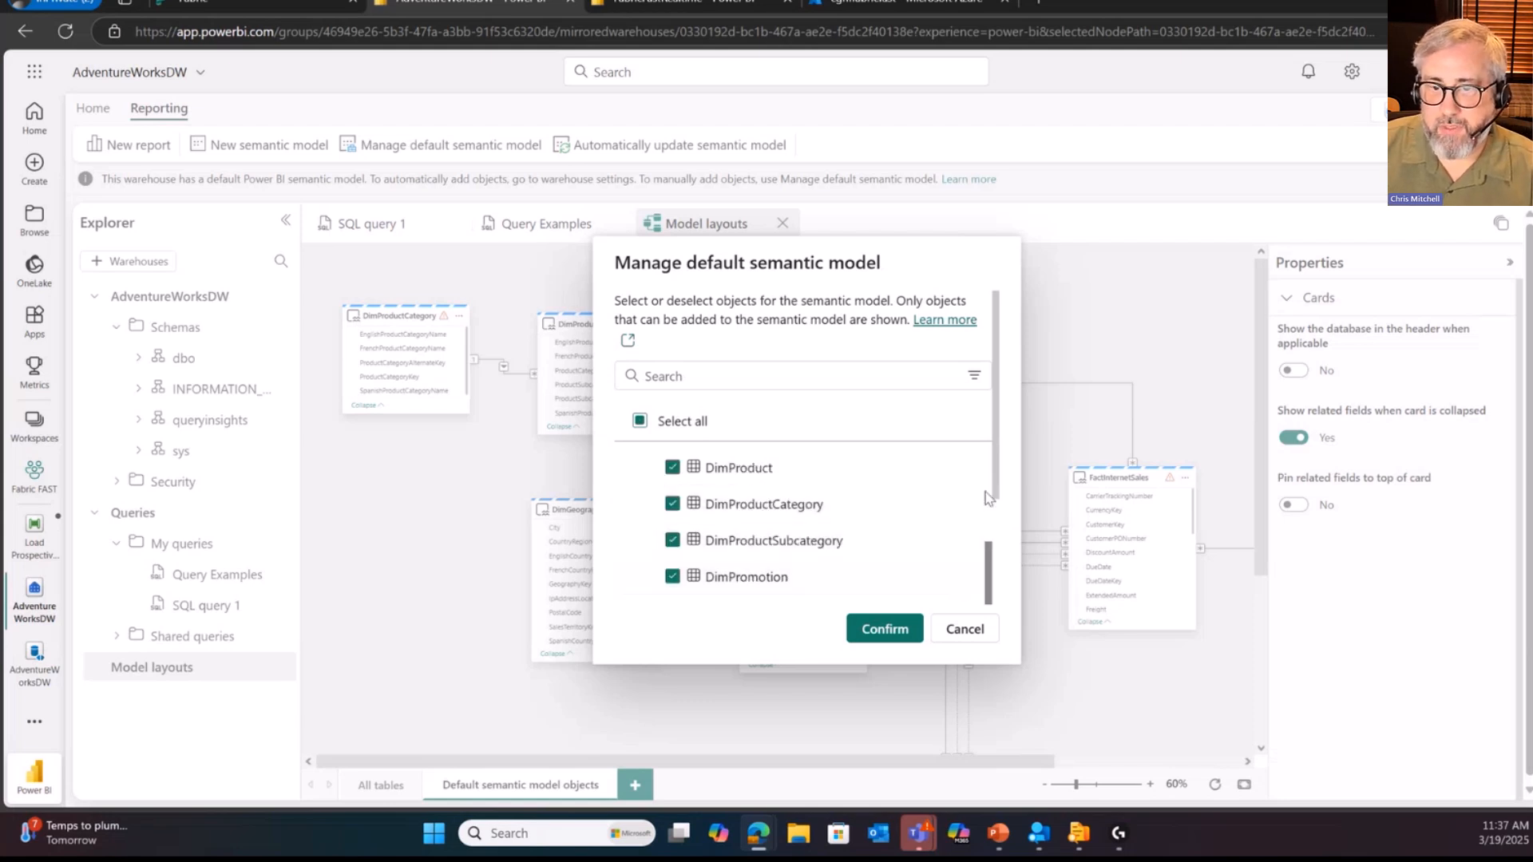
click(963, 630)
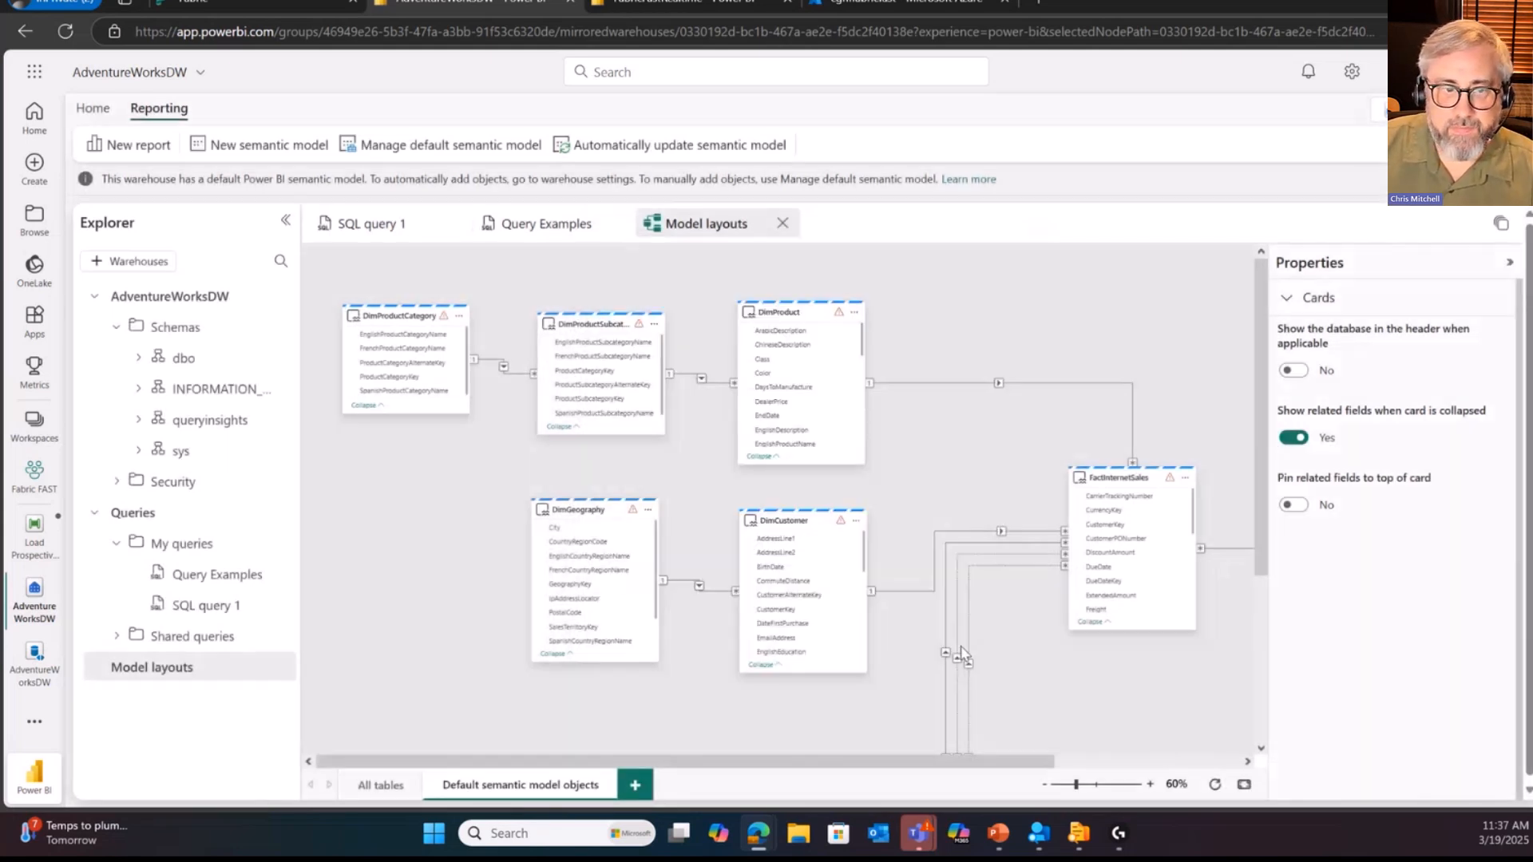
Step: Examine the default semantic model diagram at 80% zoom, following the relationships between FactInternetSales and the product, customer, geography, date and promotion dimensions
click(1151, 784)
click(1151, 784)
drag(1104, 460, 1230, 533)
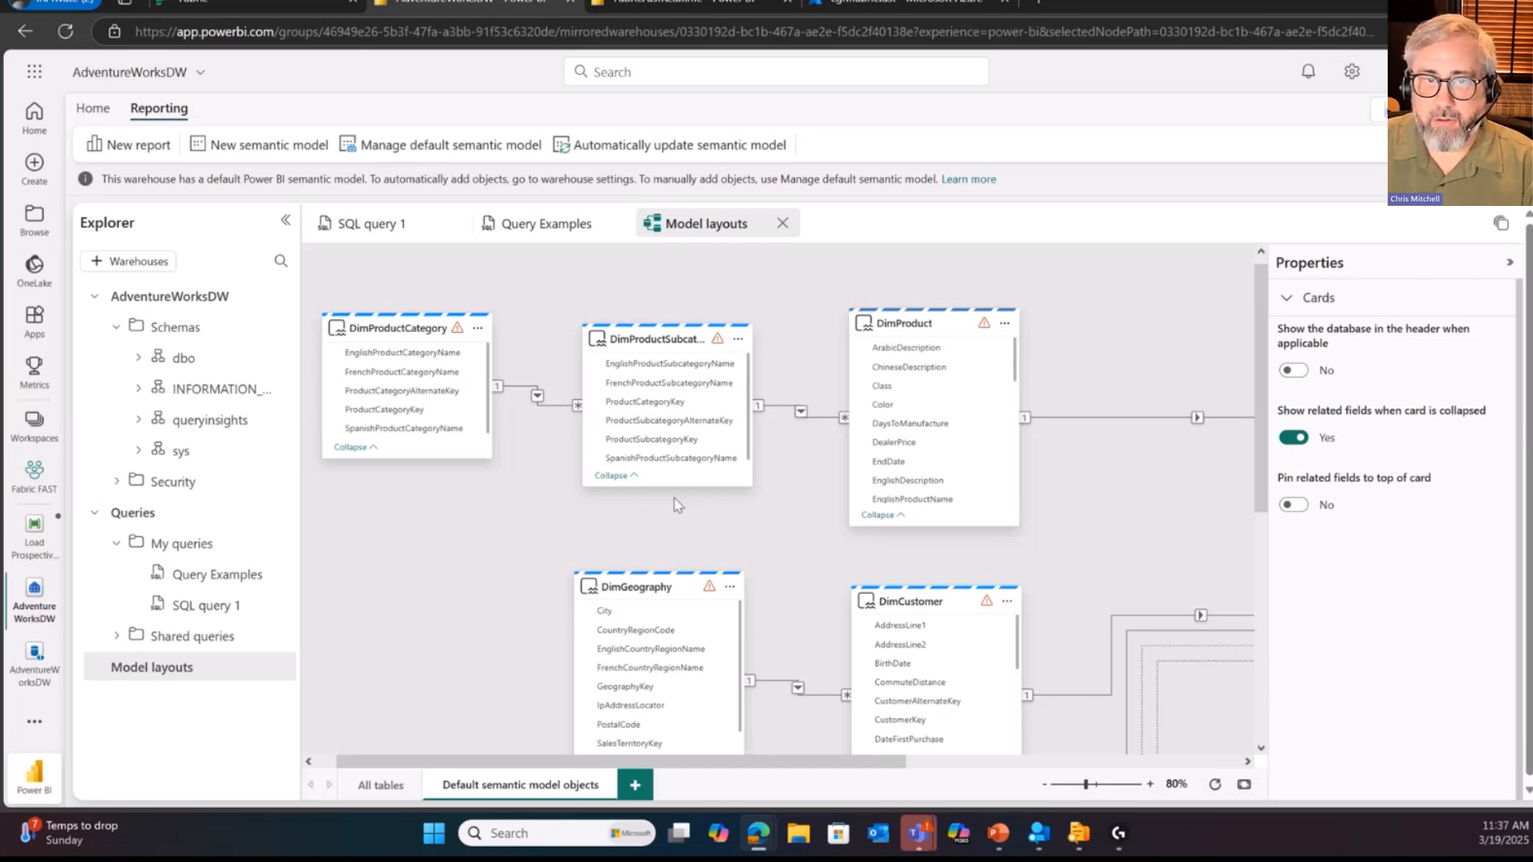
mouse_move(399, 332)
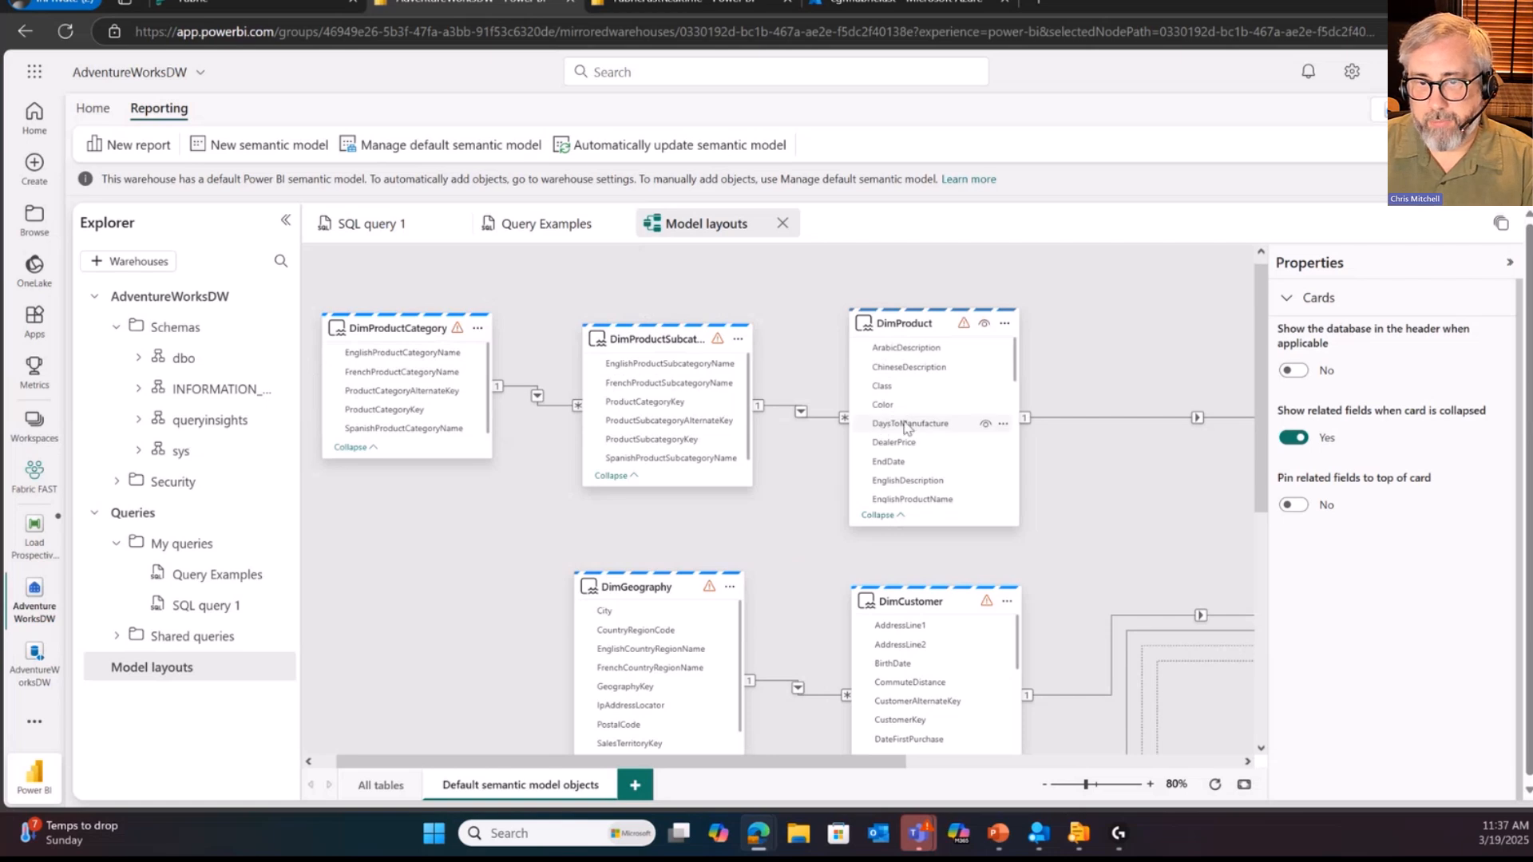
drag(750, 768, 987, 768)
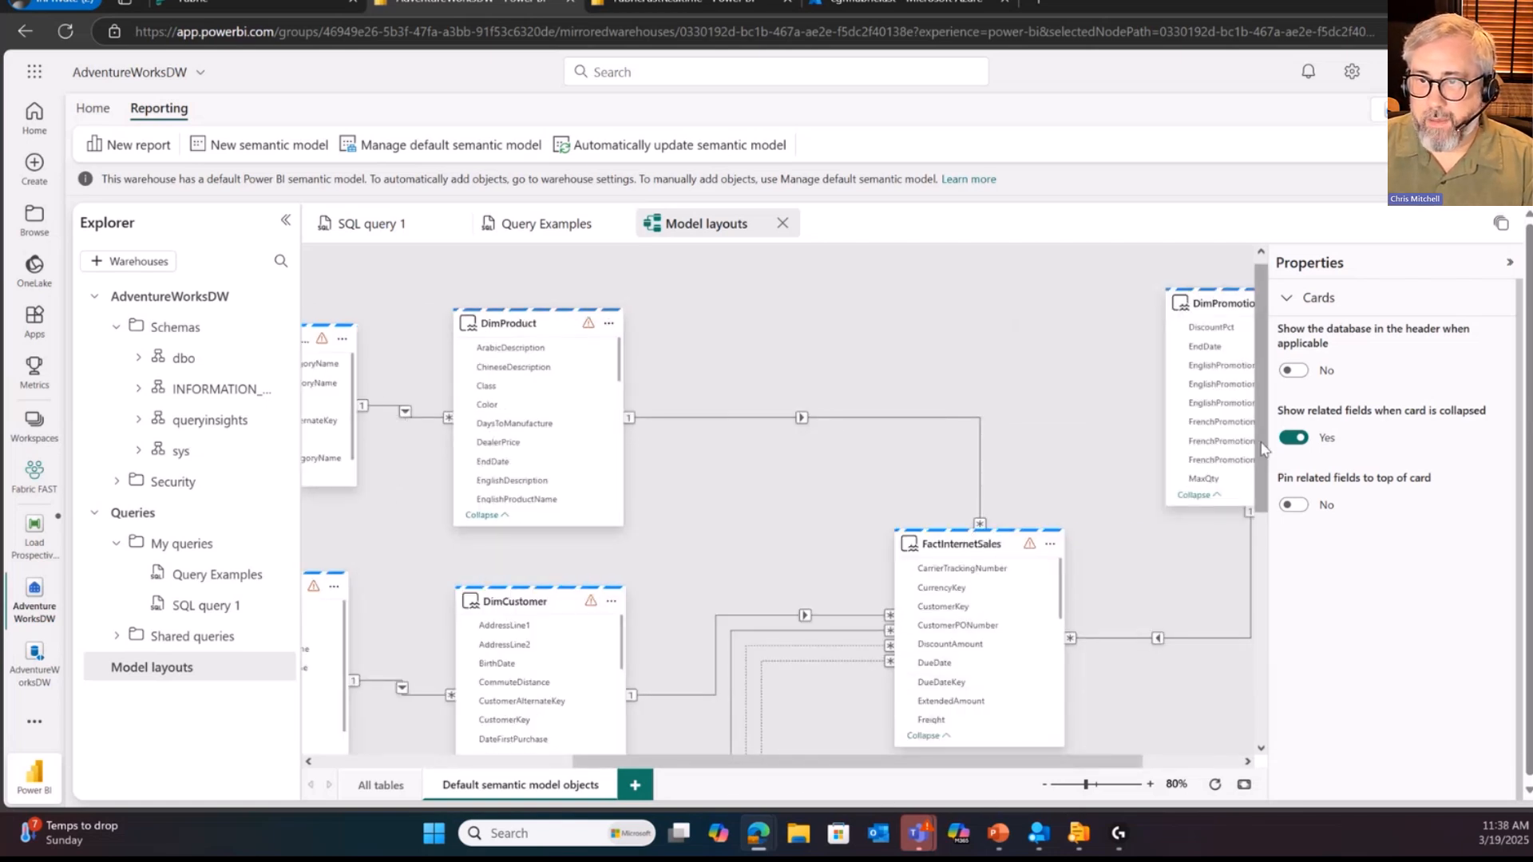
drag(1264, 447, 1261, 590)
drag(879, 761, 775, 761)
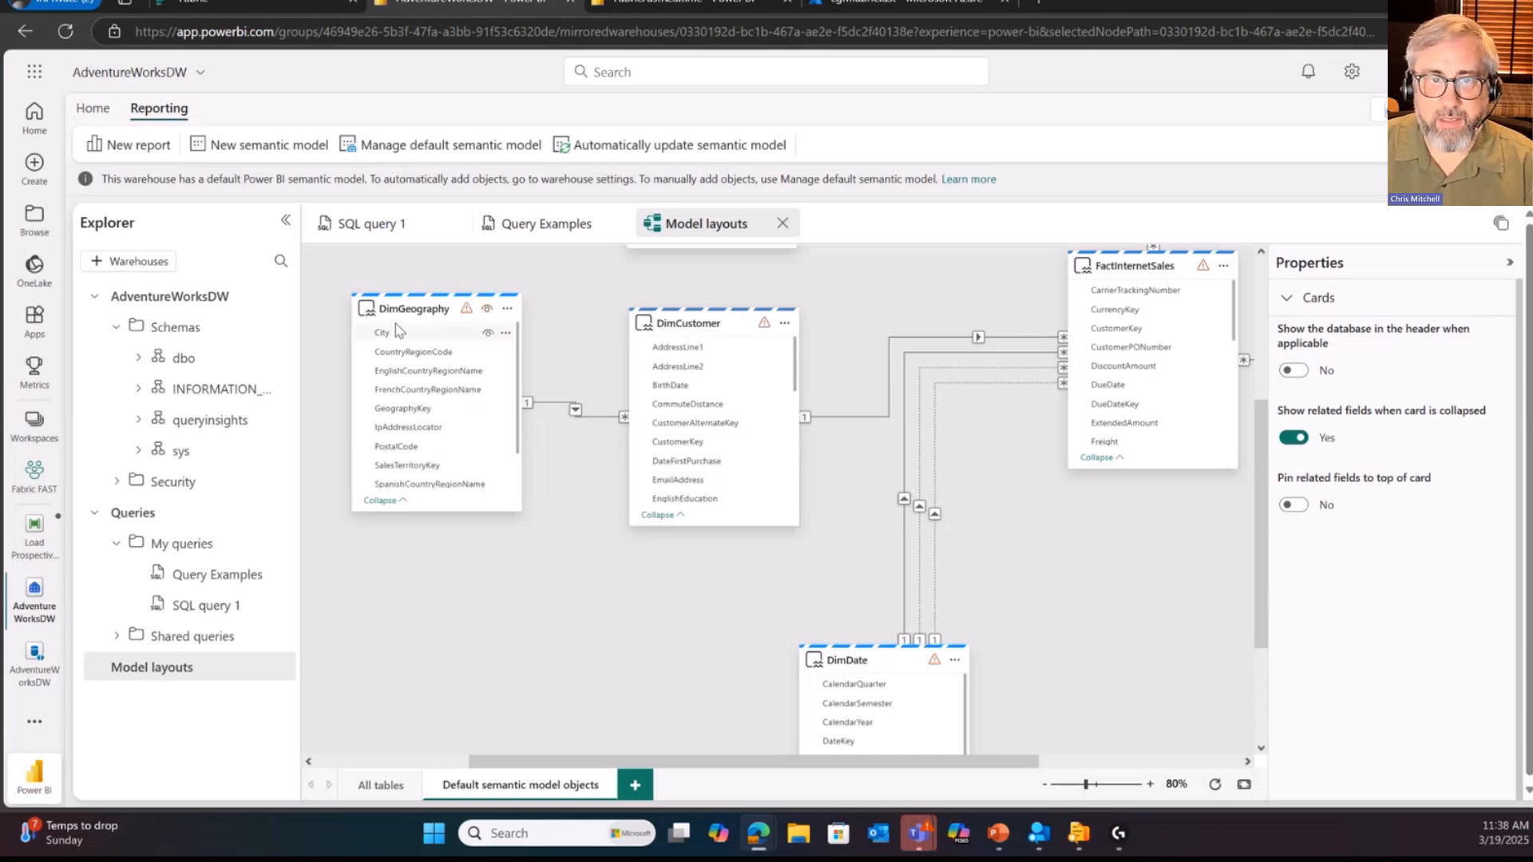
mouse_move(420, 306)
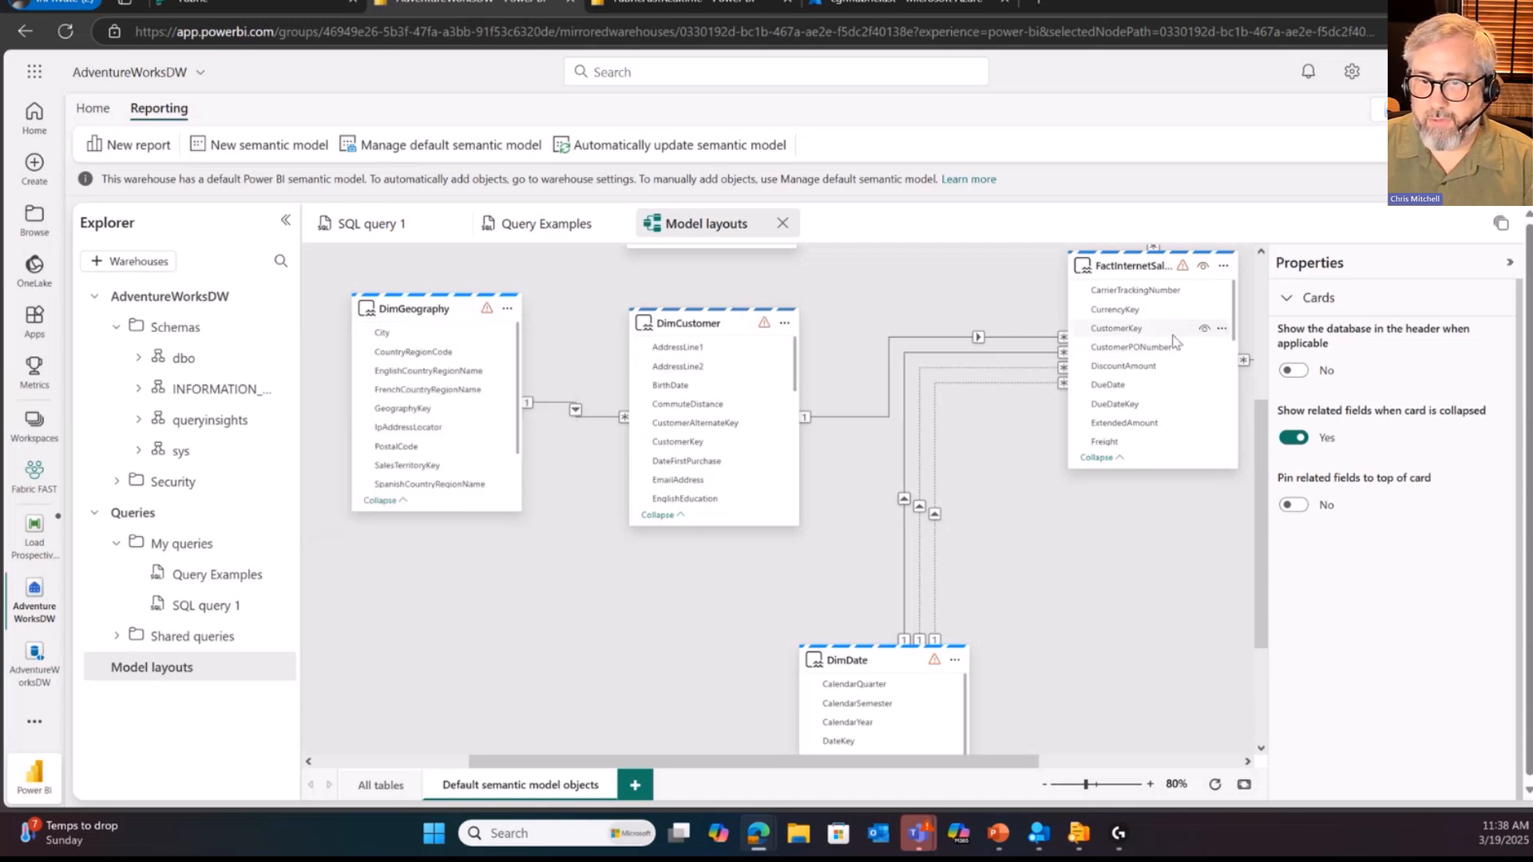
drag(935, 764, 1007, 763)
drag(1260, 548, 1259, 608)
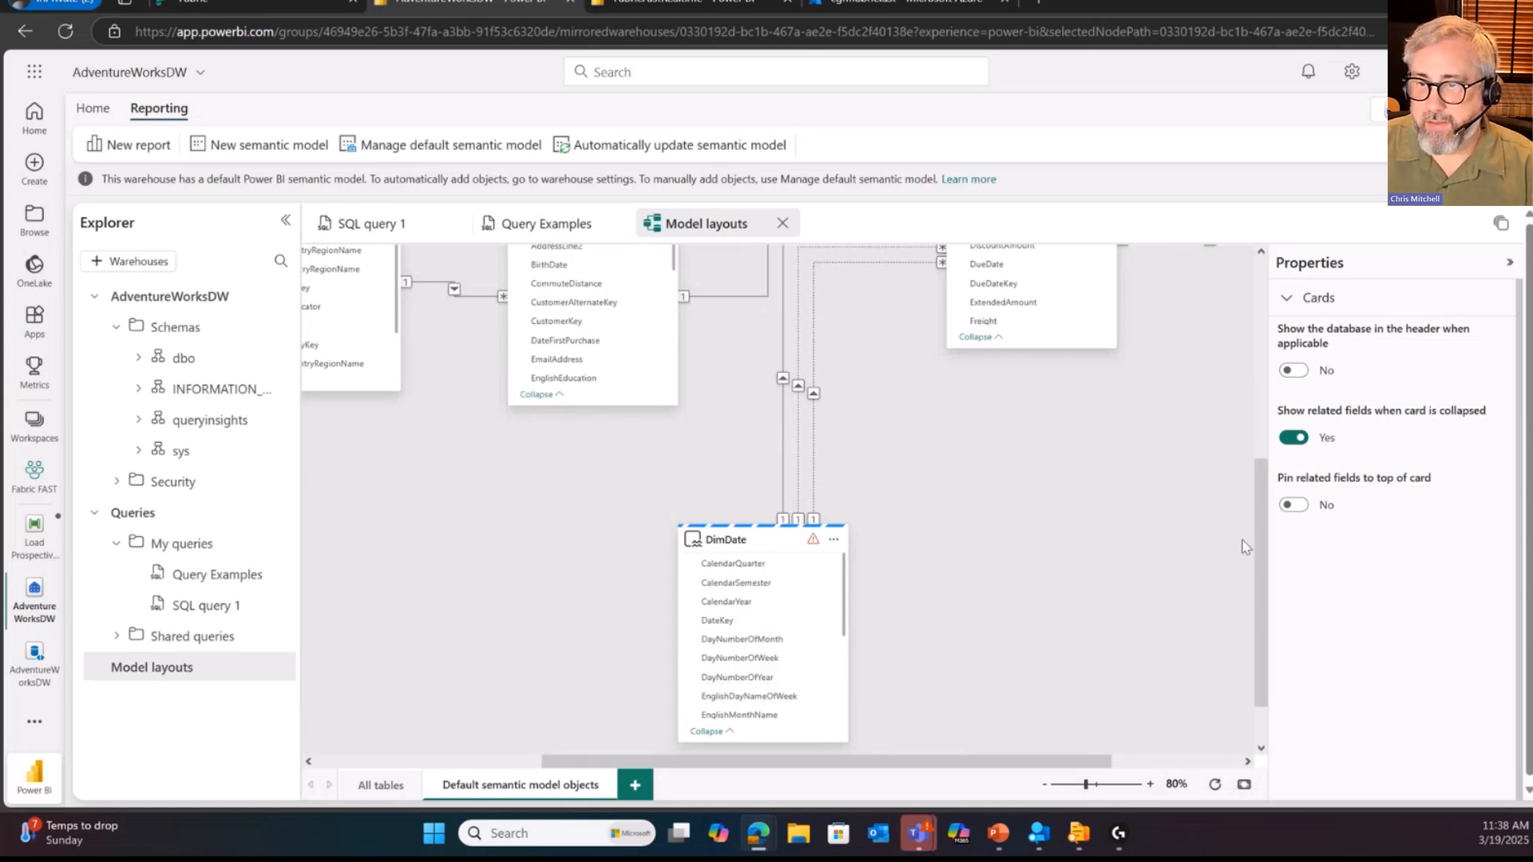
scroll(1259, 551, up, 3)
drag(1016, 761, 1144, 761)
drag(1265, 571, 1255, 331)
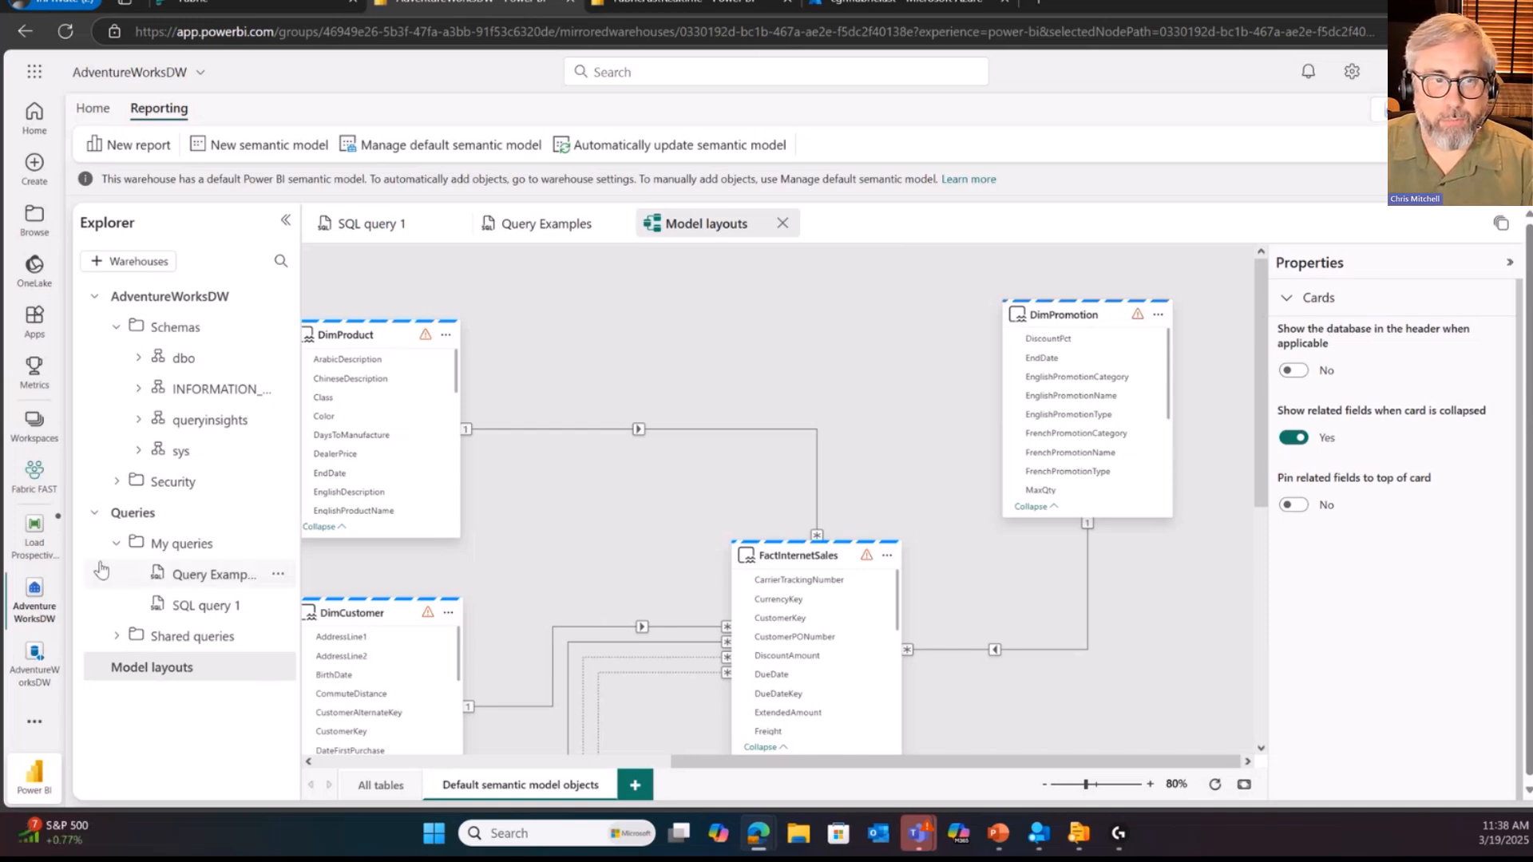
Step: Create a new report from the AdventureWorksDW semantic model in the Fabric FAST workspace
click(34, 476)
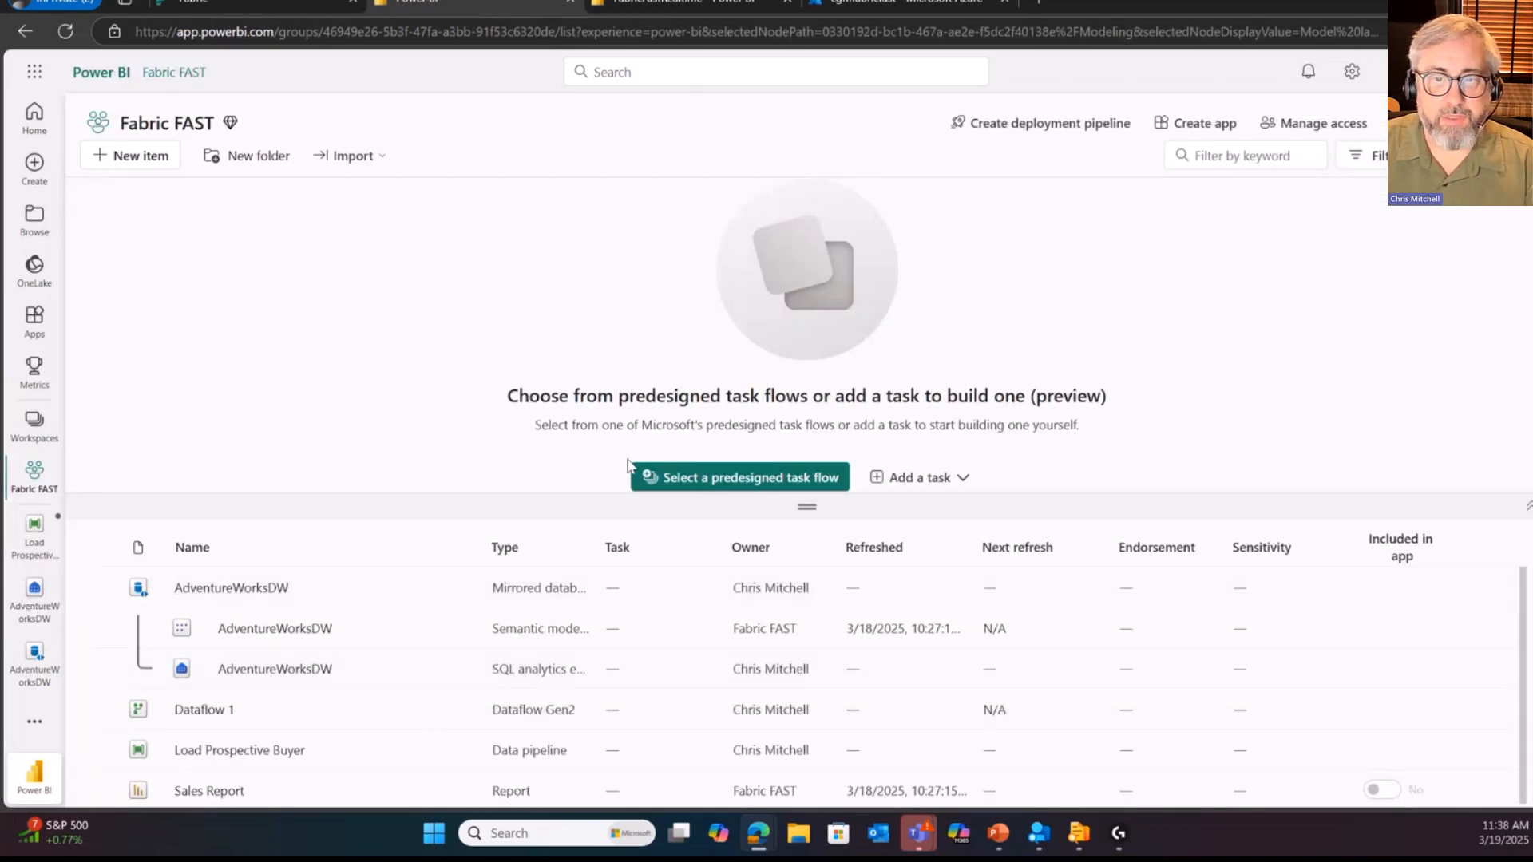
drag(807, 506, 807, 383)
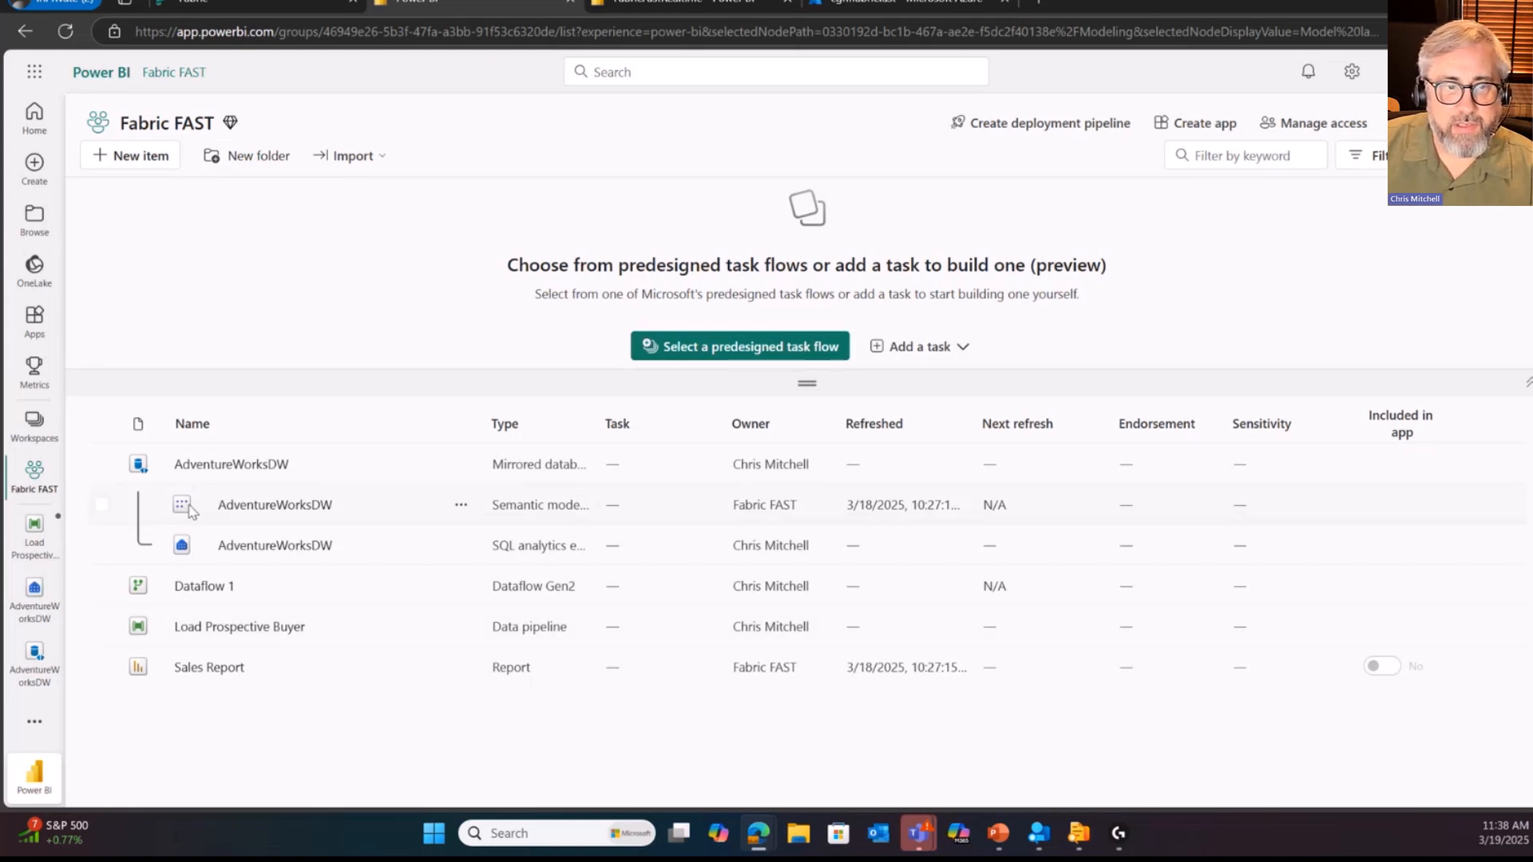
click(461, 505)
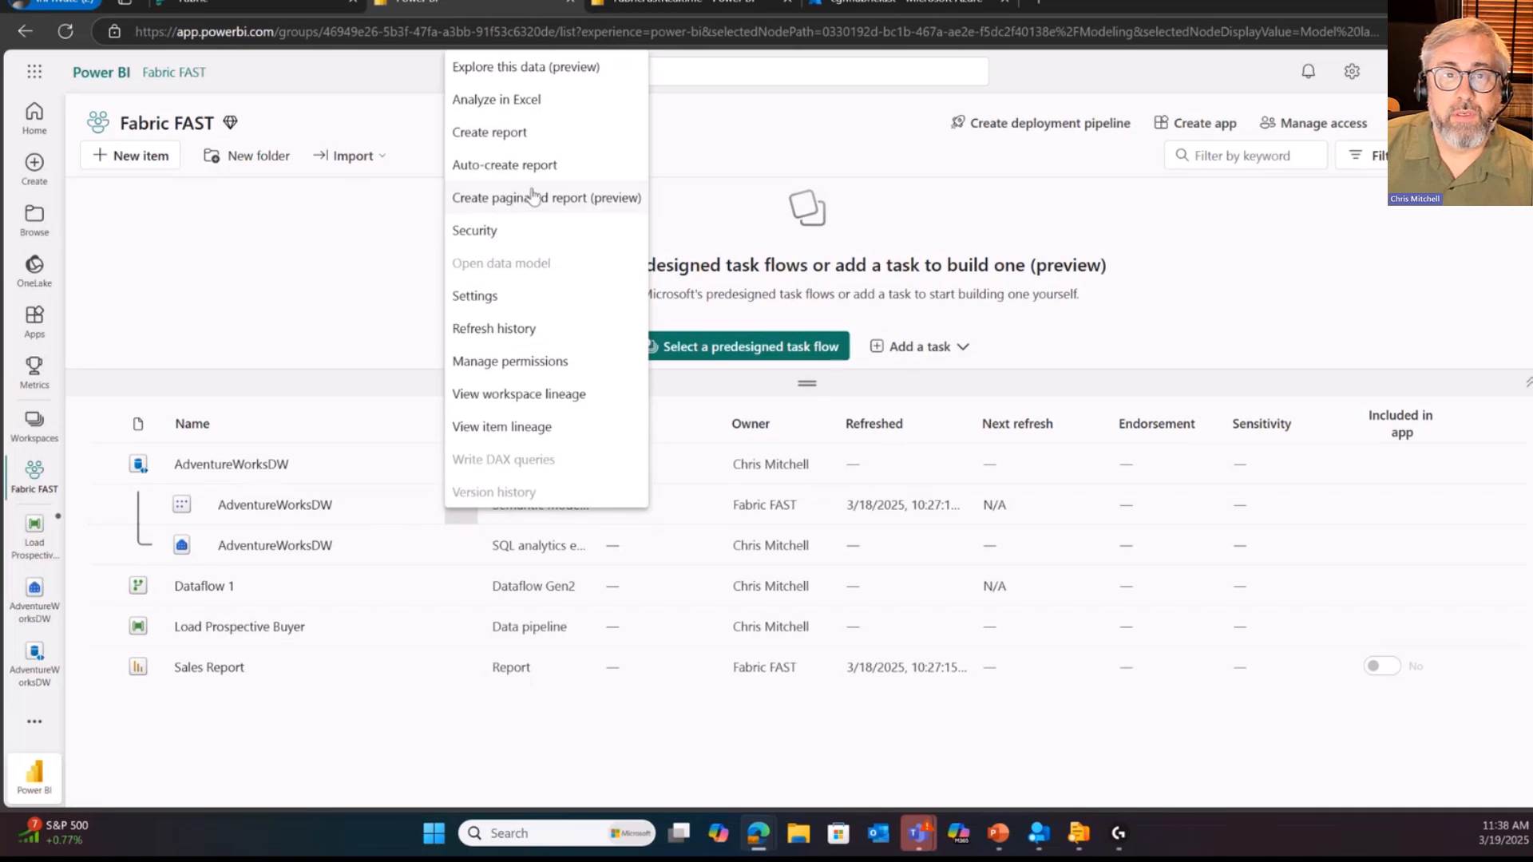
click(520, 137)
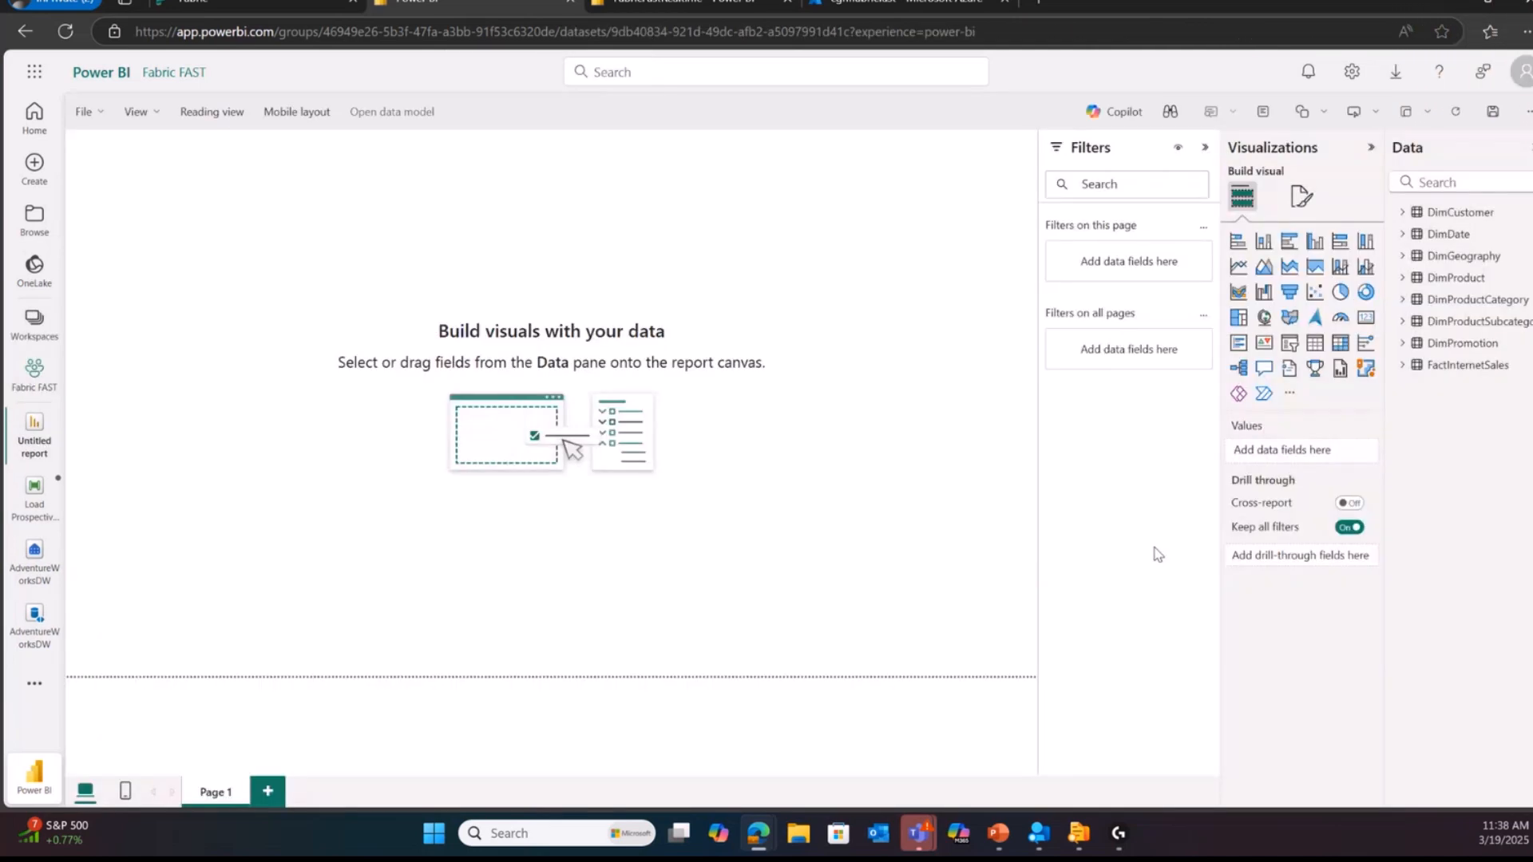
Step: Add a column chart of SalesAmount from FactInternetSales to the blank report page
click(1402, 366)
scroll(1484, 511, down, 2)
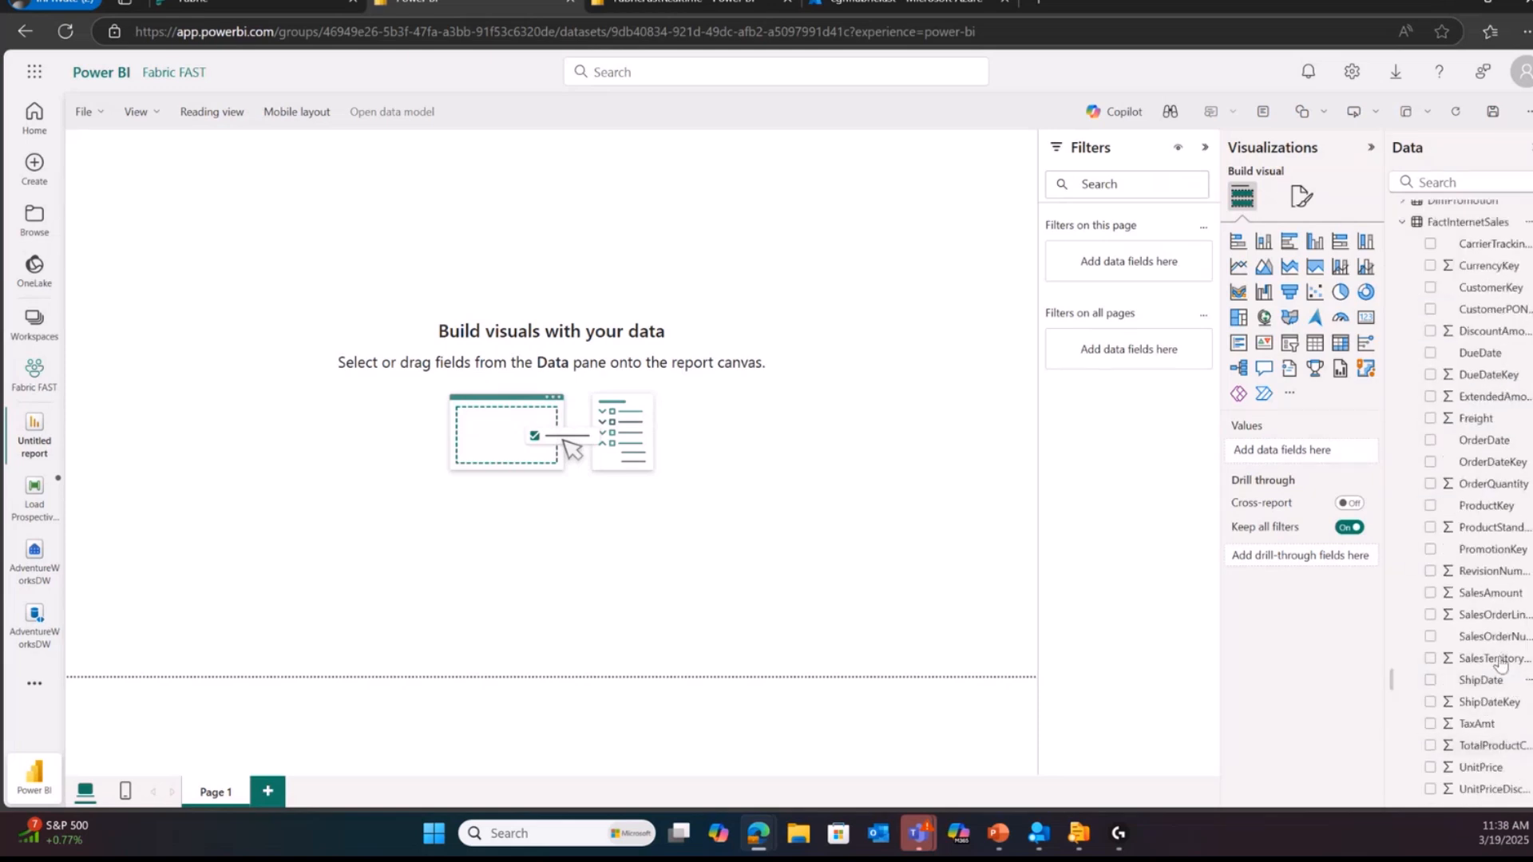
drag(1490, 592, 511, 289)
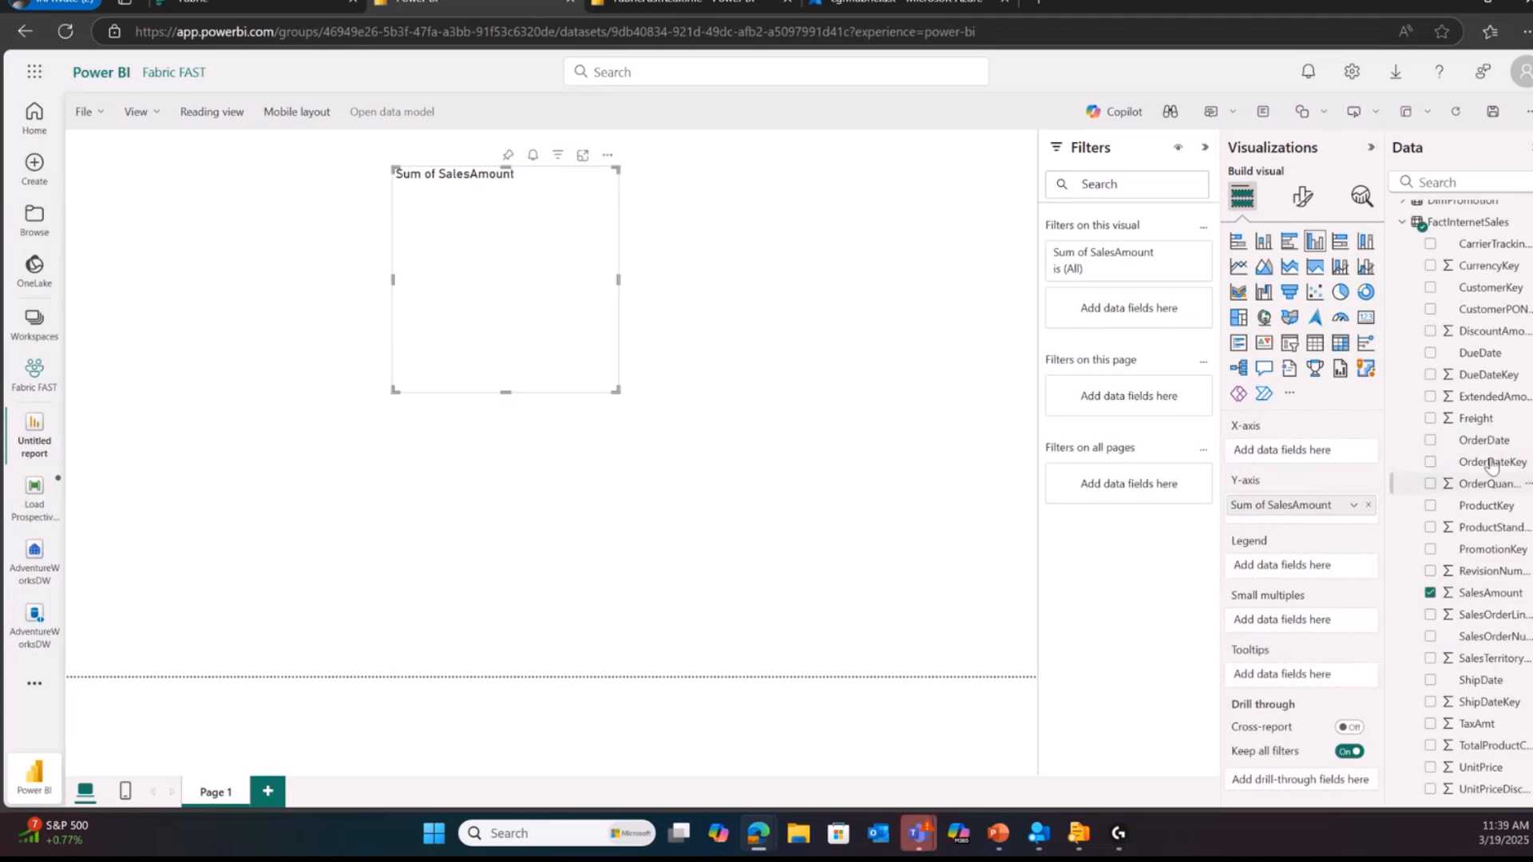
Step: Break the SalesAmount chart down by EnglishProductCategoryName from DimProductCategory and delete the stray category table
scroll(1492, 466, up, 2)
click(1402, 279)
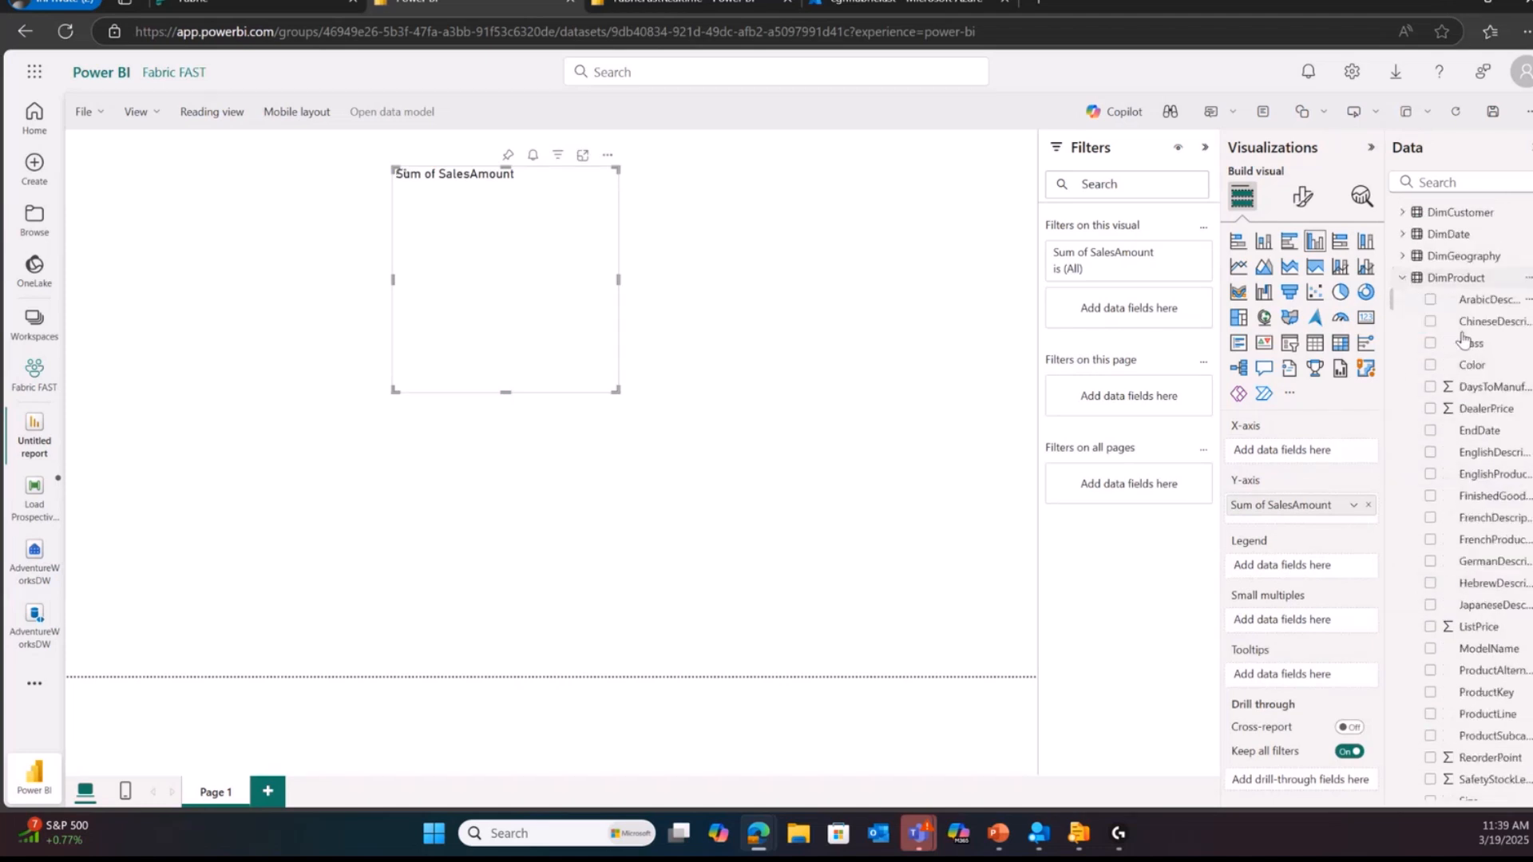
scroll(1499, 589, down, 4)
scroll(1494, 582, up, 3)
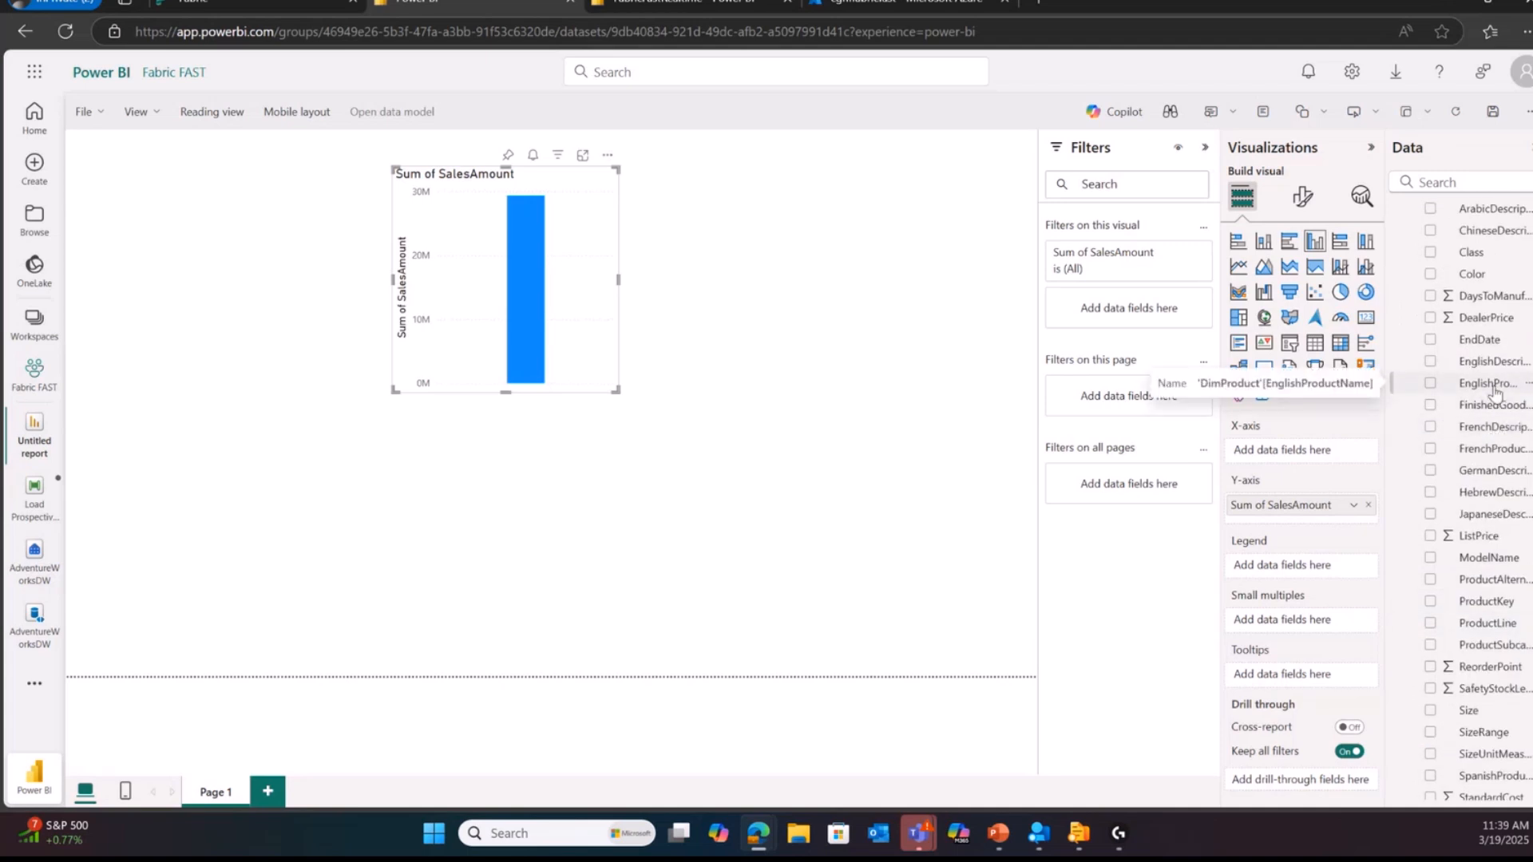
scroll(1495, 393, up, 1)
click(1400, 277)
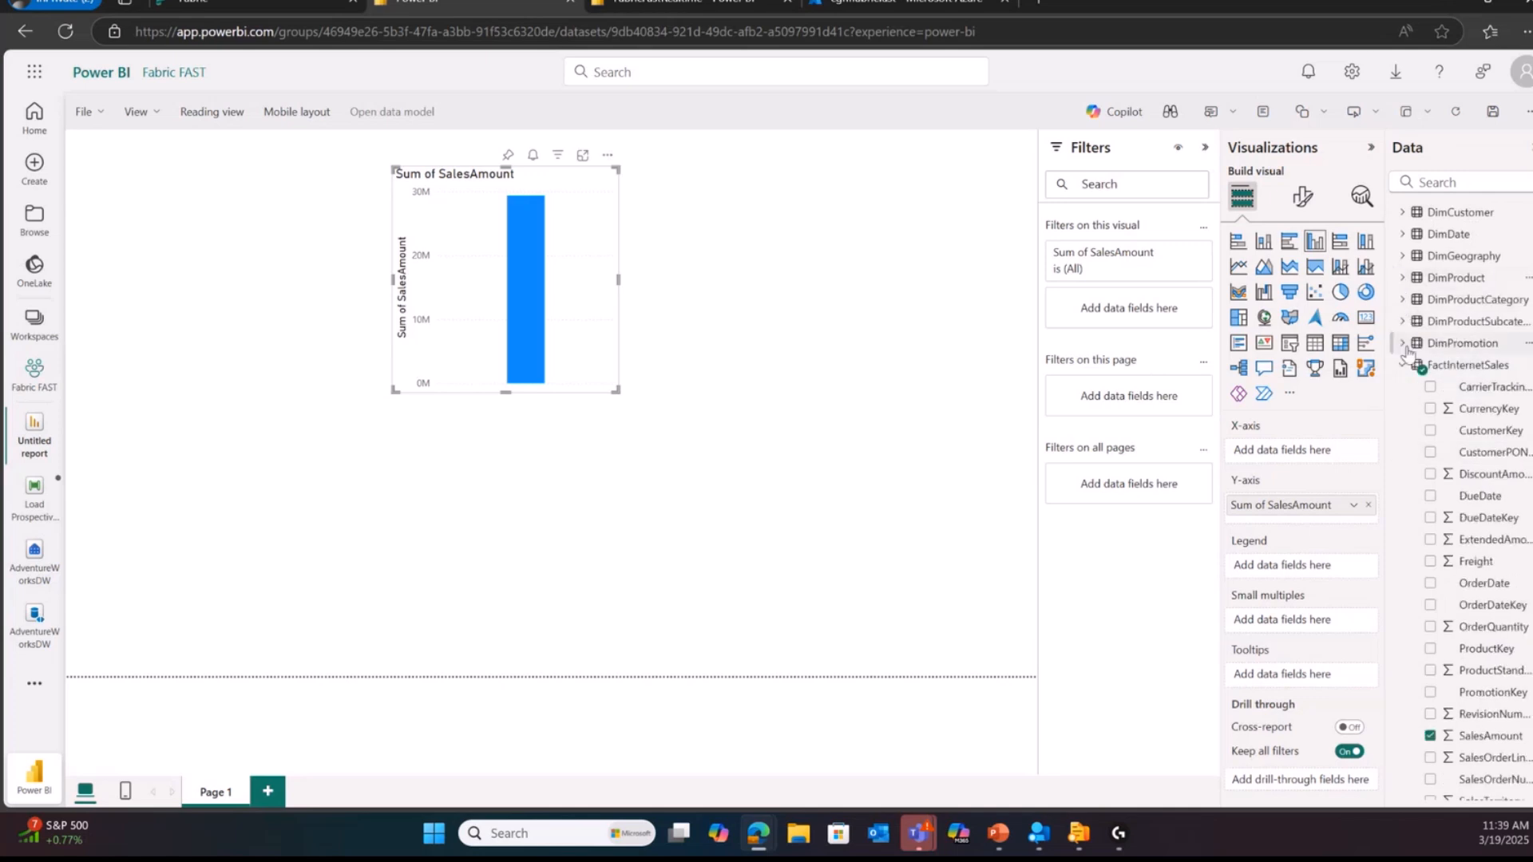
click(1402, 301)
drag(1485, 321, 759, 339)
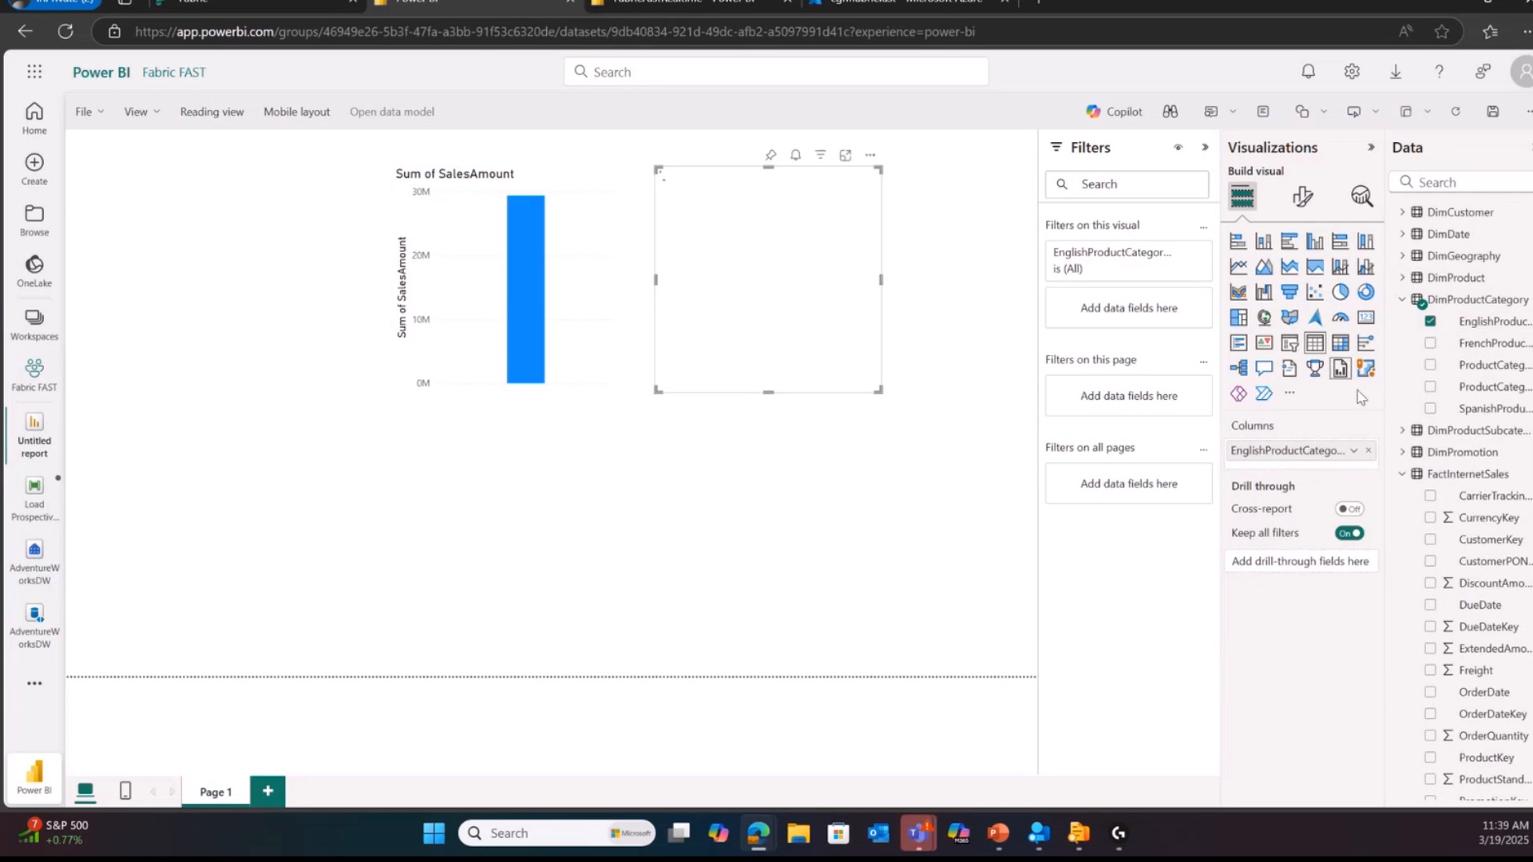
drag(1475, 321, 500, 297)
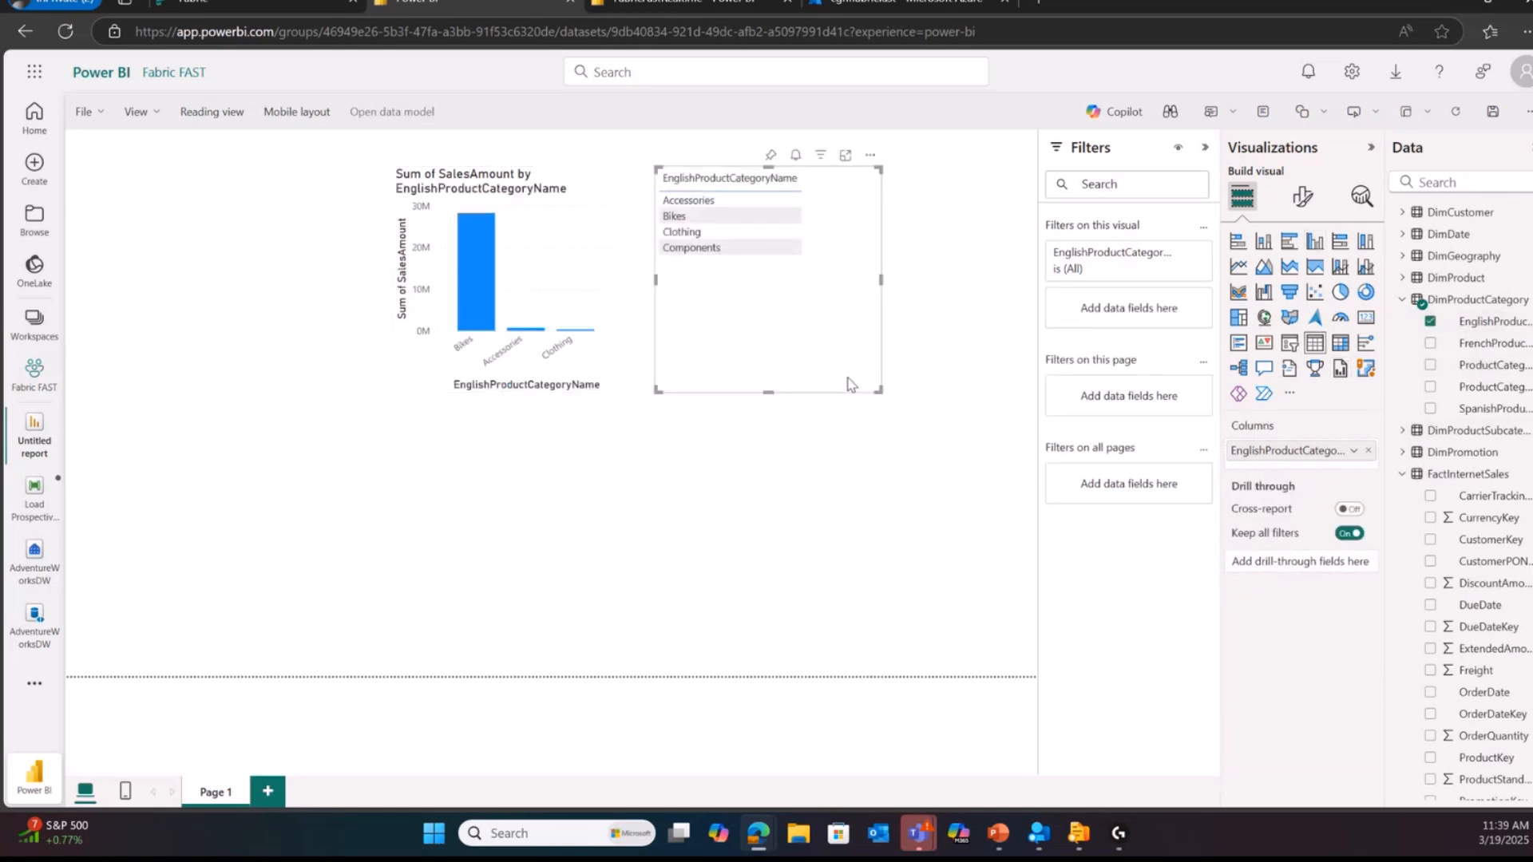
key(Delete)
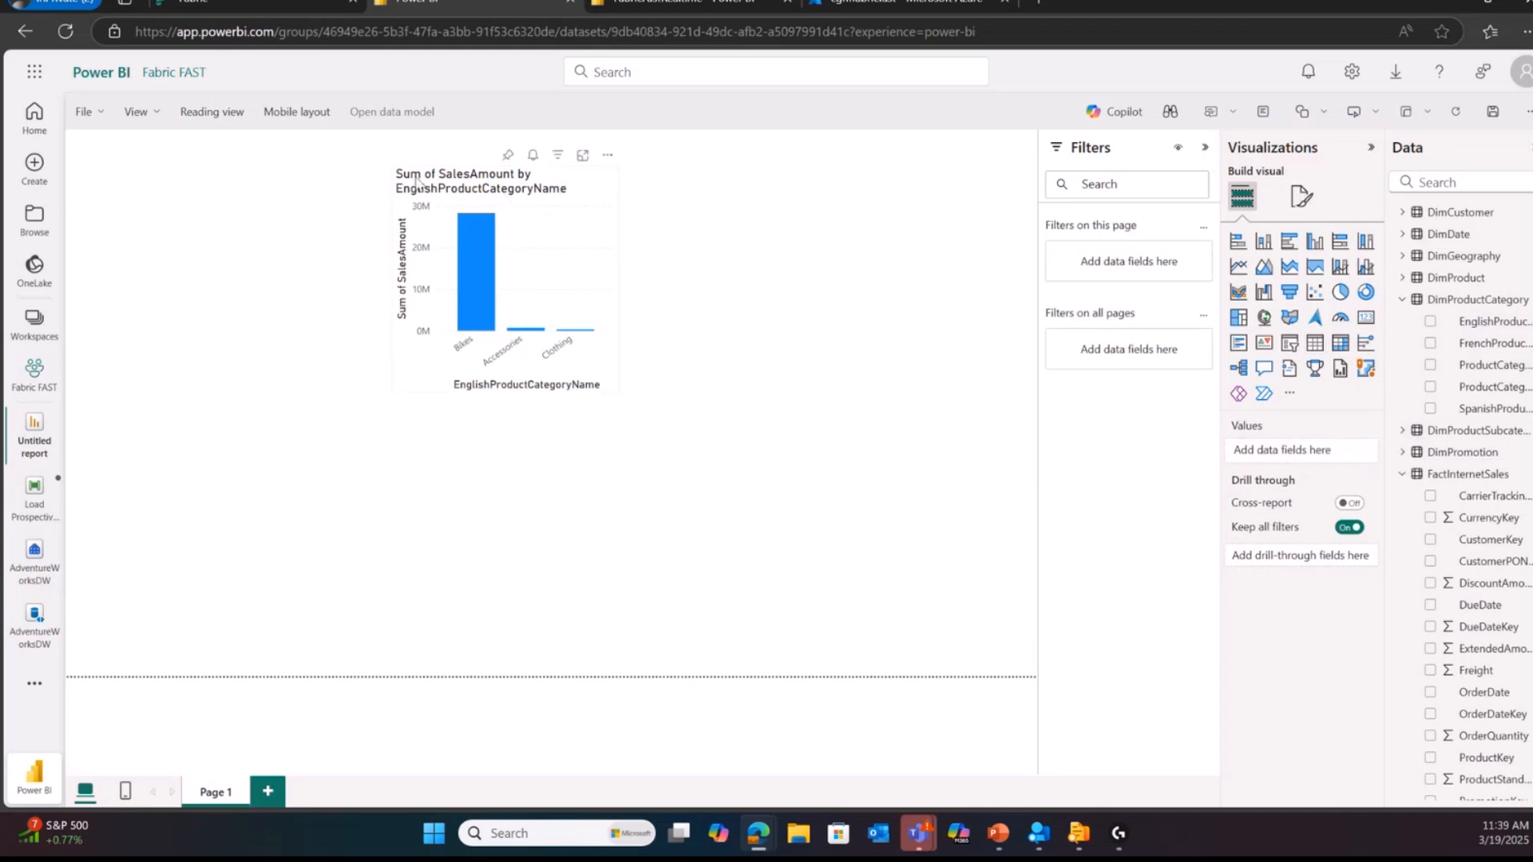
Step: Move the sales chart to the page's upper-left corner and add a slicer on DimGeography's EnglishCountryRegionName at the upper right
drag(416, 182, 162, 176)
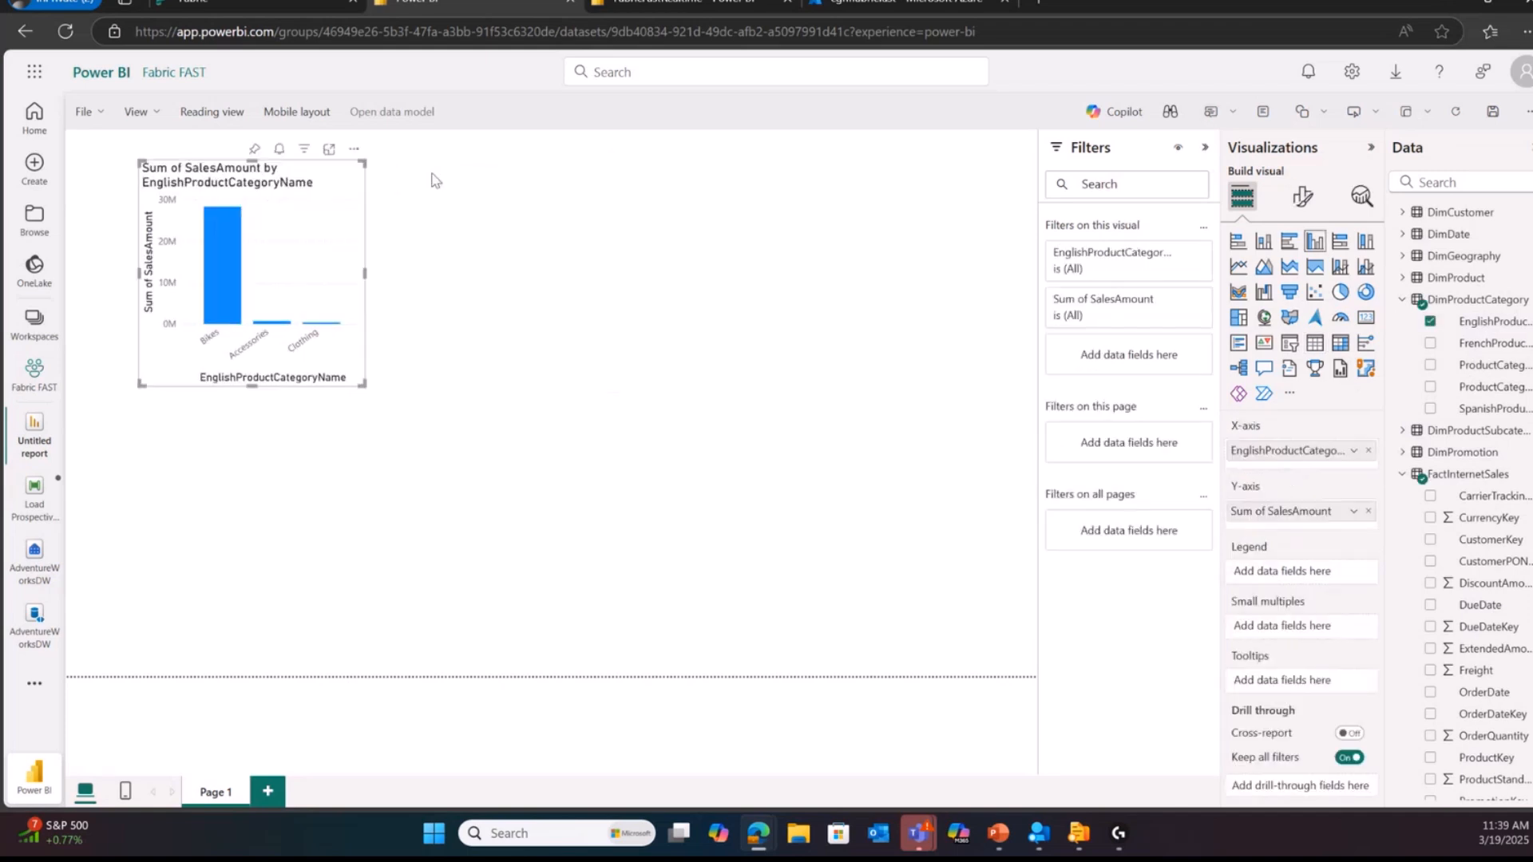
click(1403, 257)
drag(1494, 323, 839, 215)
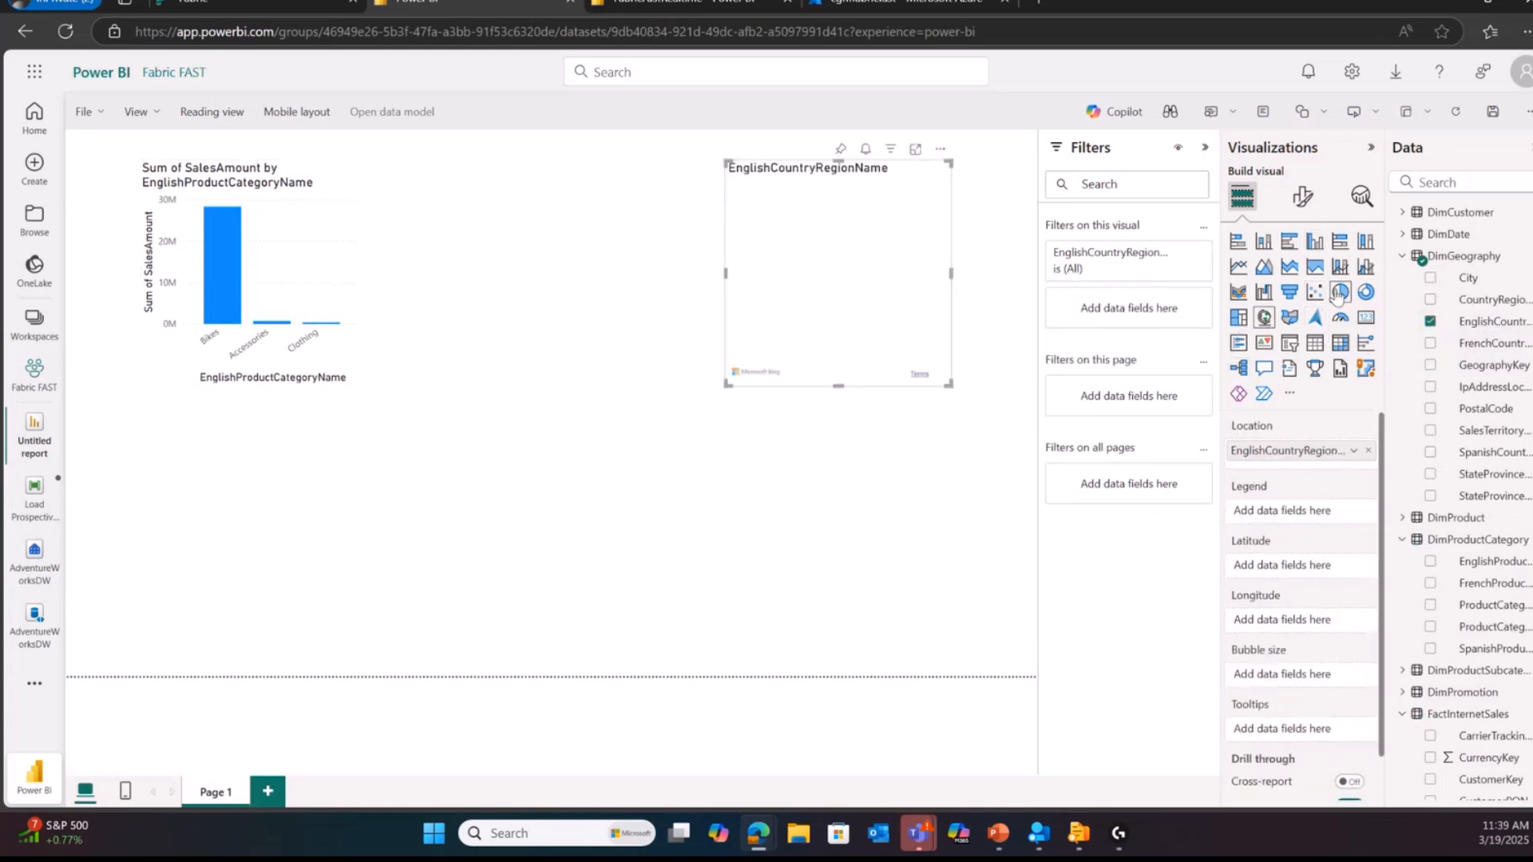
click(1291, 348)
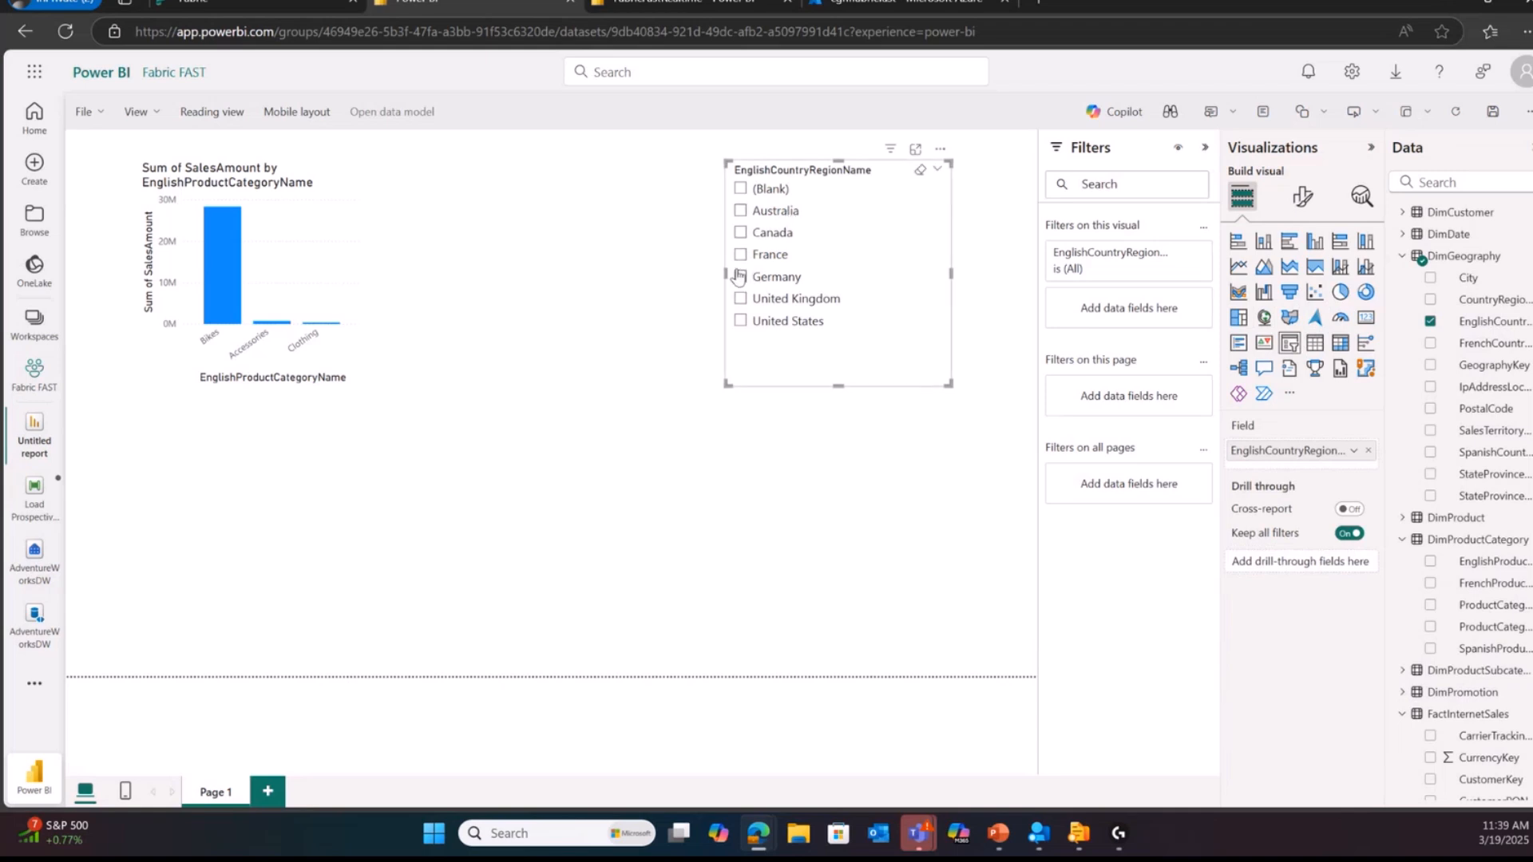
Step: Widen the country slicer towards the chart and filter sales by United States and by Australia in turn
drag(727, 273, 414, 276)
click(685, 297)
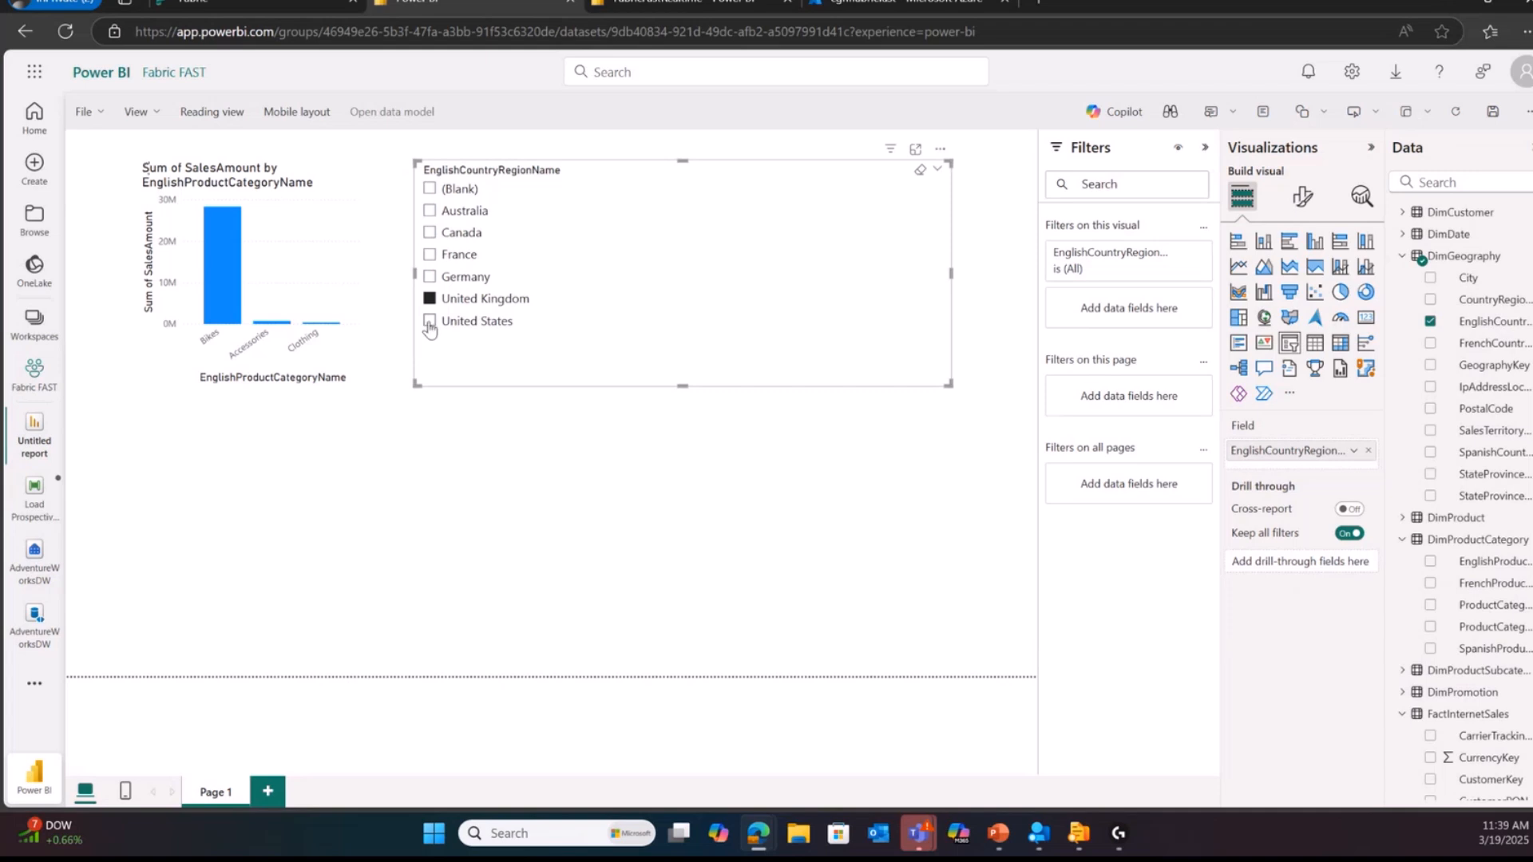
click(429, 210)
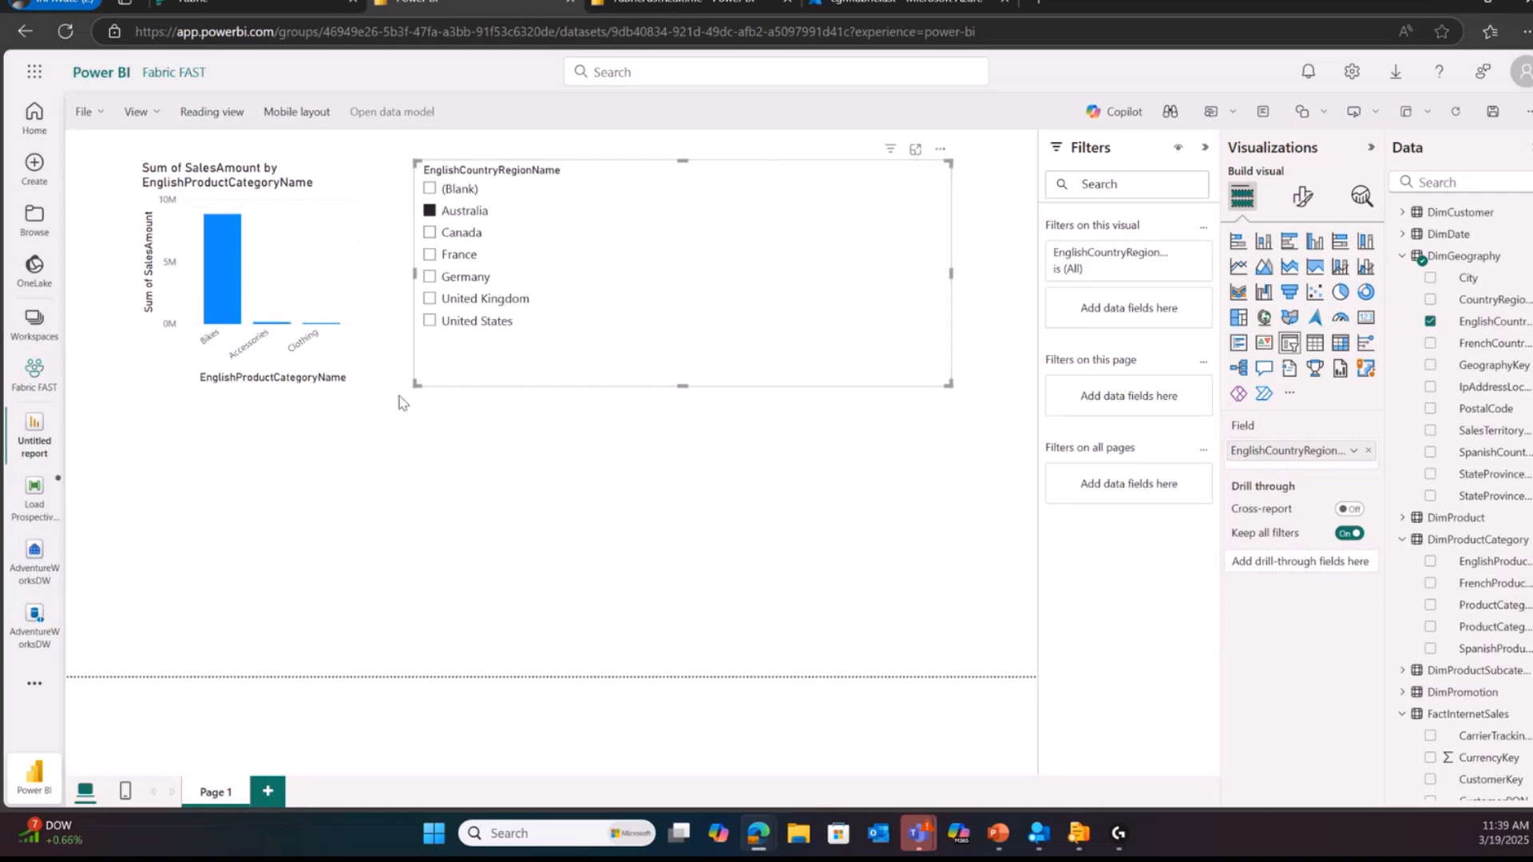
Step: Narrow the country slicer from its chart side and enlarge the sales chart to fill the freed space
drag(412, 274, 601, 277)
click(428, 269)
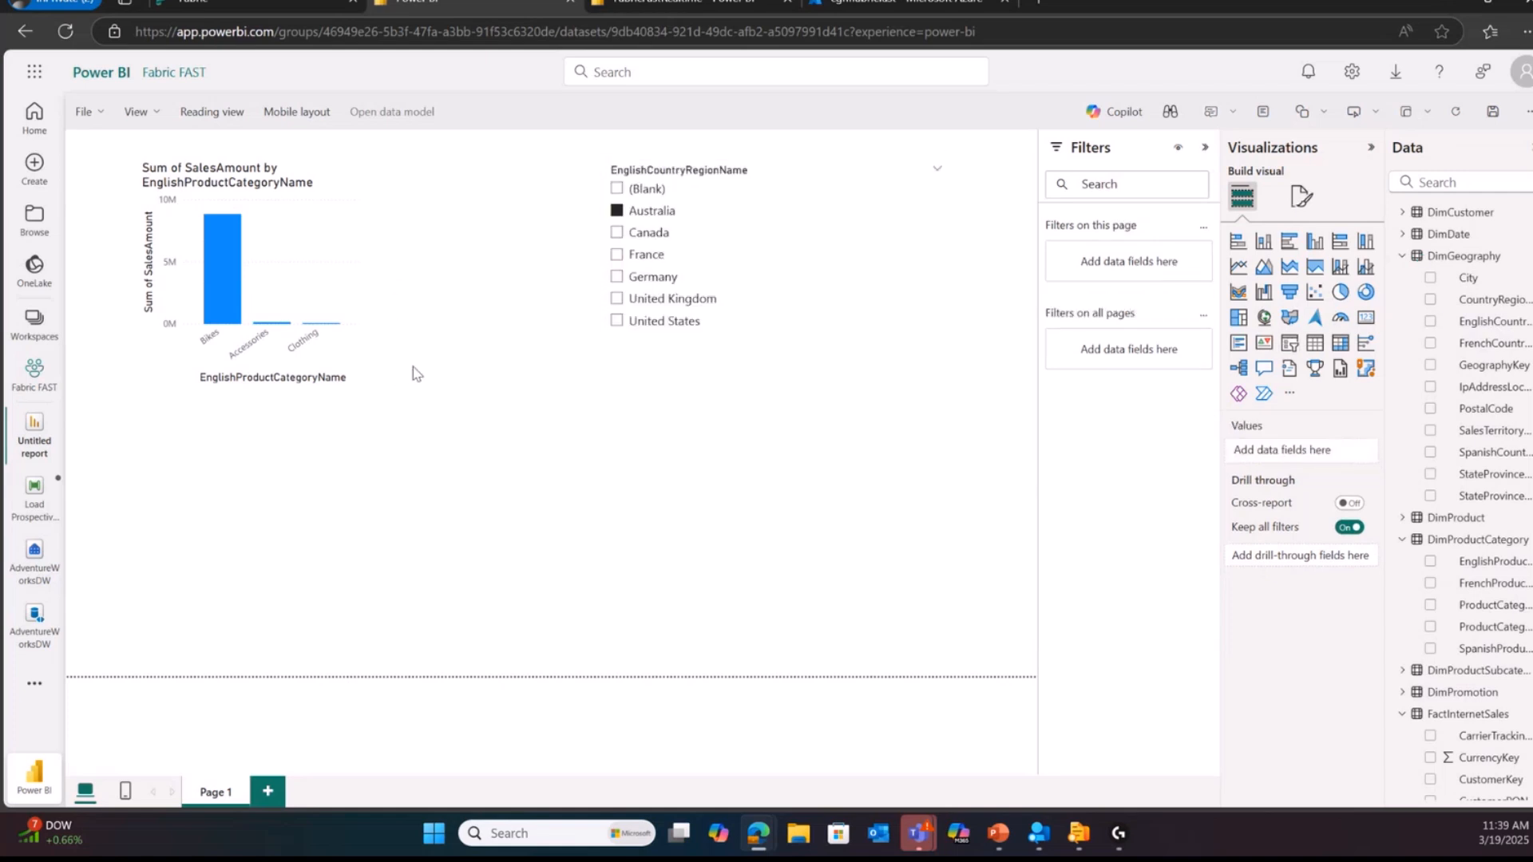
click(362, 280)
drag(361, 388, 570, 601)
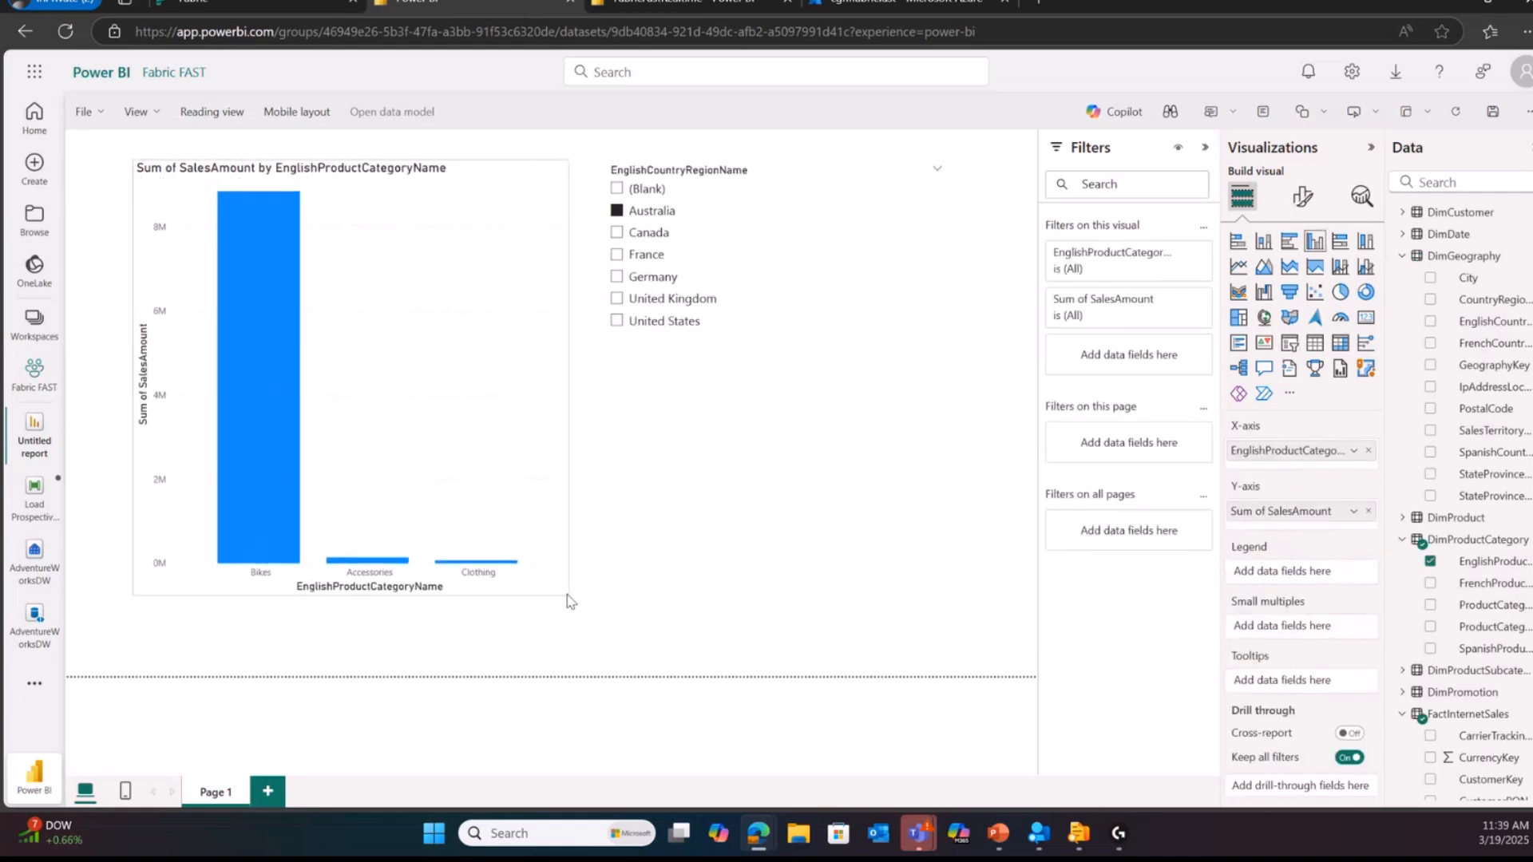
Step: Filter the chart by Germany, United Kingdom and Canada in turn, and clear the slicer selection
click(615, 277)
click(617, 299)
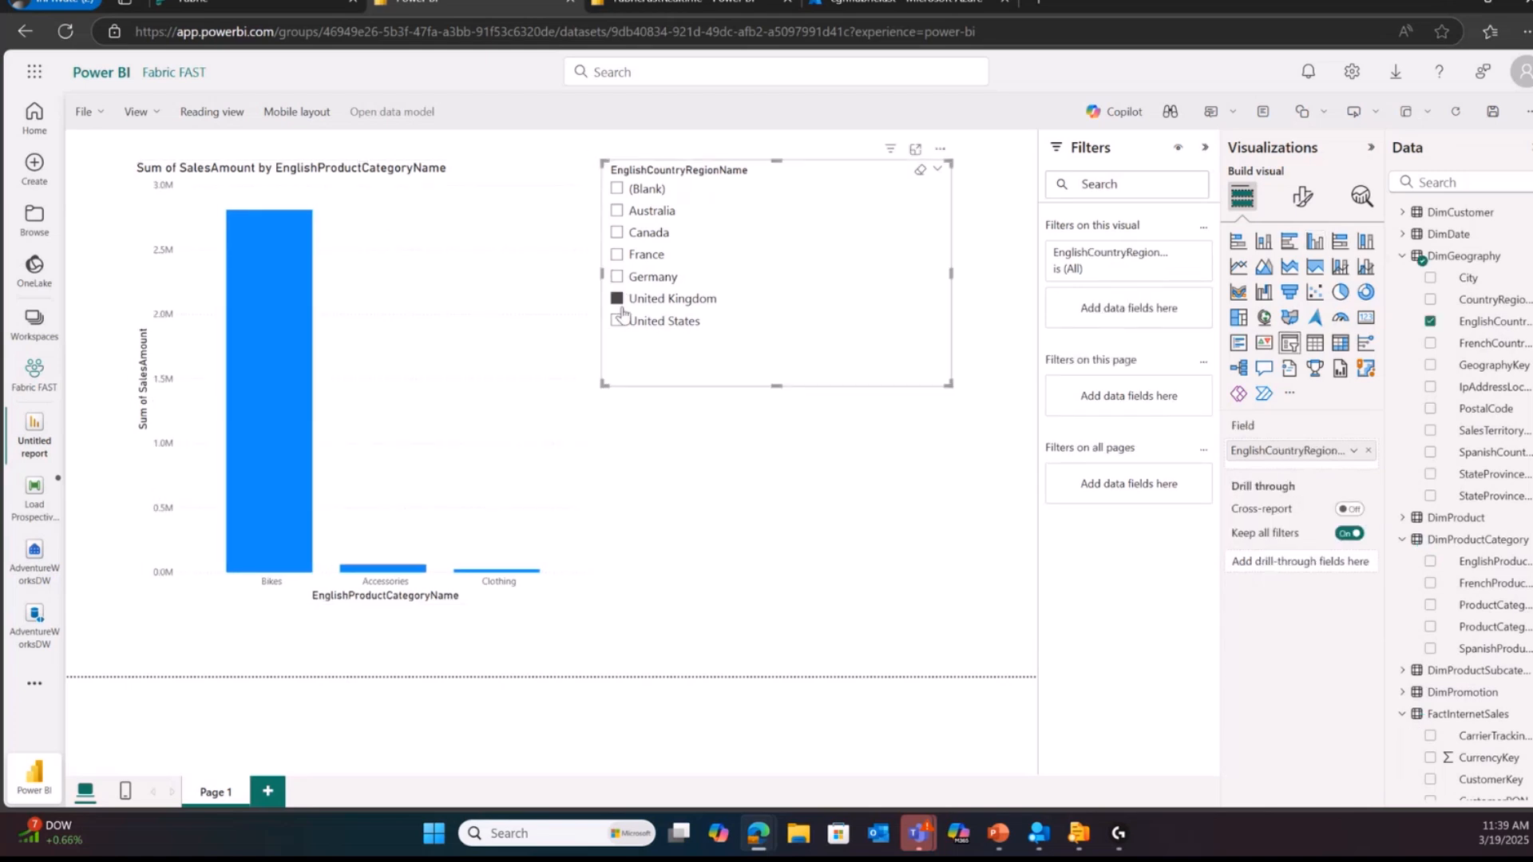
click(617, 232)
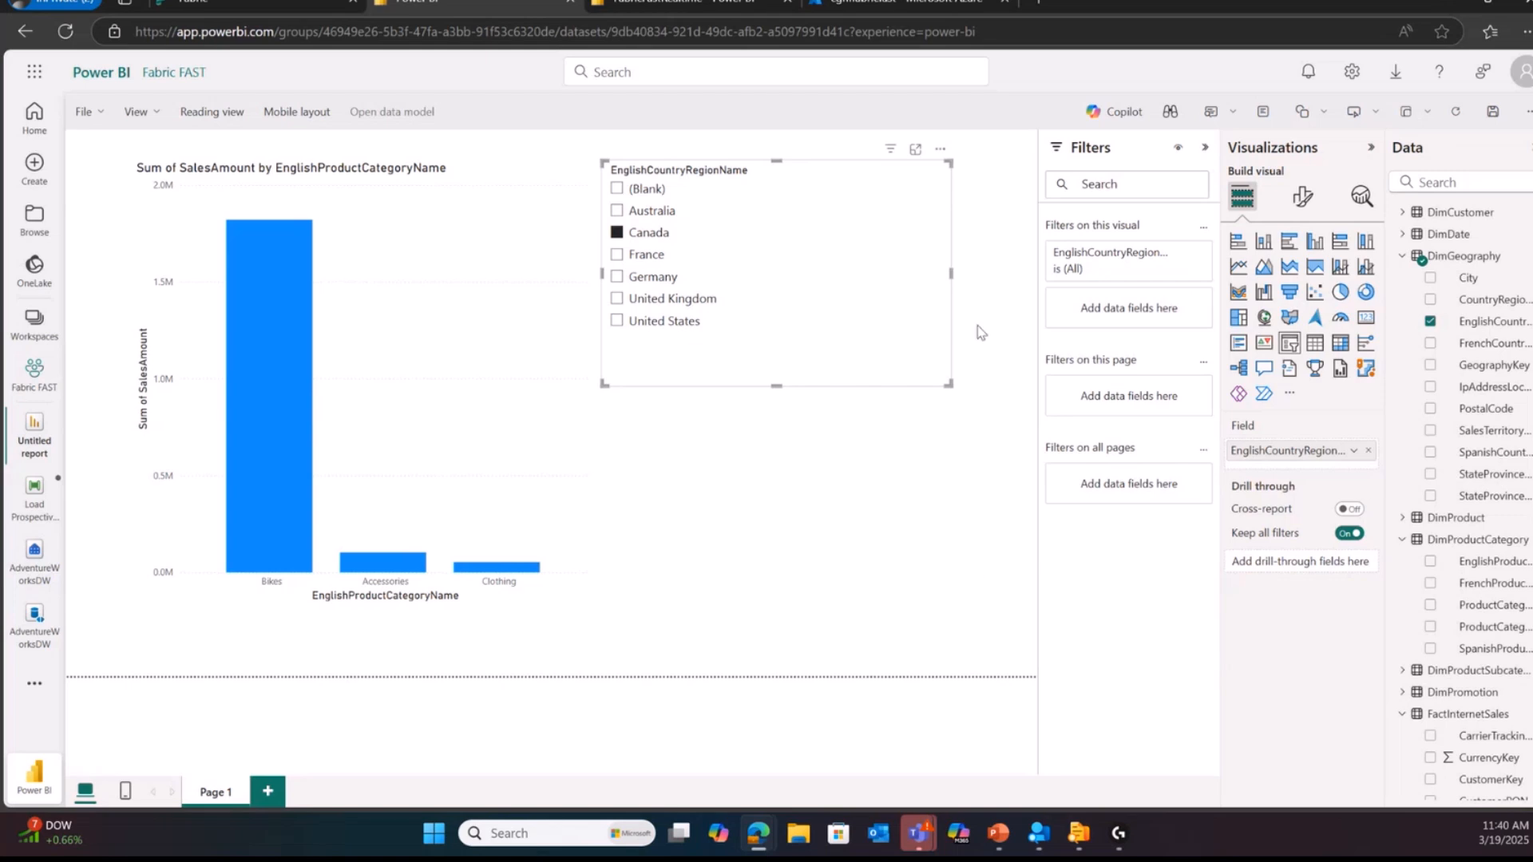
click(882, 279)
click(656, 279)
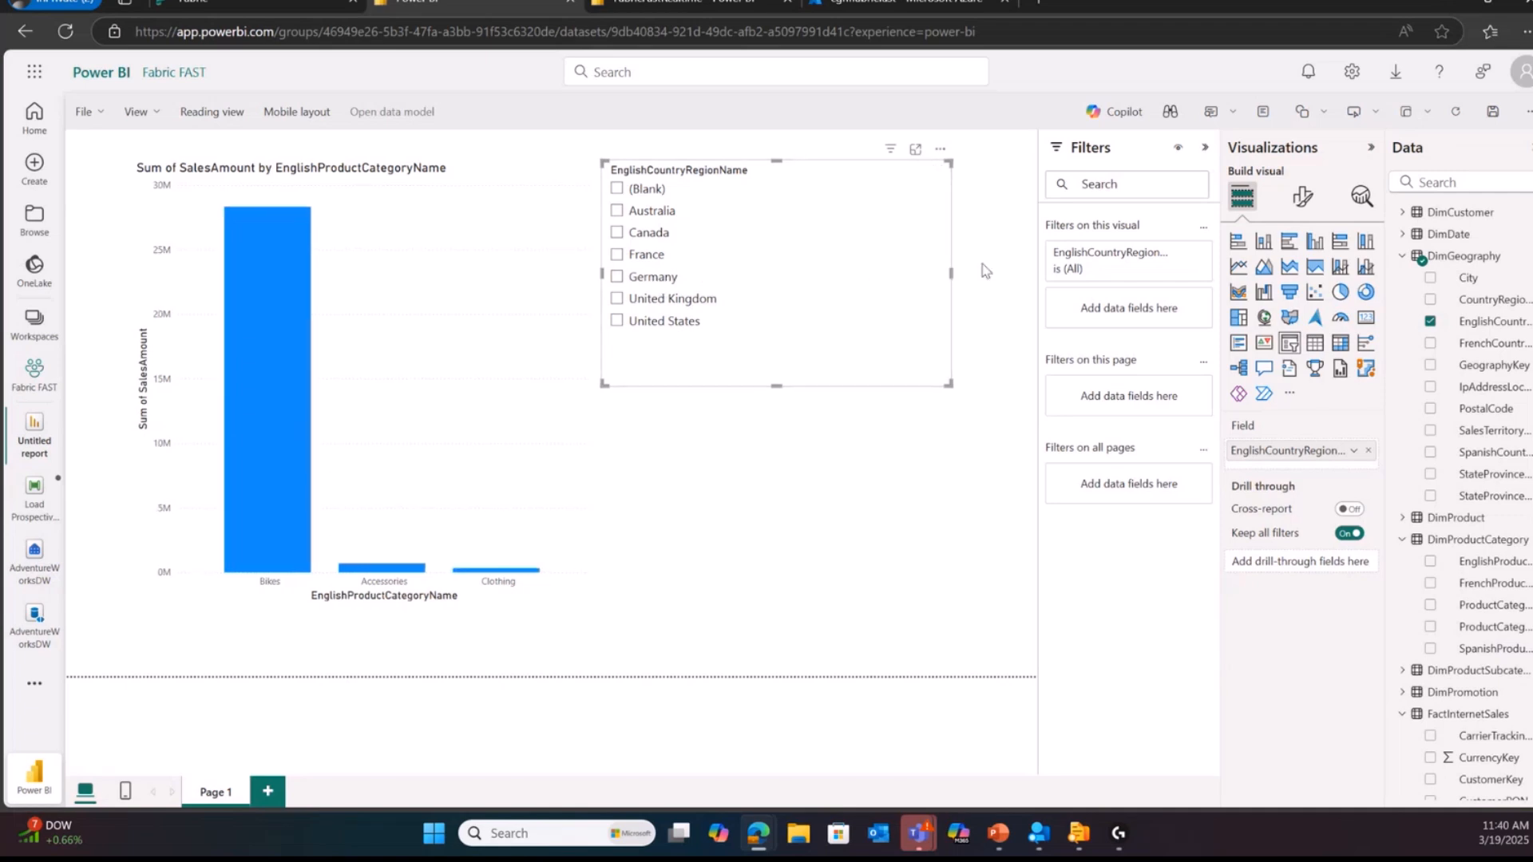
Step: Open Copilot for the report with its preview version enabled and get it ready for prompts
click(1116, 111)
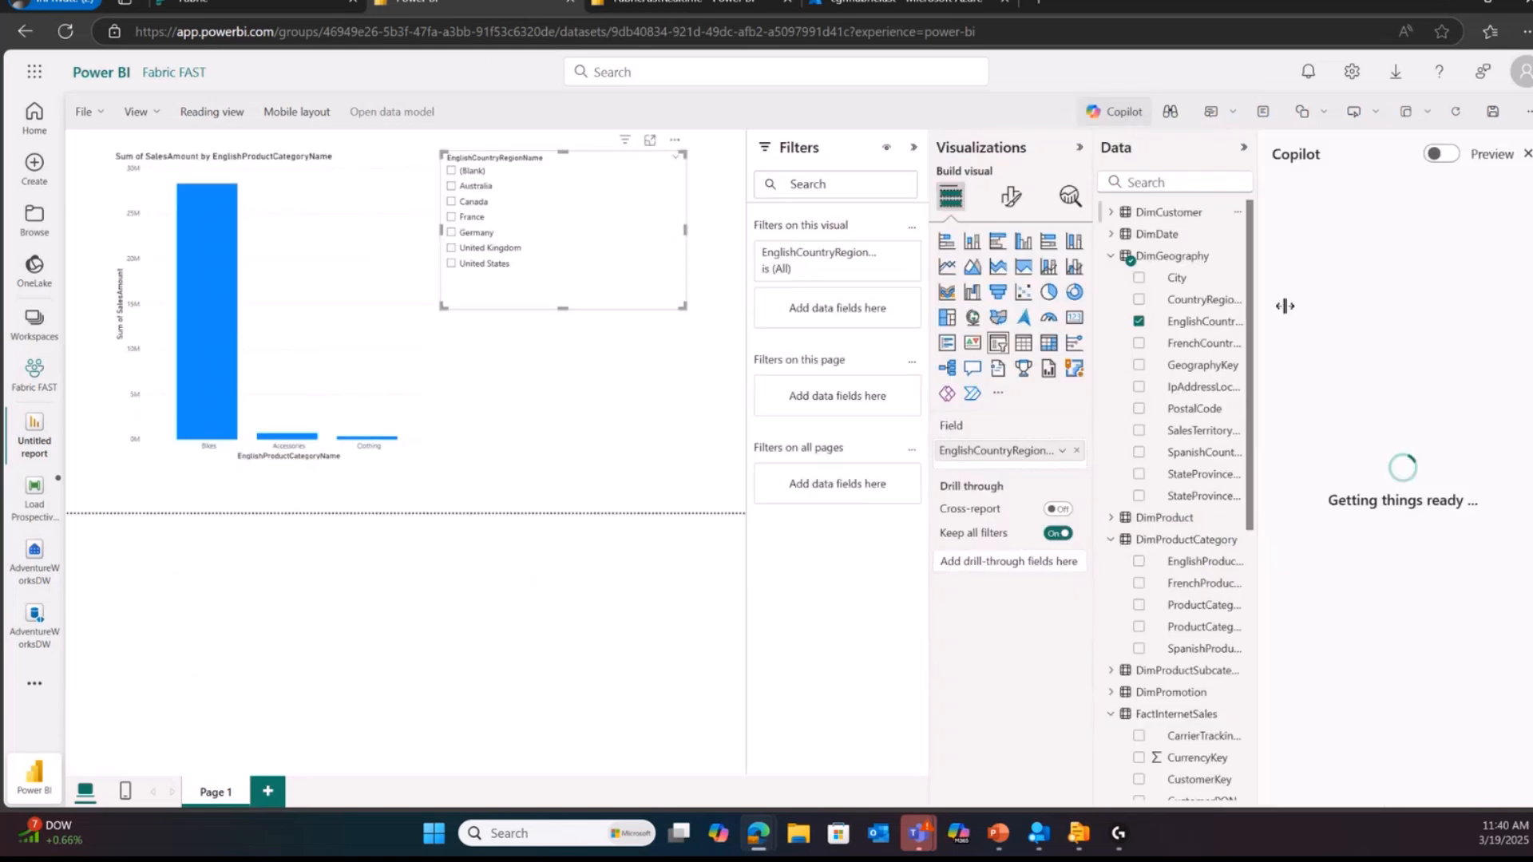
click(1441, 153)
click(1386, 525)
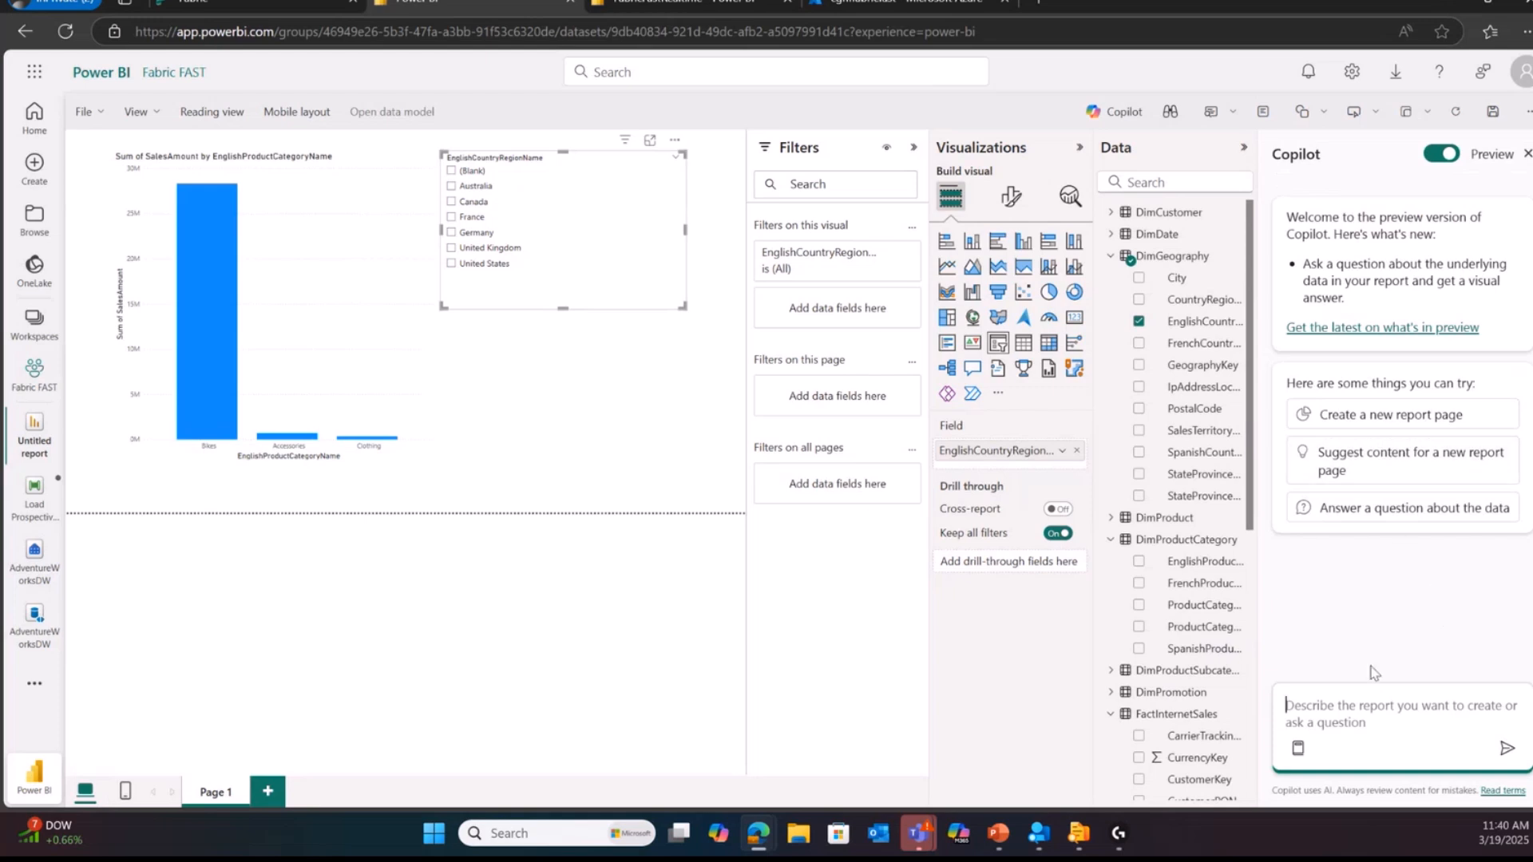
Step: Have Copilot suggest content for a new report page and create the suggested Customer Demographics page
click(1375, 473)
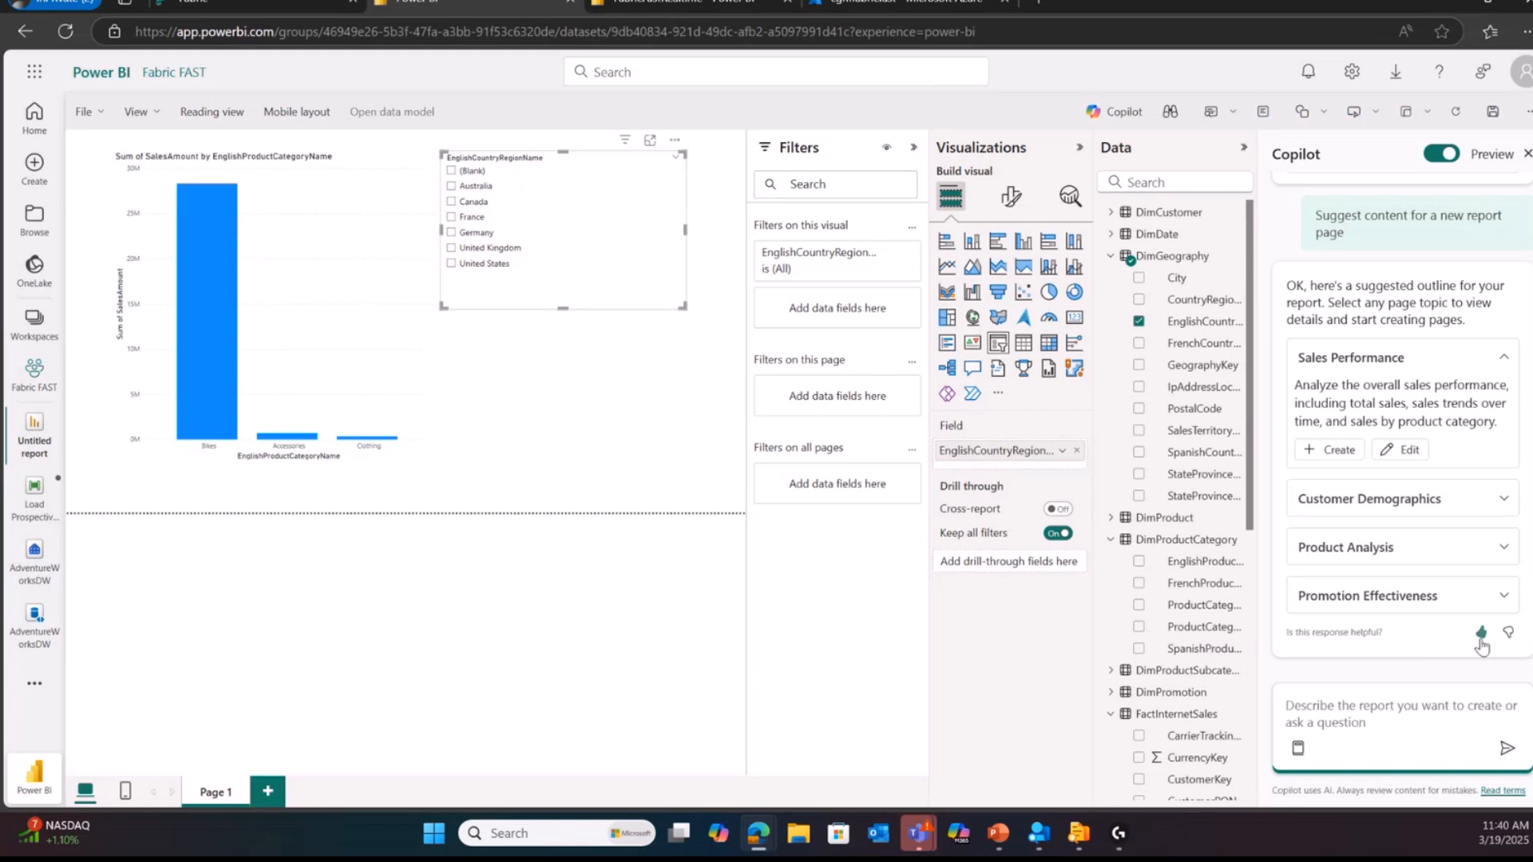
click(1504, 498)
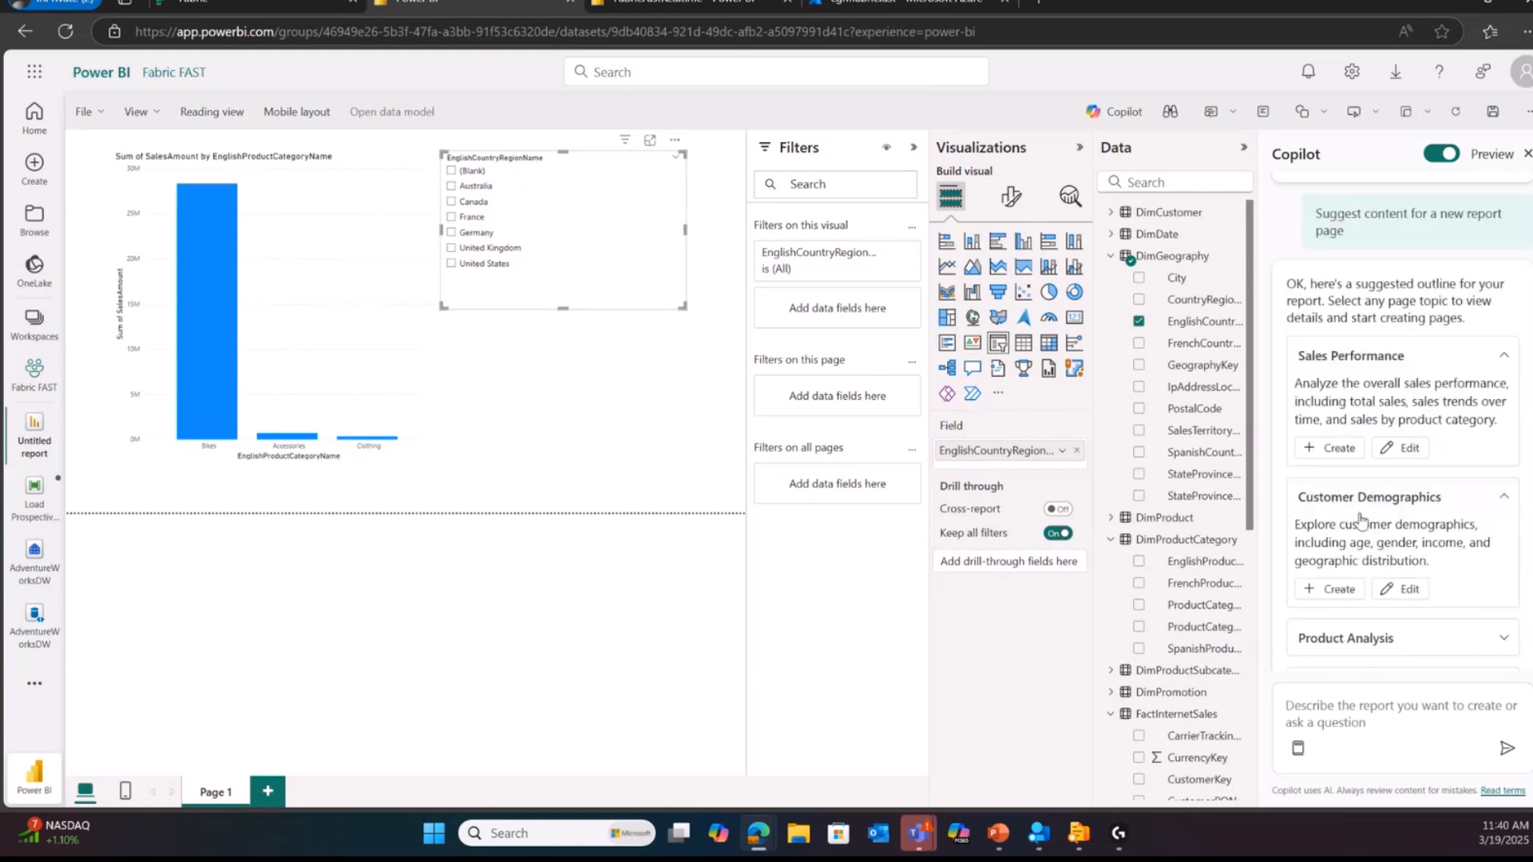
click(1330, 585)
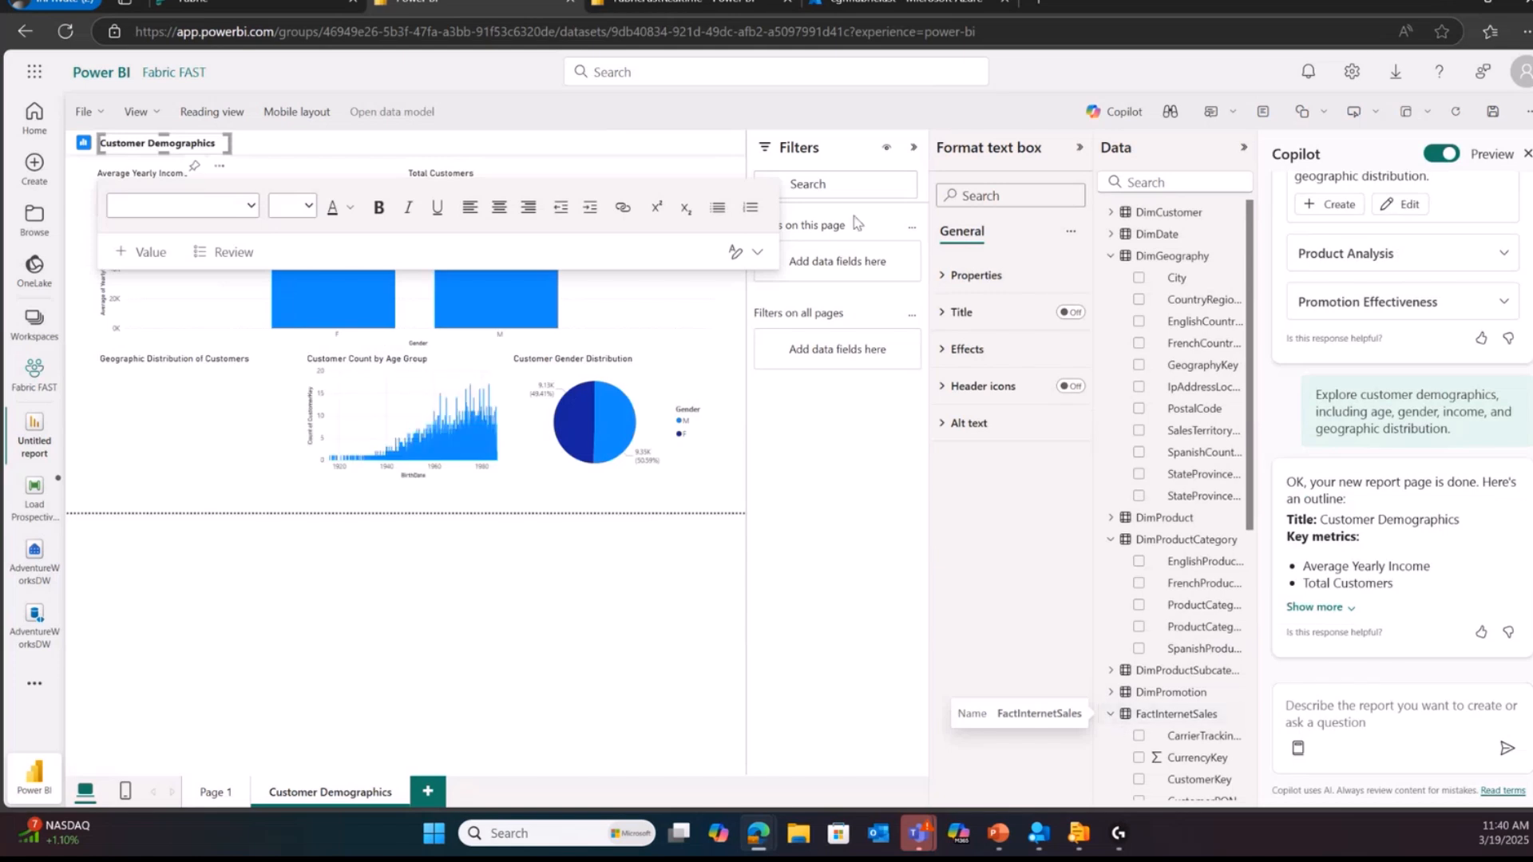
Step: Collapse the Filters, Format text box and Data panes to enlarge the report page, and deselect the title text box
click(914, 147)
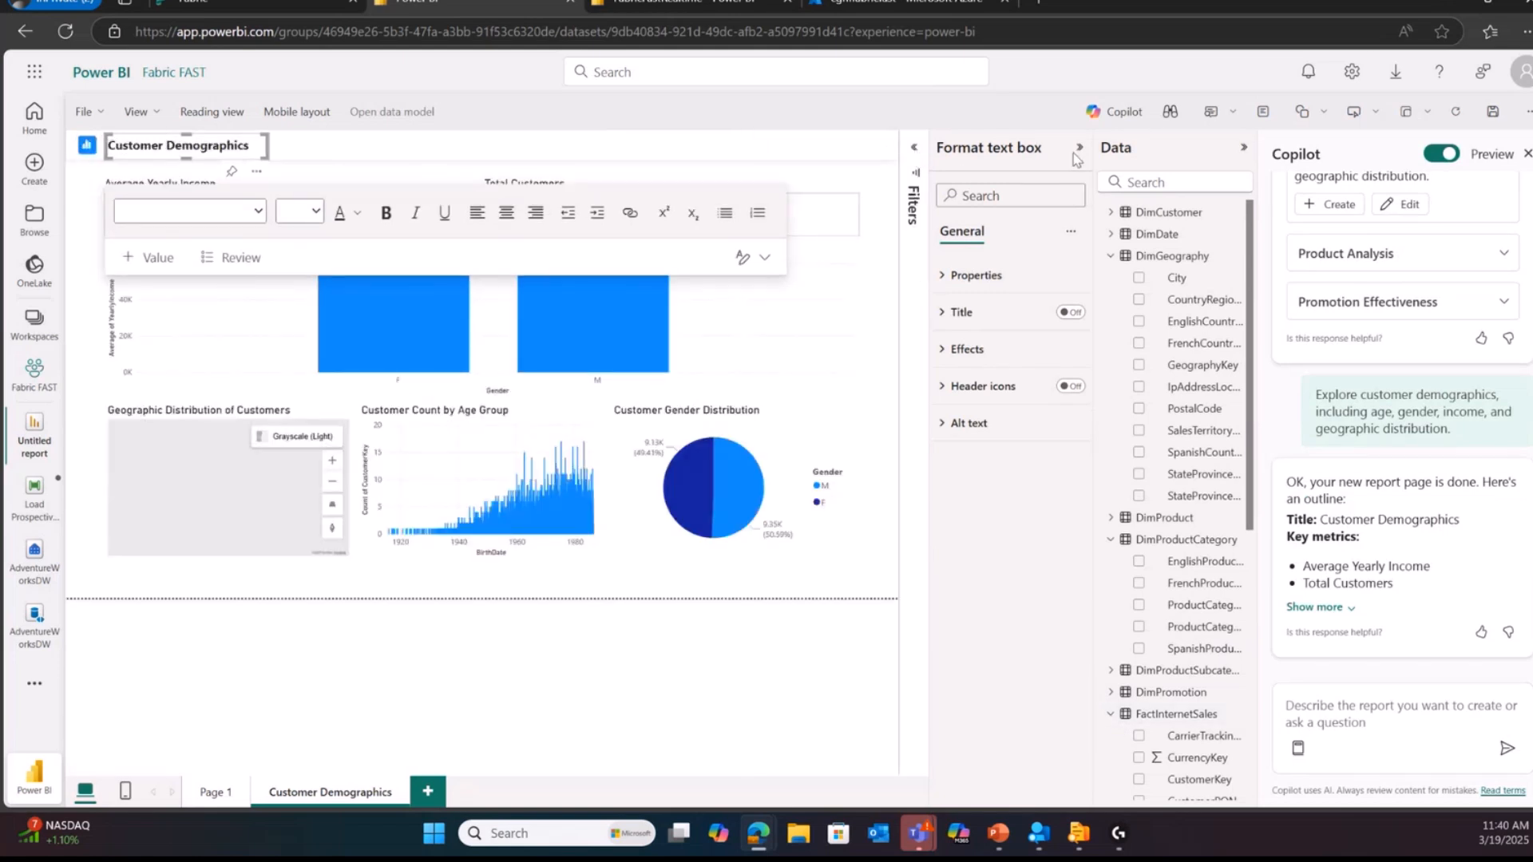
click(1080, 147)
click(1243, 150)
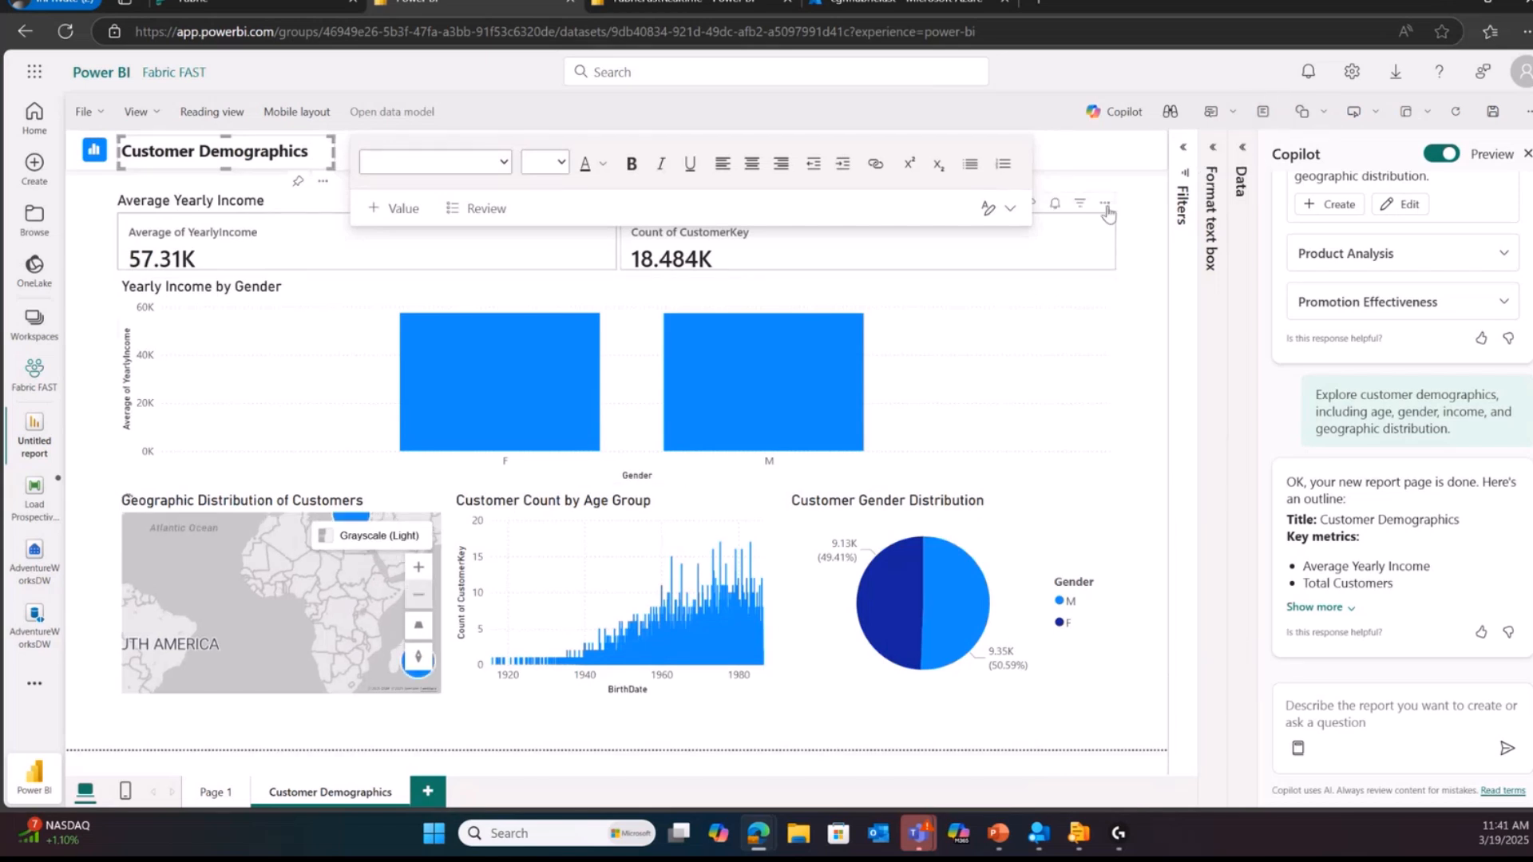
click(1146, 236)
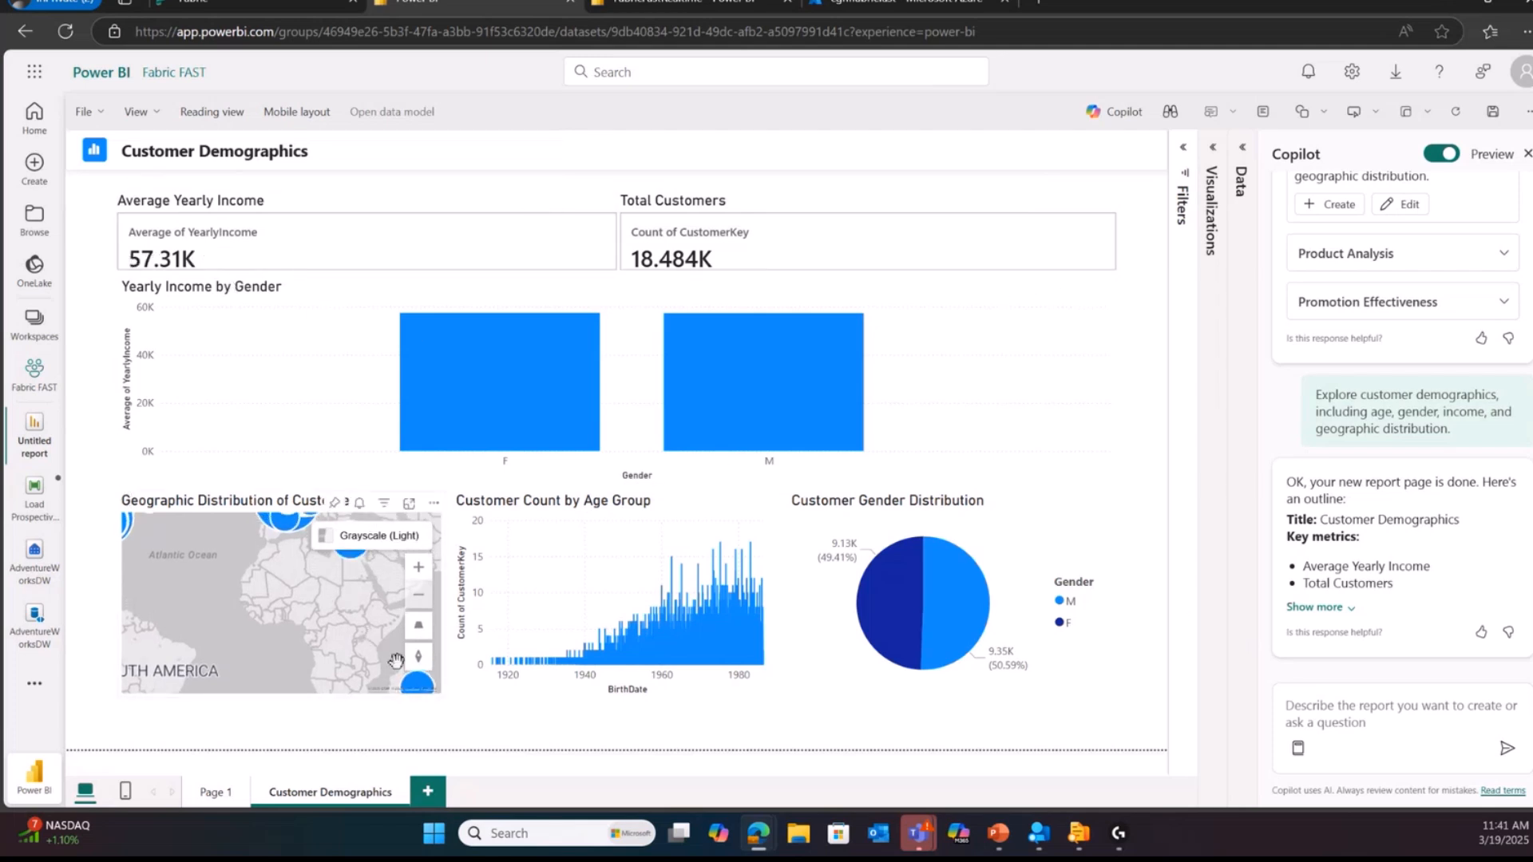
Step: Explore the customer map and cross-filter the page by the Phoenix bubble and by the F bar of Yearly Income by Gender
click(424, 602)
drag(247, 547, 354, 619)
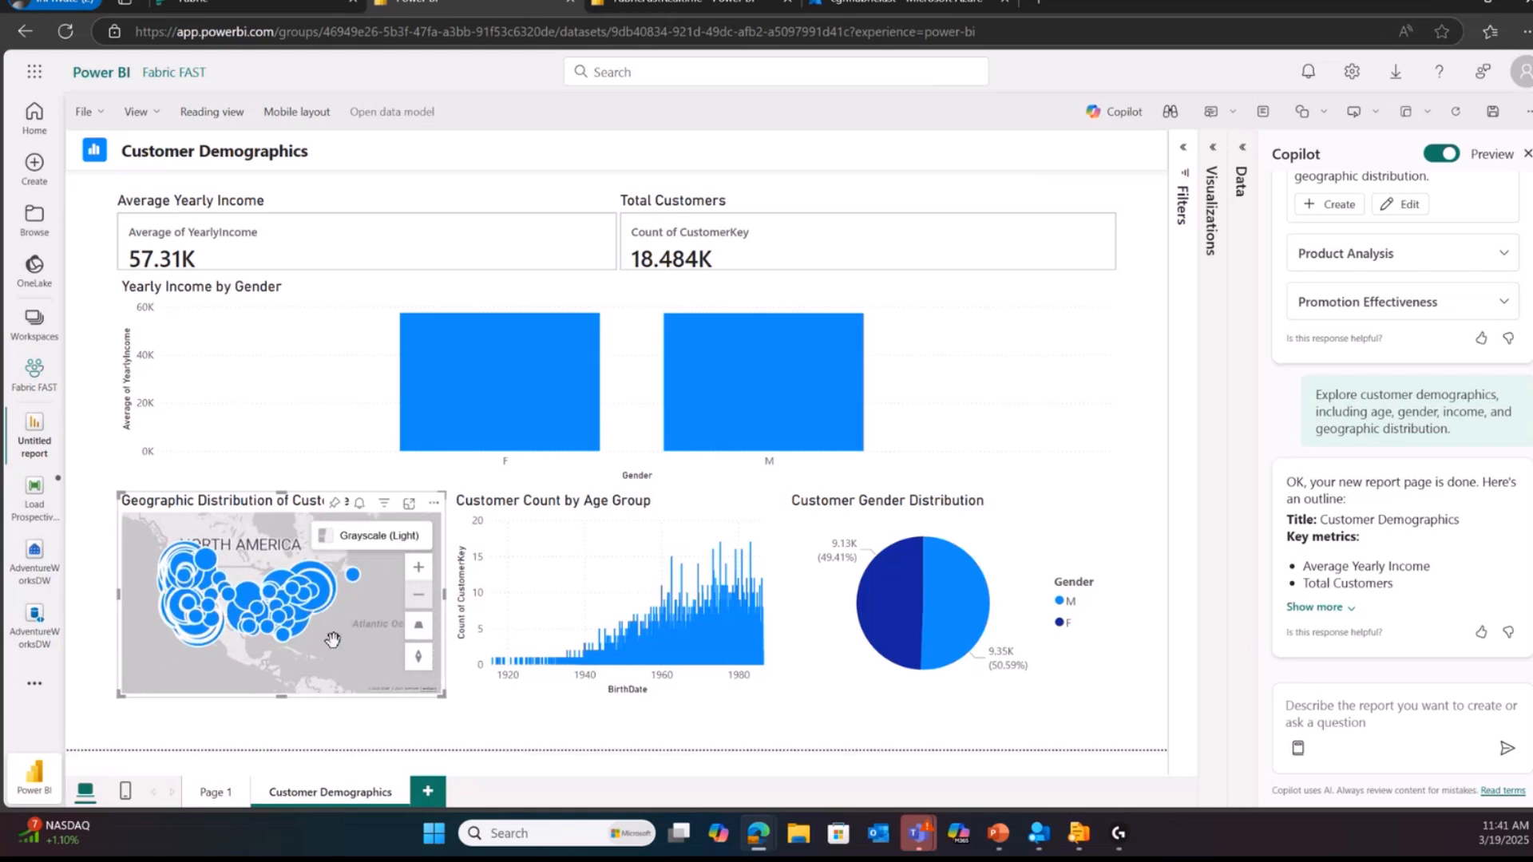
scroll(348, 589, up, 3)
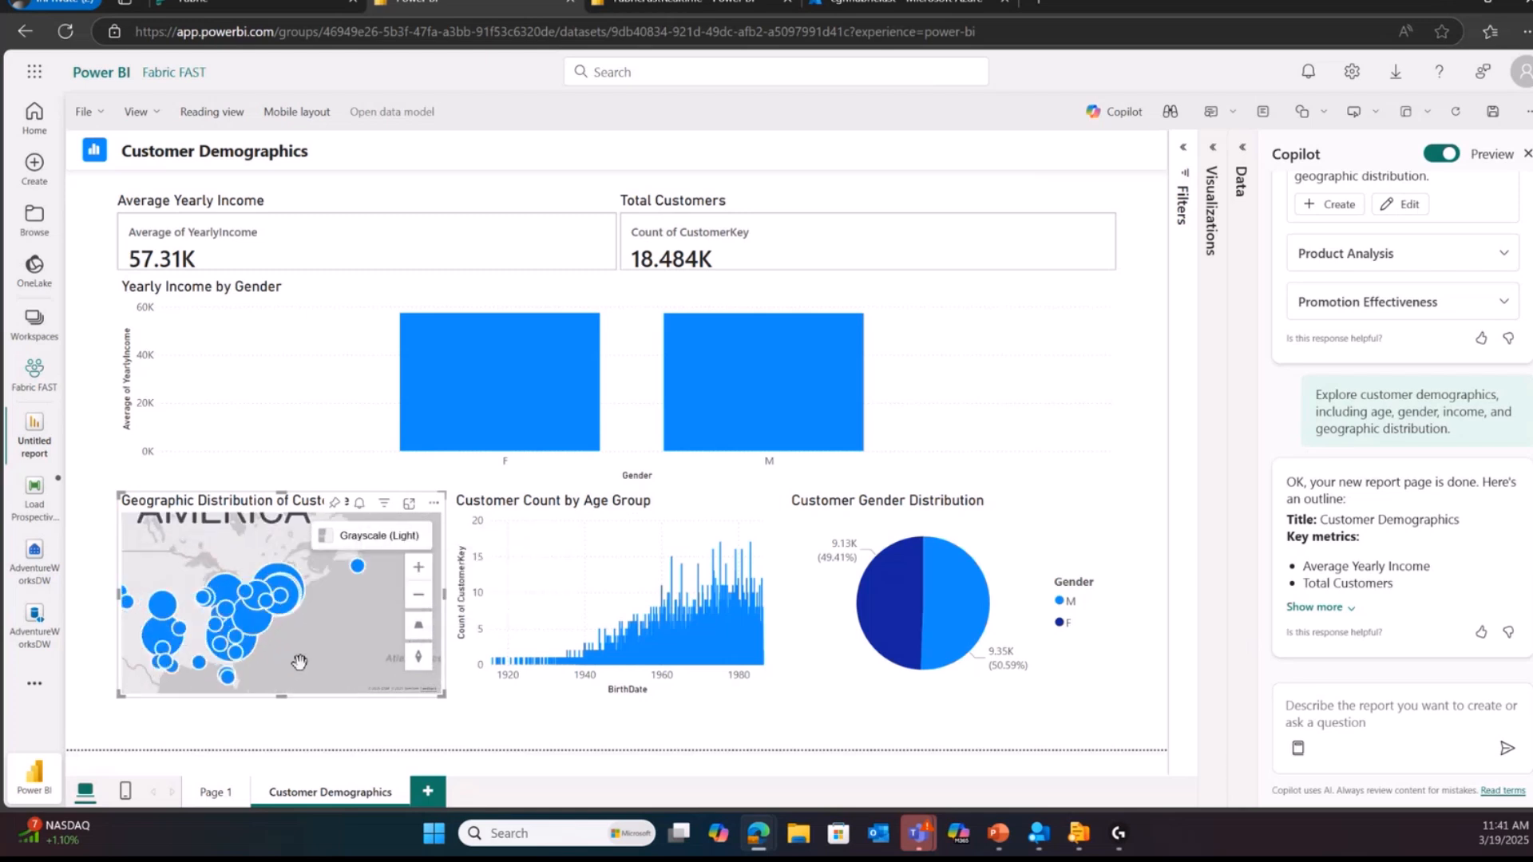
drag(199, 659, 222, 690)
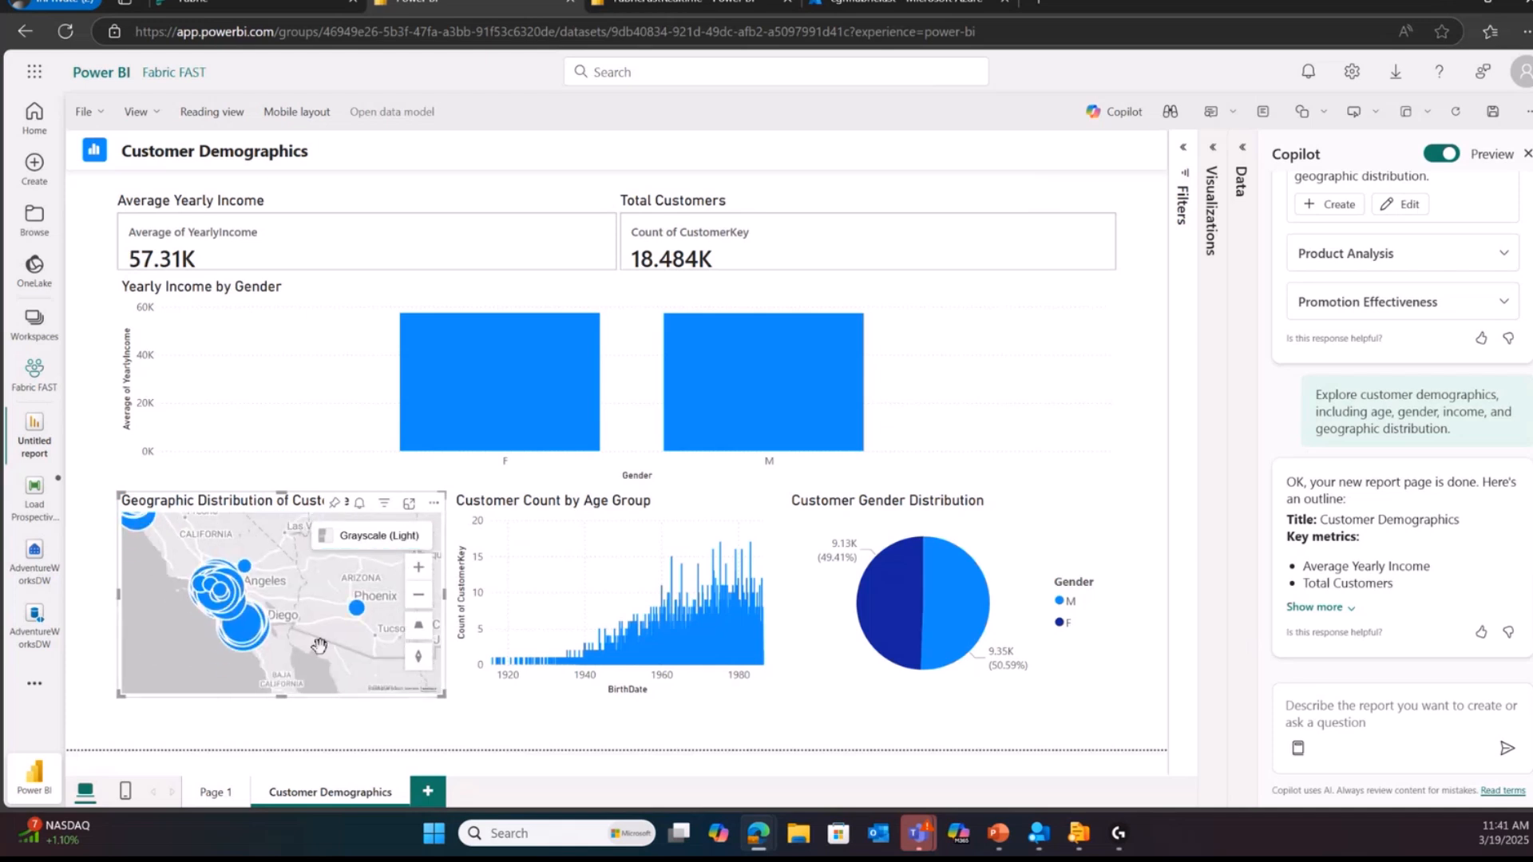
click(357, 610)
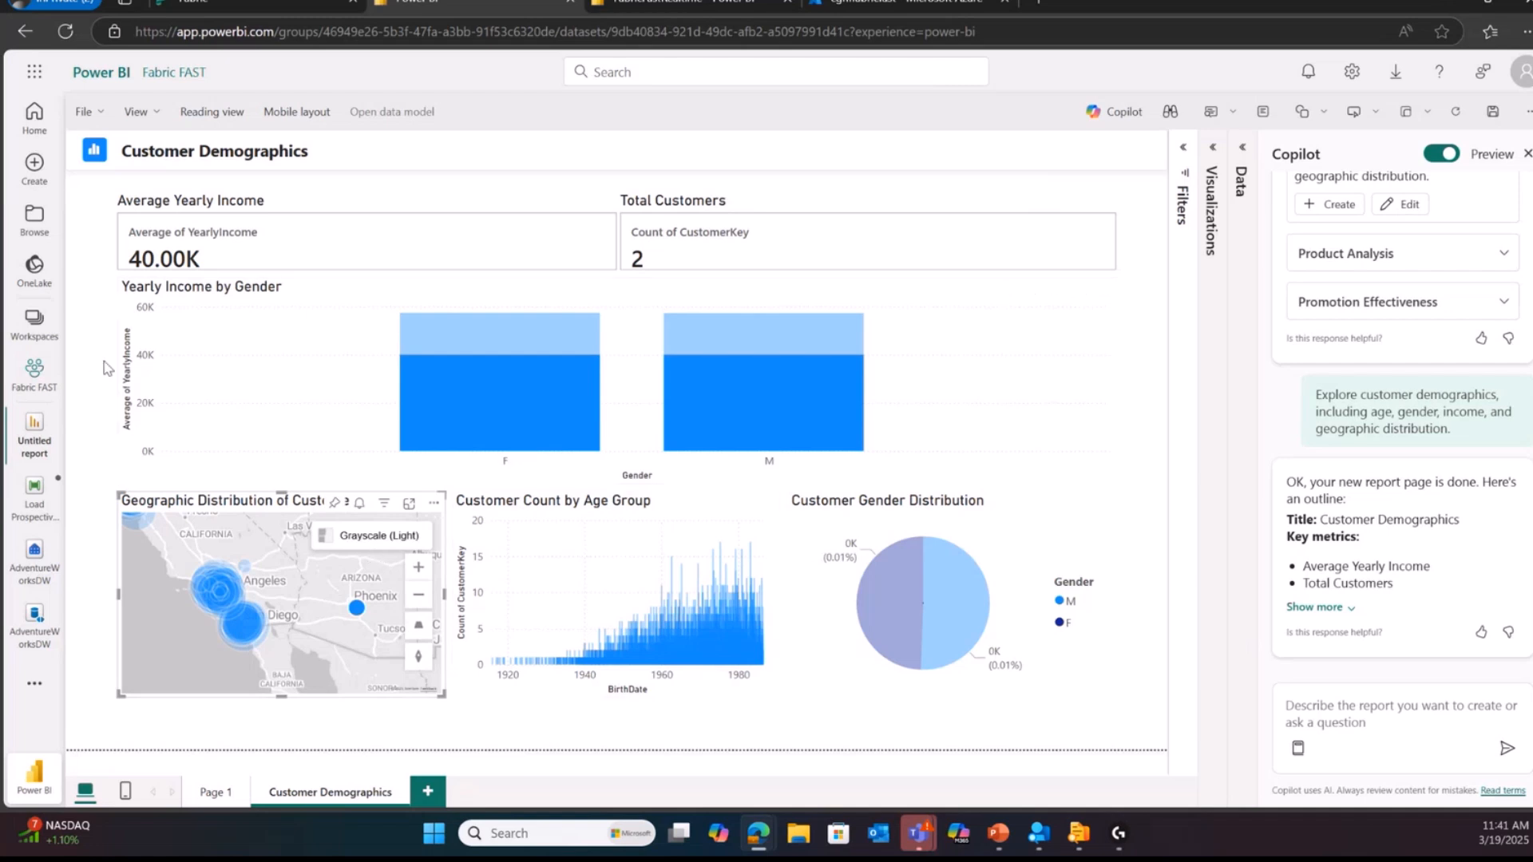
click(572, 343)
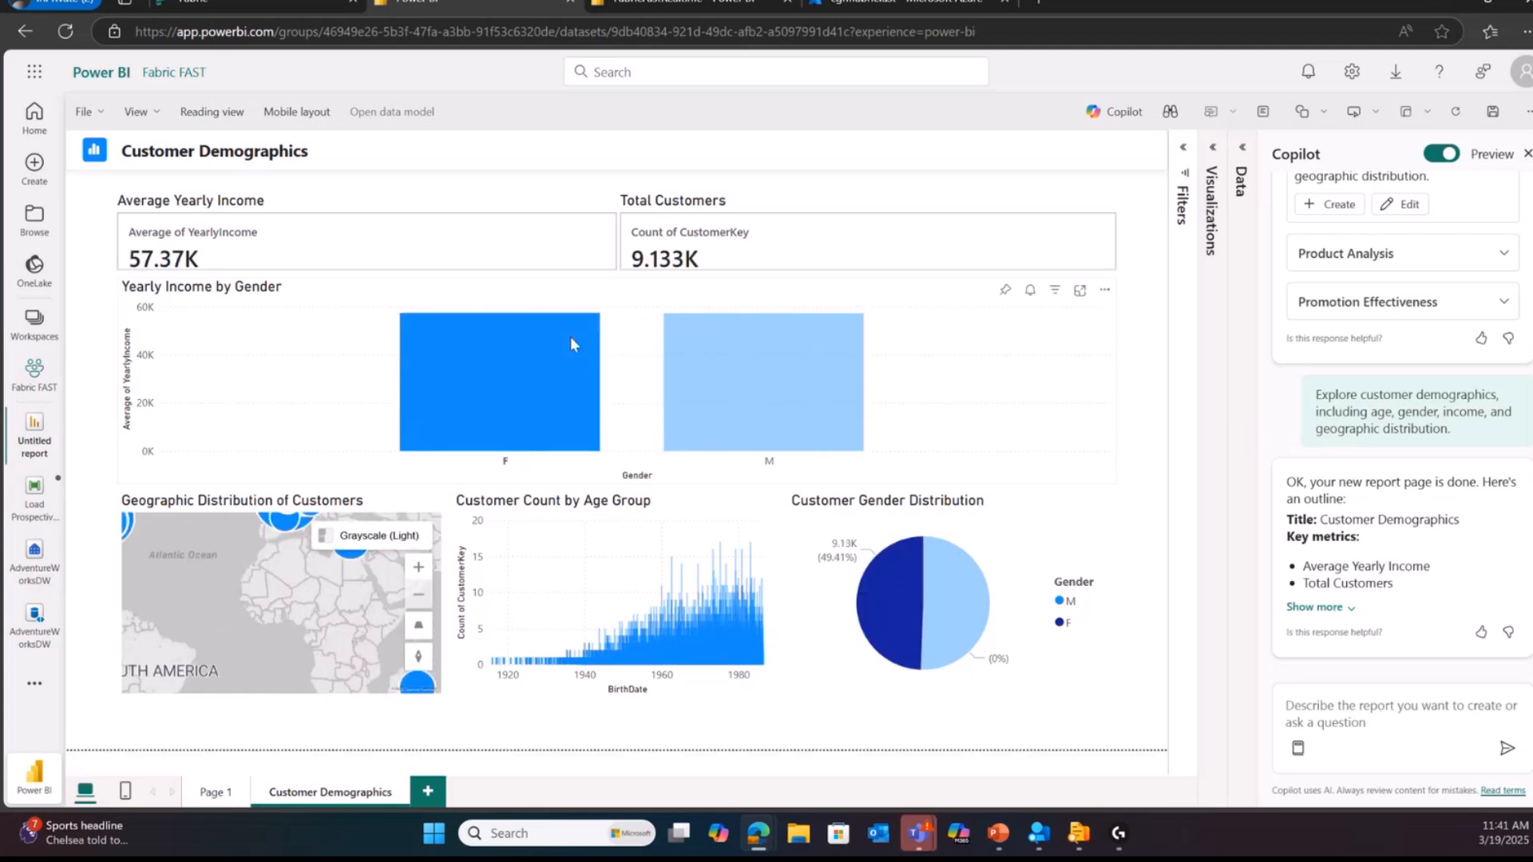
Step: Clear the gender cross-filter and narrow the Yearly Income by Gender chart to about 40% of its width
mouse_move(571, 342)
mouse_move(898, 582)
click(1017, 424)
drag(1116, 381, 515, 408)
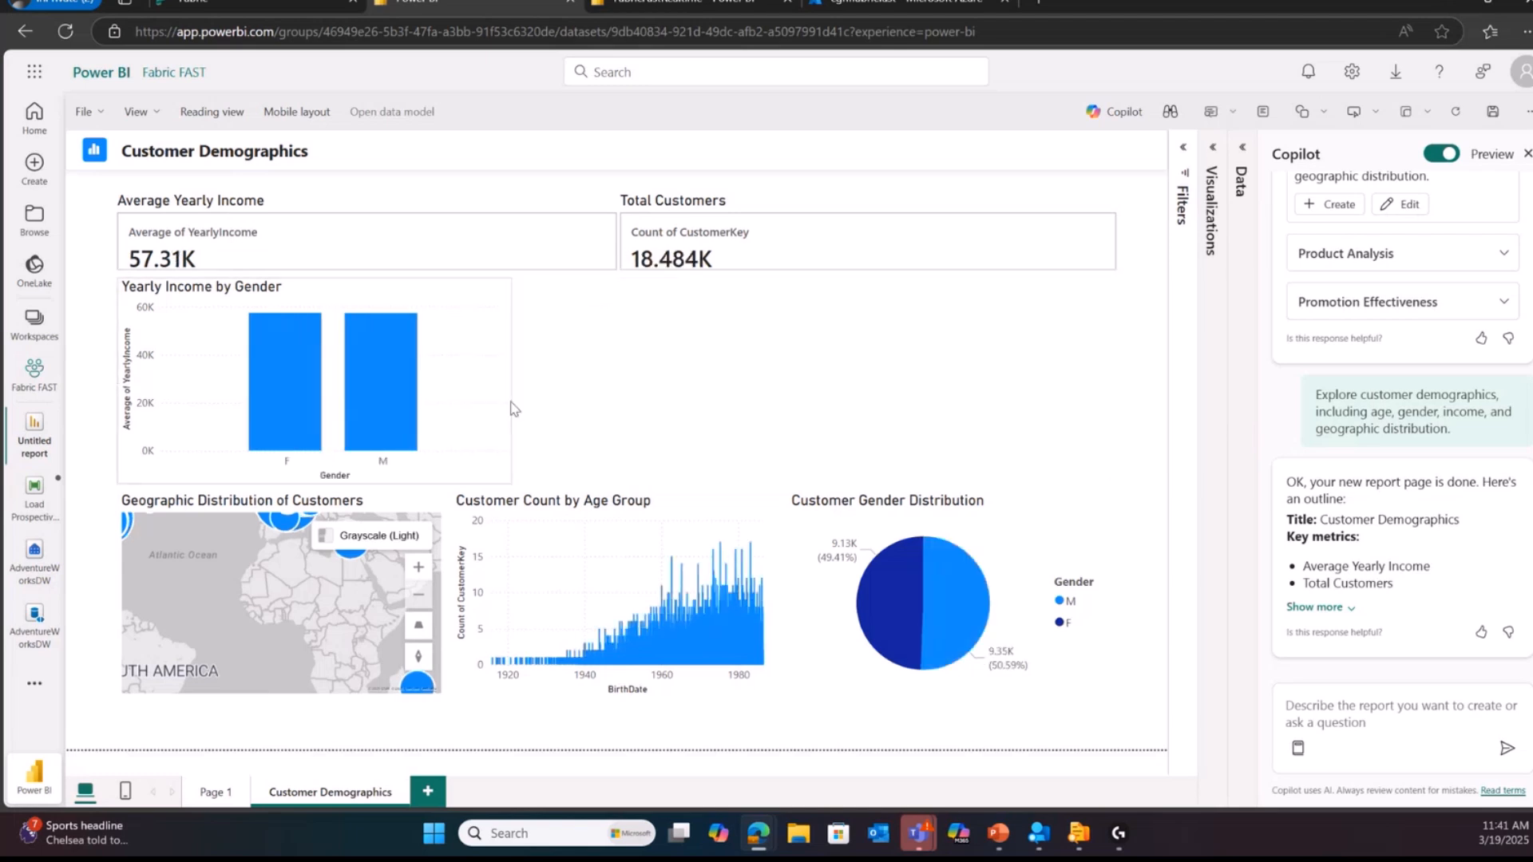
Step: Add a table of EnglishEducation from DimCustomer and SalesAmount from FactInternetSales in the space beside the Yearly Income by Gender chart
click(1244, 160)
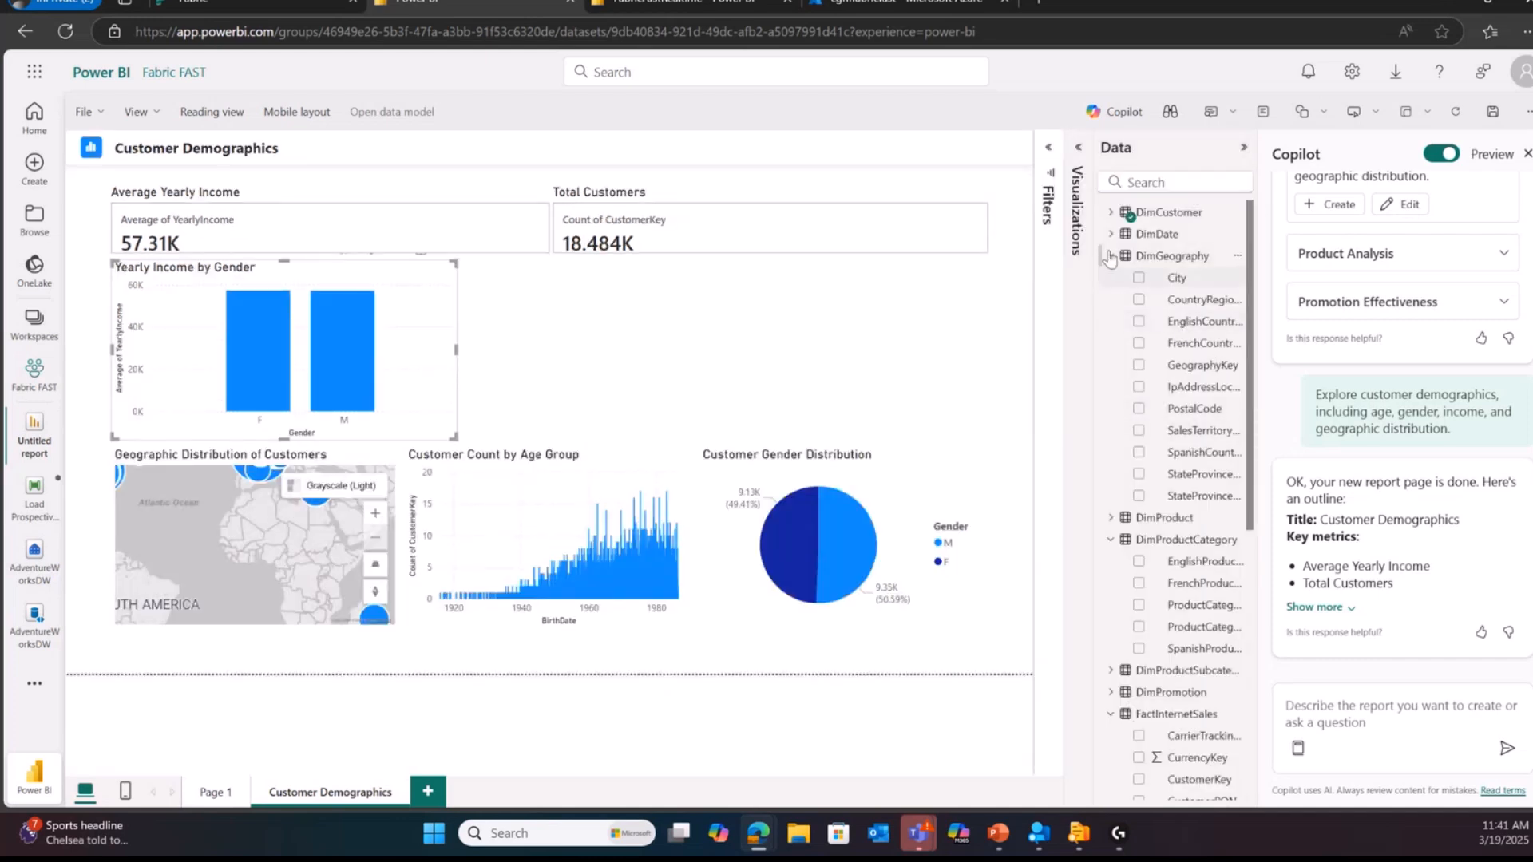
click(1111, 212)
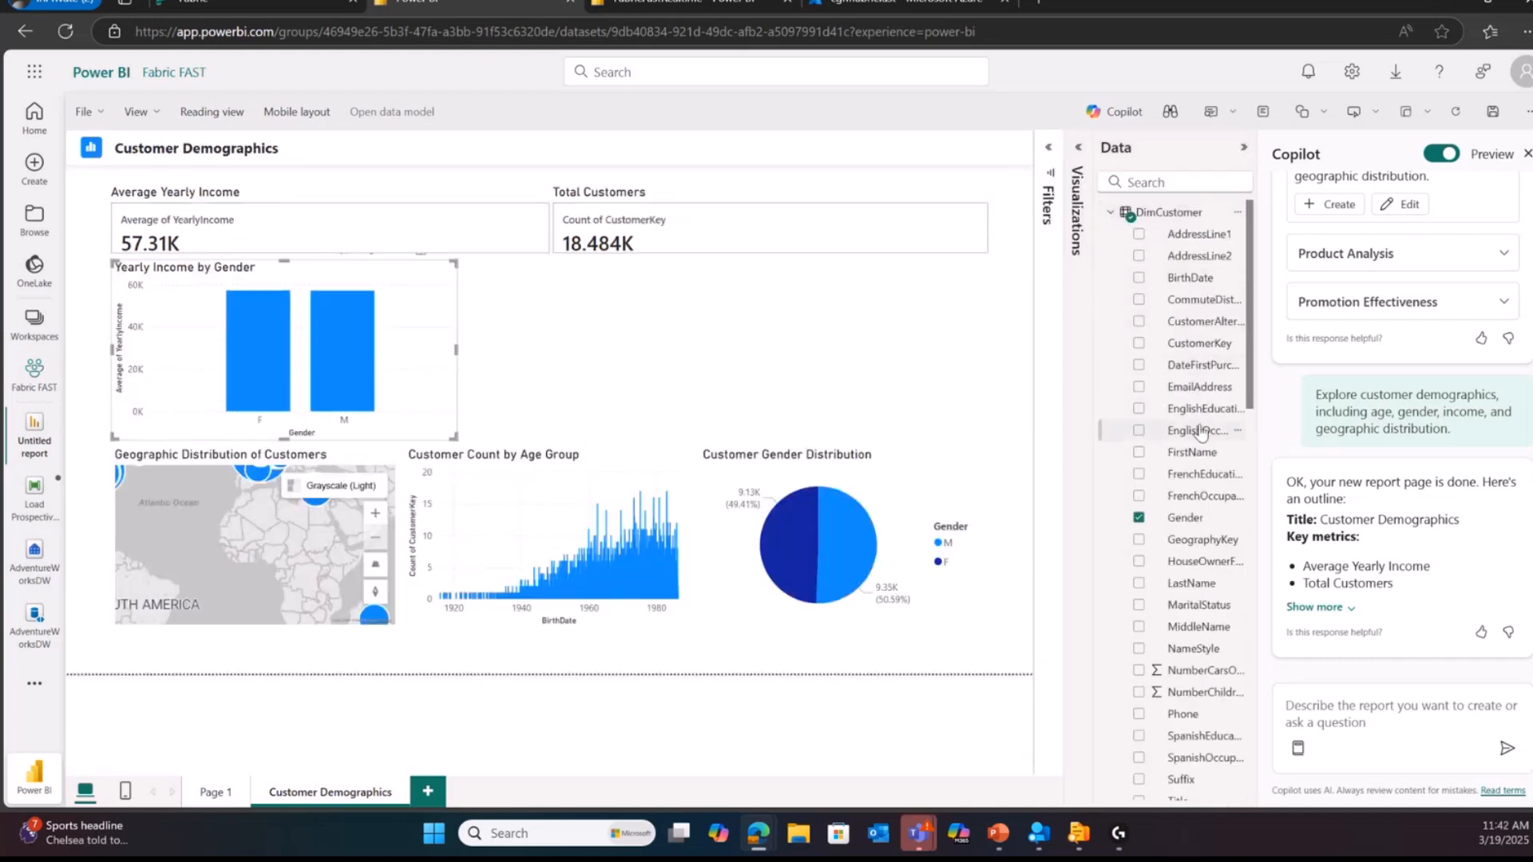
drag(1195, 409, 585, 329)
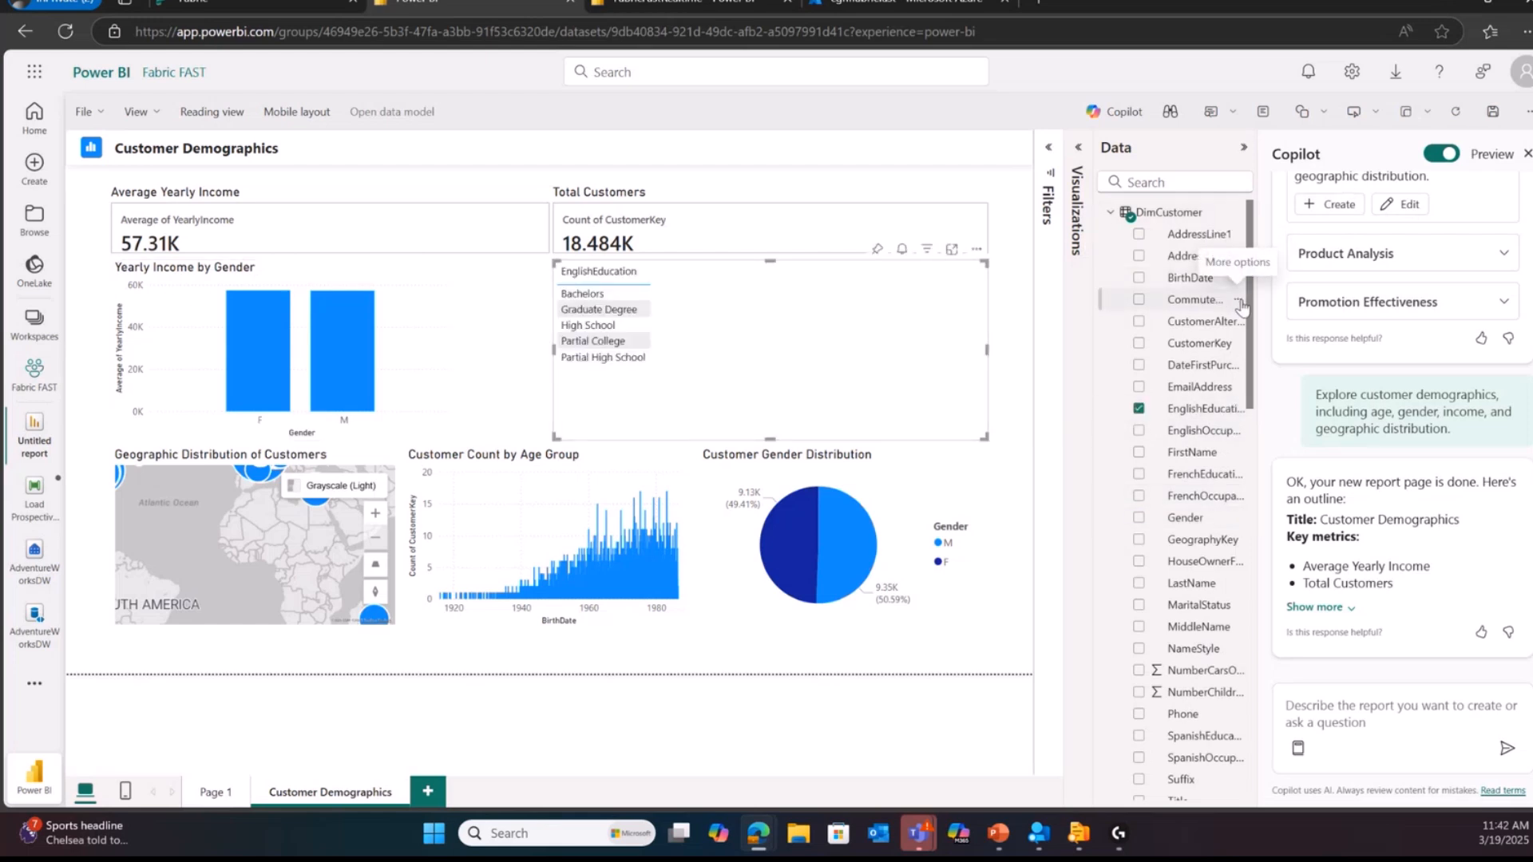
scroll(1253, 308, down, 15)
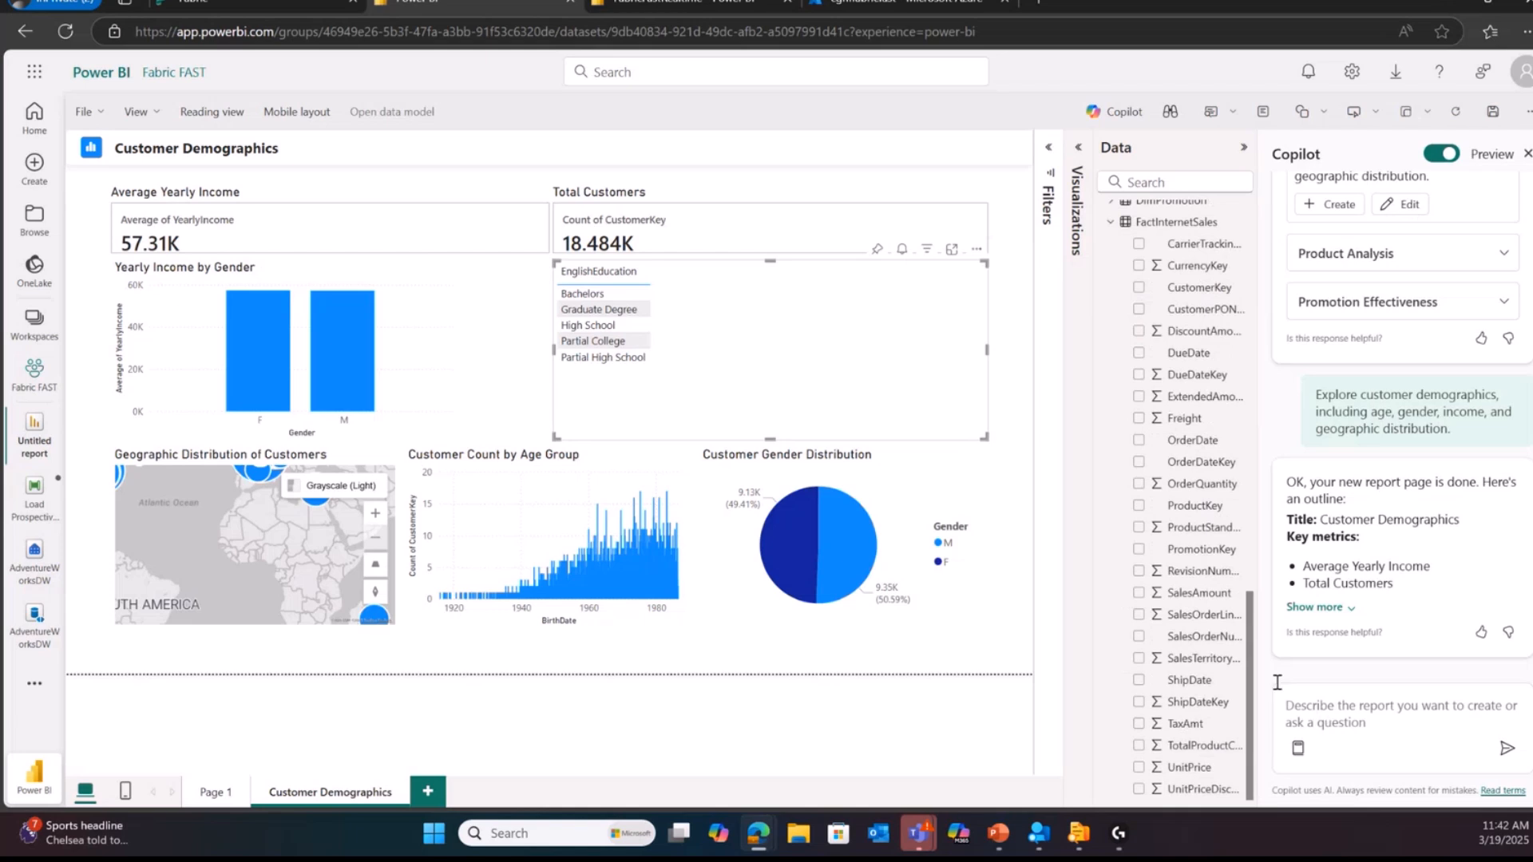
drag(1185, 600, 879, 289)
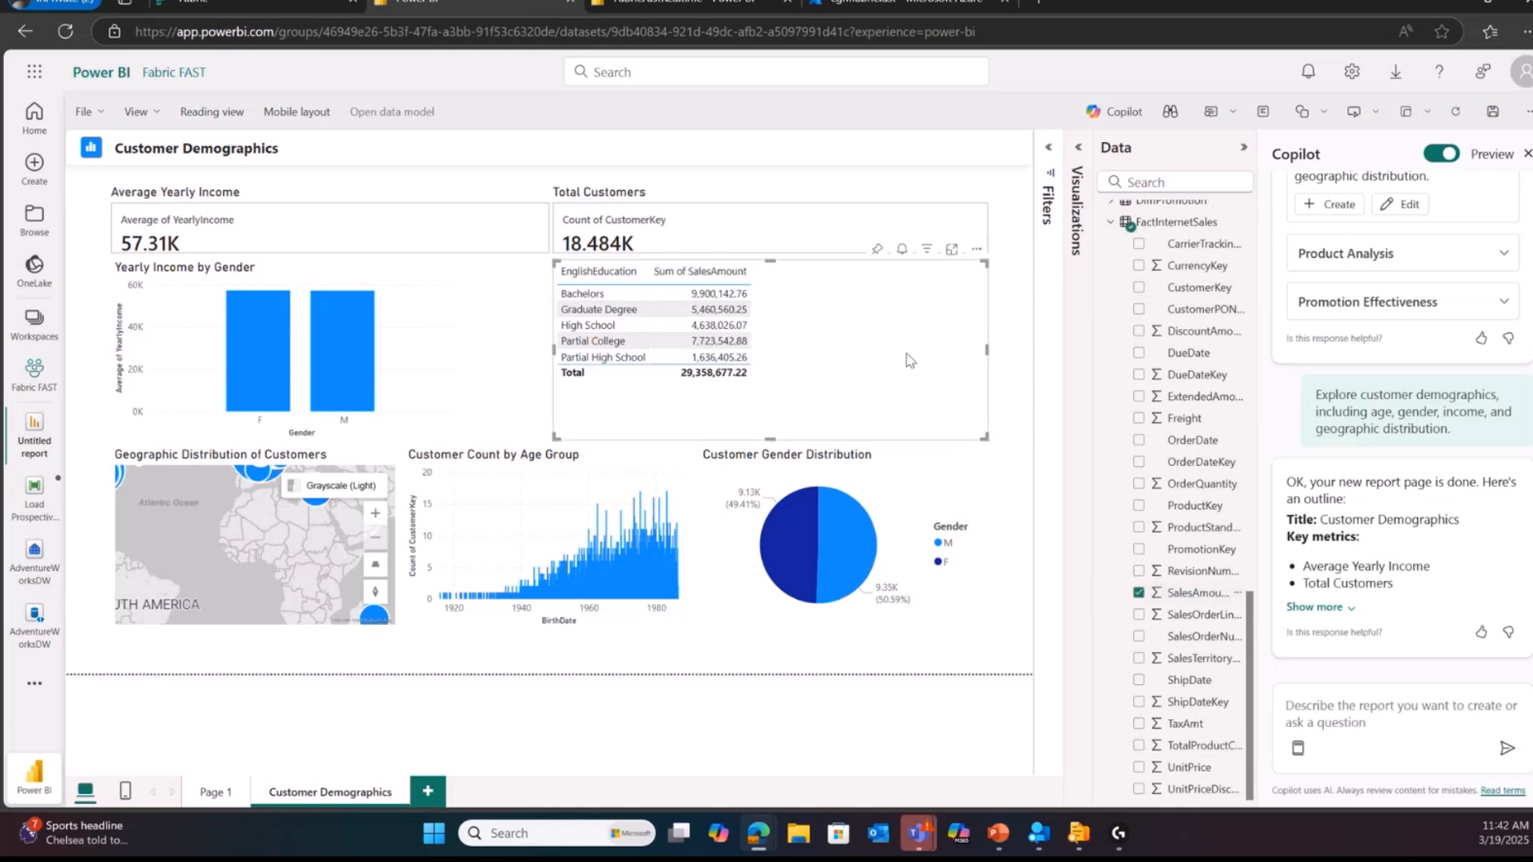
Step: Convert the table of sales amount by education into a funnel chart
scroll(1110, 290, up, 5)
click(1078, 147)
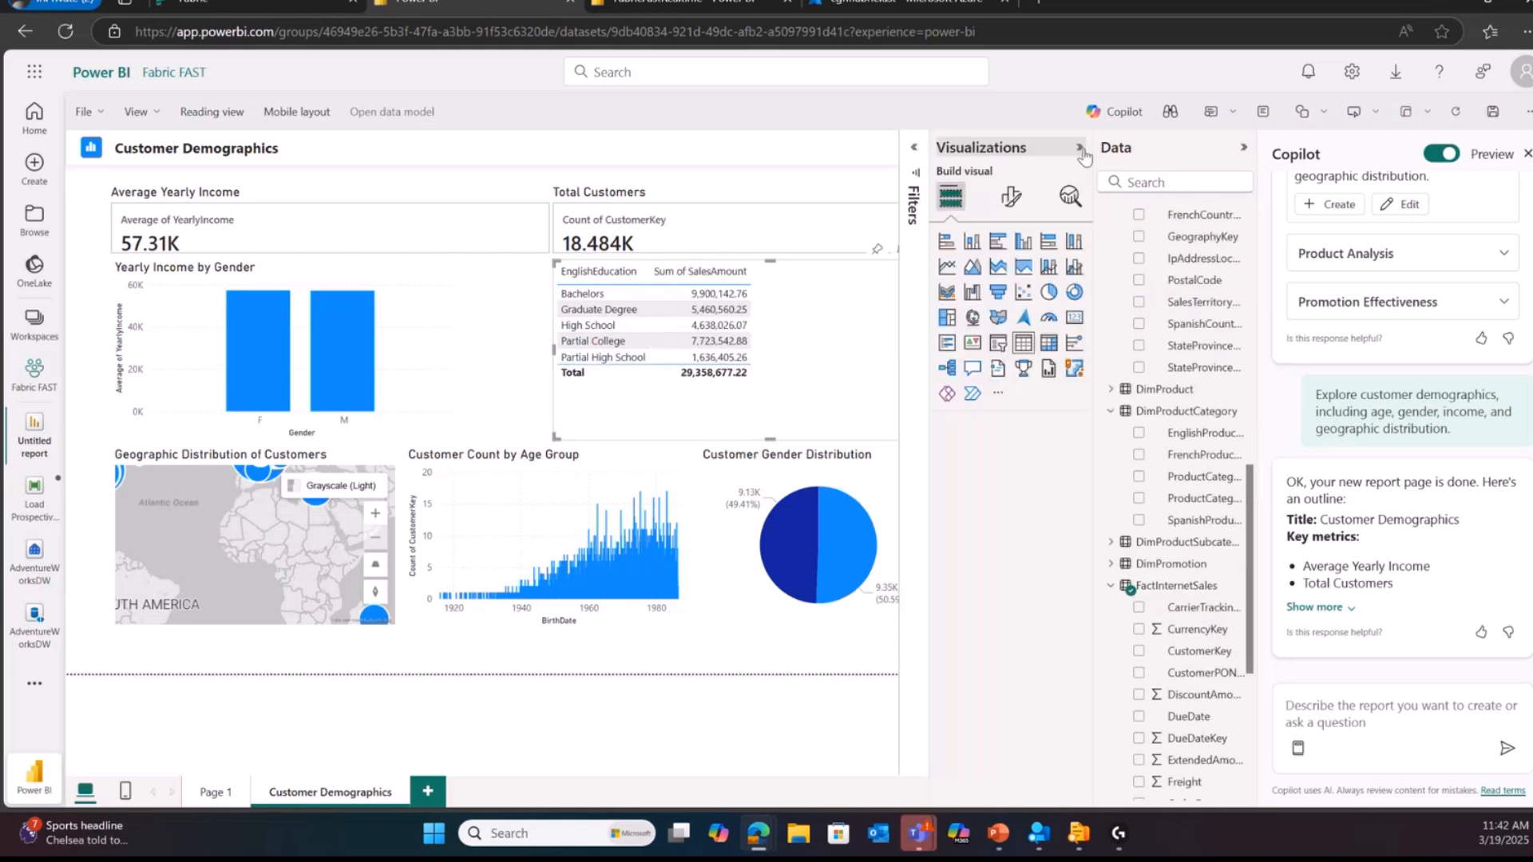
click(999, 292)
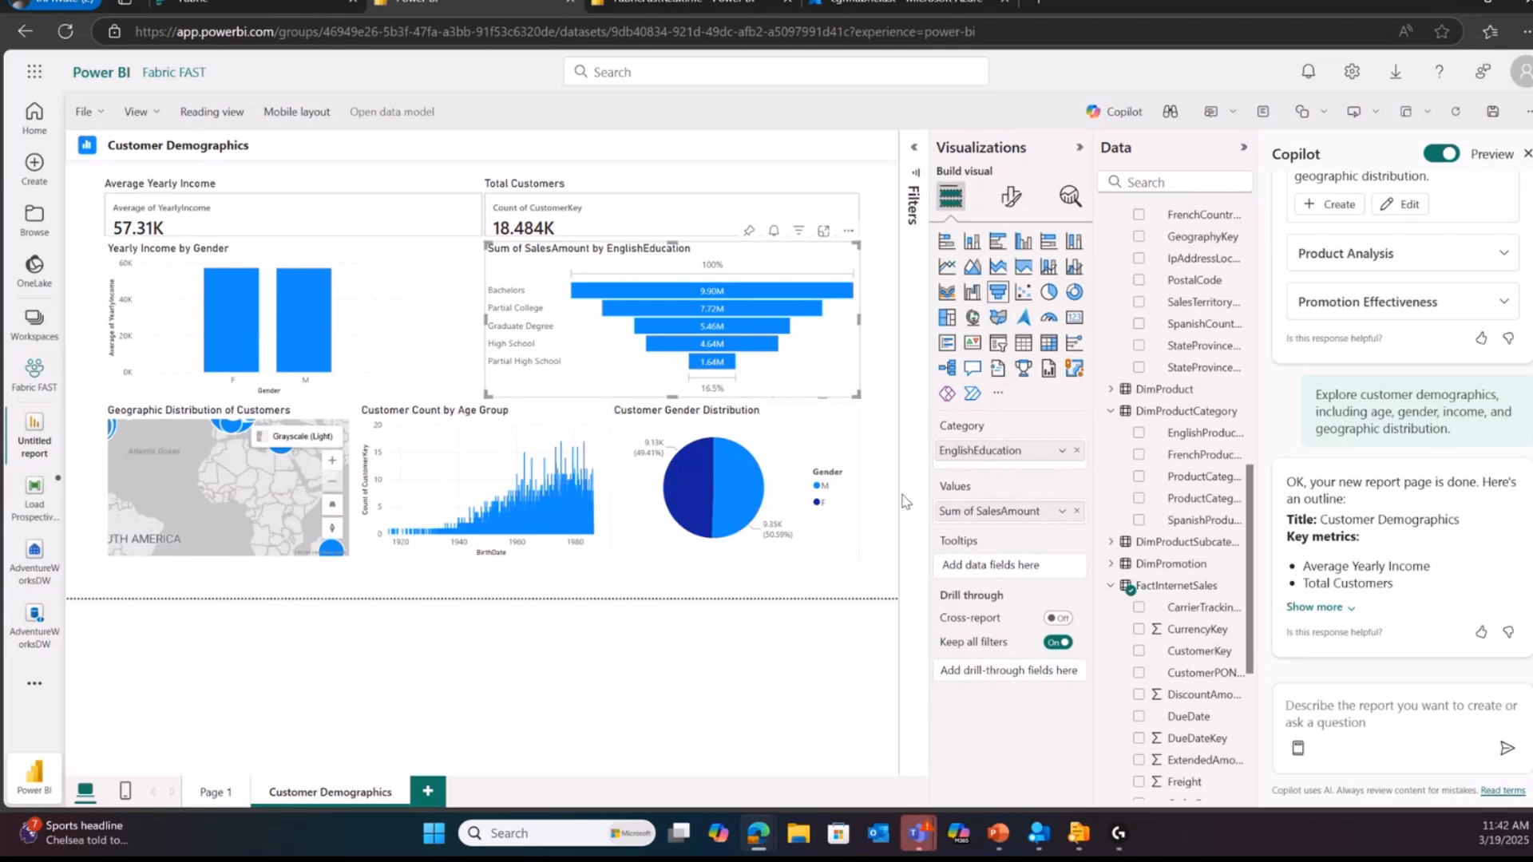
Step: Ask Copilot for "demographic insights" on the report data
click(1394, 708)
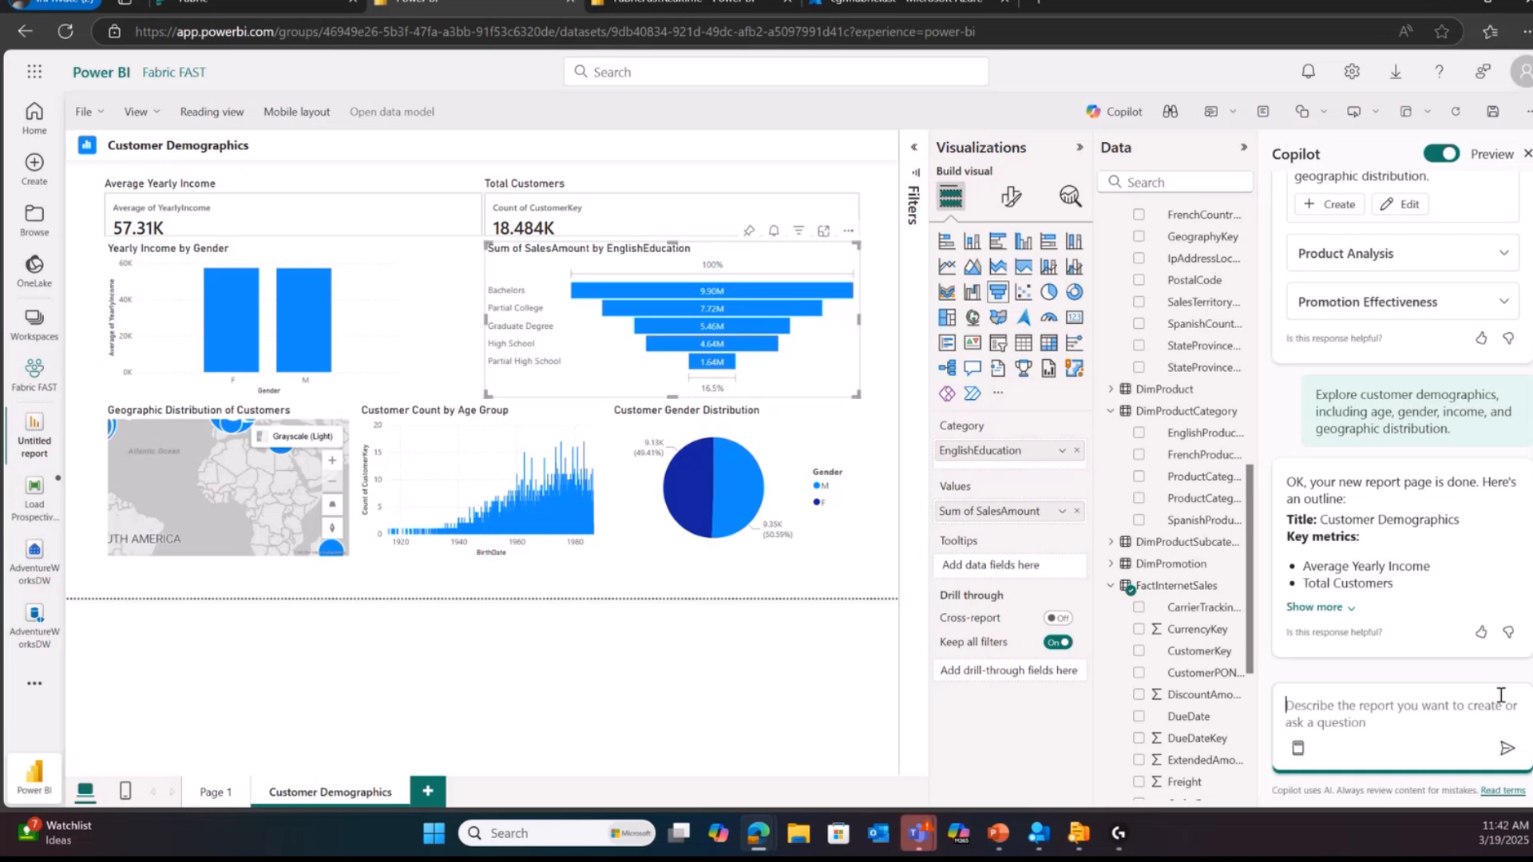
text(demo)
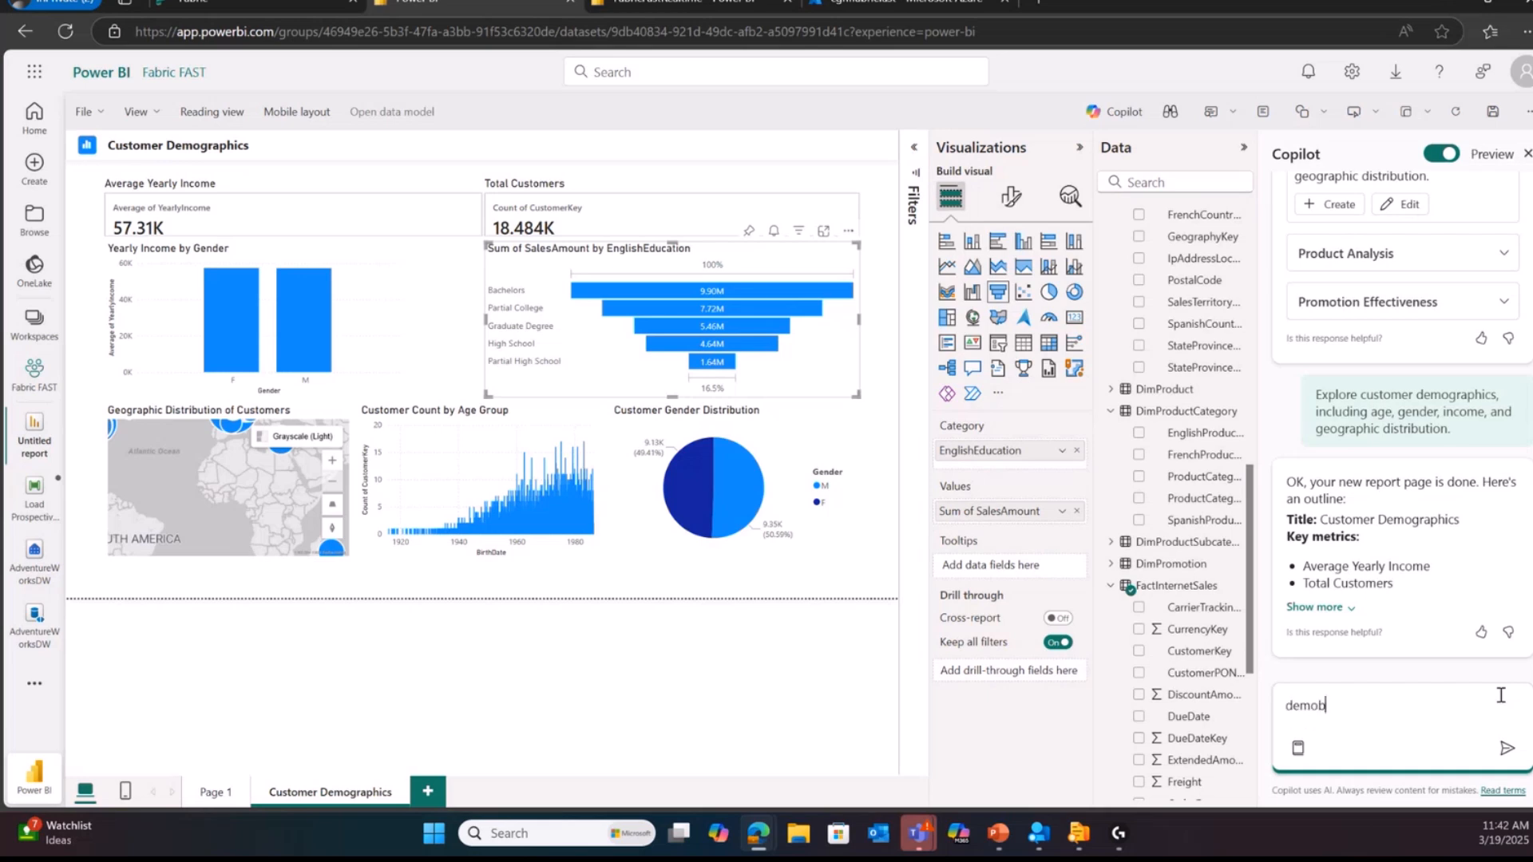
text(graphic insi)
text(thg)
text(ghts)
key(Return)
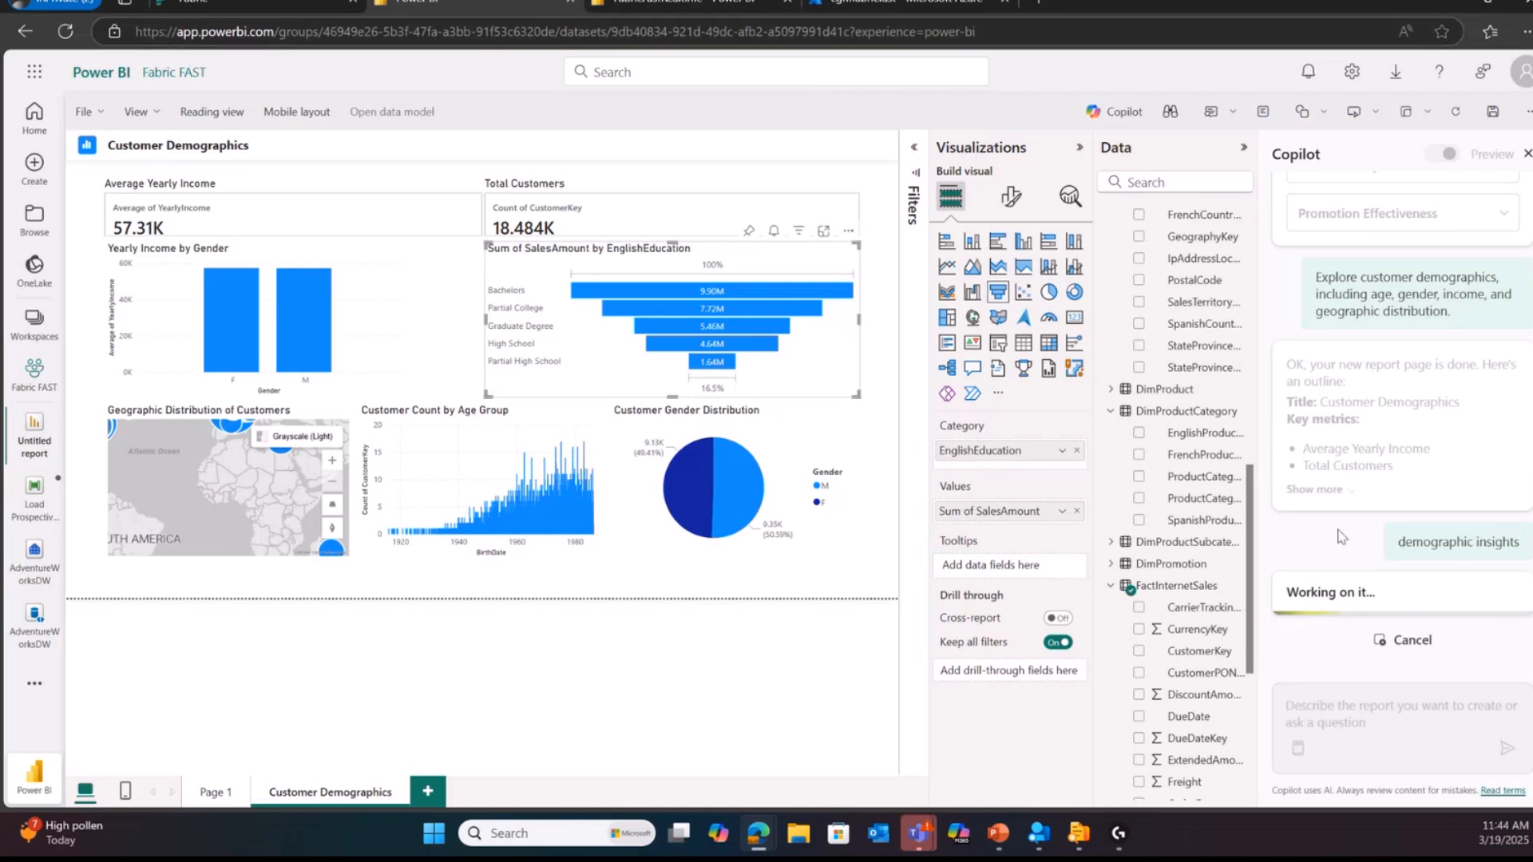
Step: Switch to the FabricFastRealtime report and open the TiltEventStream eventstream from the TiltAnalytics workspace
click(635, 4)
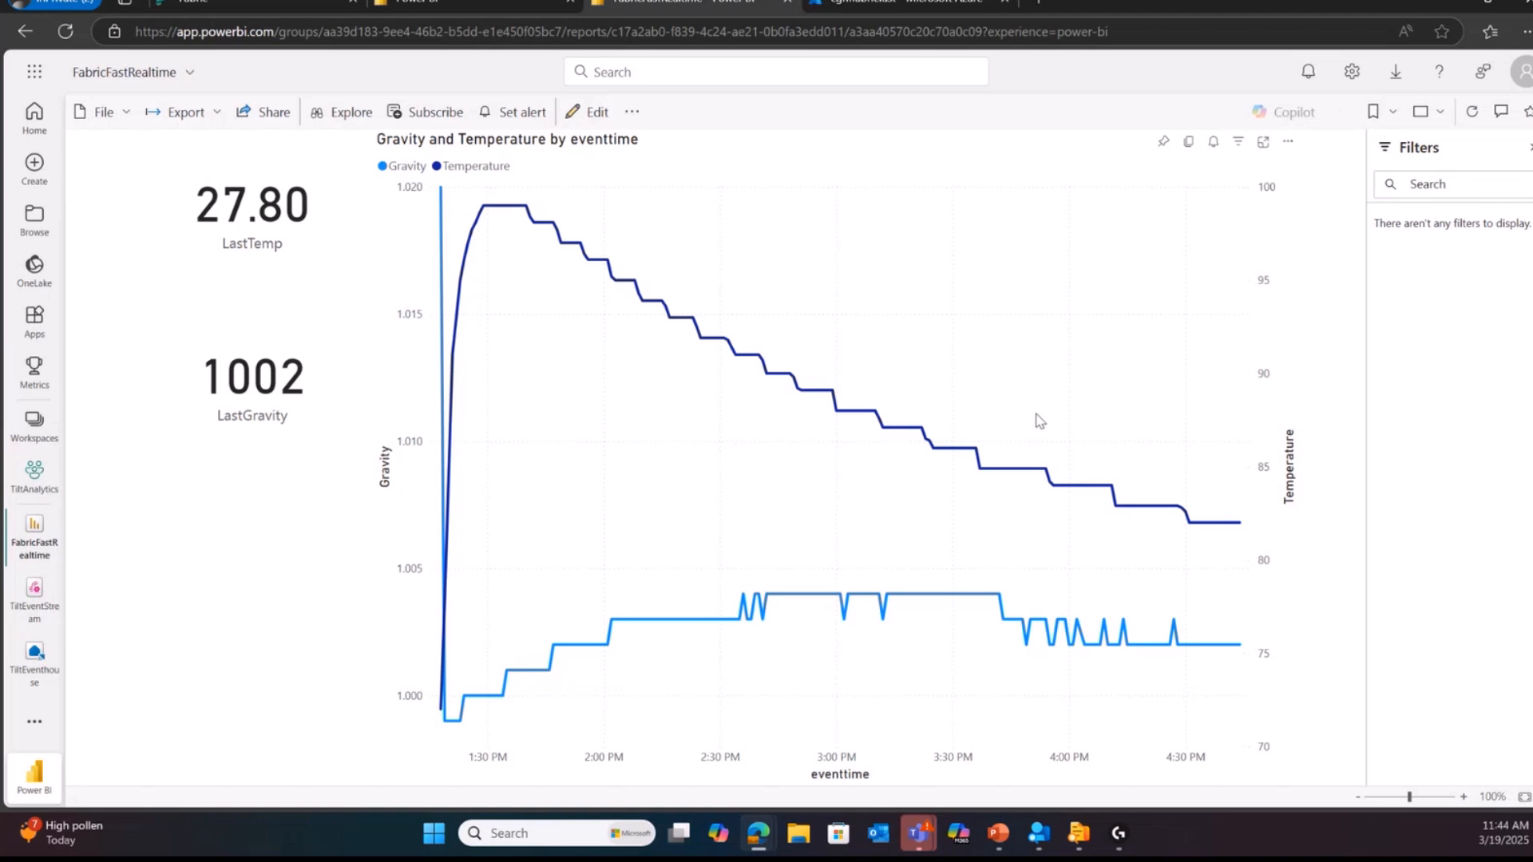
mouse_move(1030, 391)
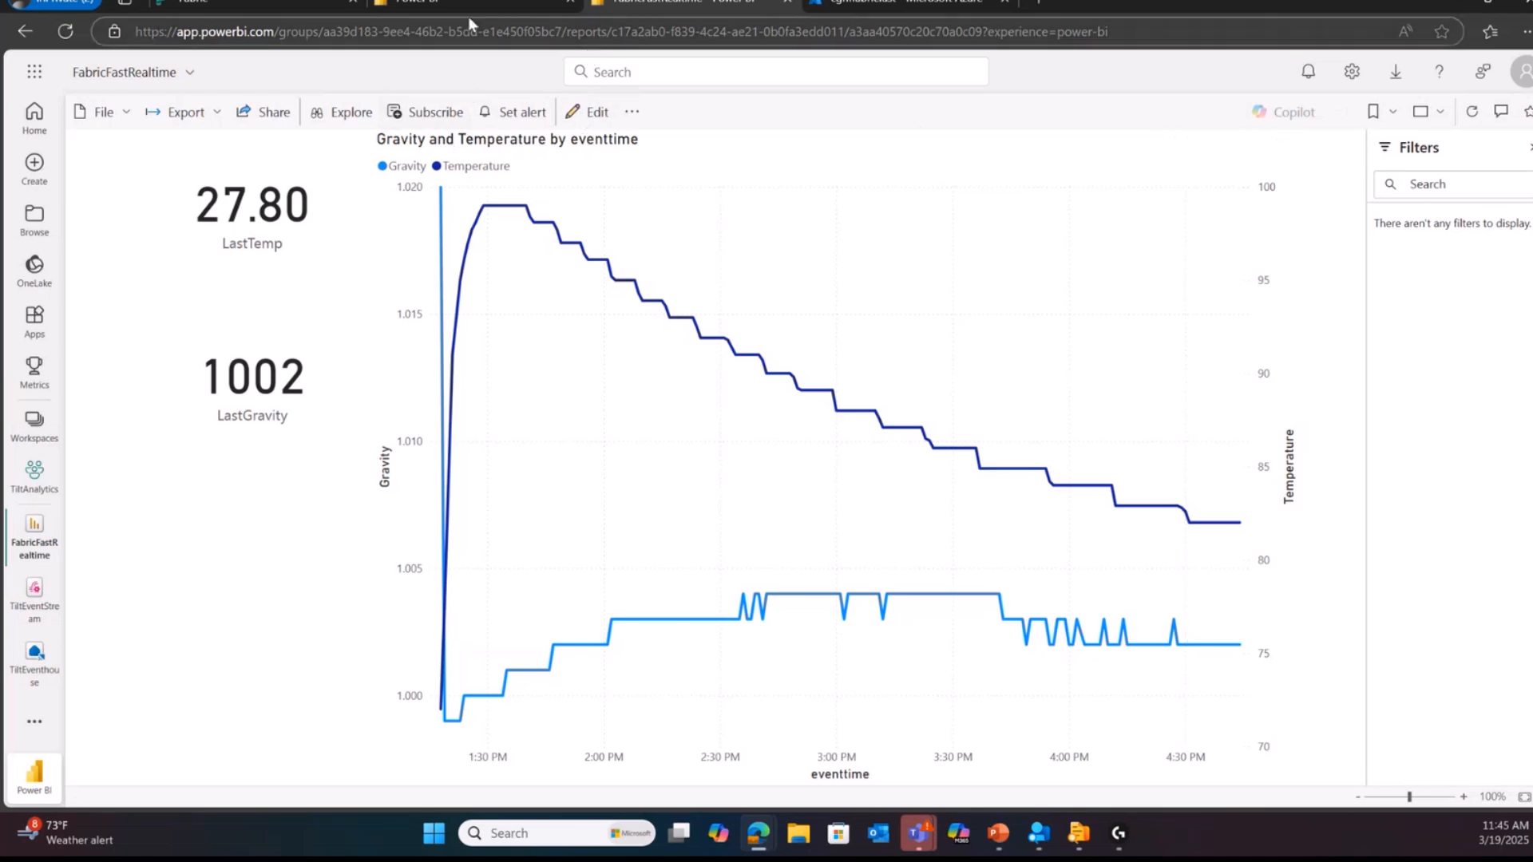
click(46, 478)
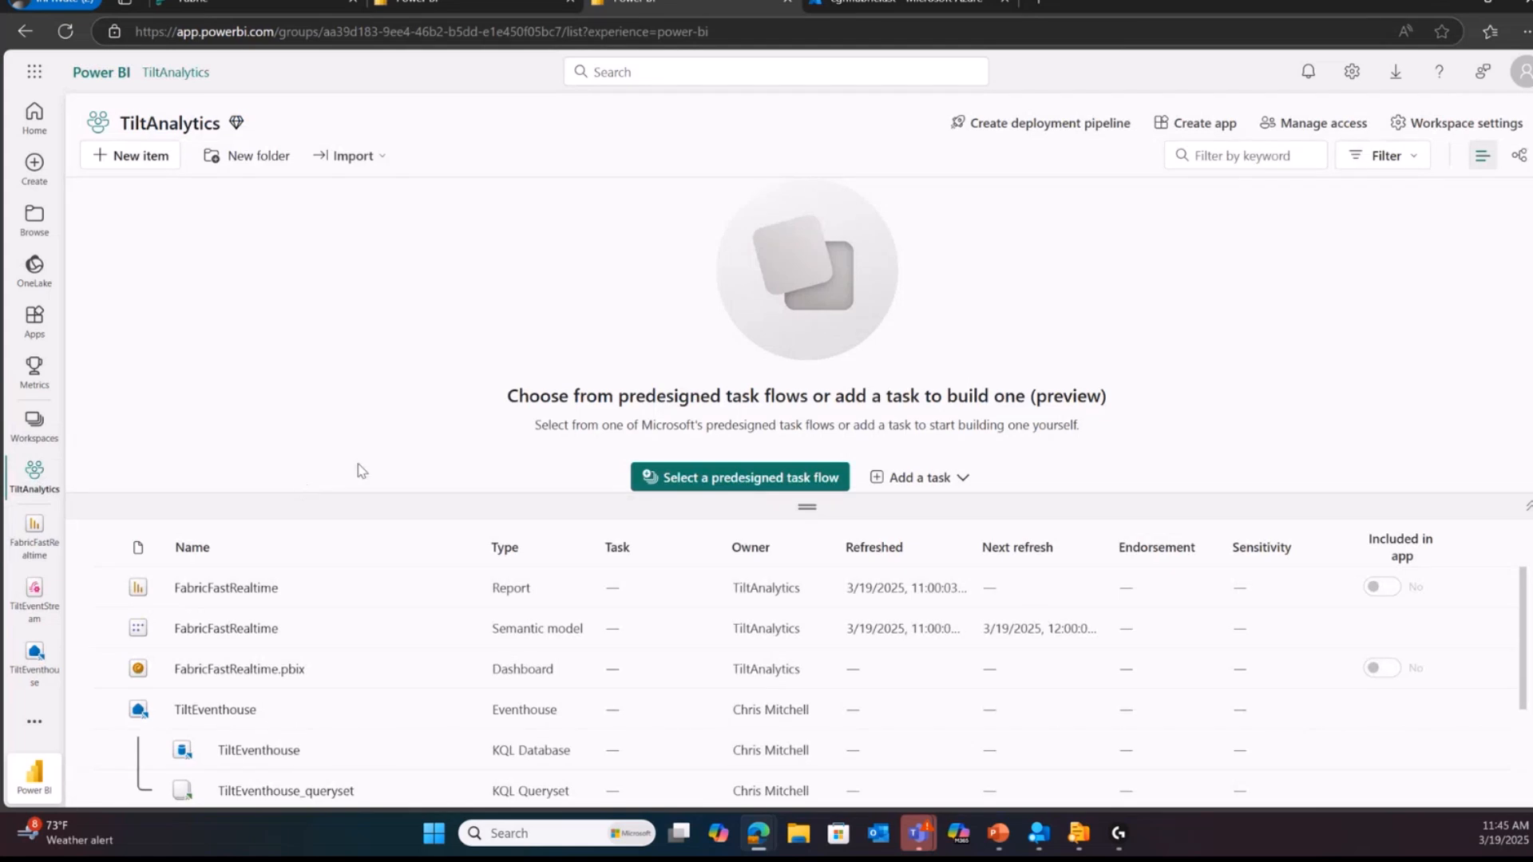
drag(806, 504, 807, 268)
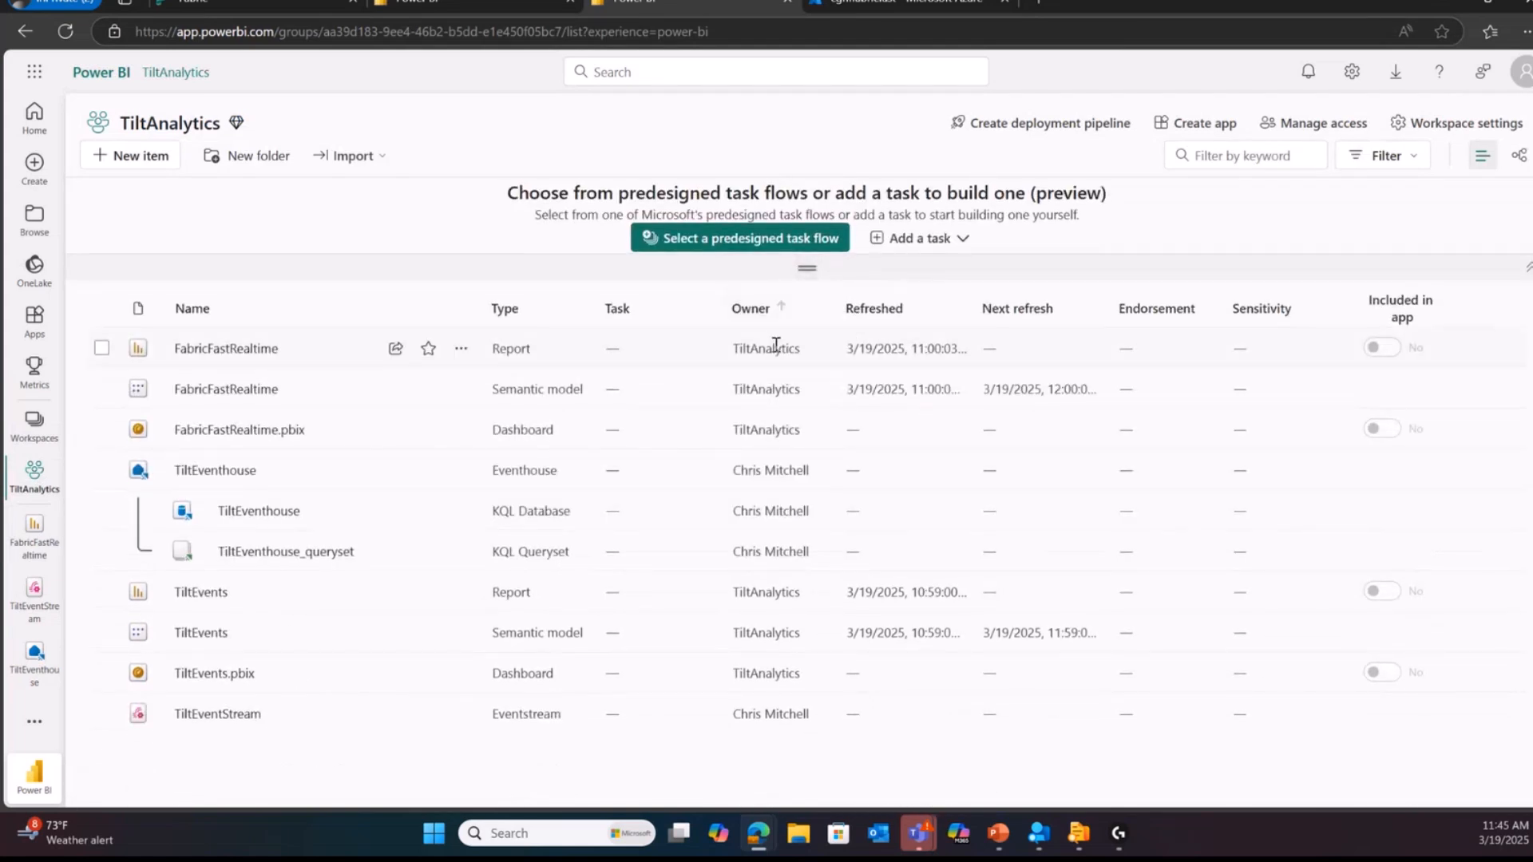
click(225, 718)
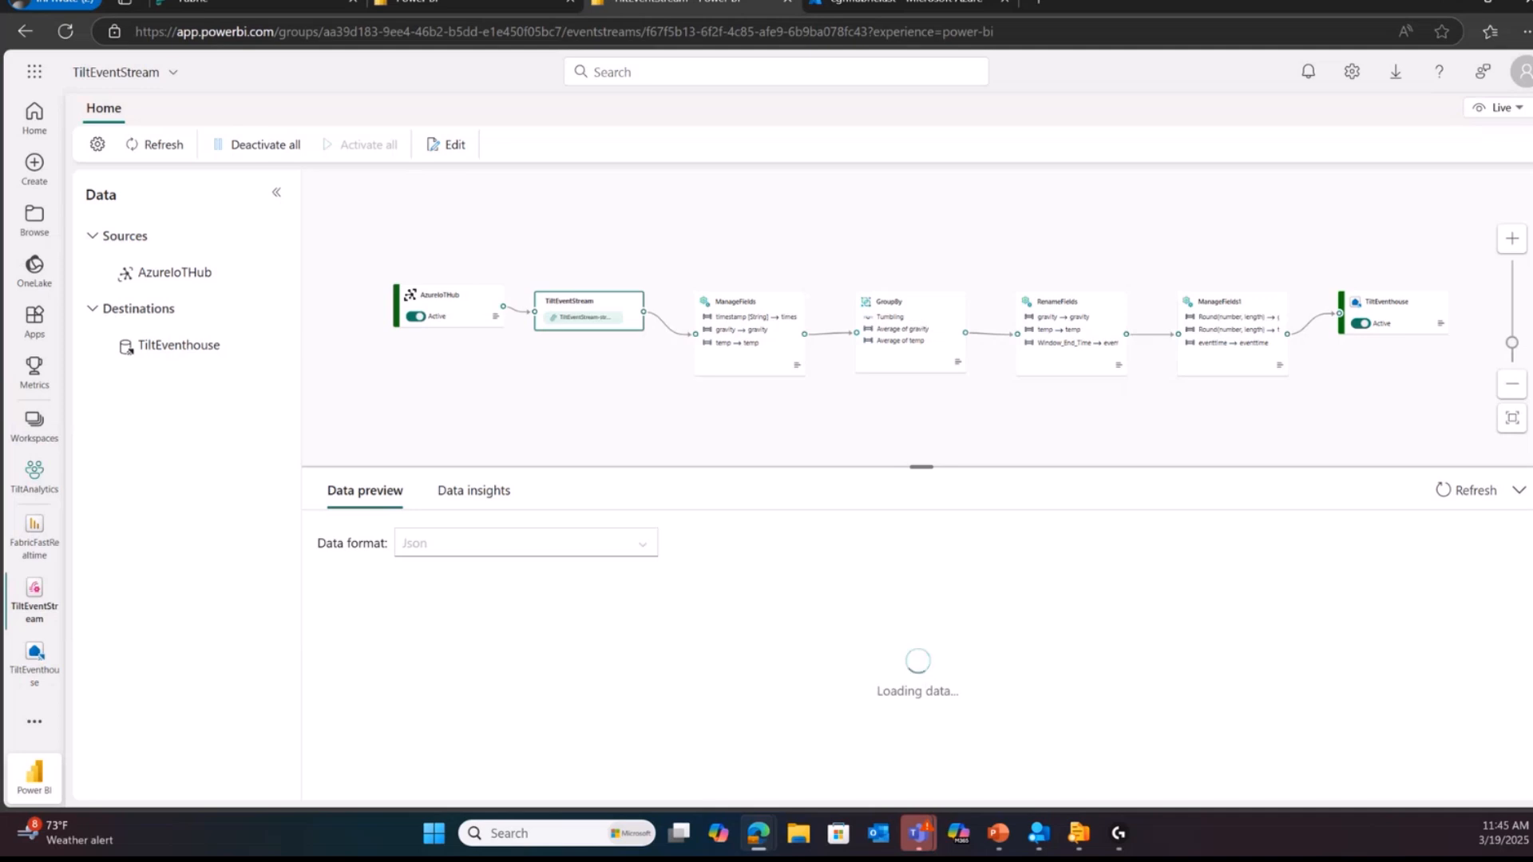
Step: Examine the AzureIoTHub source at the start of the eventstream and the previewed gravity and temp records
click(1511, 239)
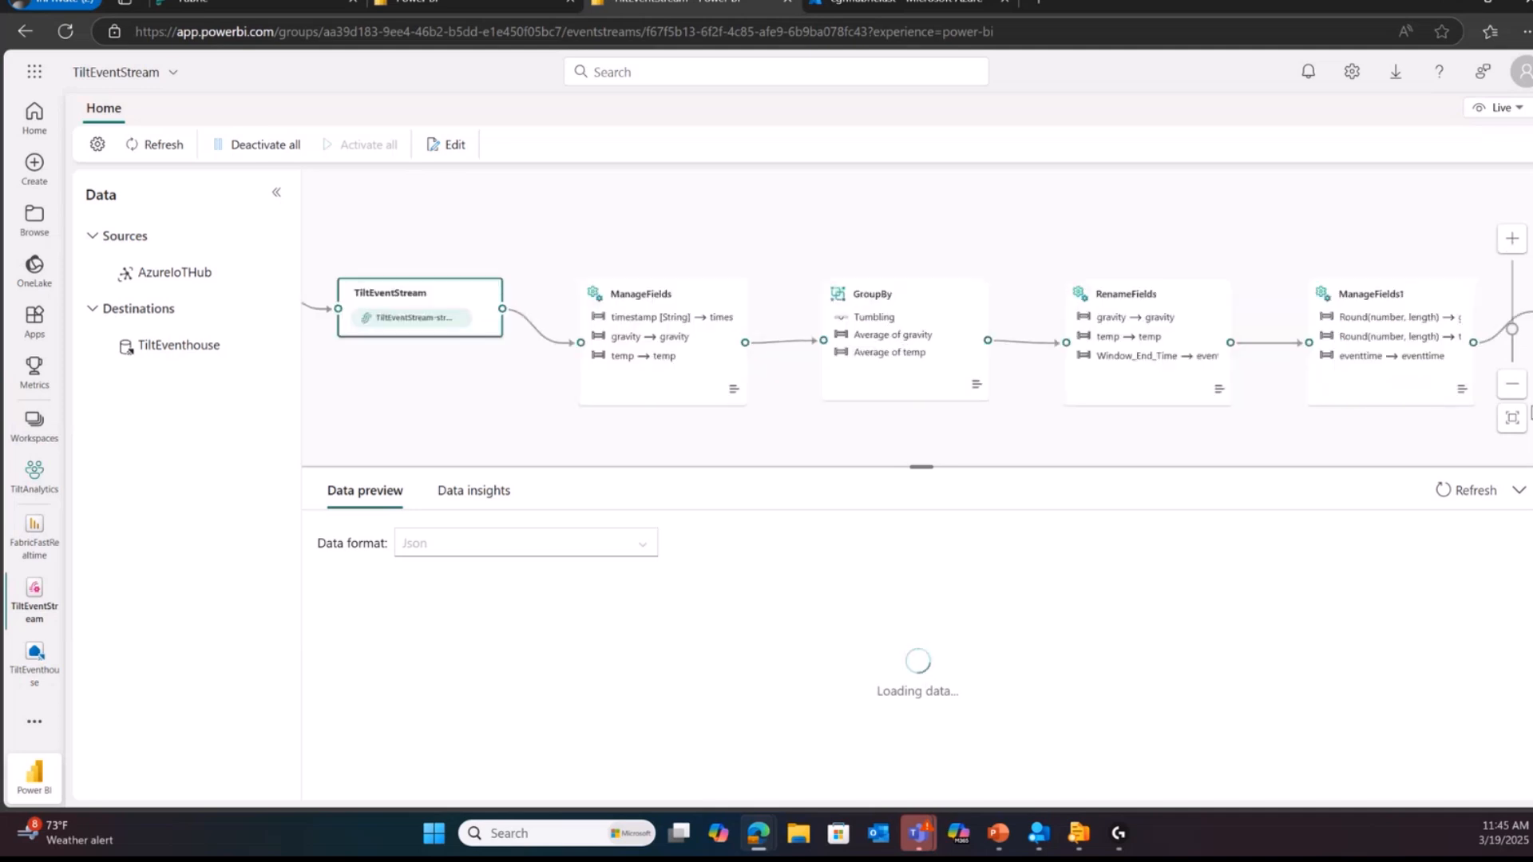
mouse_move(1512, 325)
mouse_down()
mouse_move(1512, 297)
mouse_move(1514, 313)
mouse_up()
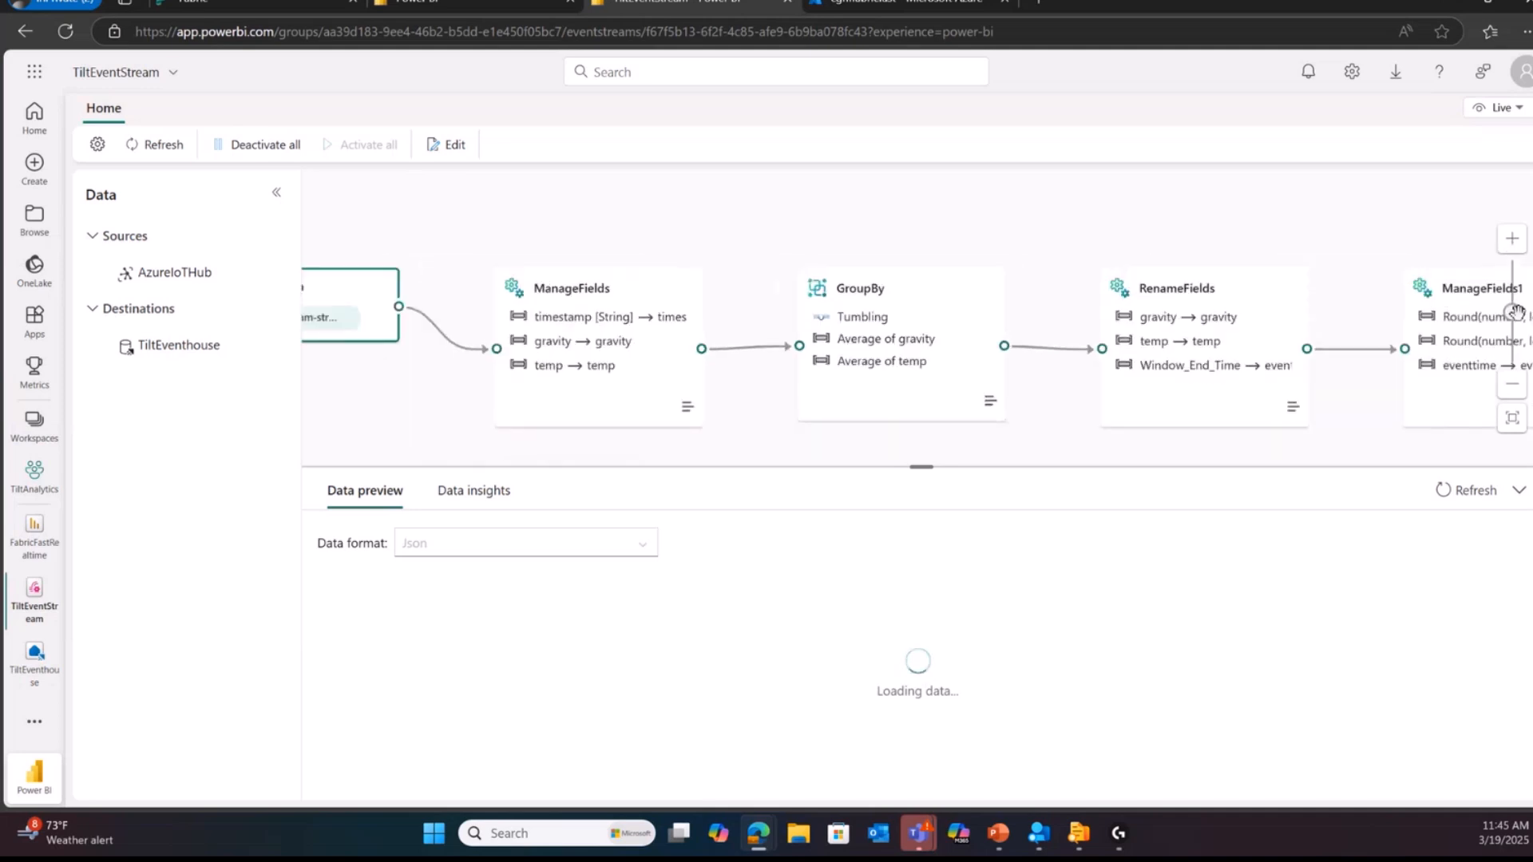
drag(411, 432, 976, 424)
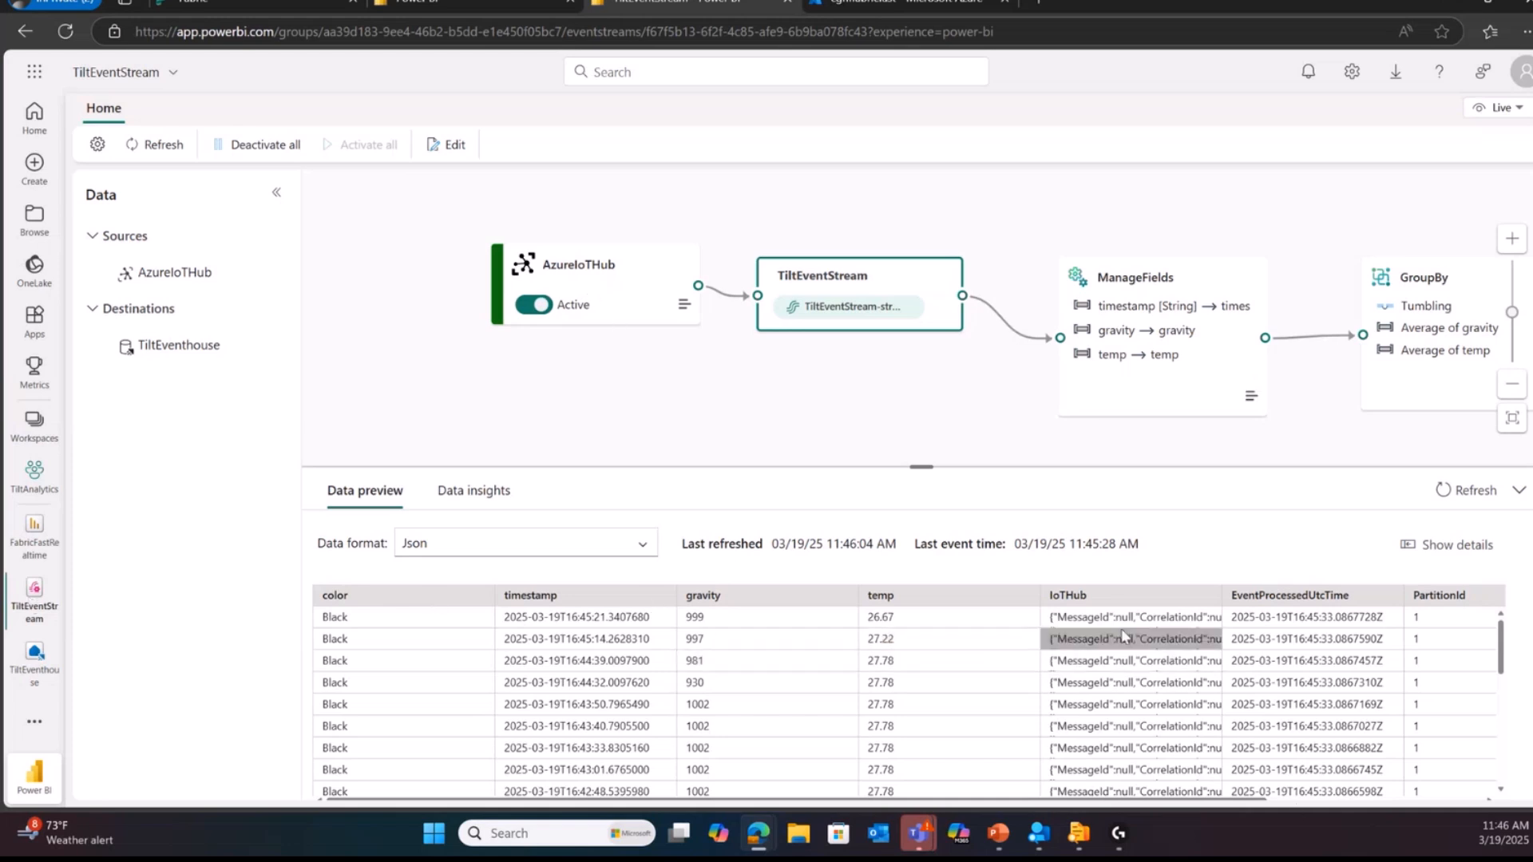
scroll(1242, 614, down, 10)
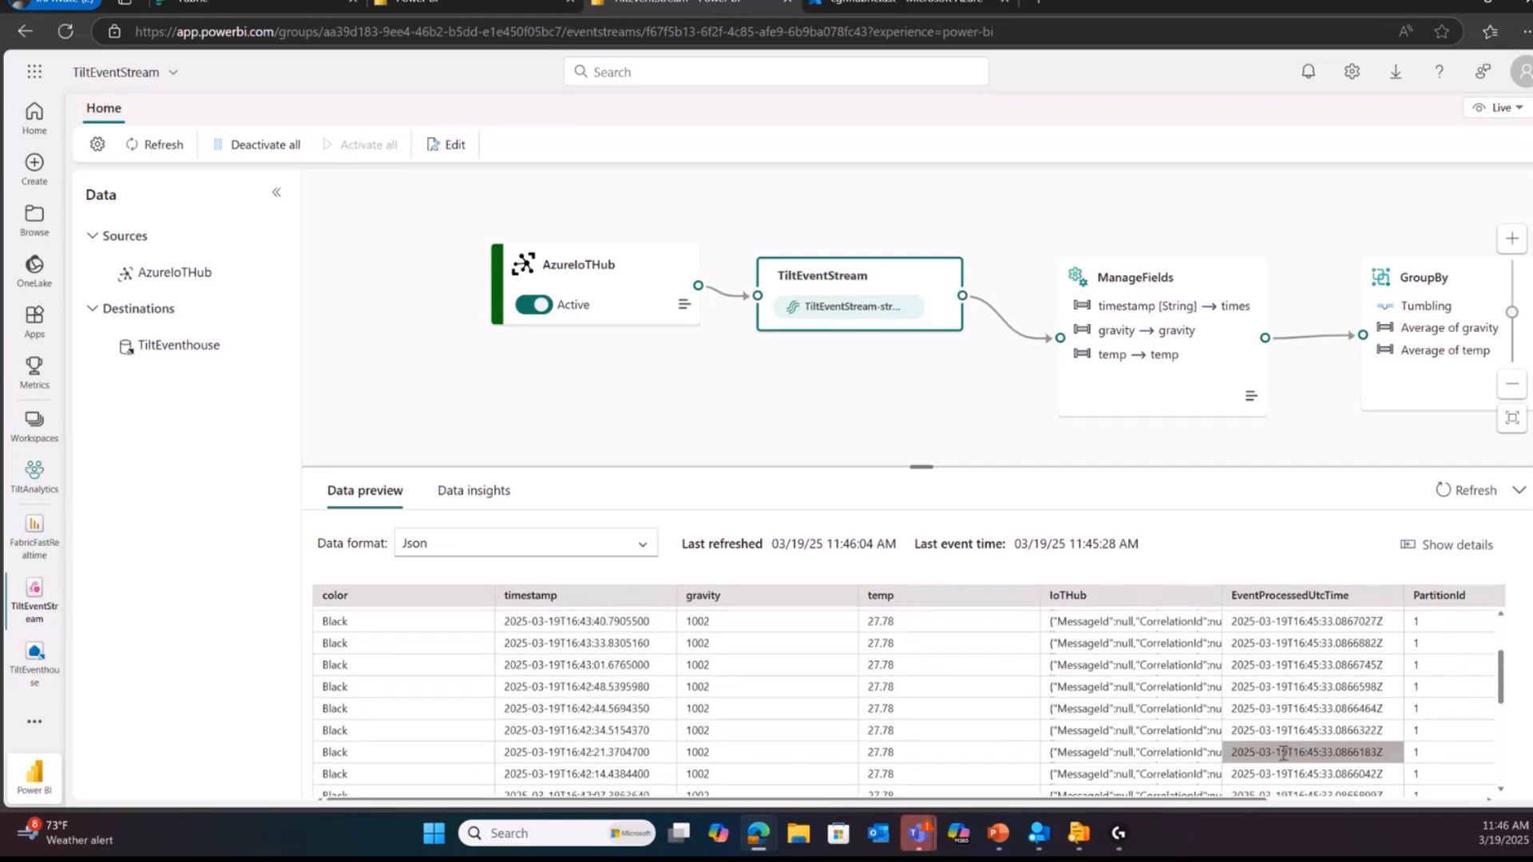
scroll(1213, 671, up, 10)
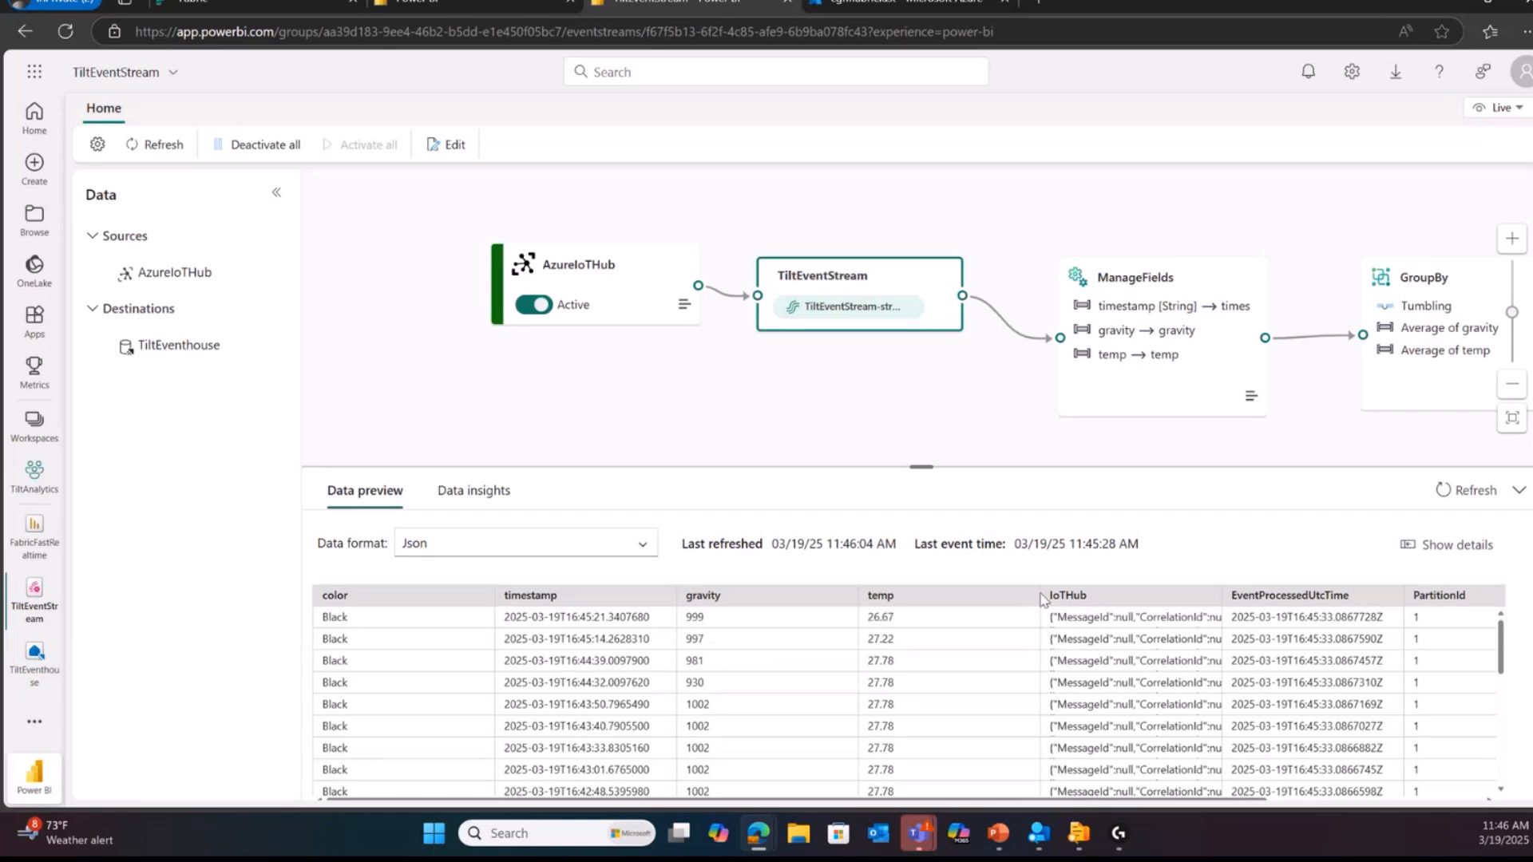
drag(746, 594, 749, 595)
Step: Follow the eventstream's transformations to the TiltEventhouse destination, viewing the GroupBy configuration on the way
scroll(817, 433, right, 5)
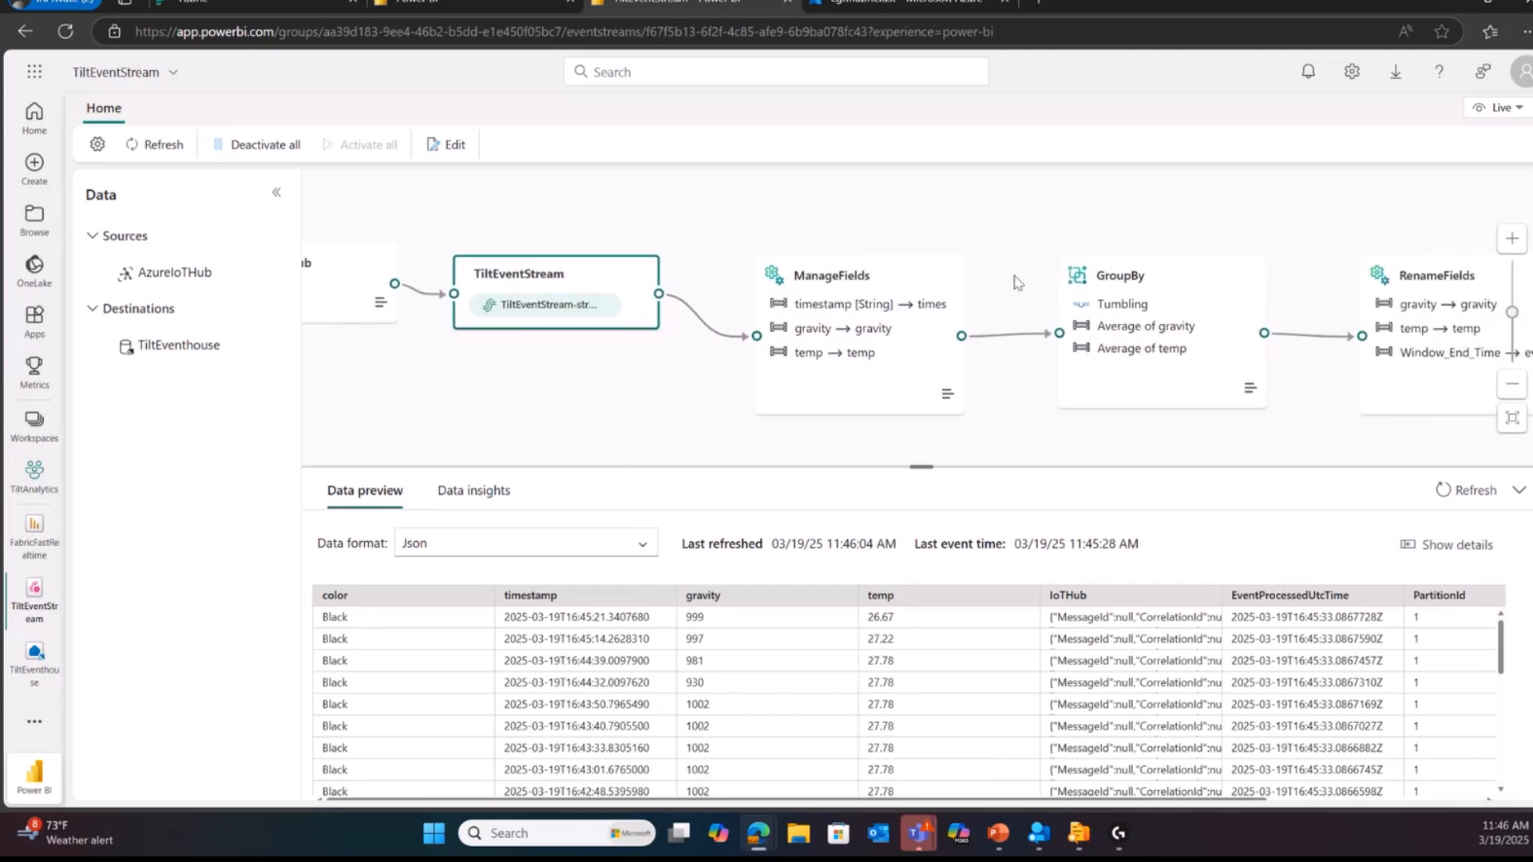
scroll(568, 280, right, 6)
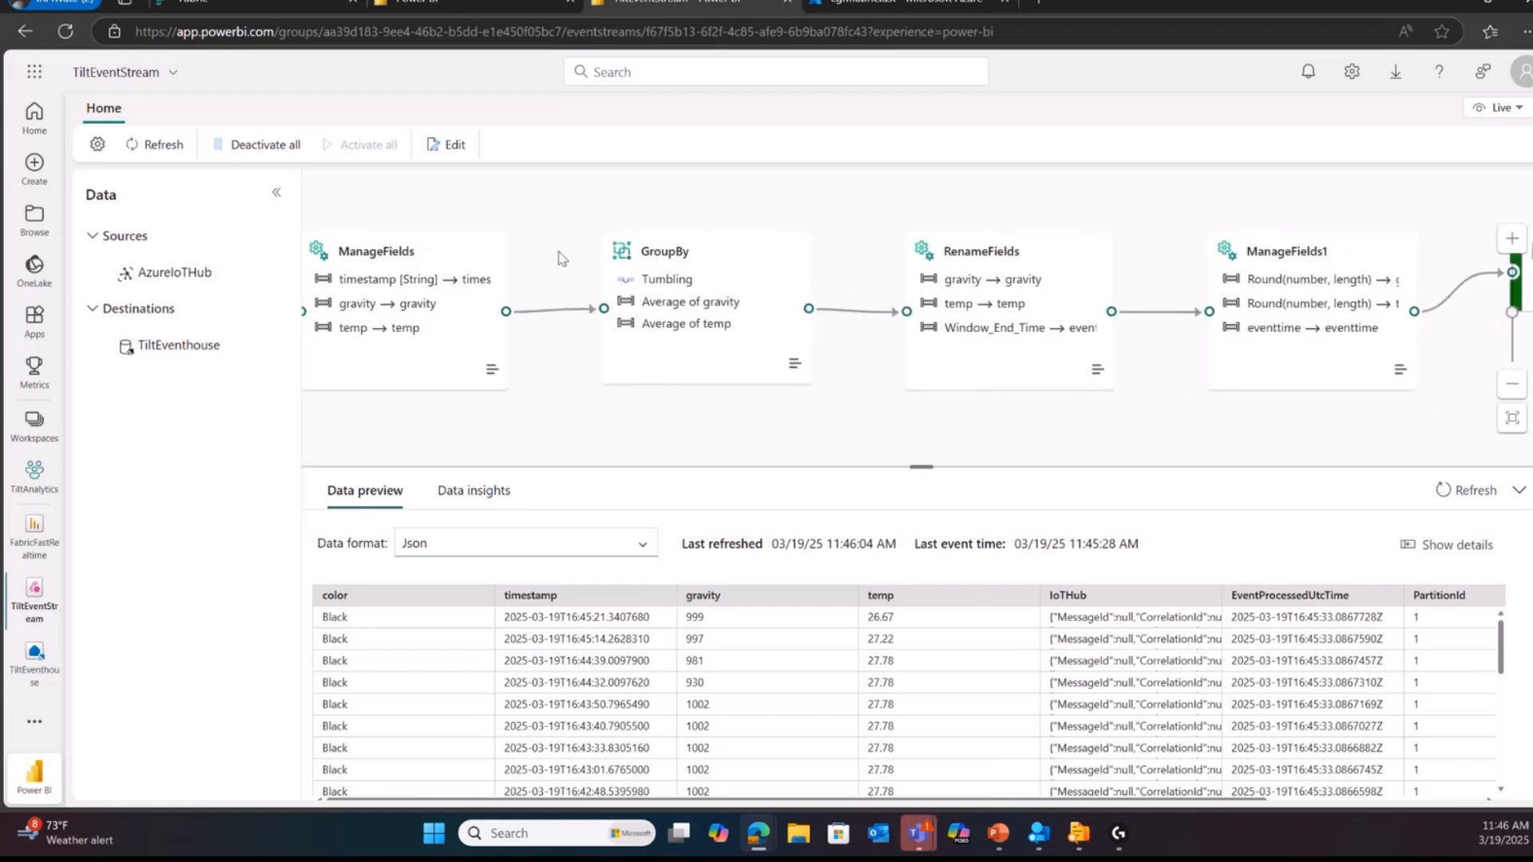
click(743, 289)
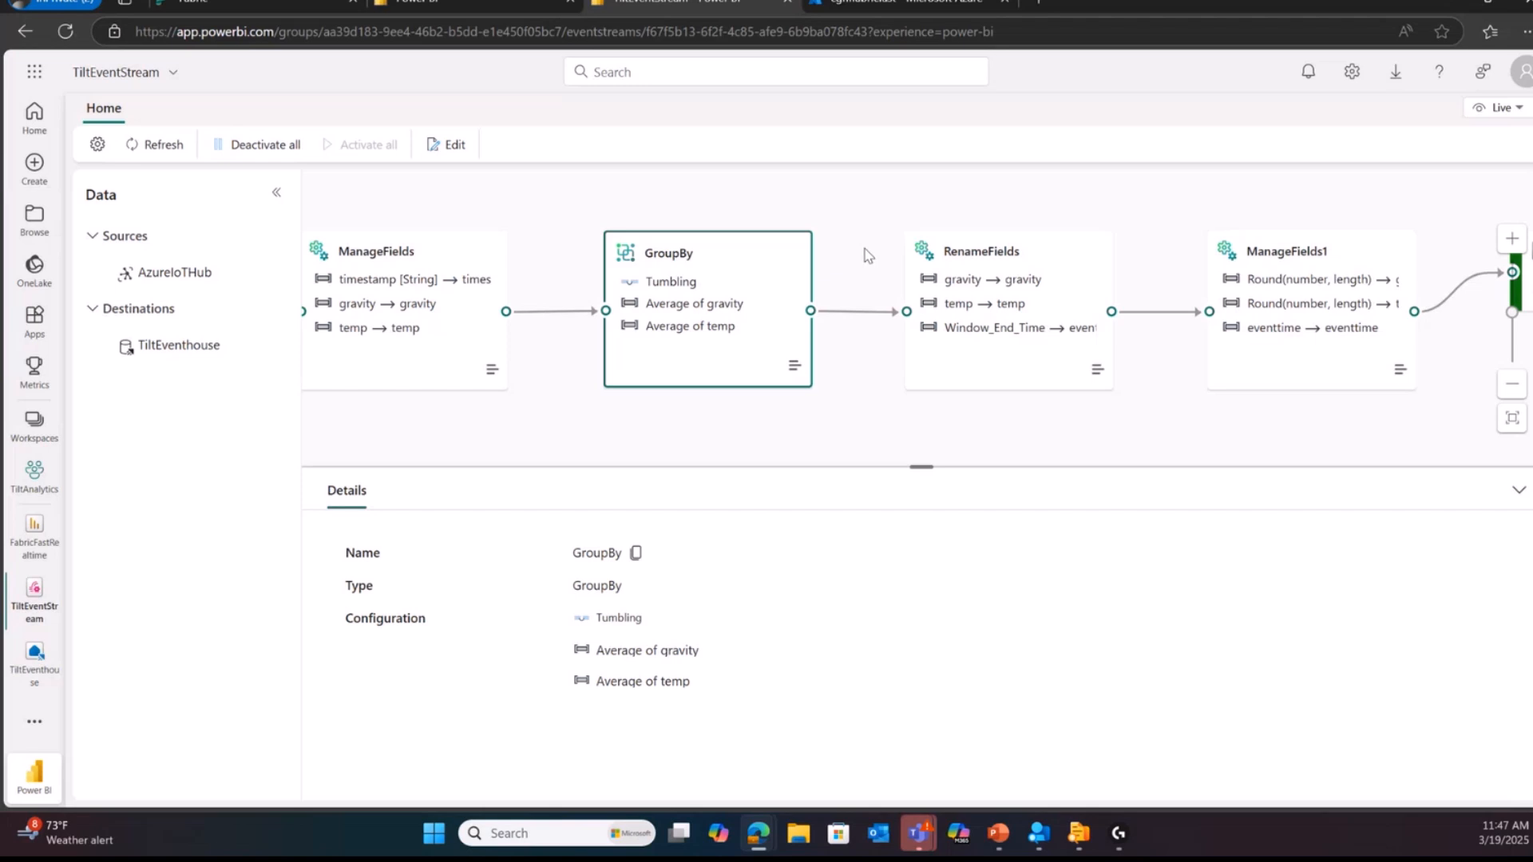
drag(869, 237, 356, 224)
drag(929, 363, 789, 436)
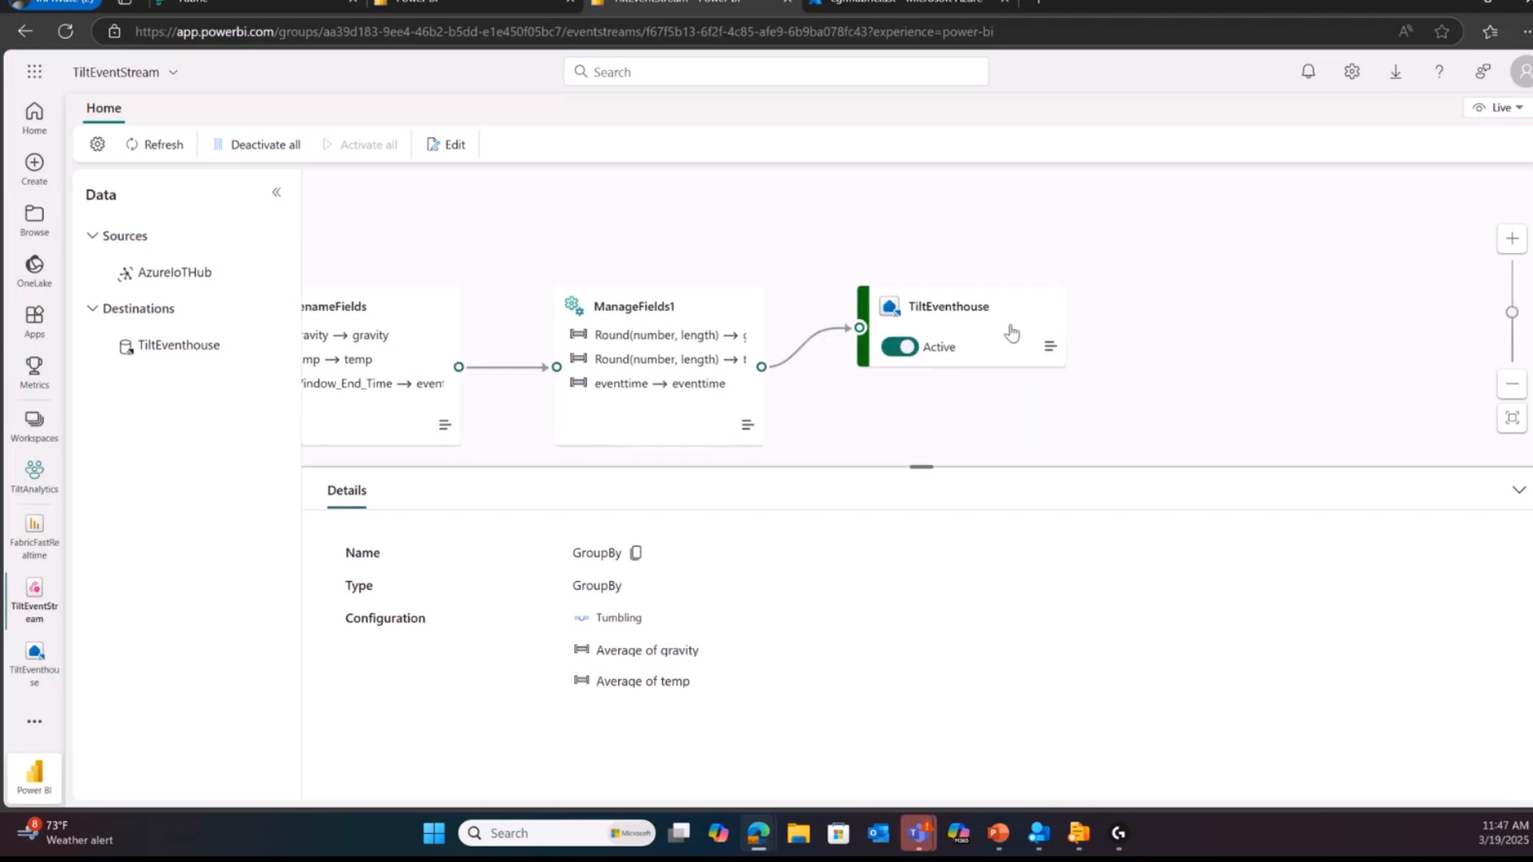
Step: Open the TiltEventhouse KQL database from the TiltAnalytics workspace and review its data activity and TiltEvents ingestion and storage figures
click(45, 476)
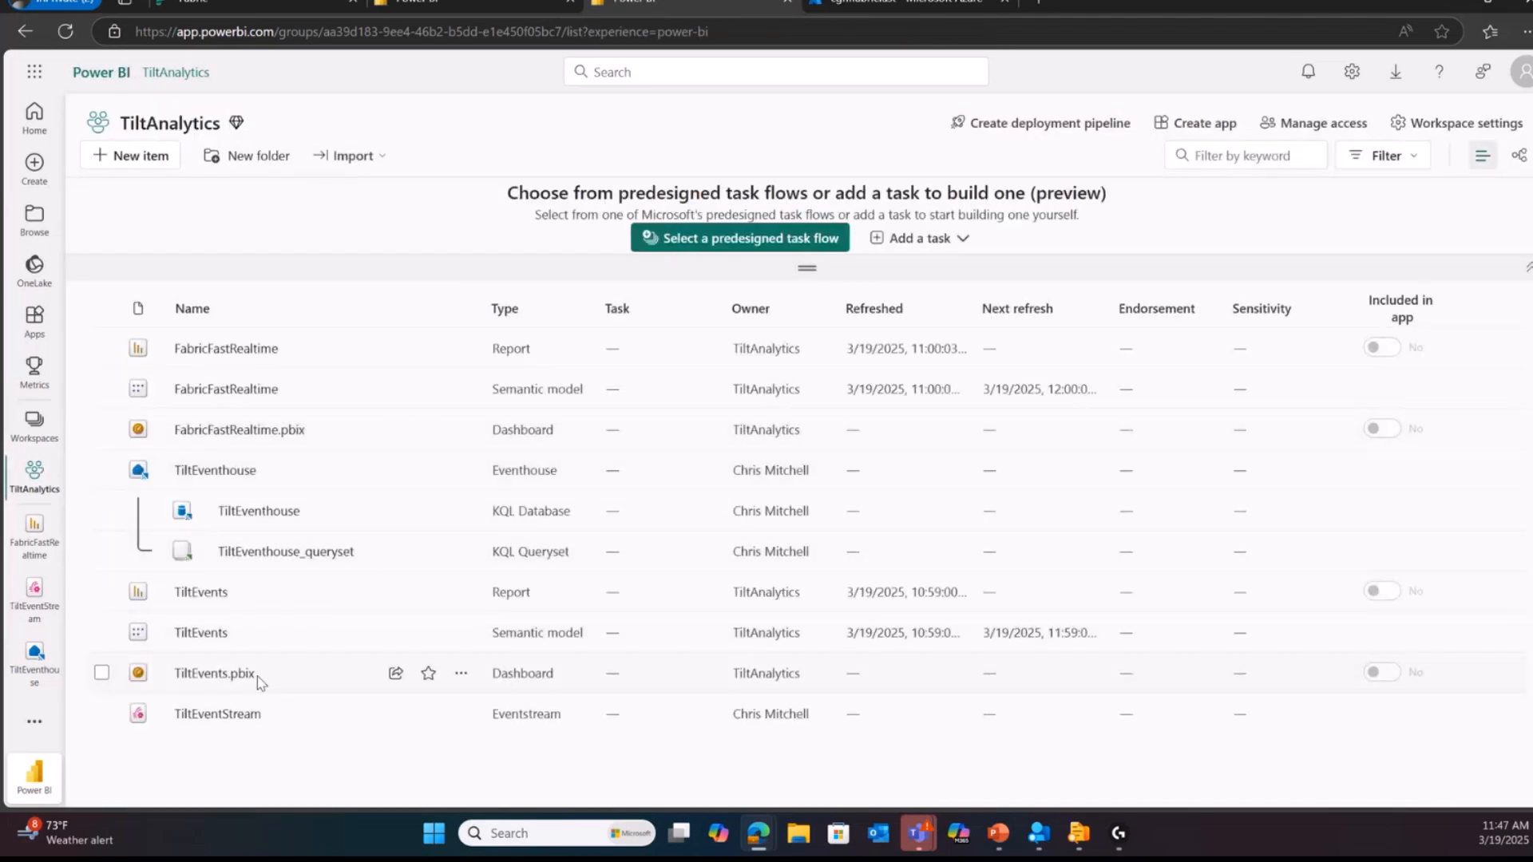
click(264, 516)
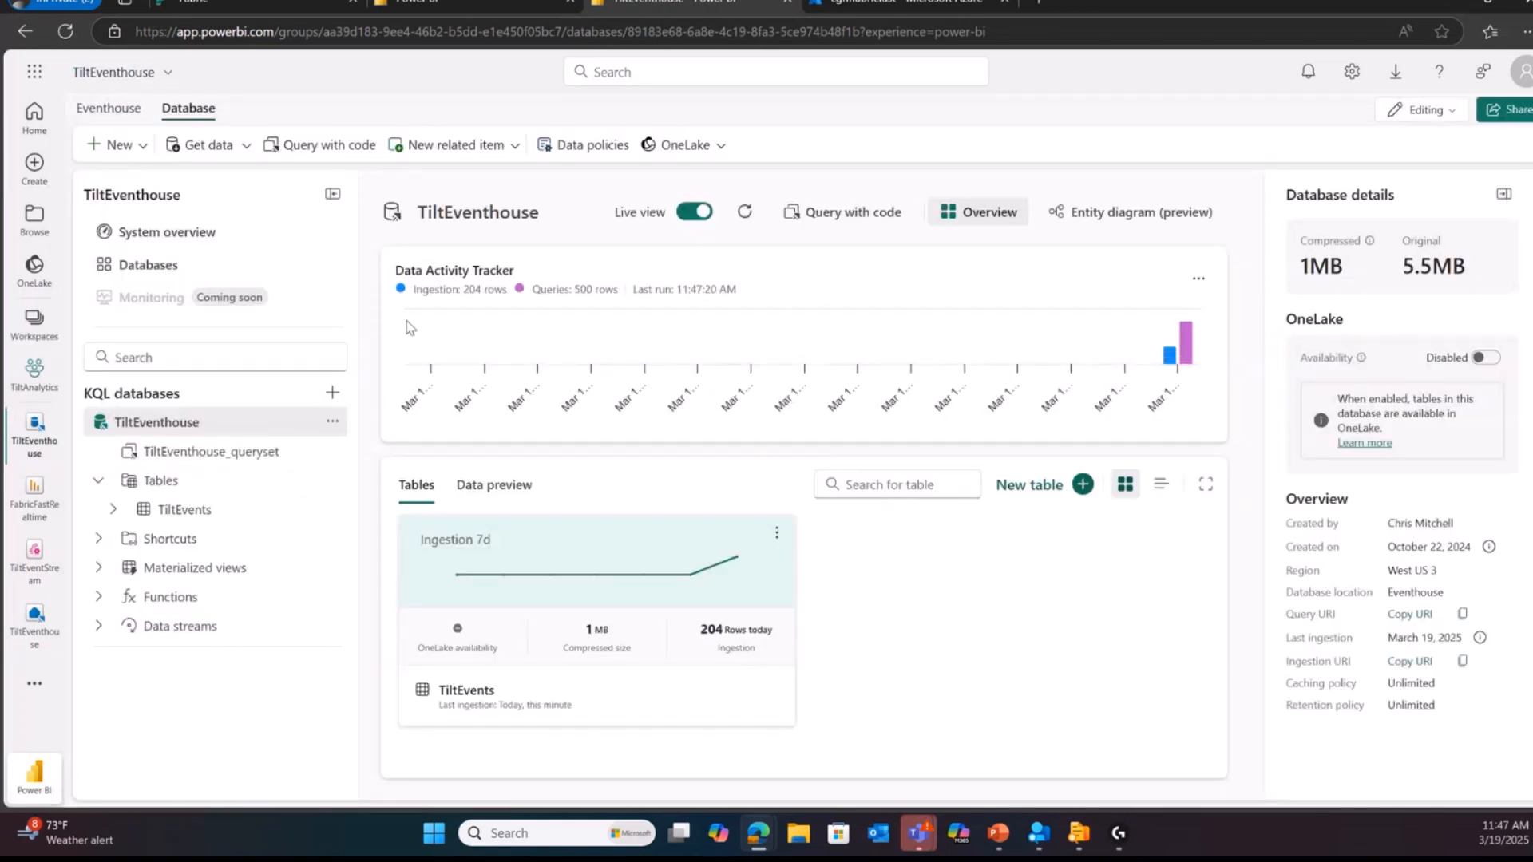
mouse_move(1170, 358)
mouse_move(703, 632)
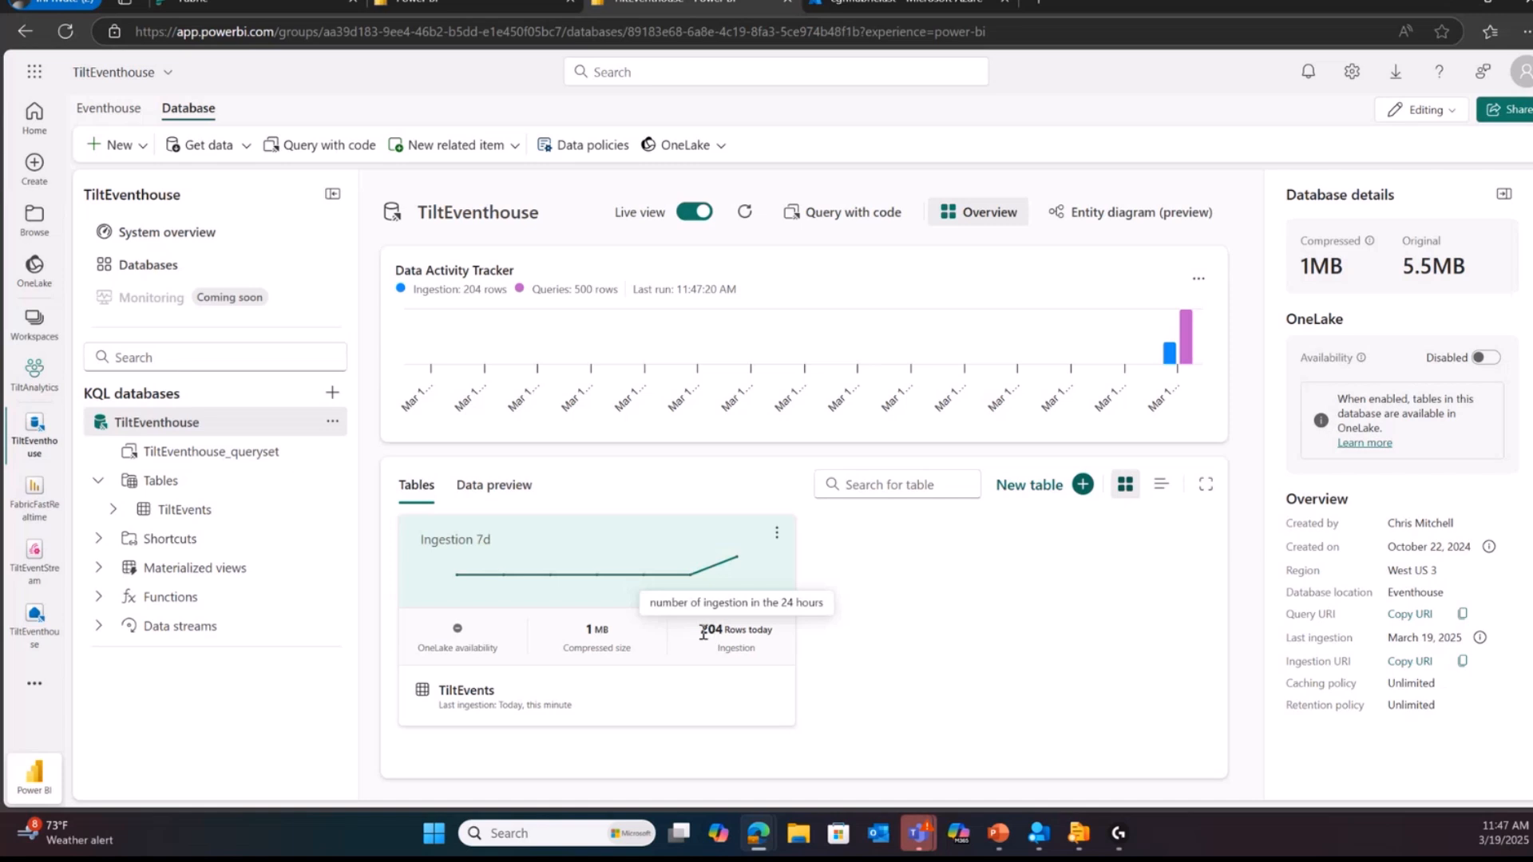
mouse_move(583, 638)
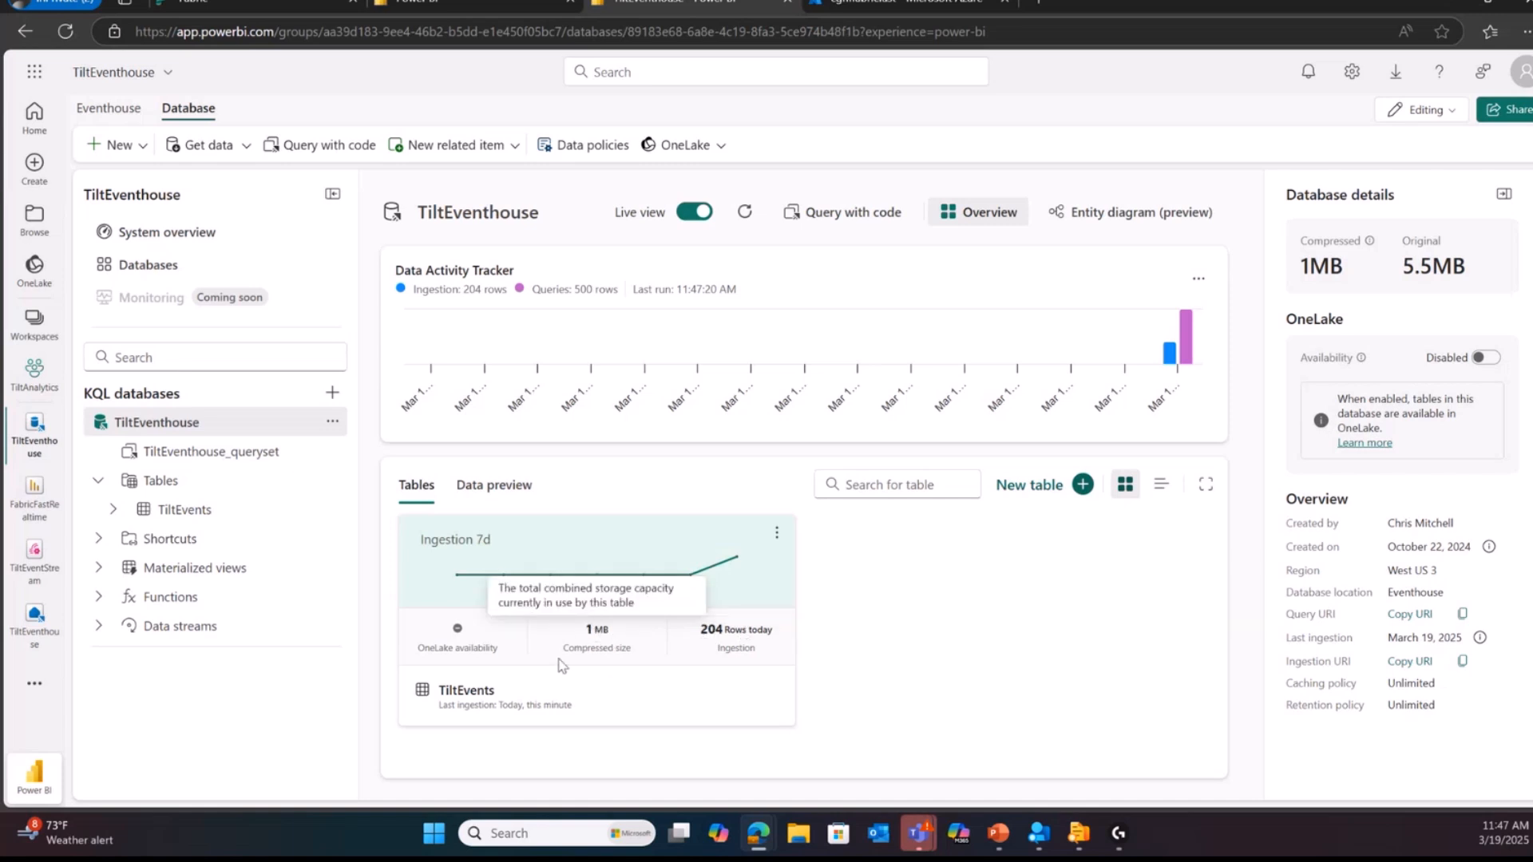
mouse_move(765, 661)
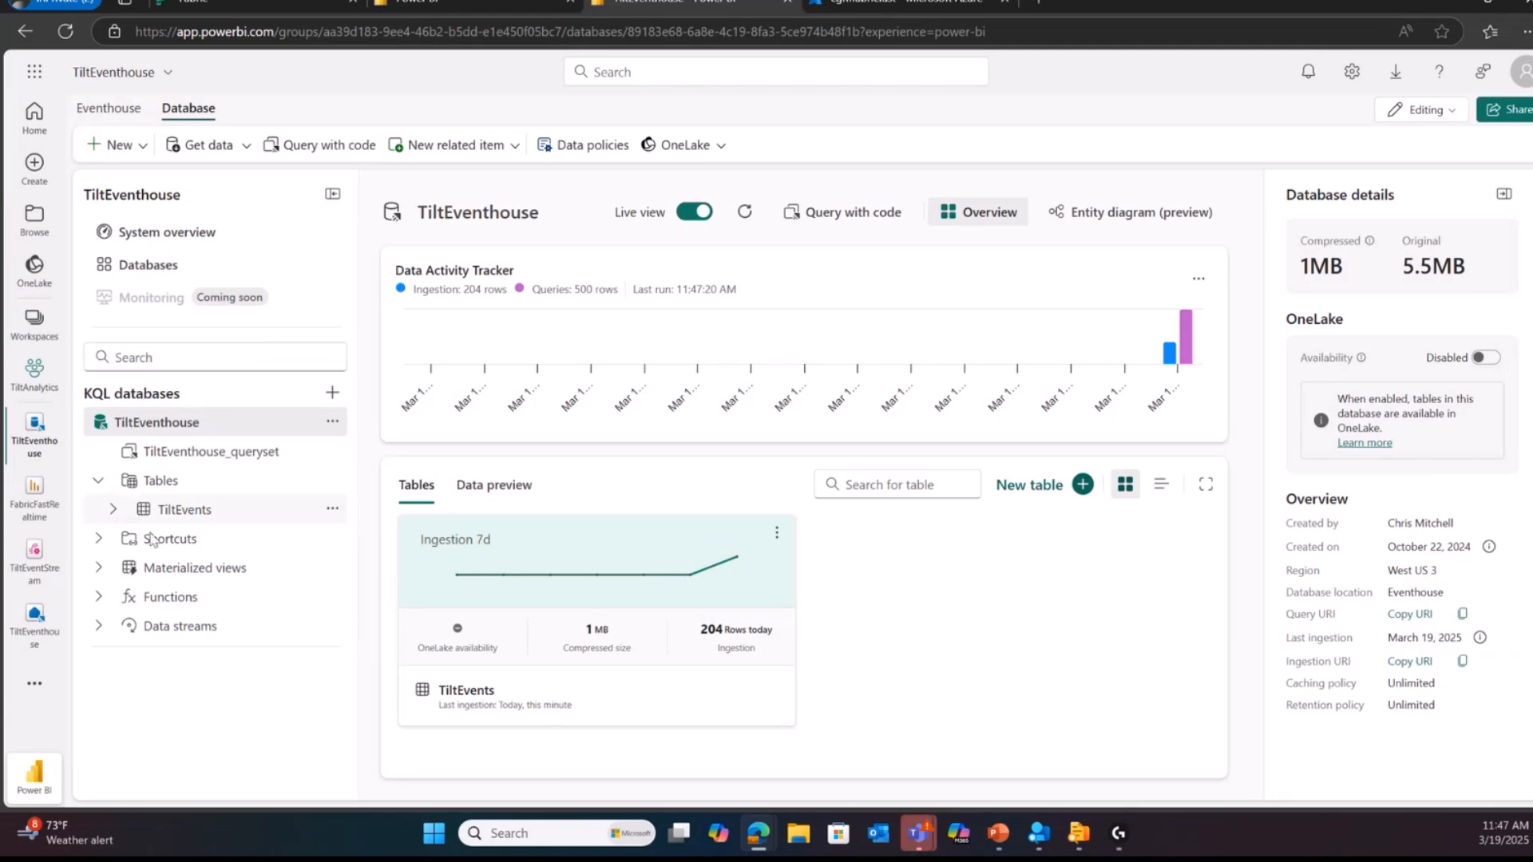
Step: Open the TiltEvents table and browse its data preview down to the most recent records
click(252, 519)
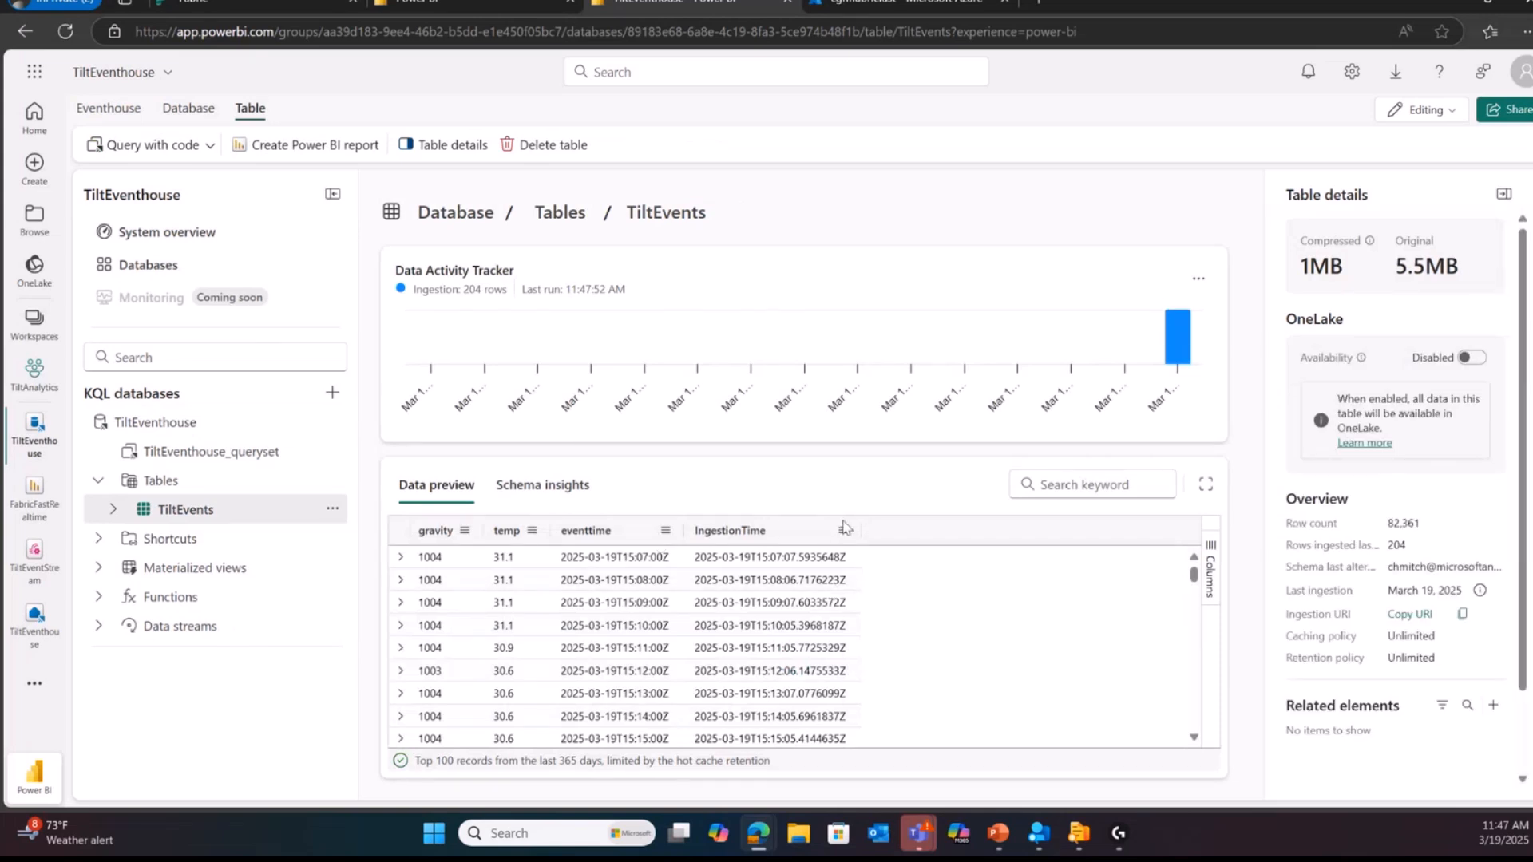
scroll(601, 648, down, 20)
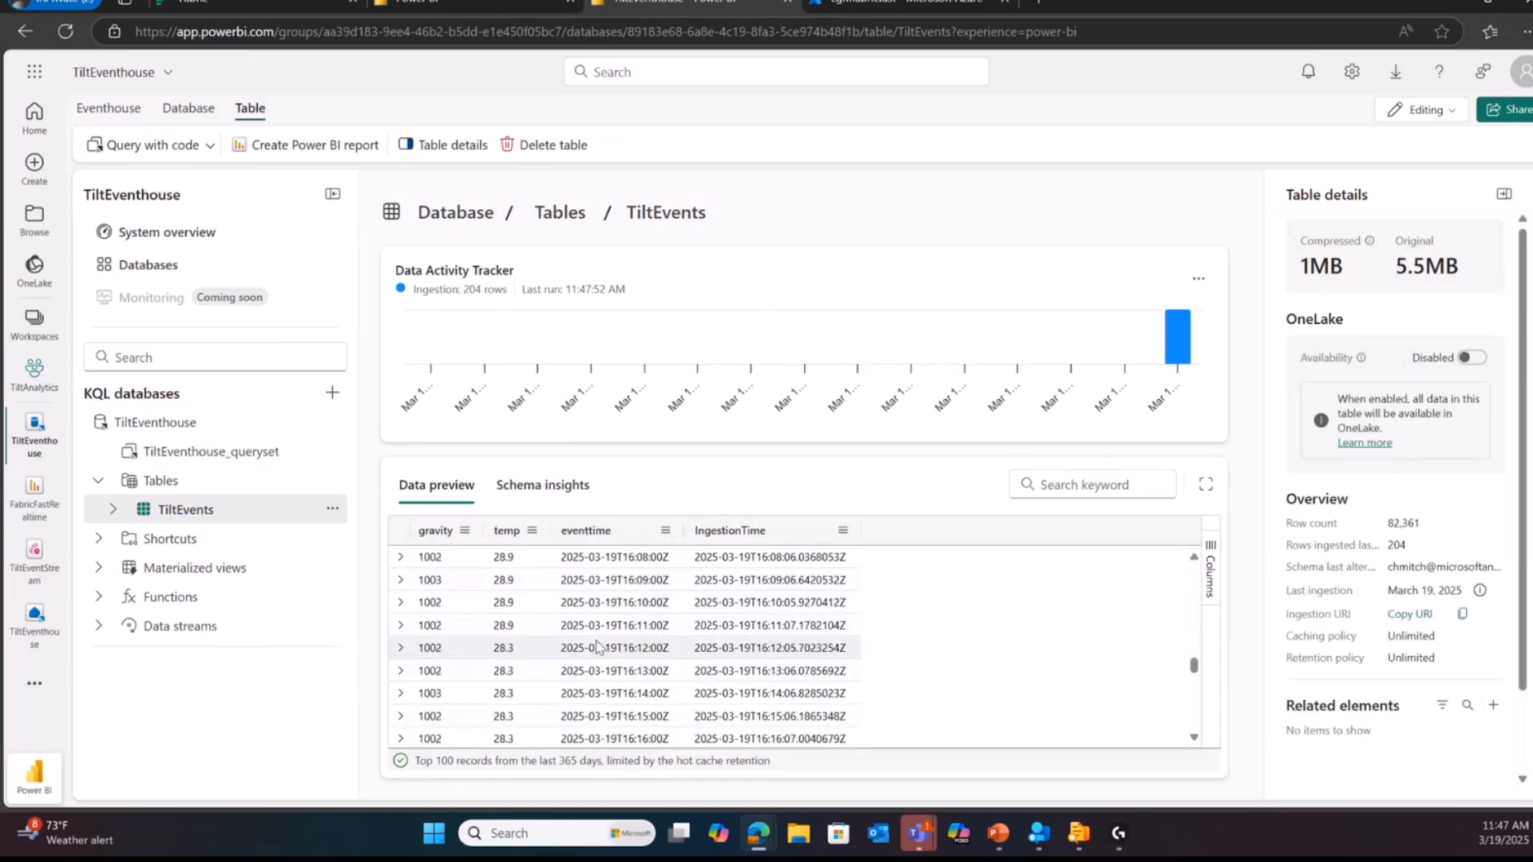
scroll(601, 648, down, 2)
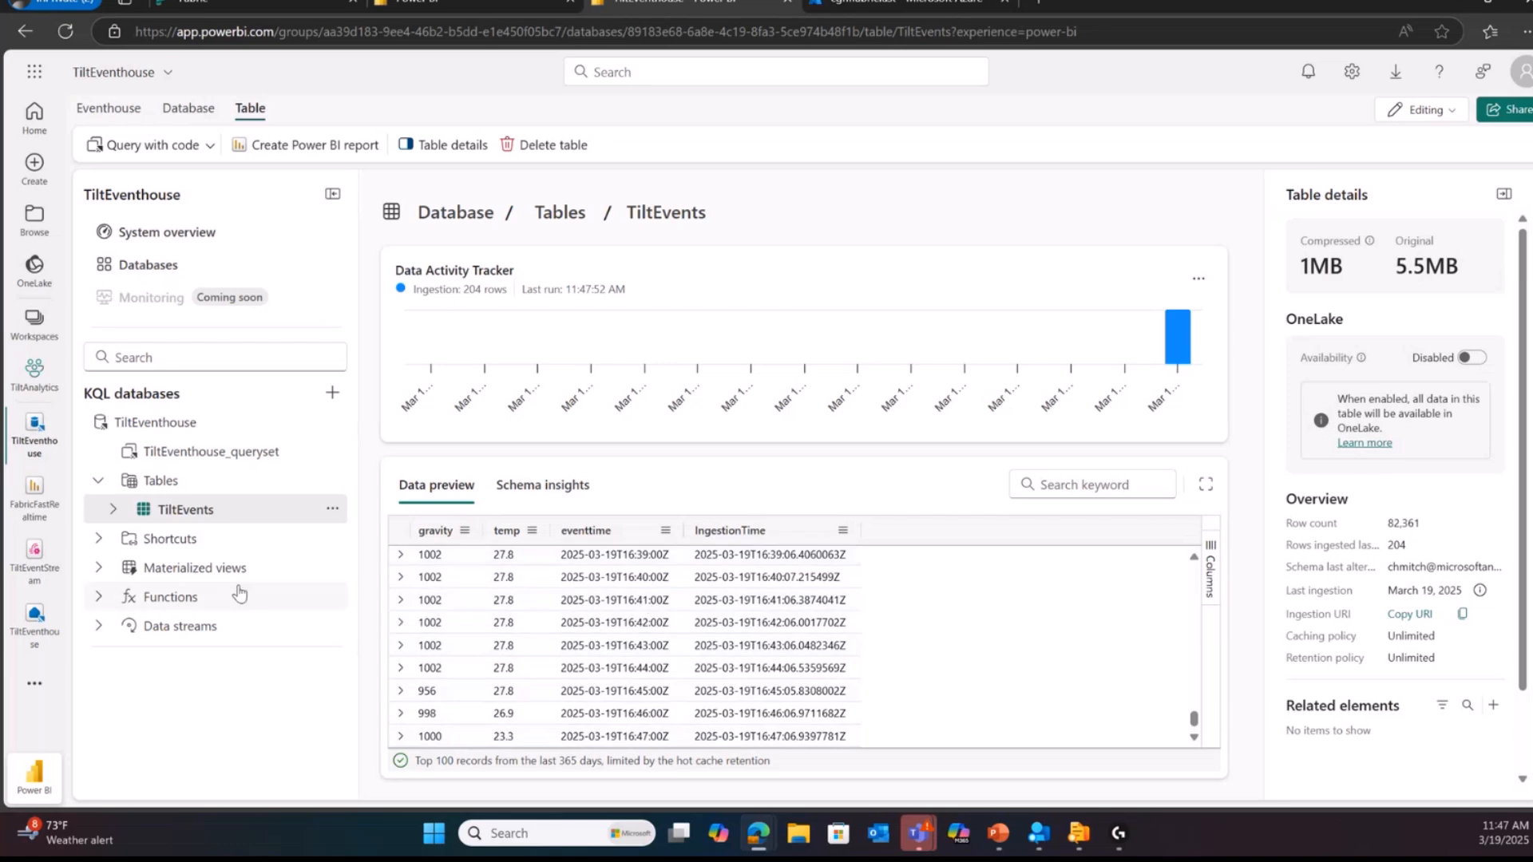
click(255, 509)
Step: Return to the TiltAnalytics workspace and open TiltEventhouse_queryset
click(35, 373)
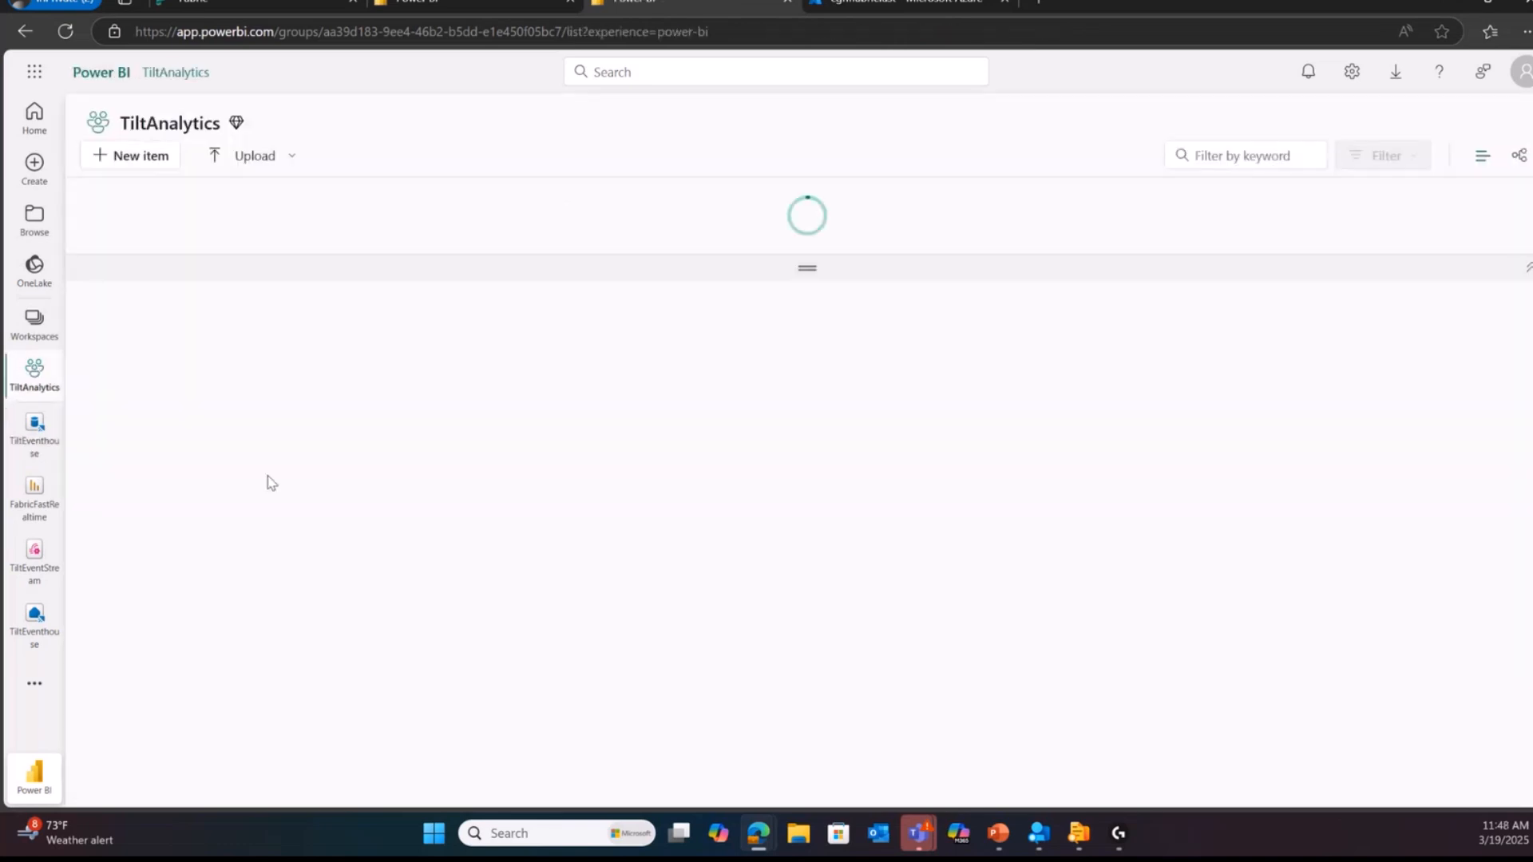
click(270, 549)
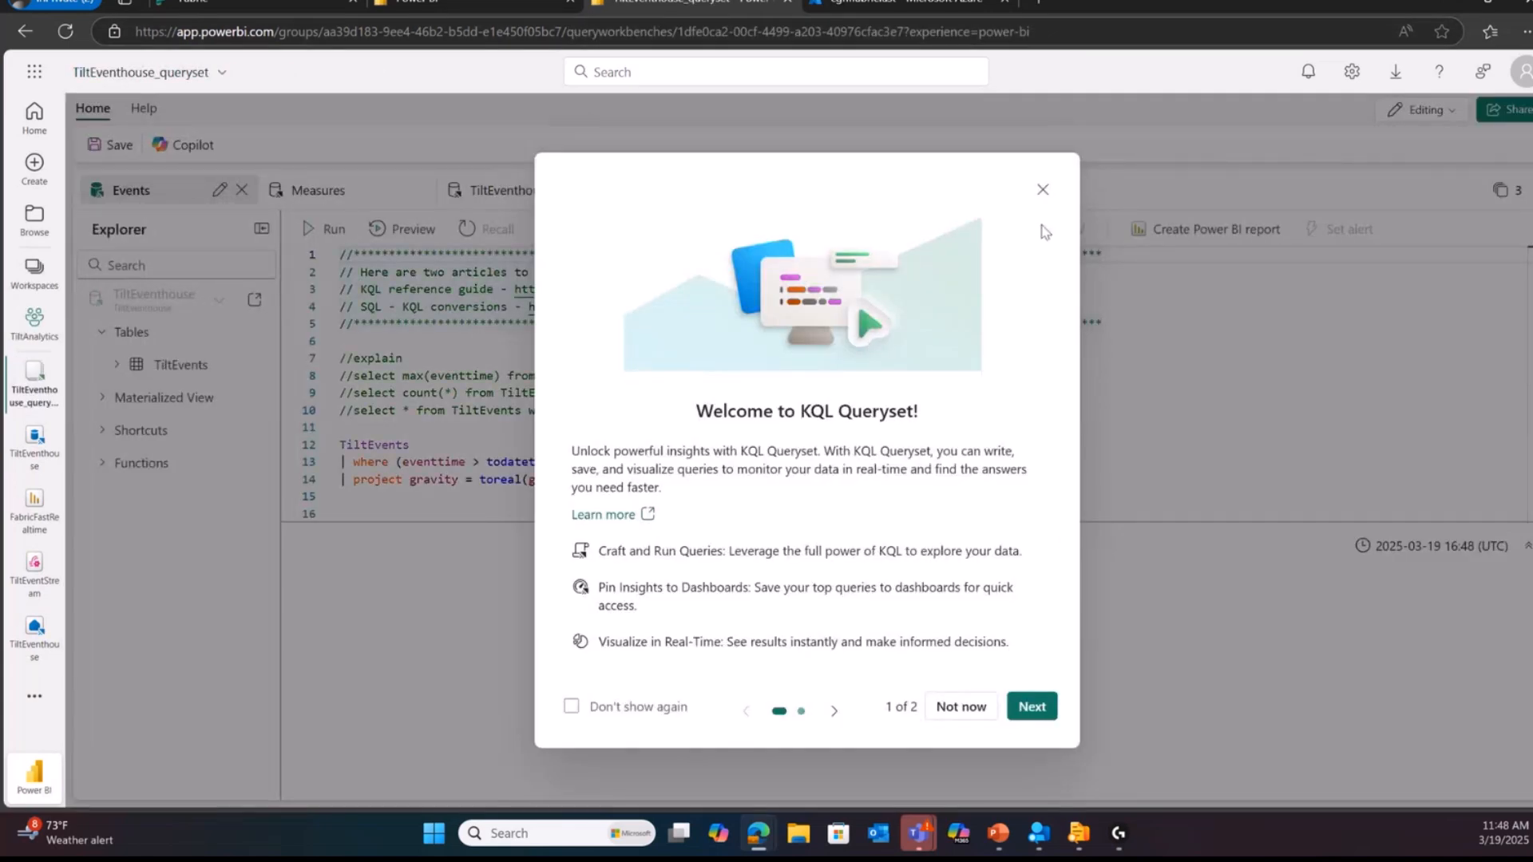
Step: Dismiss the KQL Queryset welcome dialog and examine the Events query's TiltEvents source, where filter and project line
click(1043, 192)
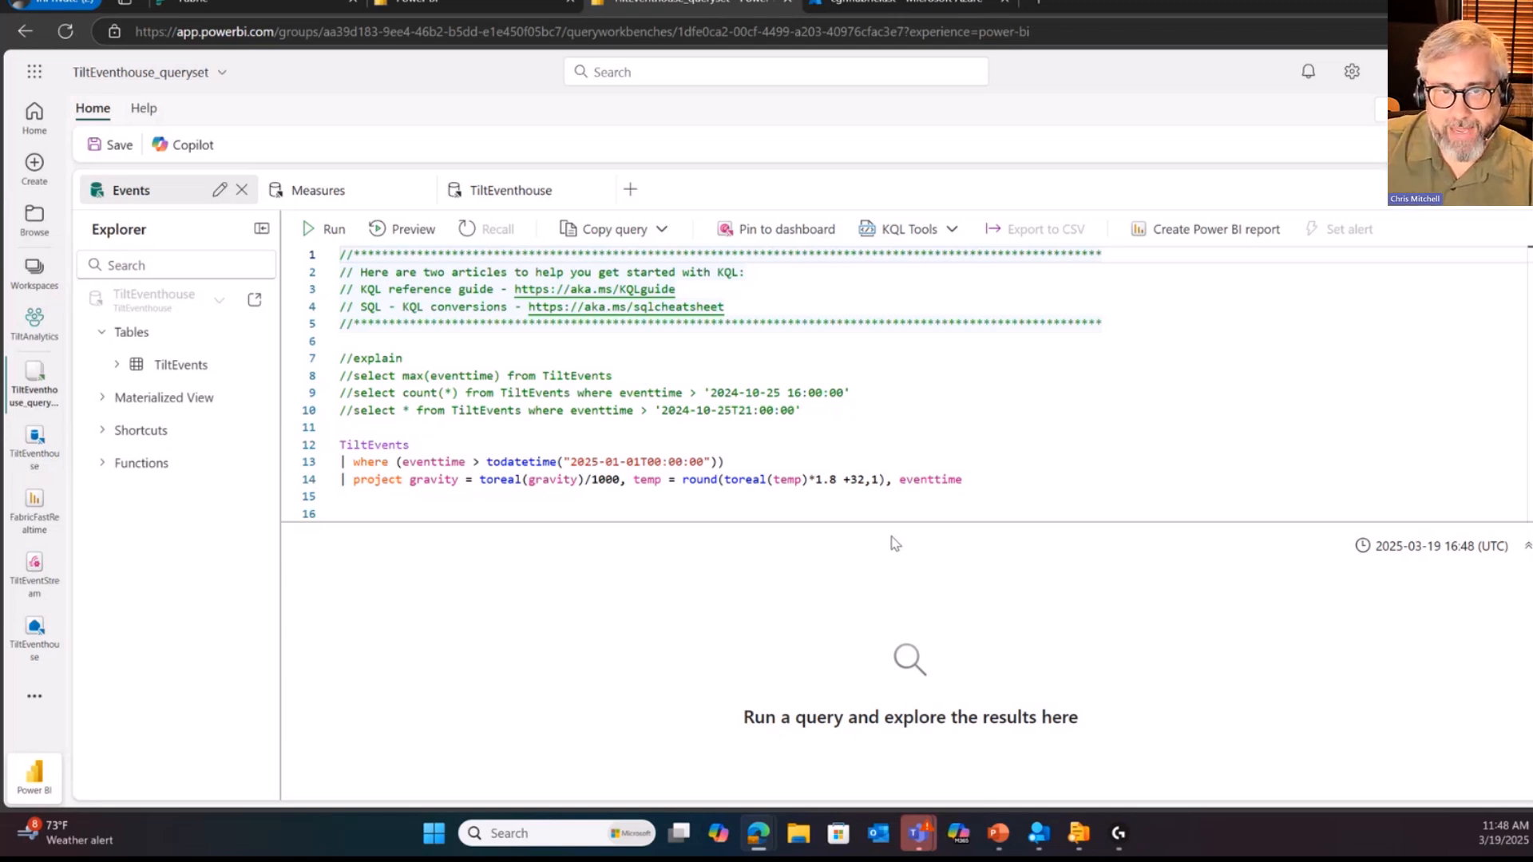
double_click(345, 444)
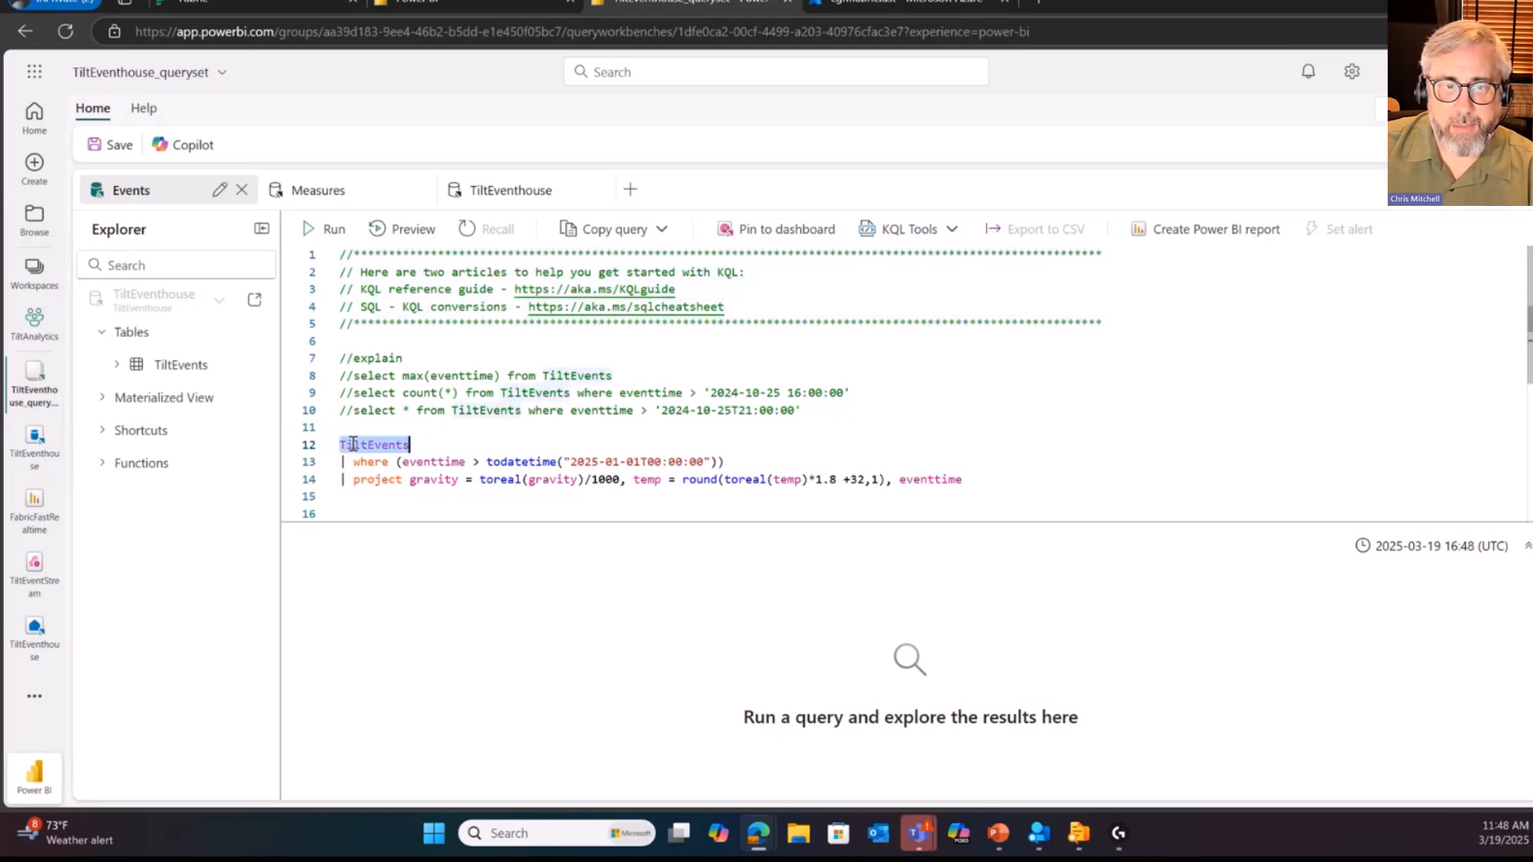
drag(806, 454, 336, 456)
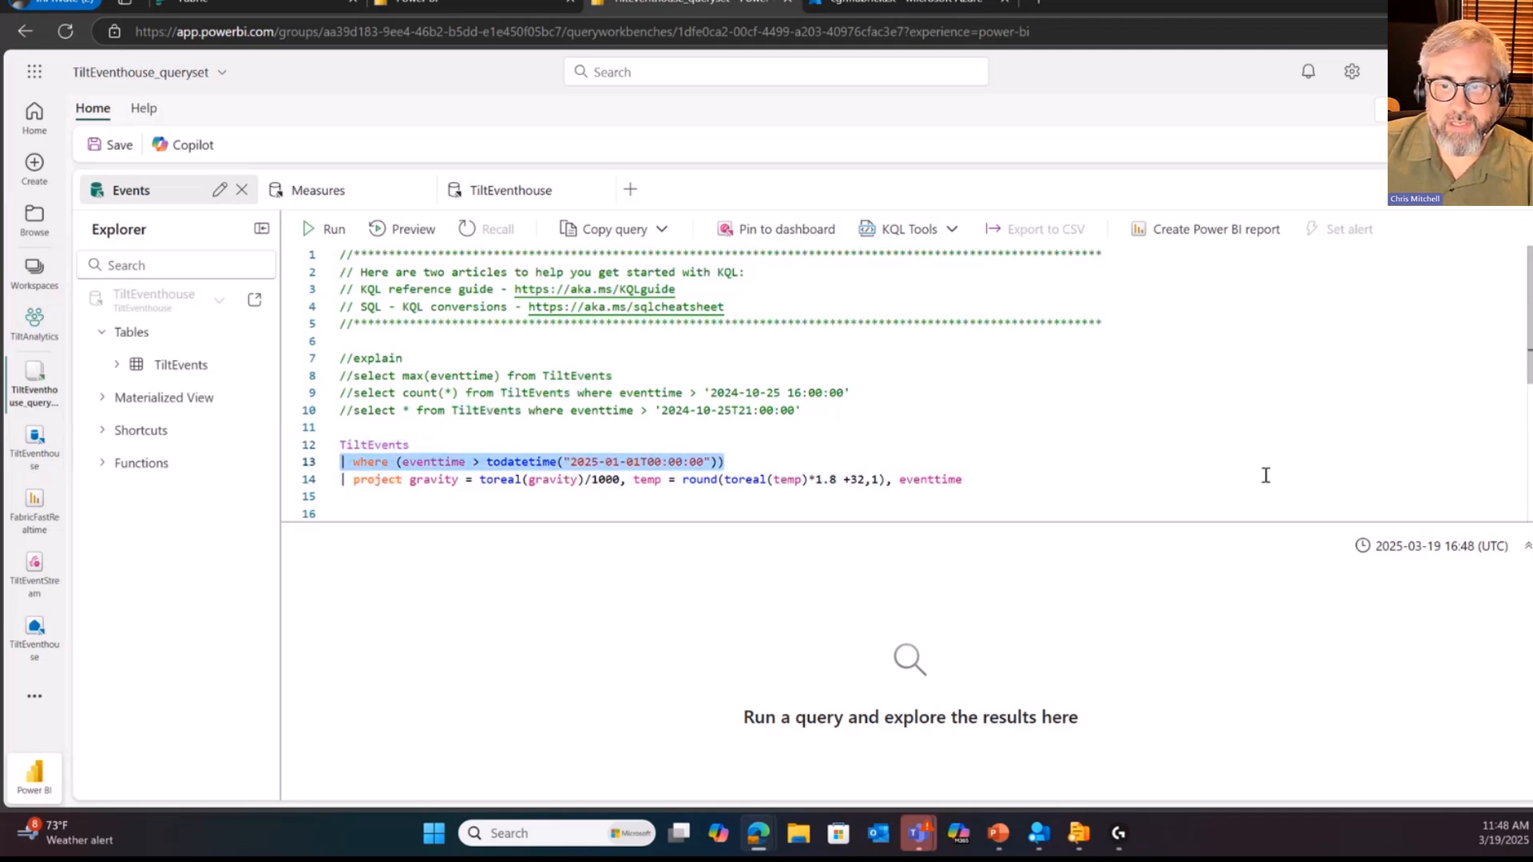
drag(1026, 487, 340, 479)
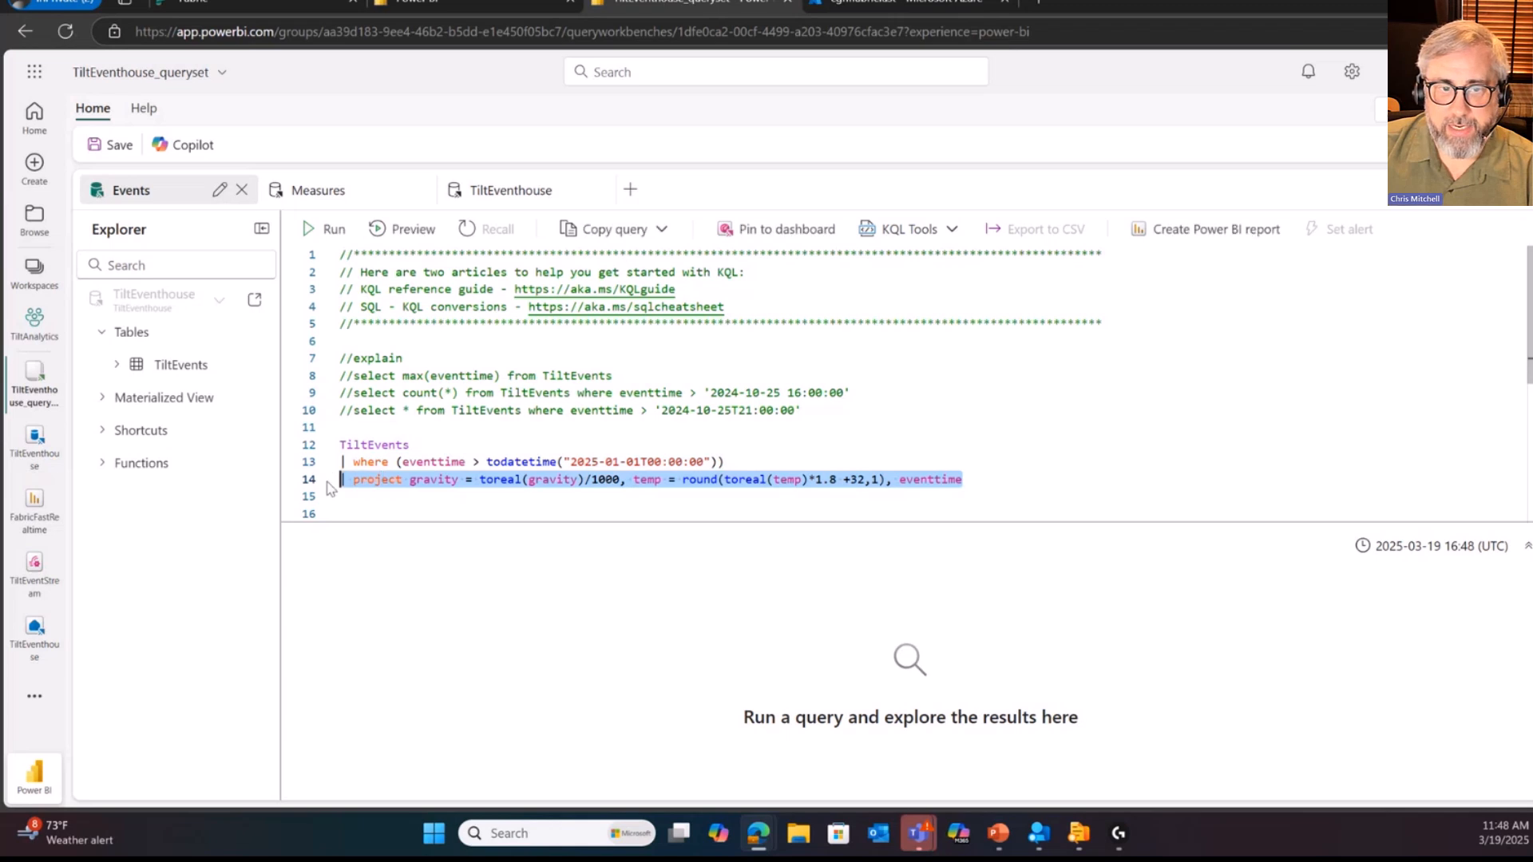
double_click(370, 462)
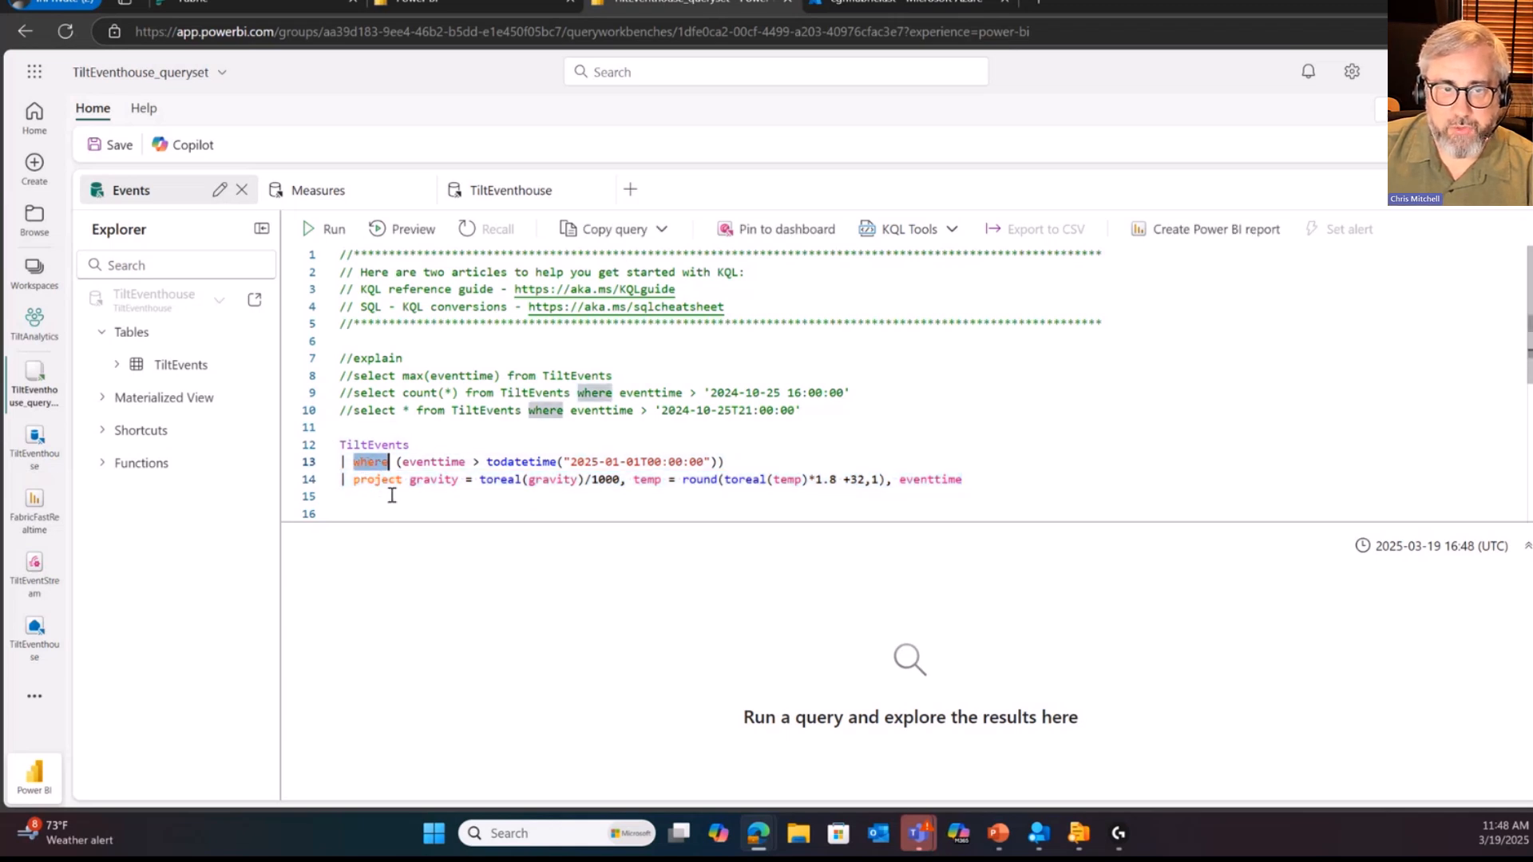
click(367, 489)
click(374, 480)
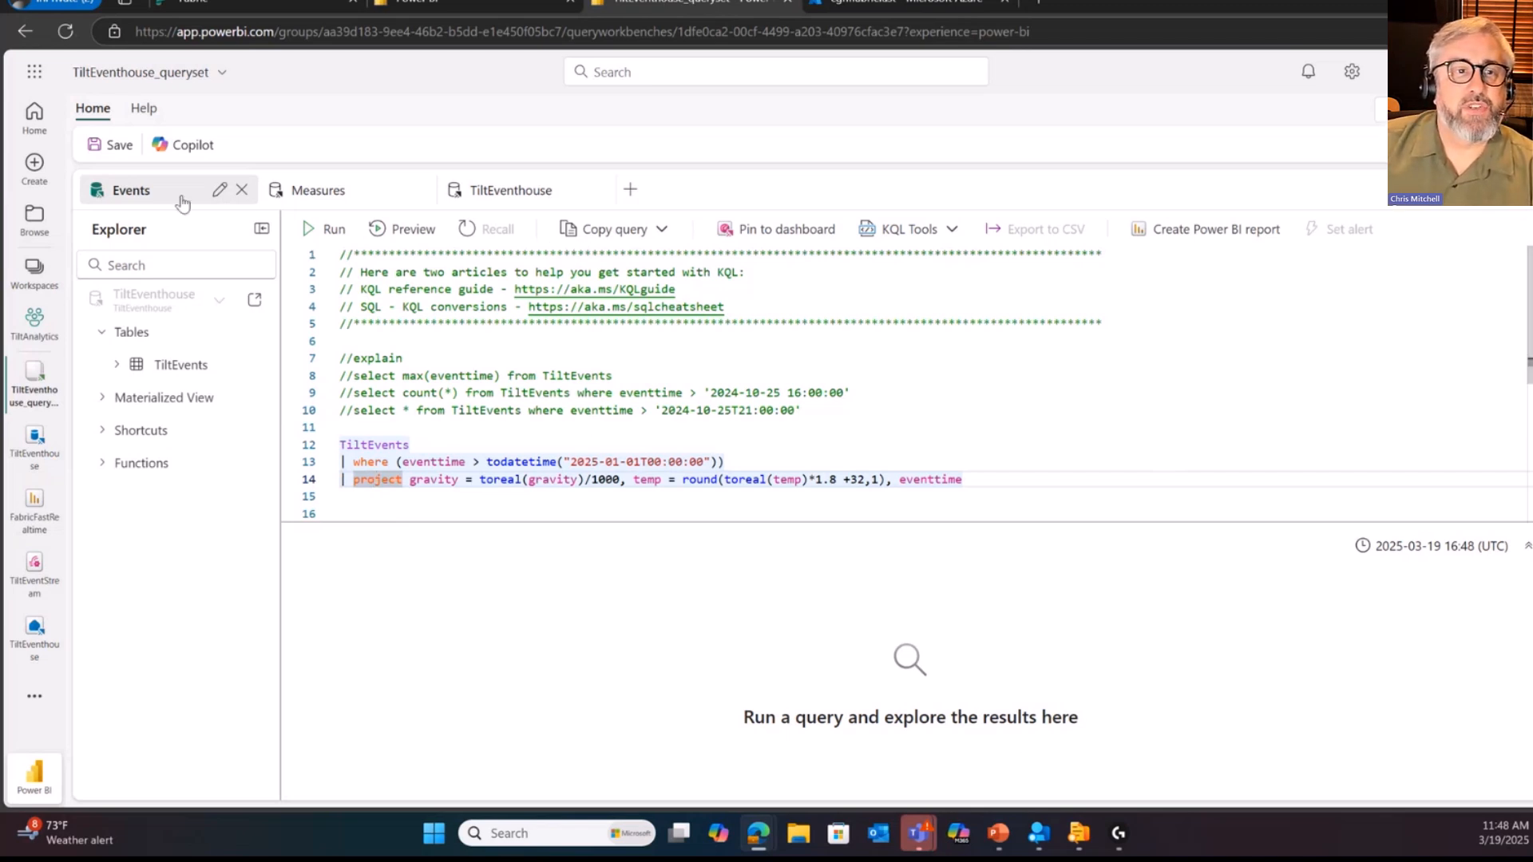
Step: Run the TiltEvents query in the Events query set to list gravity, temp and eventtime
click(1012, 491)
click(311, 232)
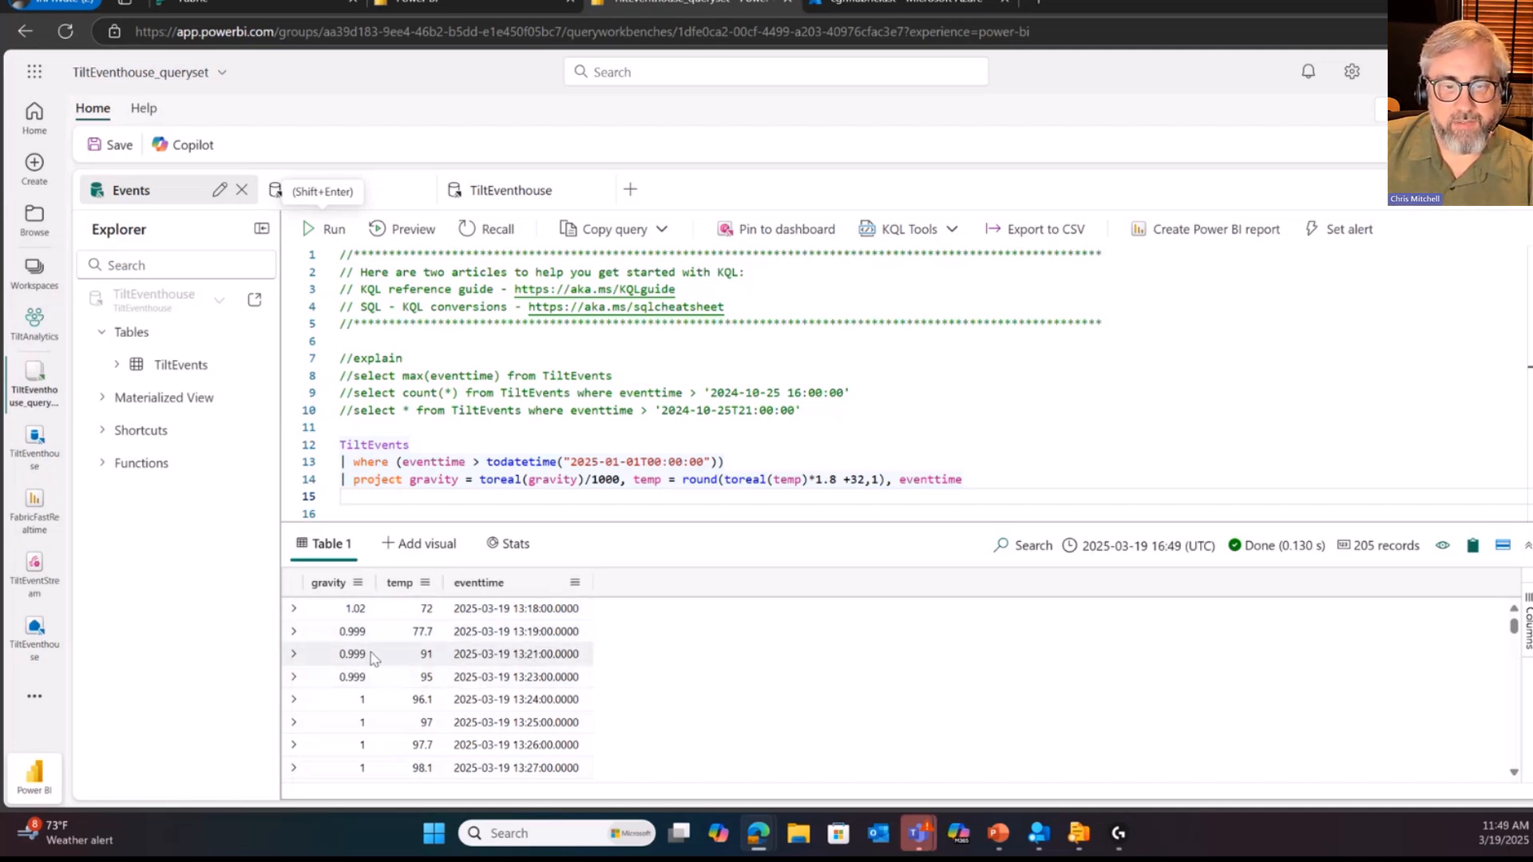
click(1070, 376)
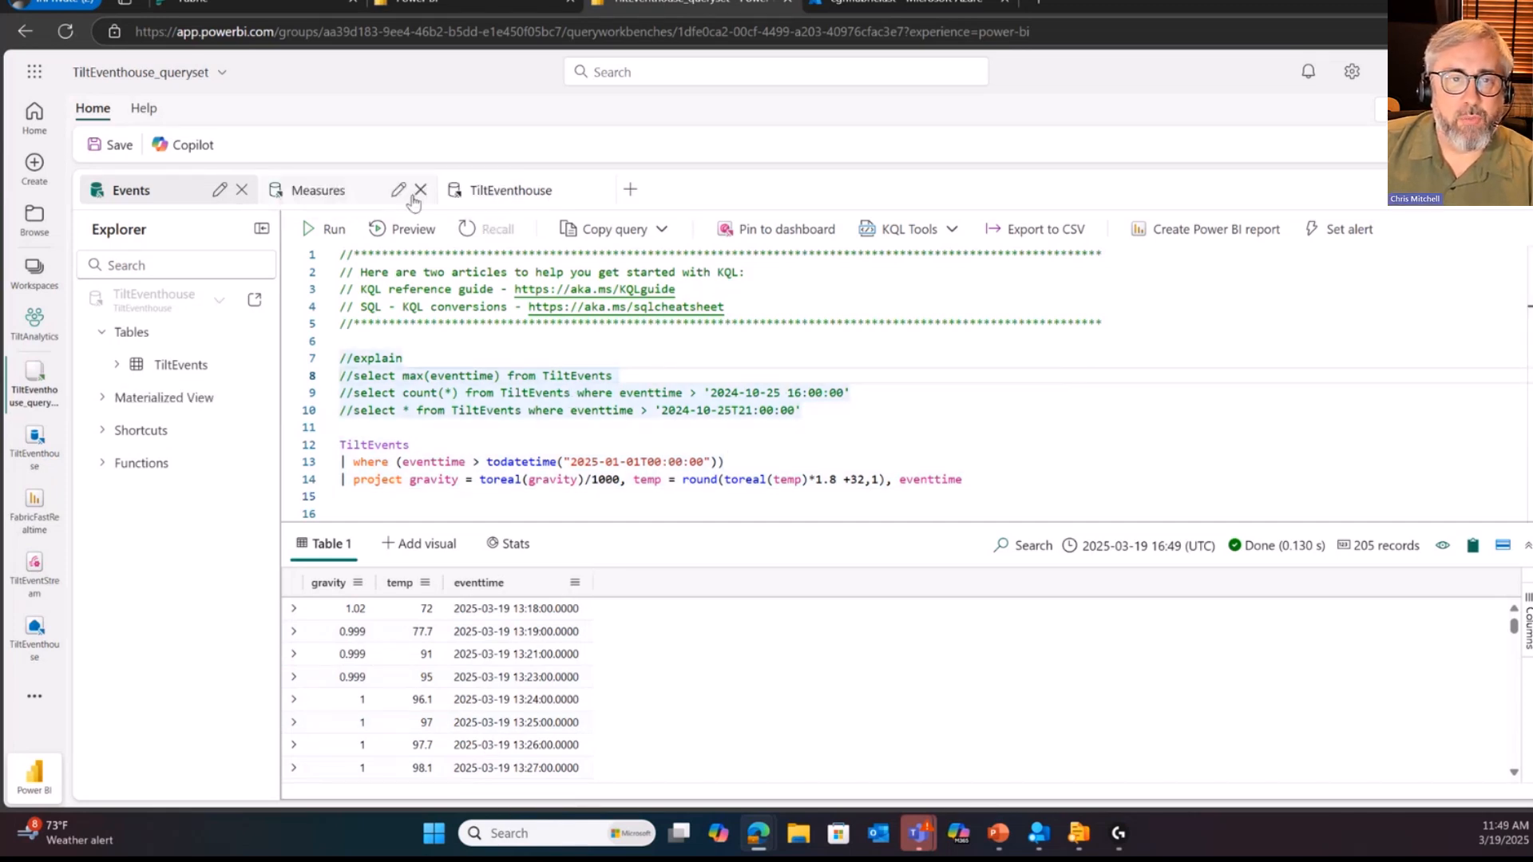
Step: Open the Measures query and try to run it as written
click(343, 193)
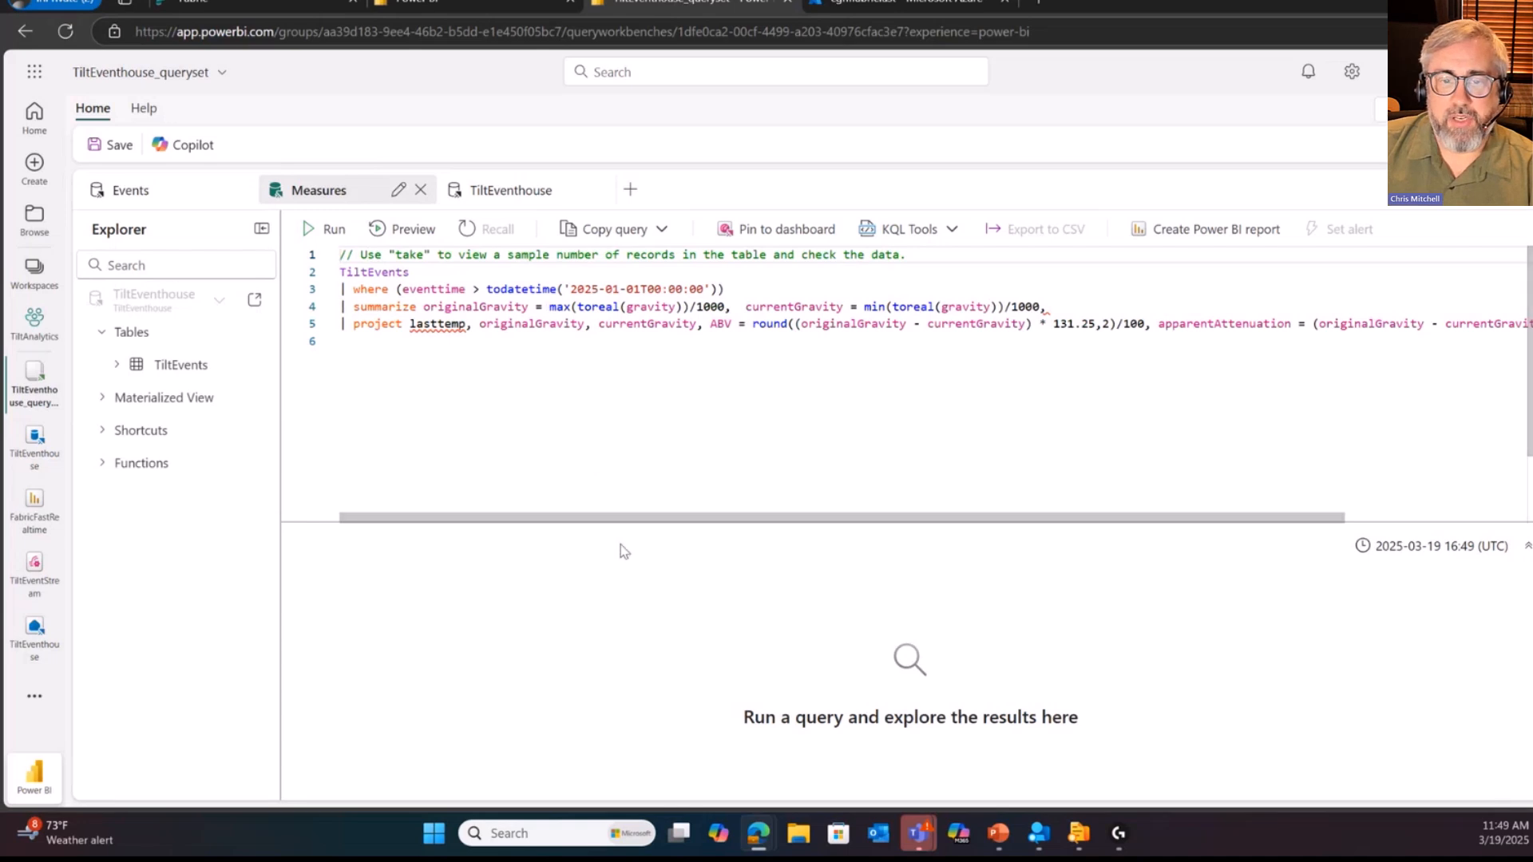
drag(643, 518, 510, 528)
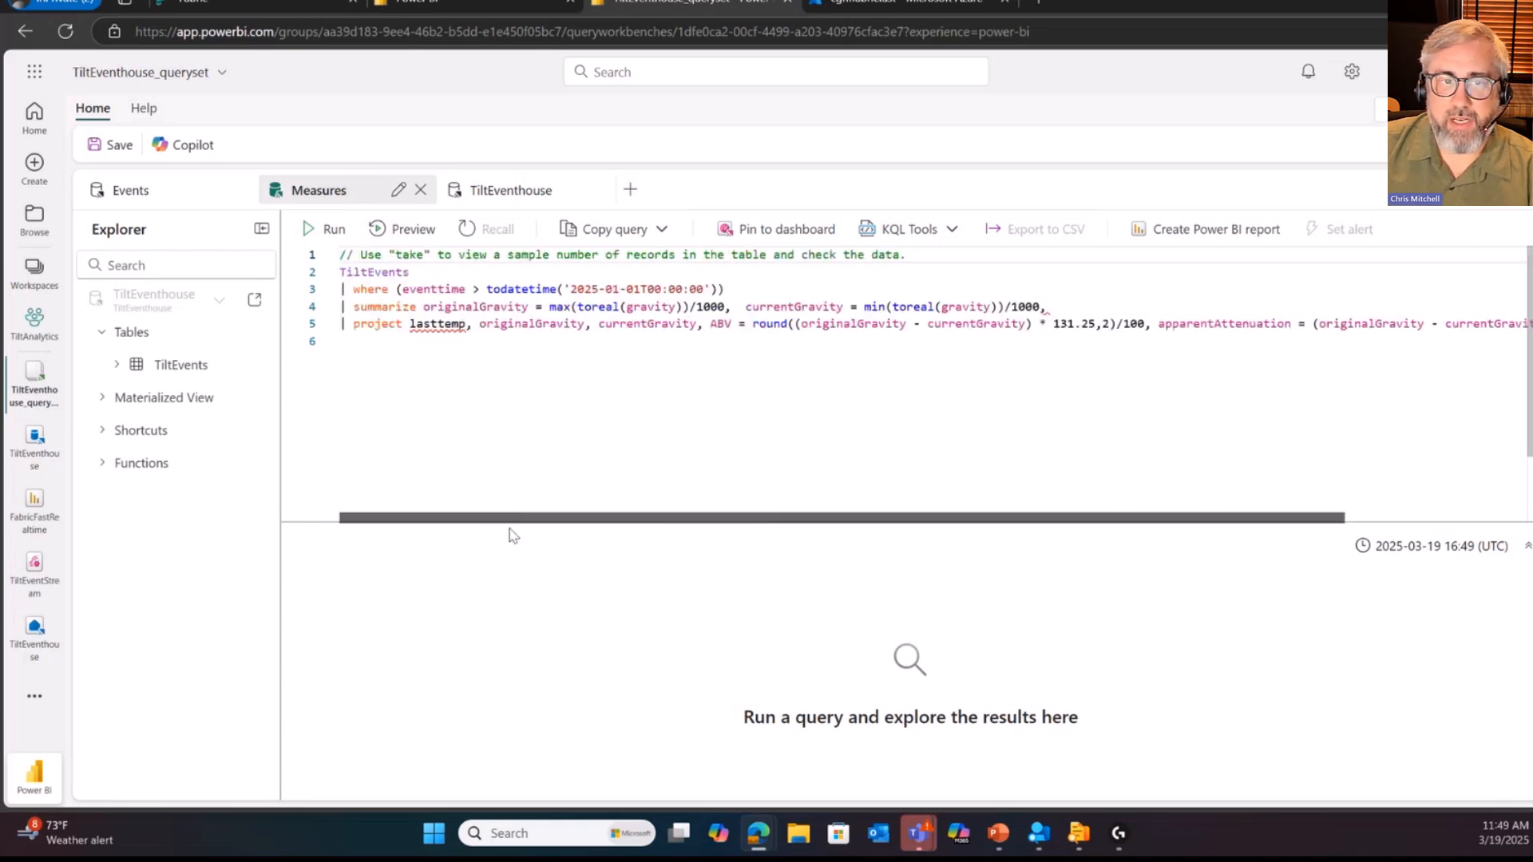
key(shift+Return)
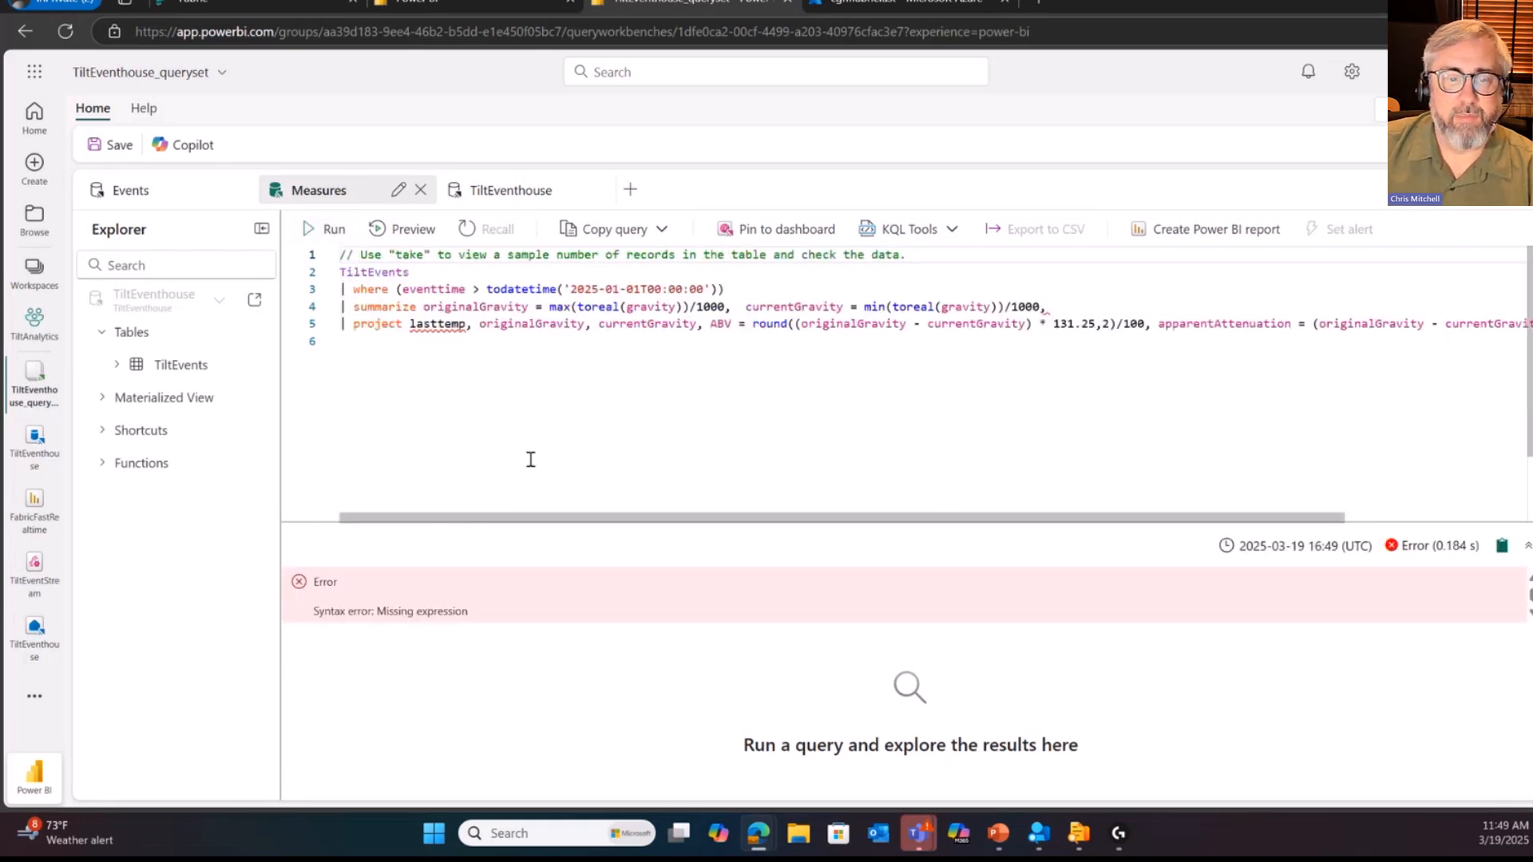
Step: Remove lasttemp from the Measures query's project line and the trailing comma from its summarize line, and rerun the query
double_click(451, 322)
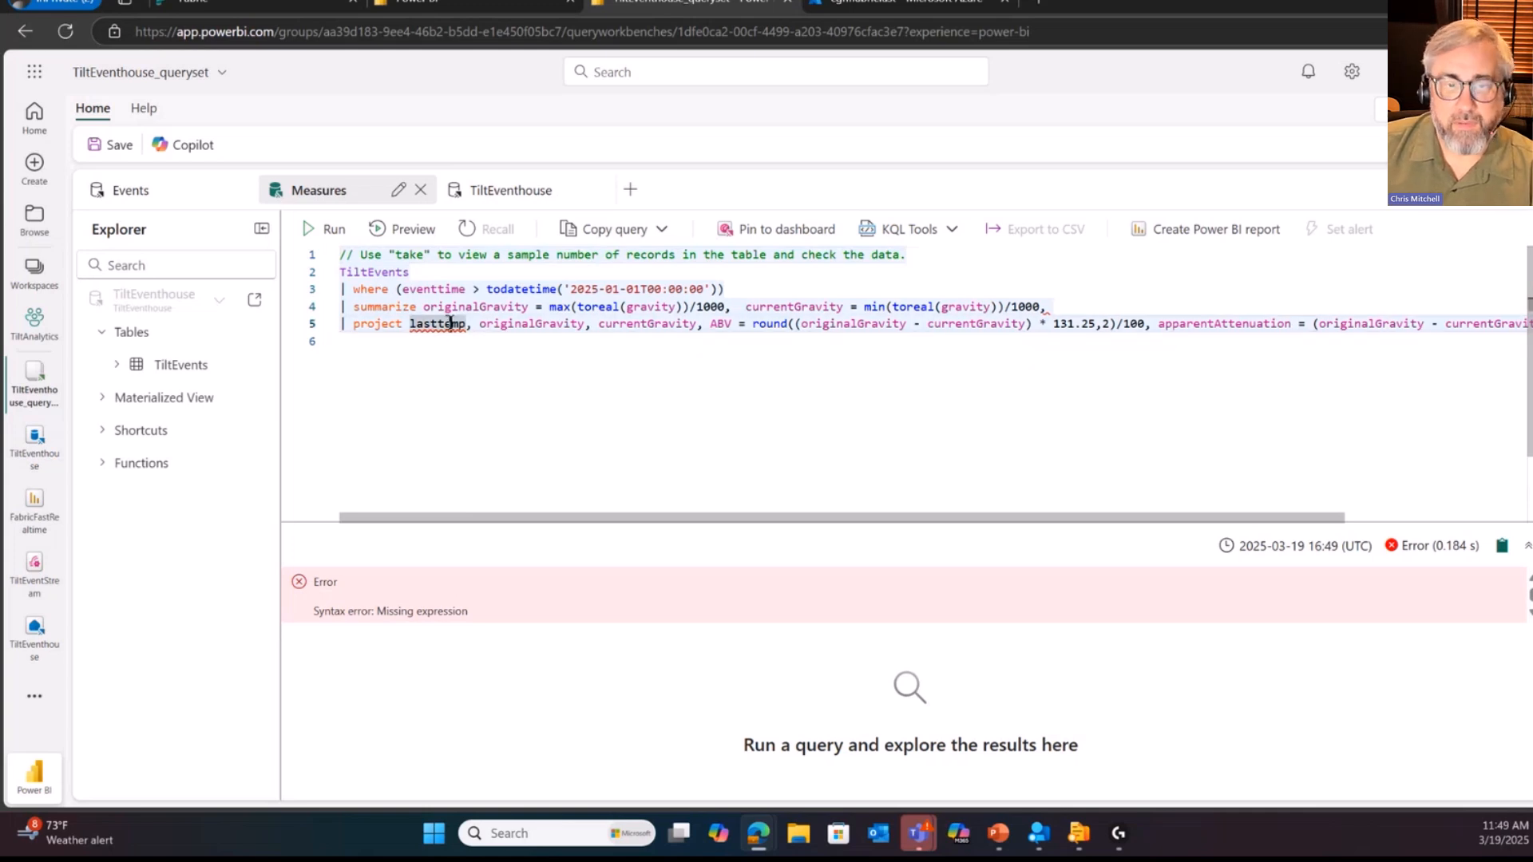
key(Delete)
key(Delete)
key(Delete)
key(BackSpace)
key(BackSpace)
key(BackSpace)
key(BackSpace)
key(BackSpace)
key(BackSpace)
key(BackSpace)
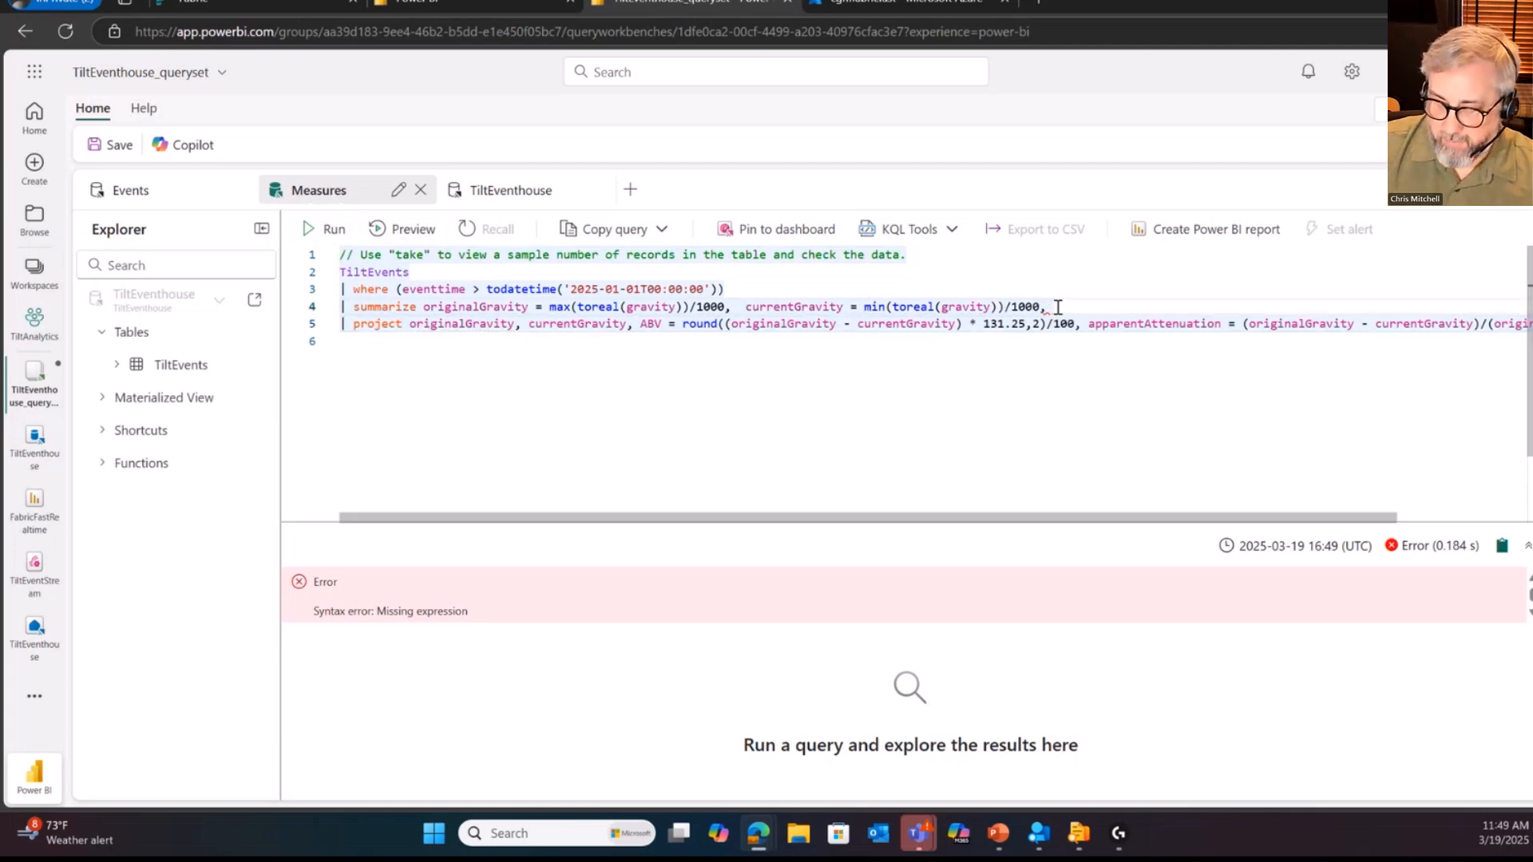
key(BackSpace)
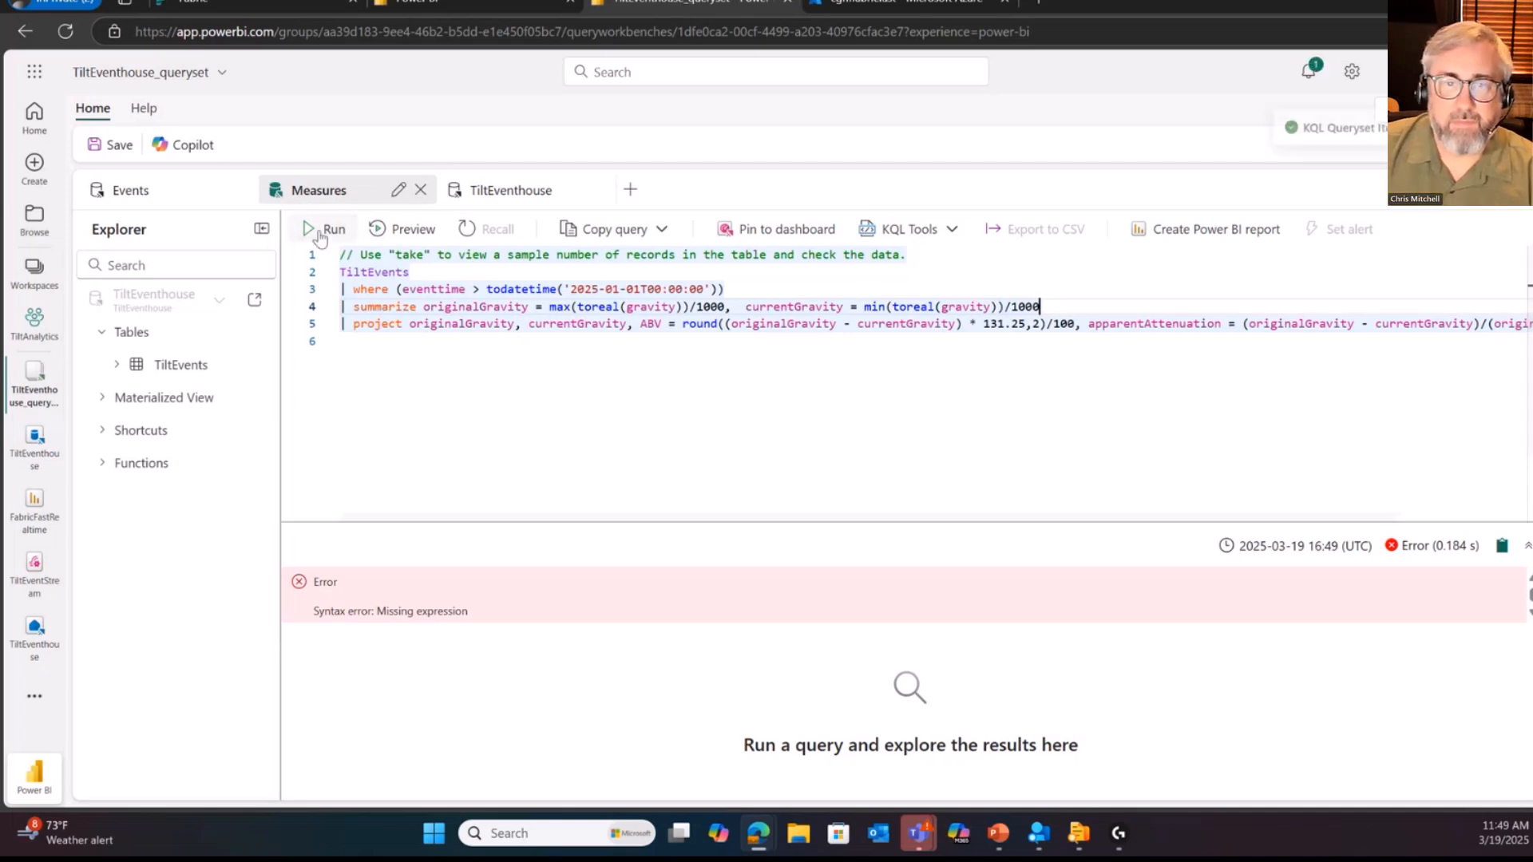
click(320, 231)
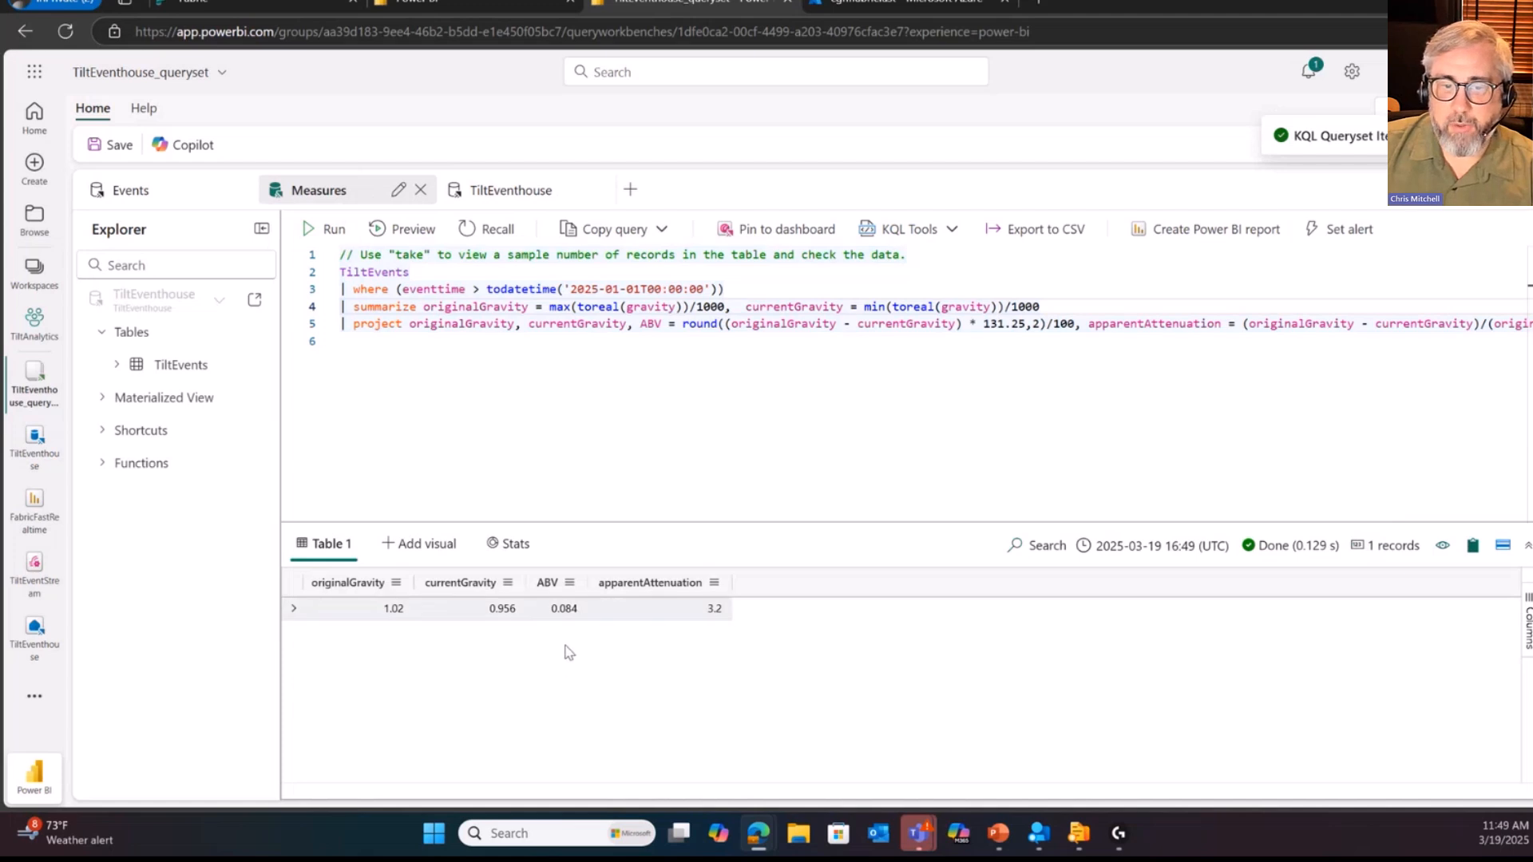
Step: Open the TiltEventhouse query and run its summarize arg_max(eventtime, *) statement on TiltEvents
click(525, 200)
key(ctrl+a)
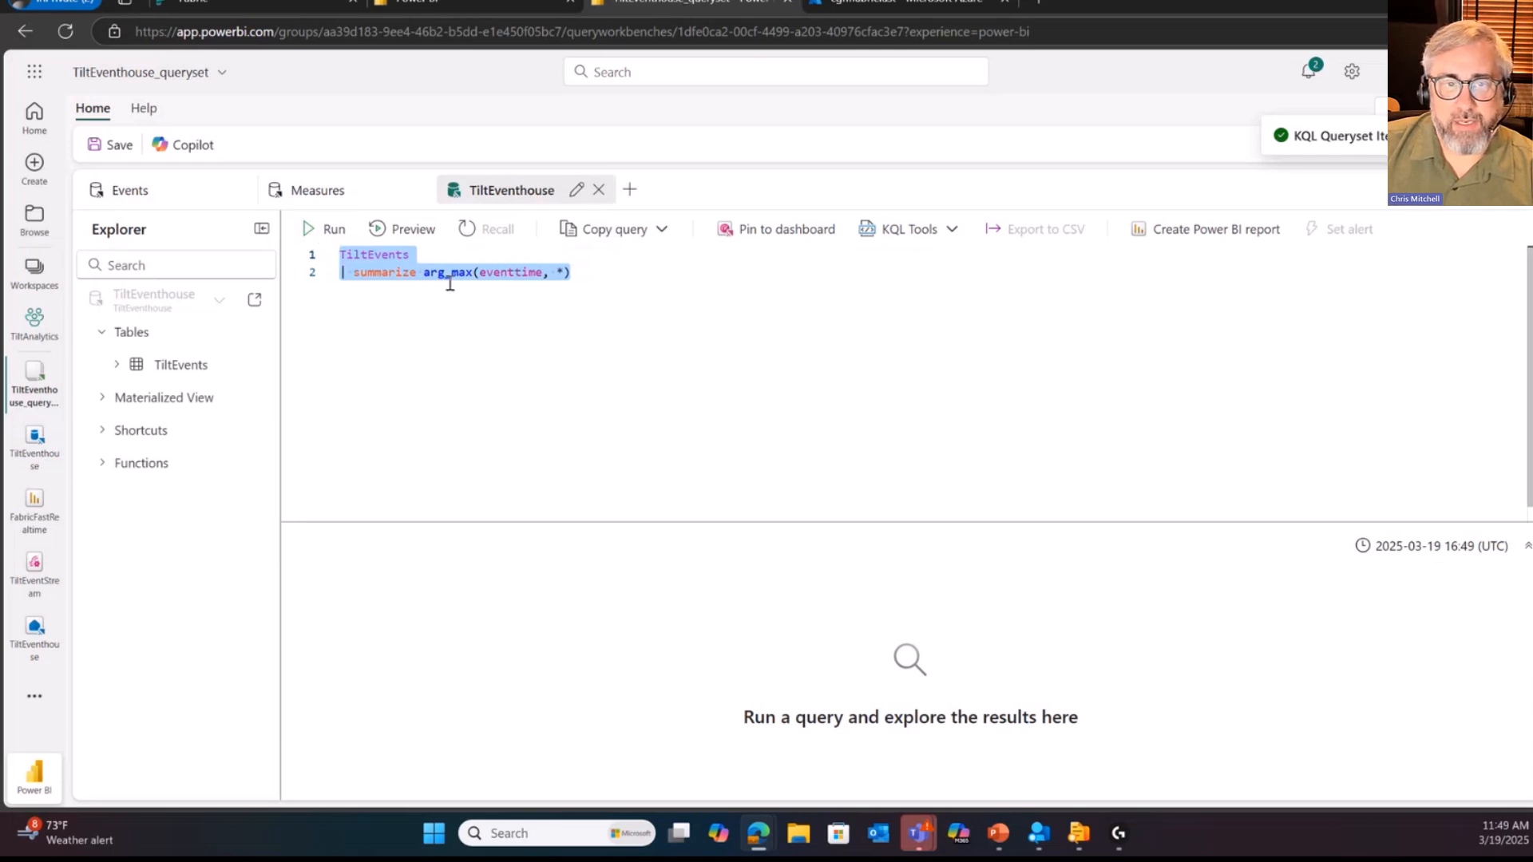
click(338, 229)
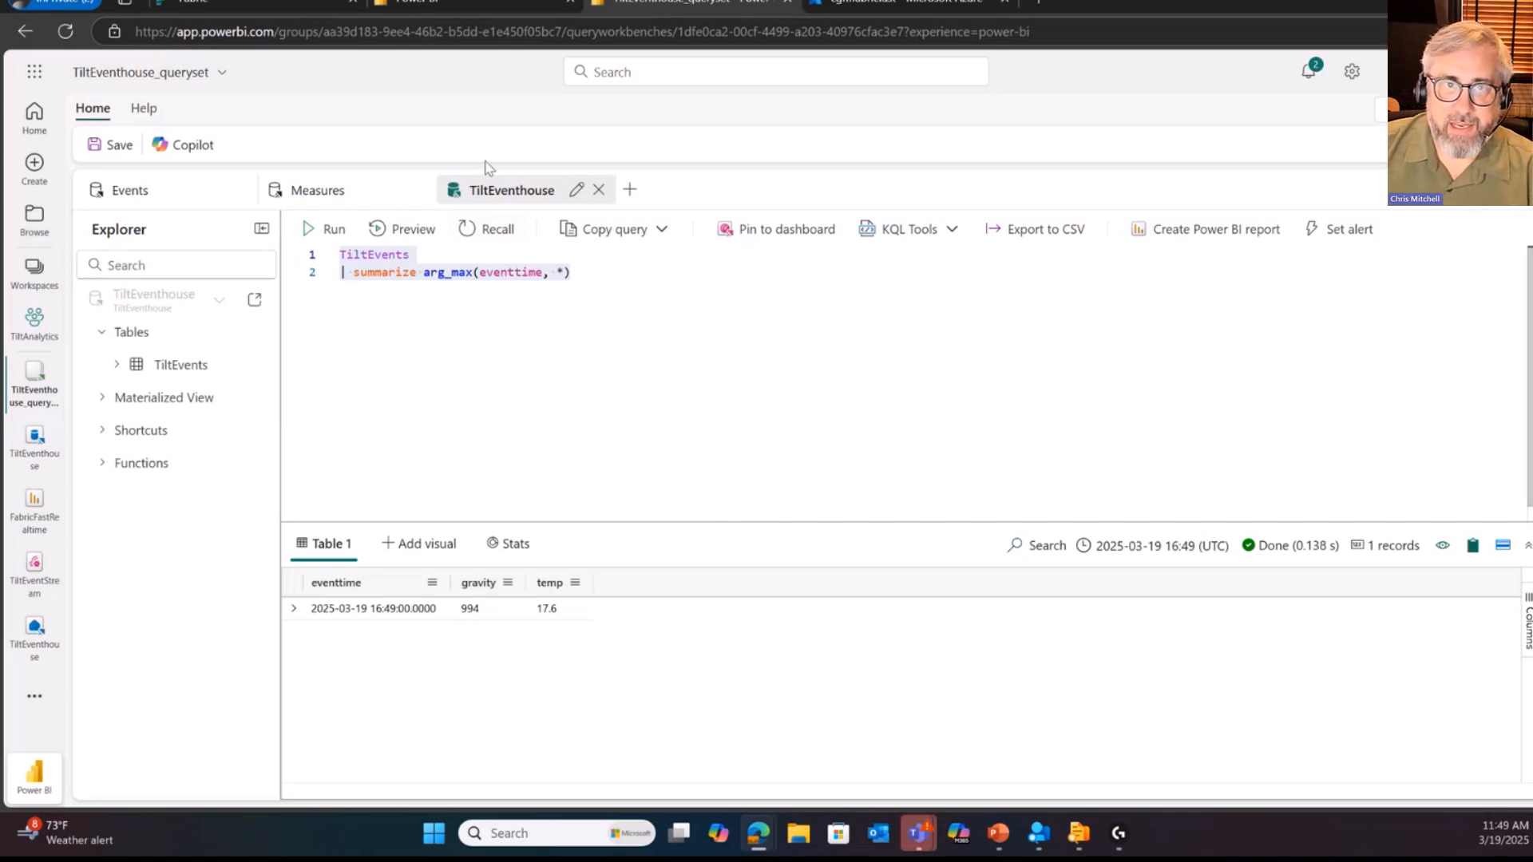
Step: Go back to the Fabric FAST workspace from the Customer Demographics report, discarding the report's unsaved changes
click(484, 7)
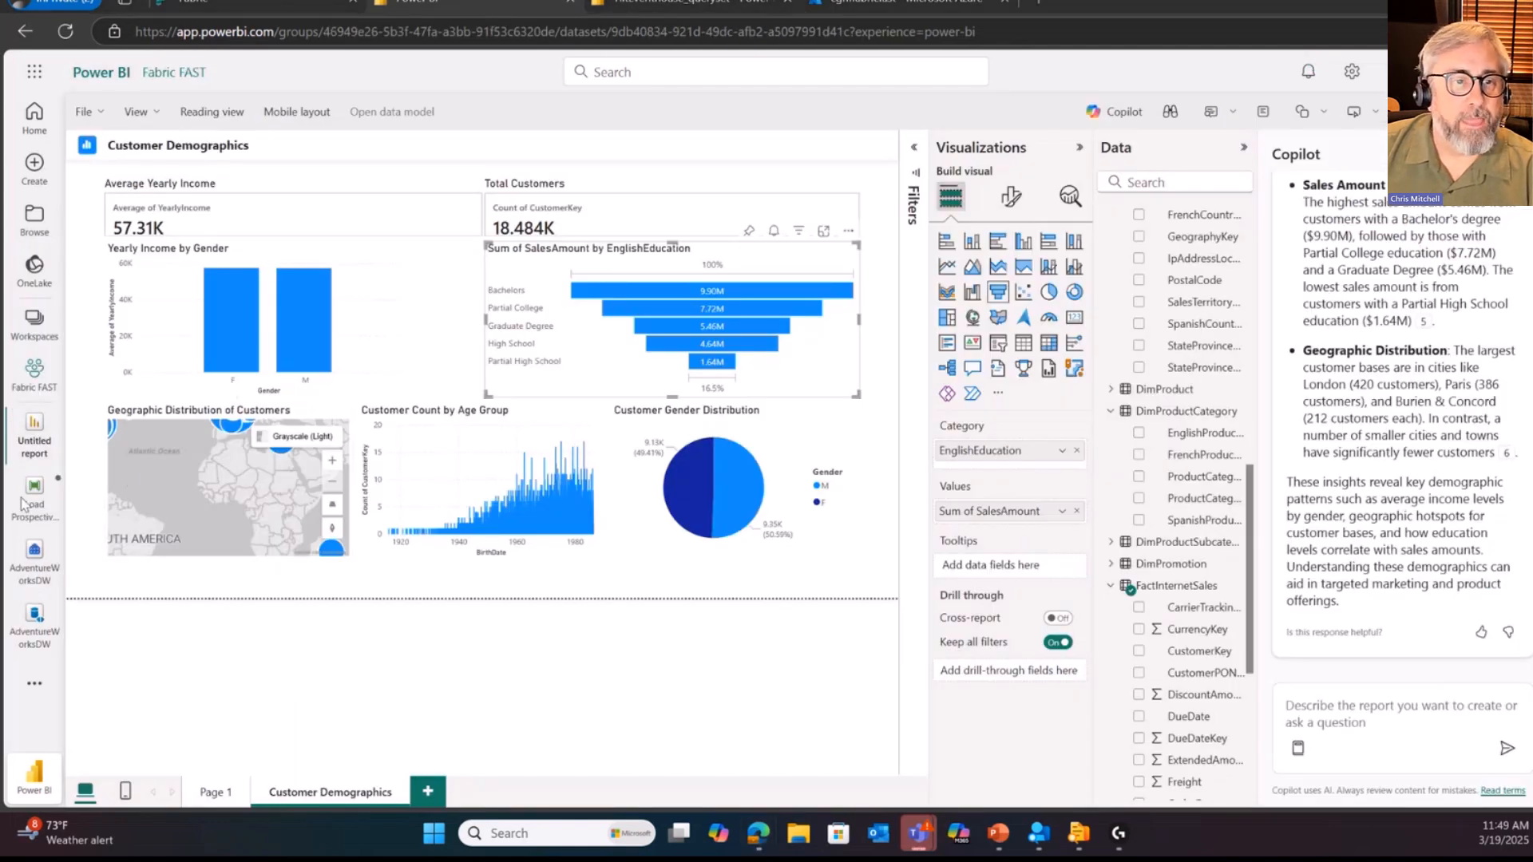
click(35, 325)
click(33, 379)
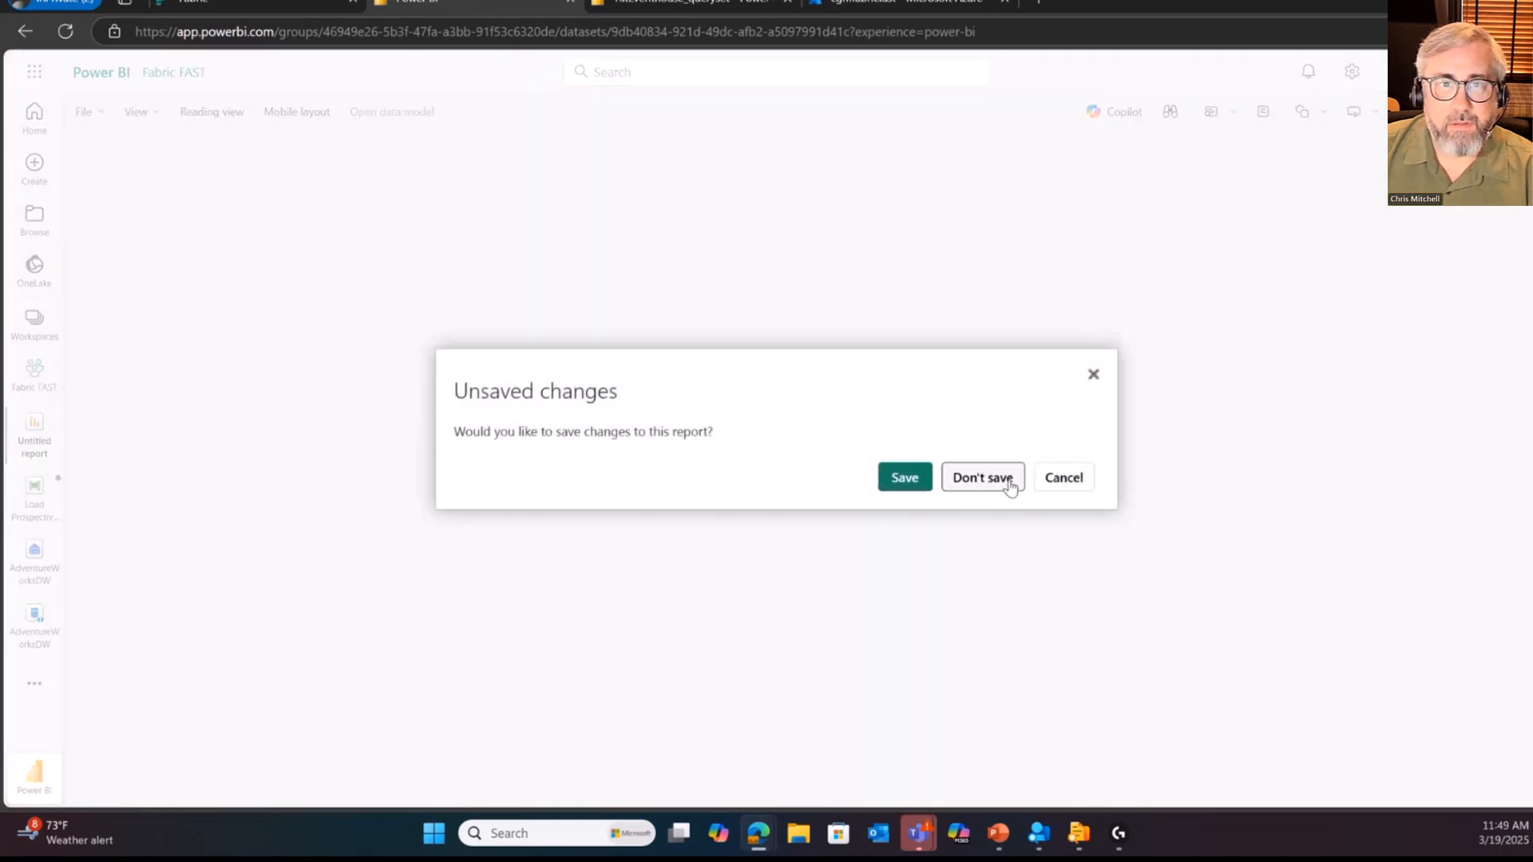
click(1010, 487)
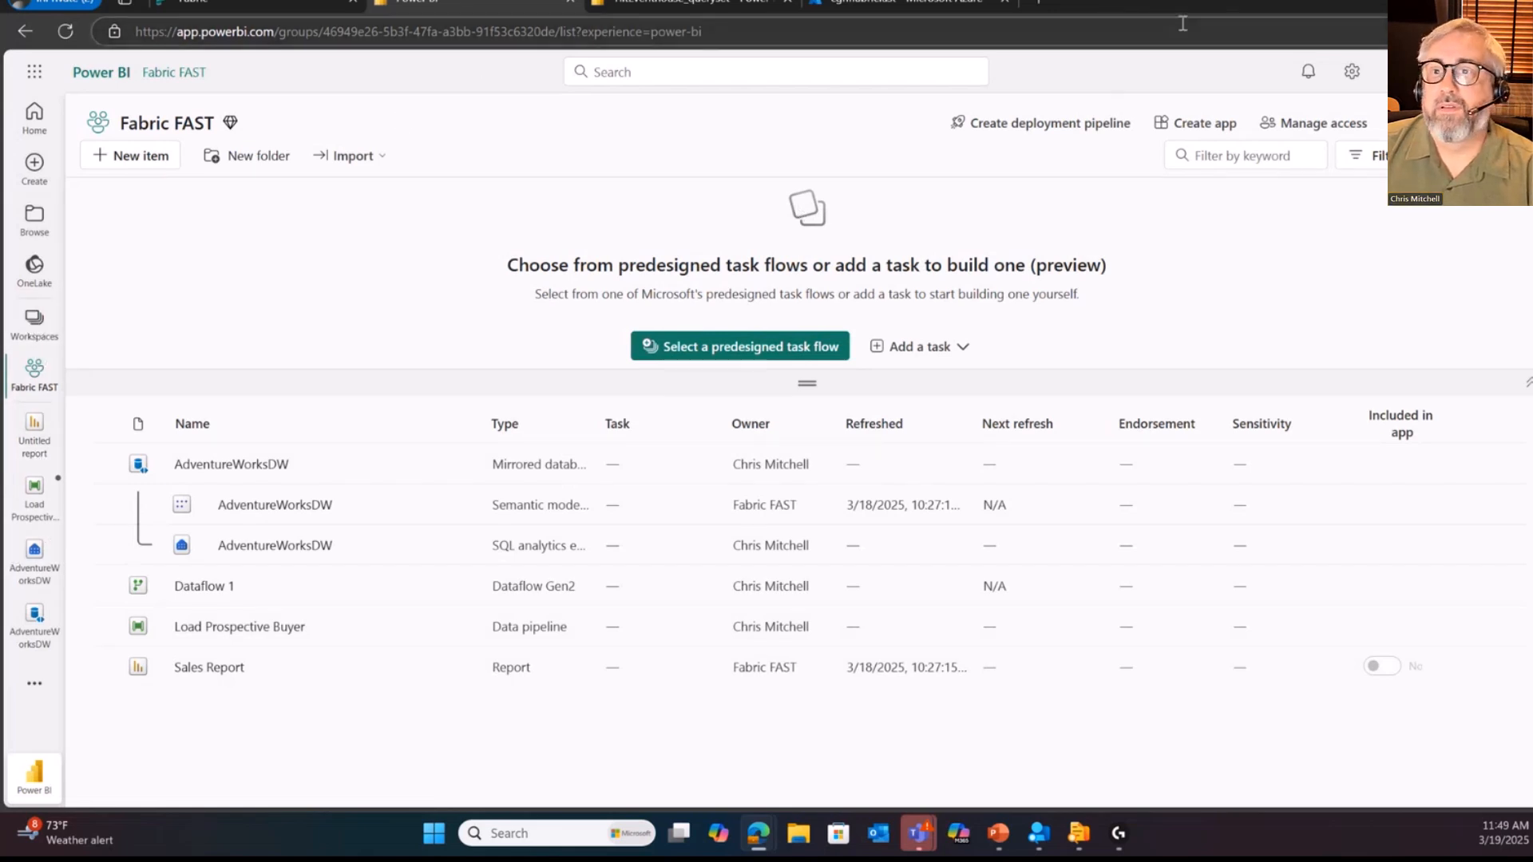
Step: Return to the browser page with TiltEventhouse_queryset and show it full size
click(1478, 2)
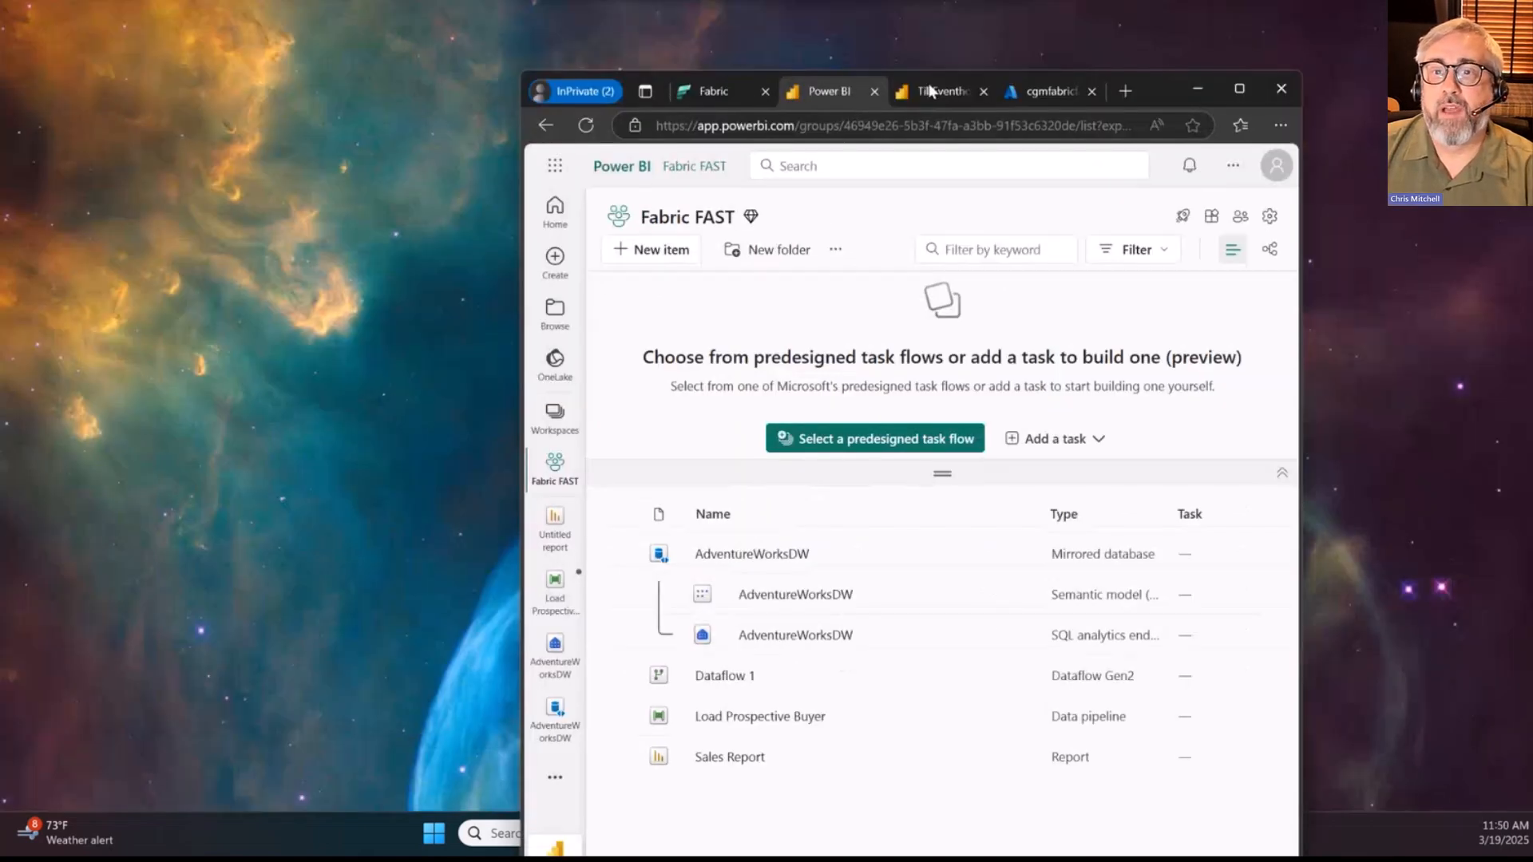
click(933, 92)
click(1241, 91)
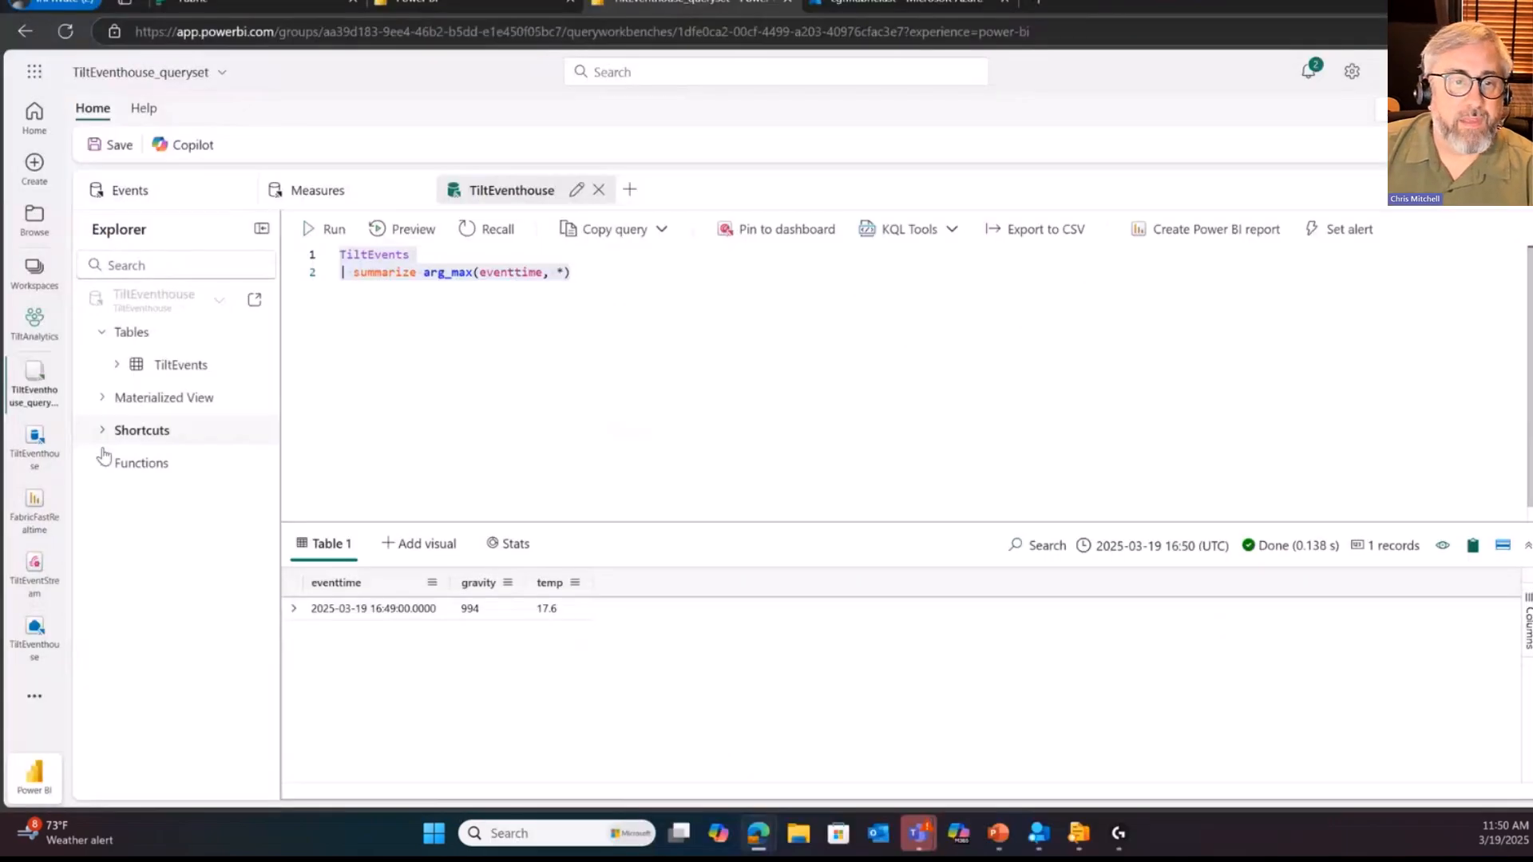
Step: Open the FabricFastRealtime report, inspect the gravity and temperature chart, and reload the page for the latest data
click(34, 502)
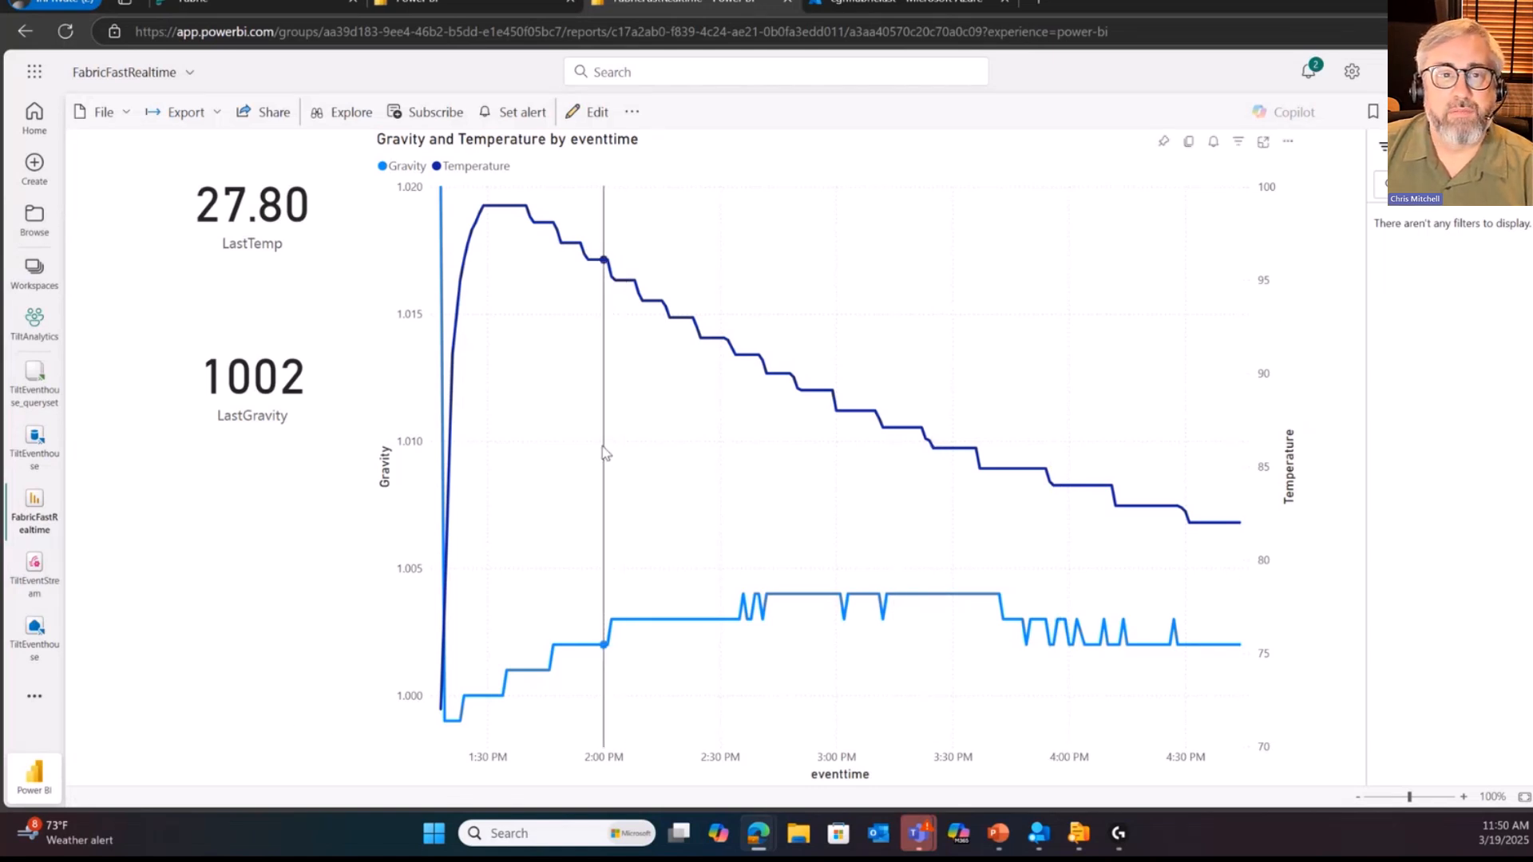
mouse_move(1177, 496)
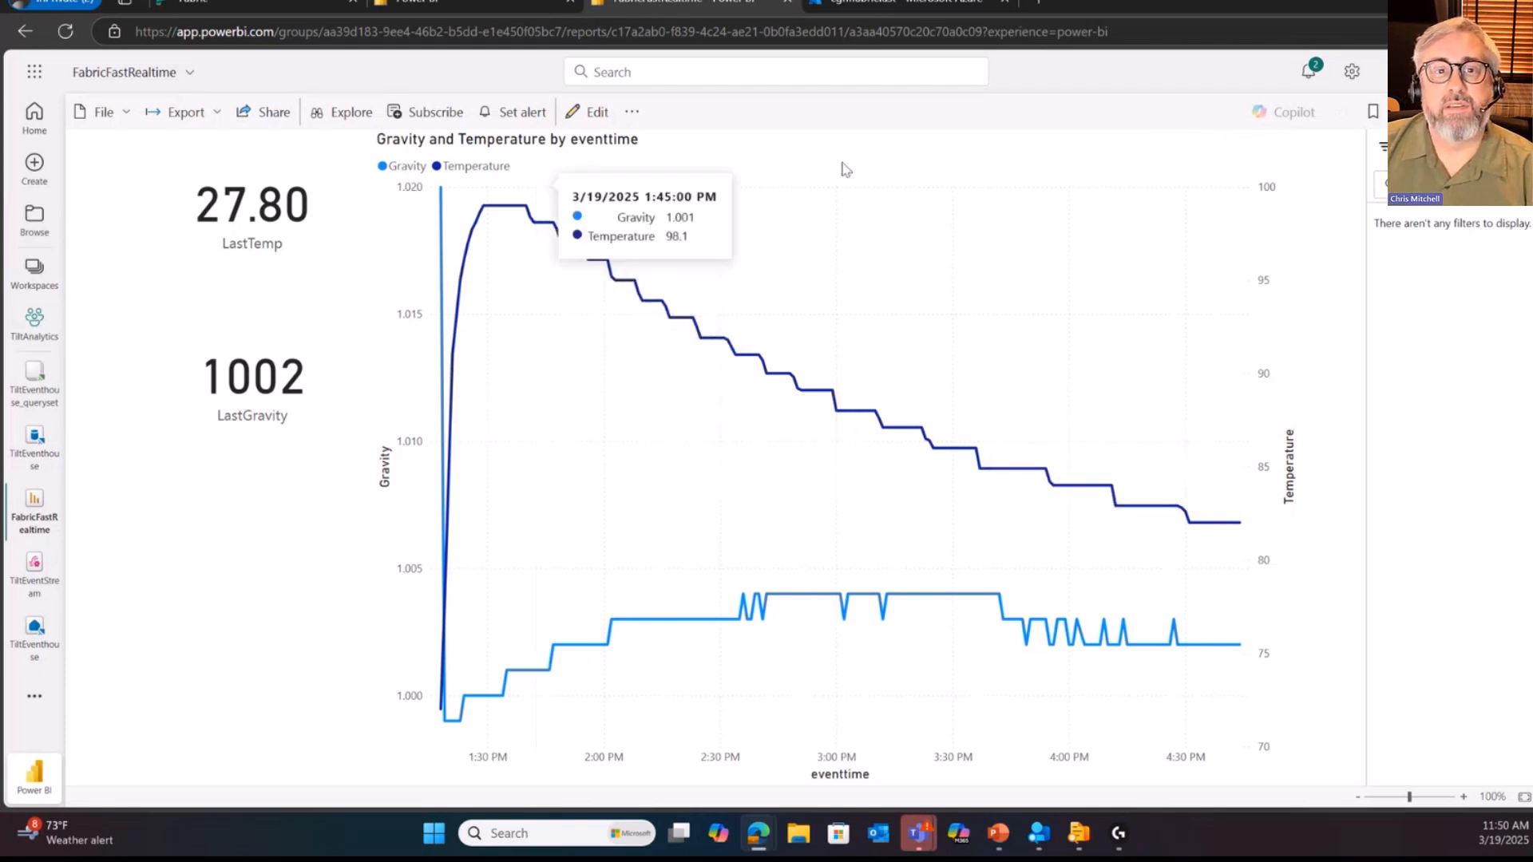
click(65, 37)
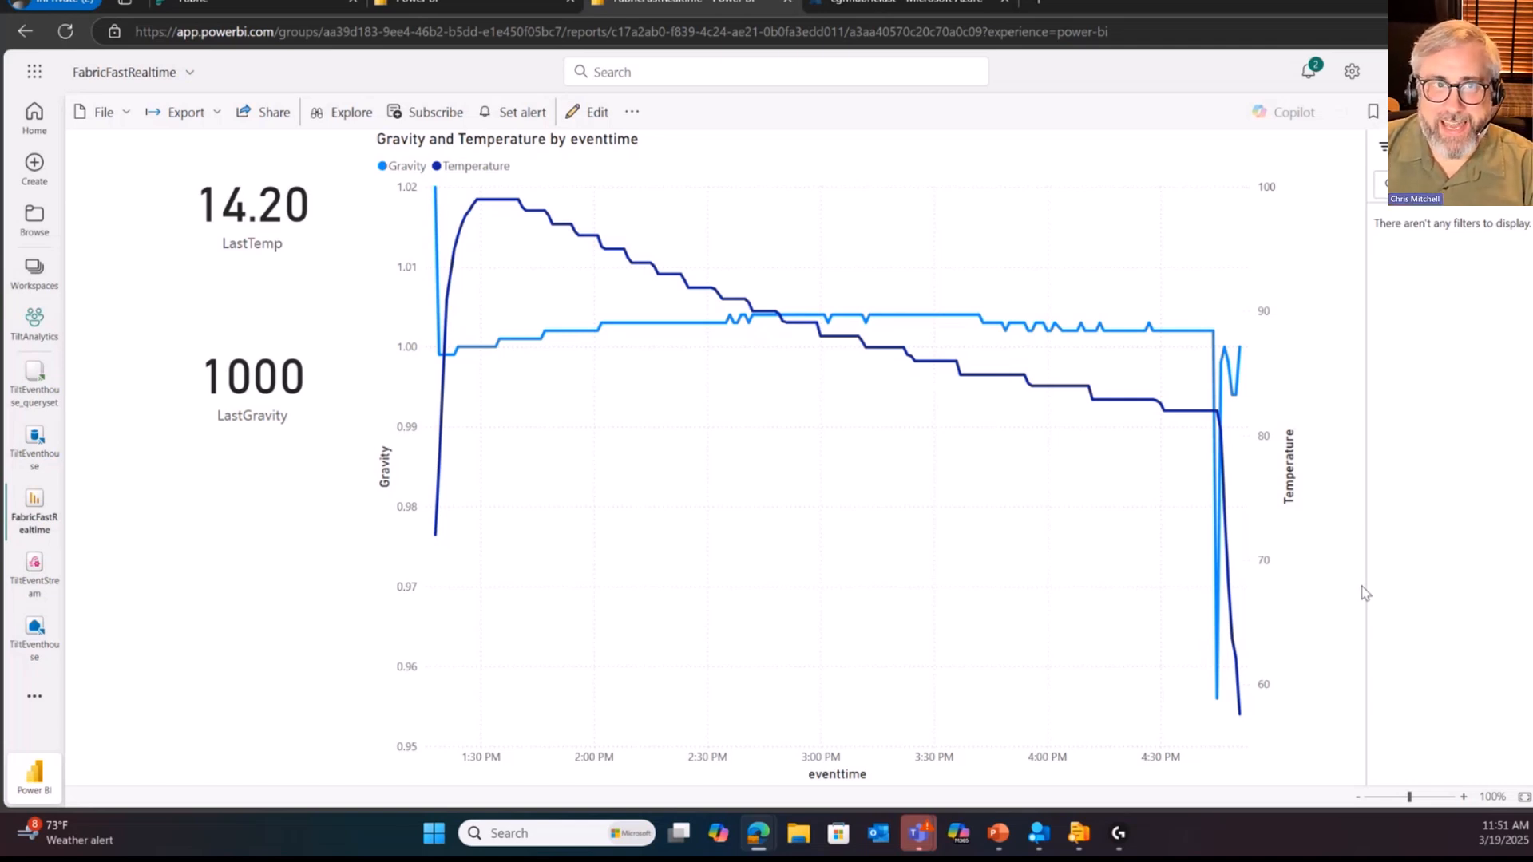
Step: Open TiltEventStream, view the GroupBy transformation's details, and review the whole flow from AzureIoTHub to TiltEventhouse
click(34, 568)
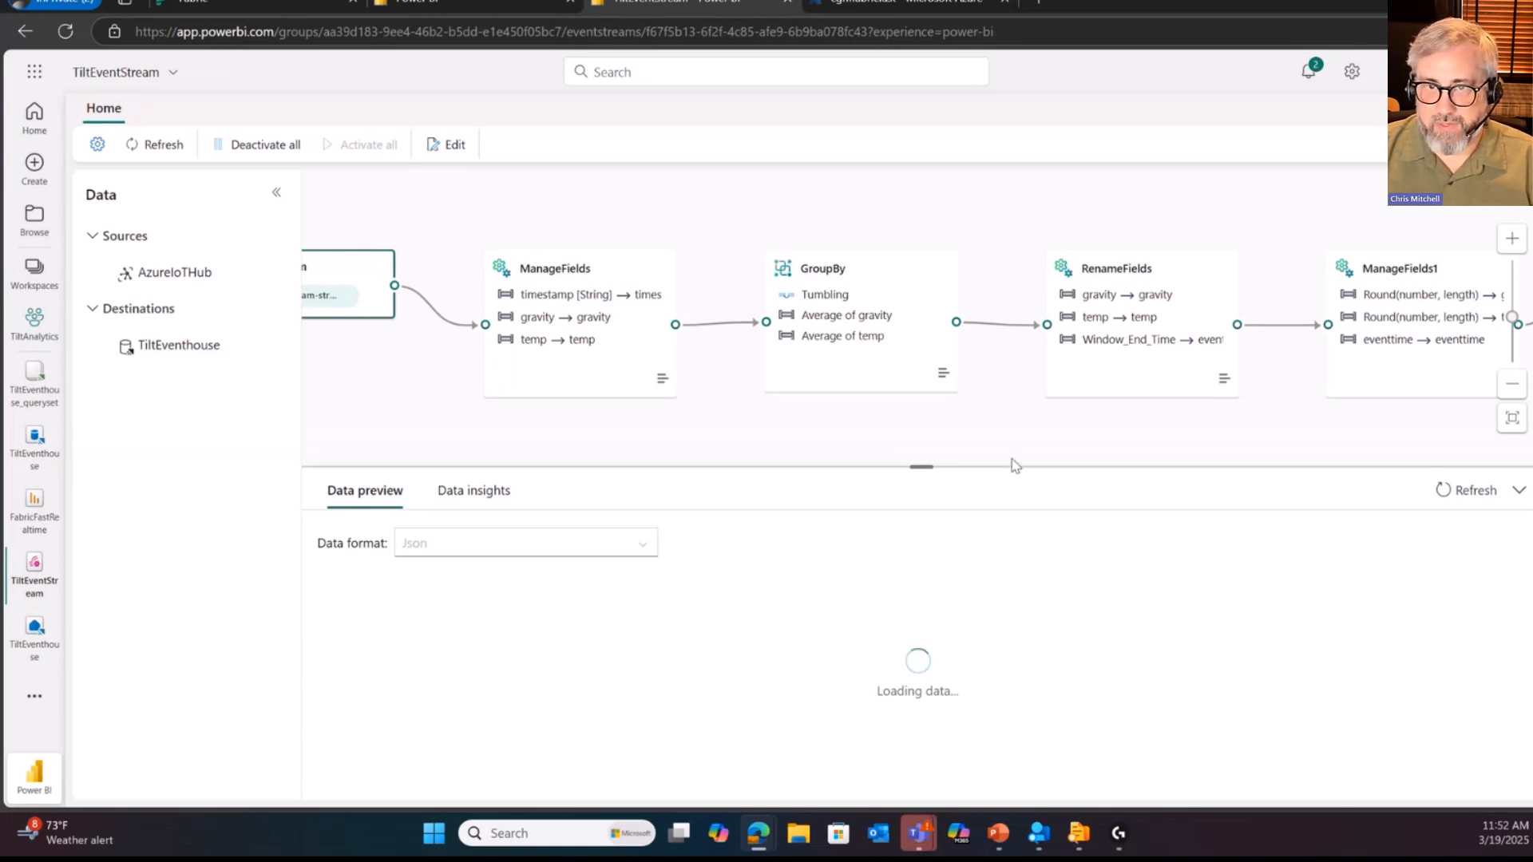
click(814, 301)
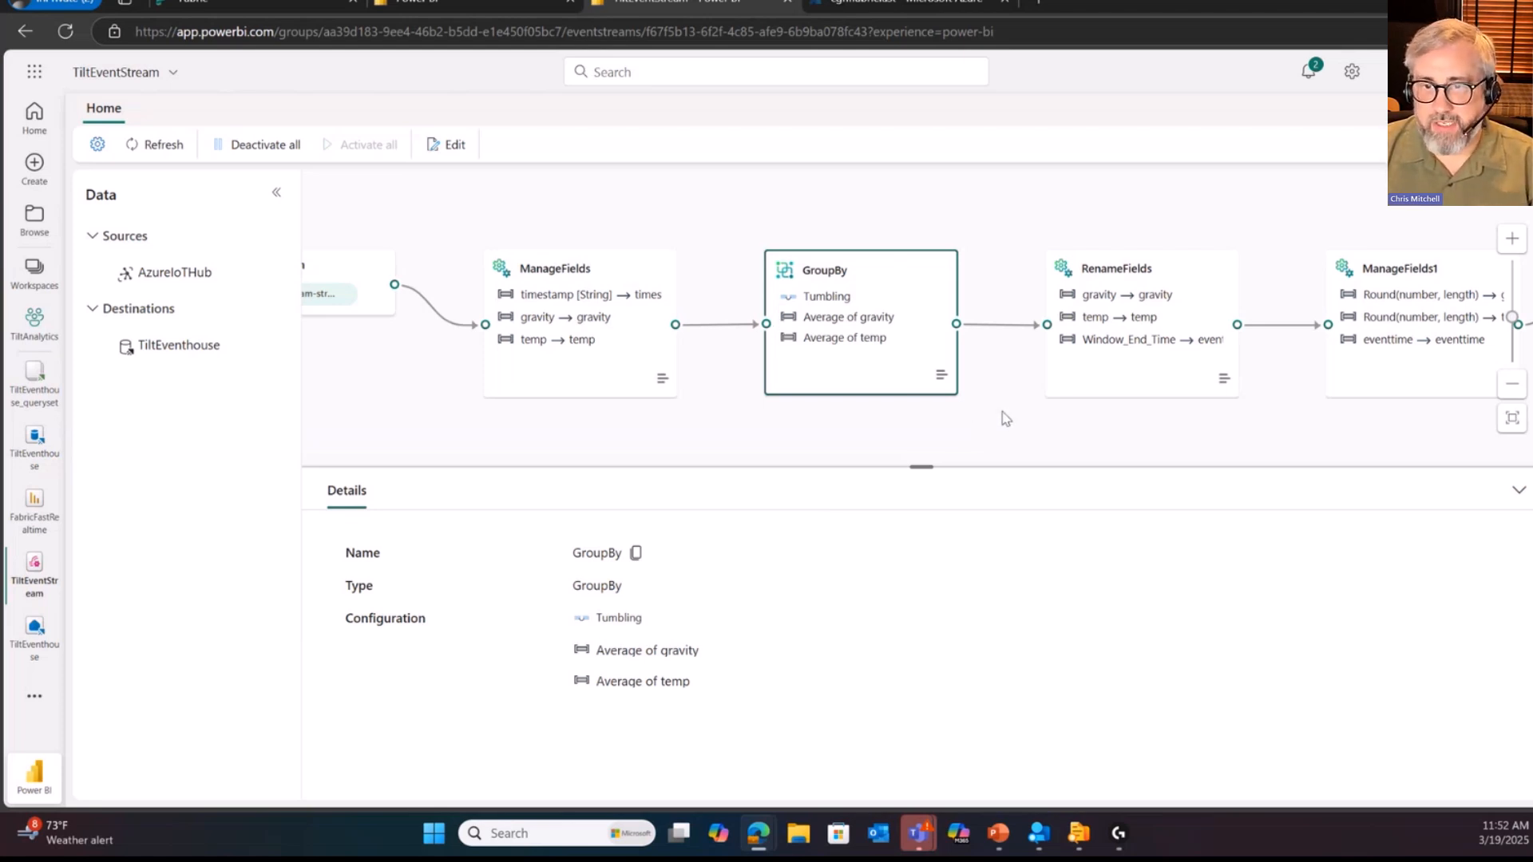
scroll(1006, 419, down, 3)
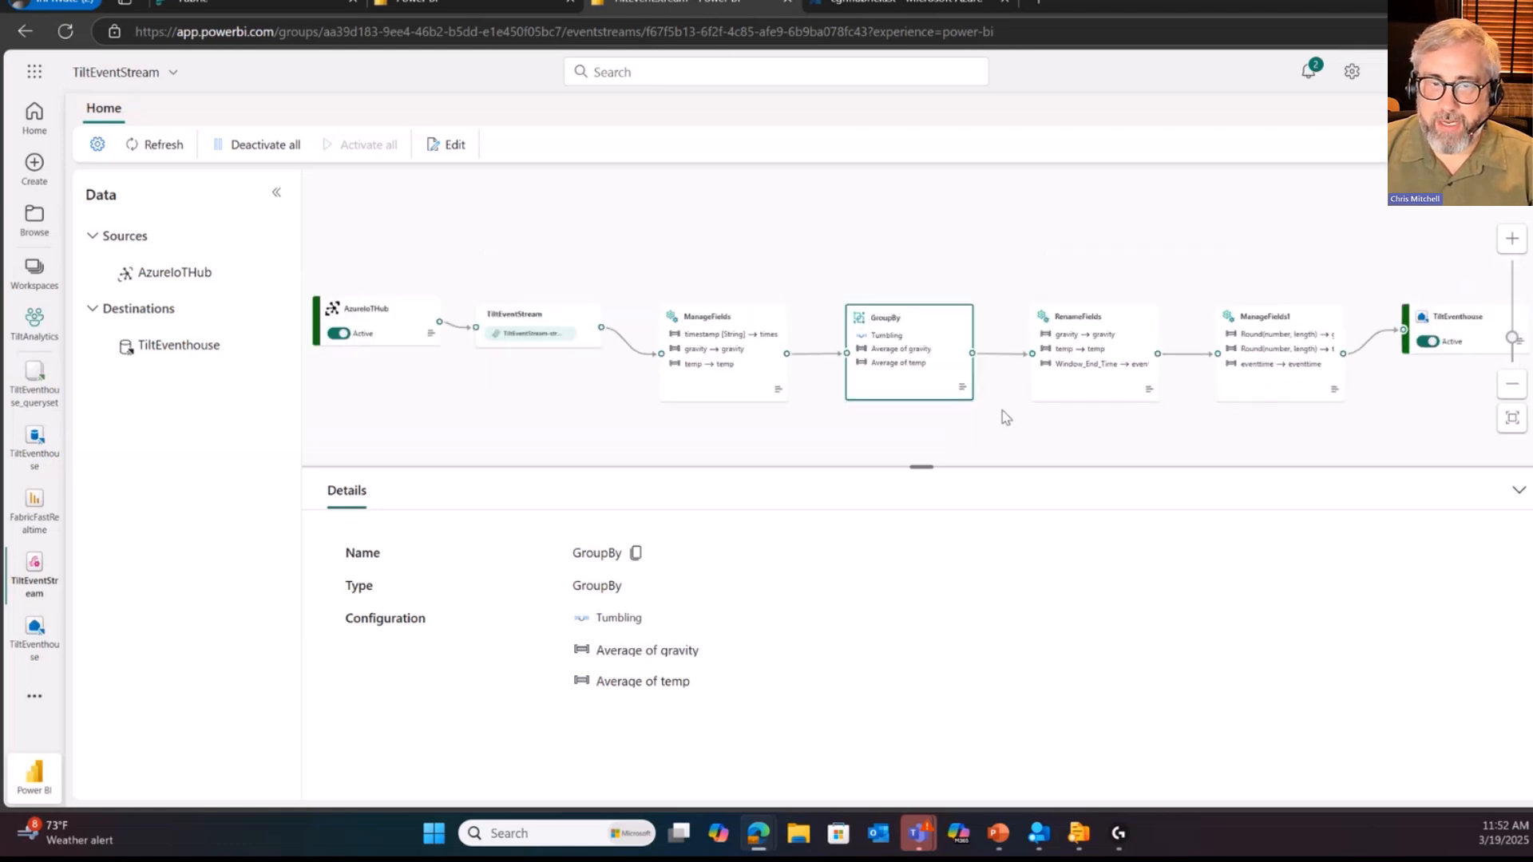
scroll(1006, 418, up, 1)
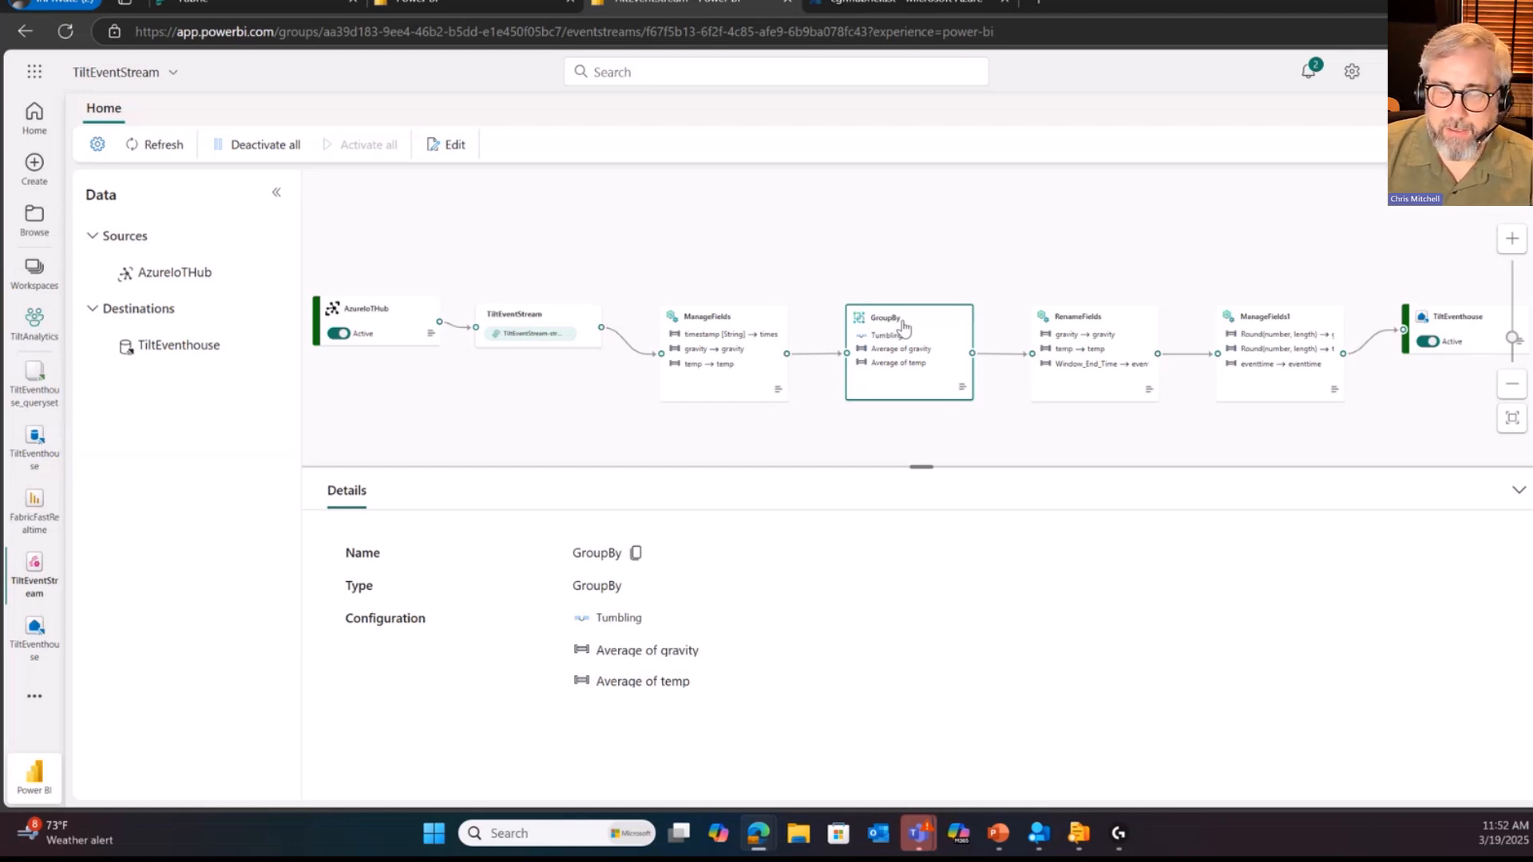
drag(1016, 428, 990, 418)
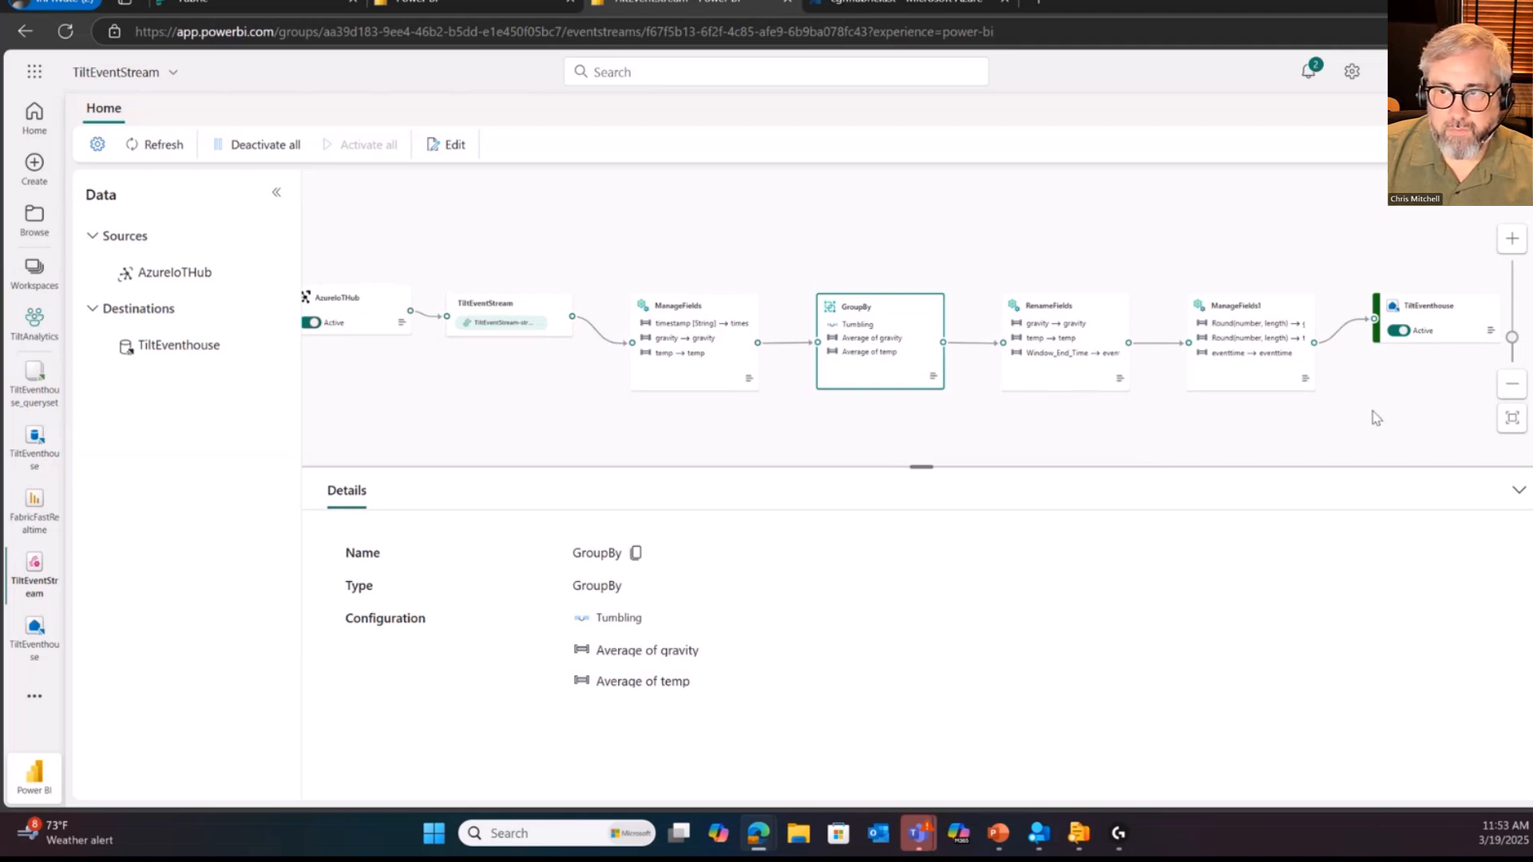
drag(1373, 418, 1375, 324)
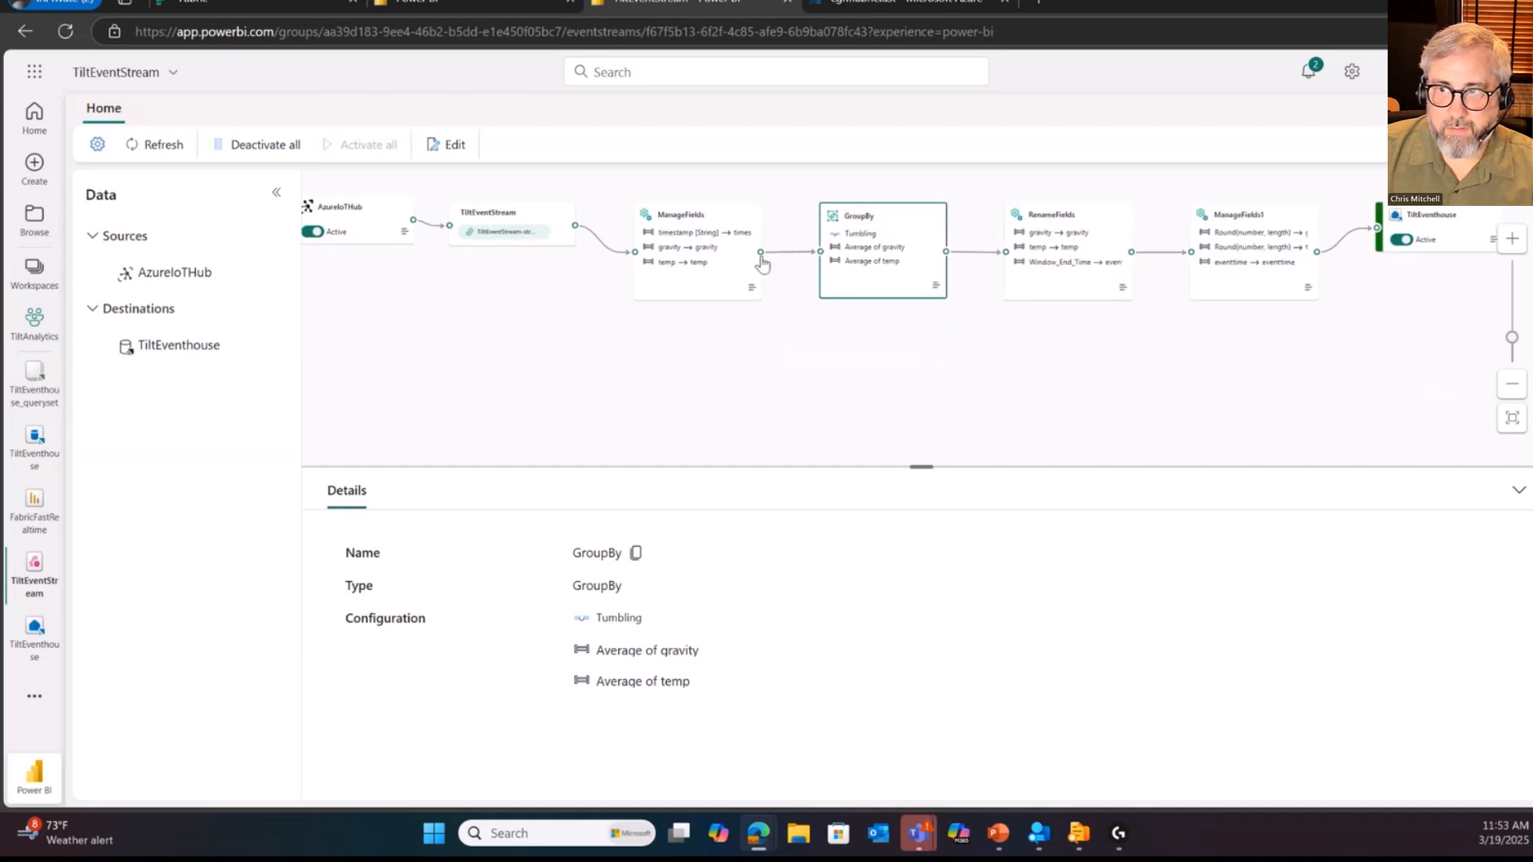
drag(761, 252, 780, 363)
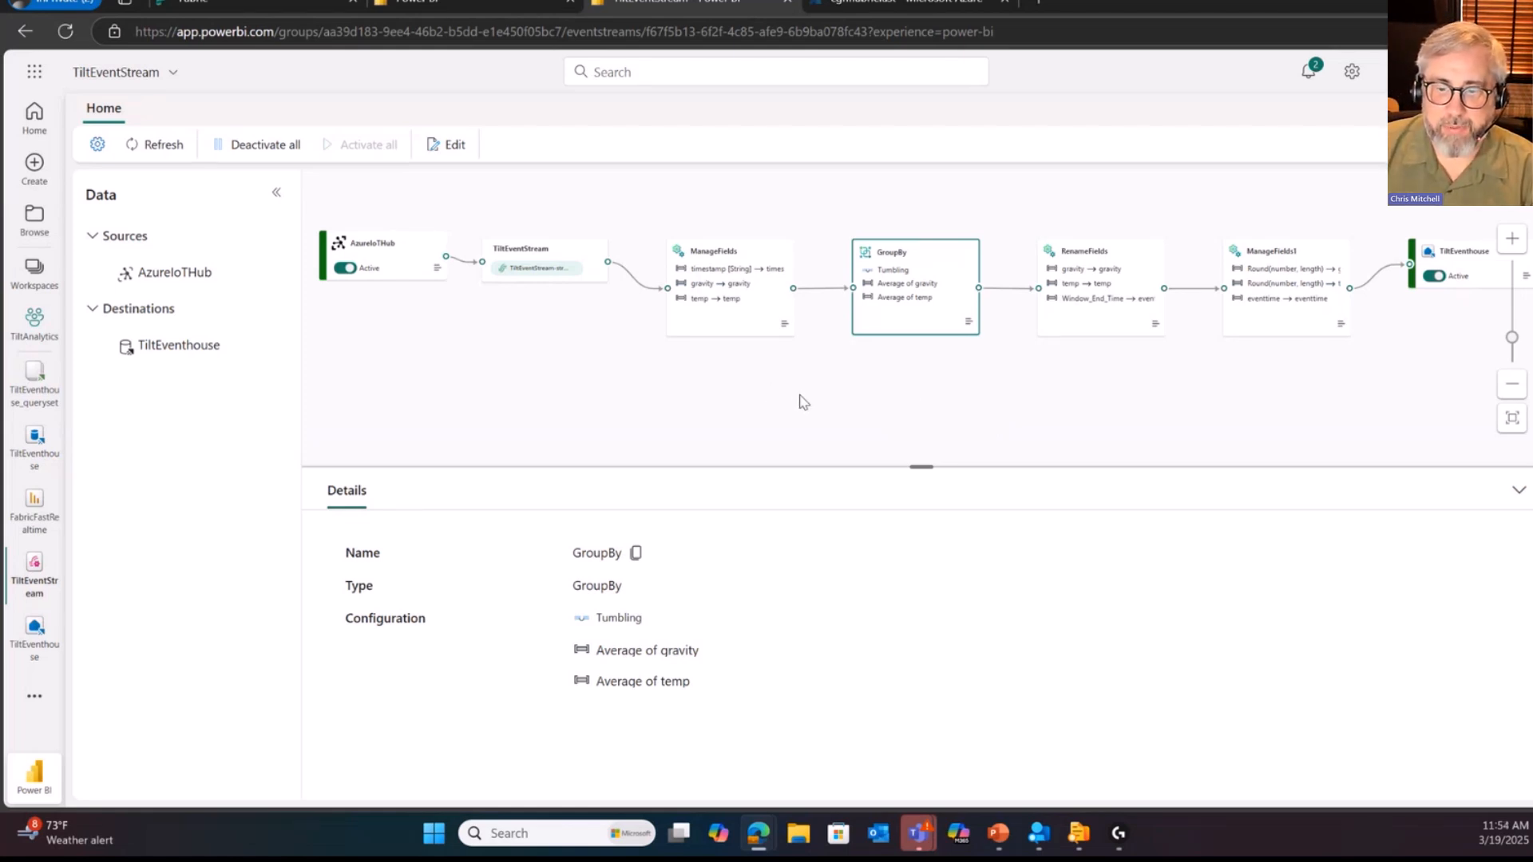
Step: Switch to the PowerPoint presentation's closing Thank You slide
click(999, 834)
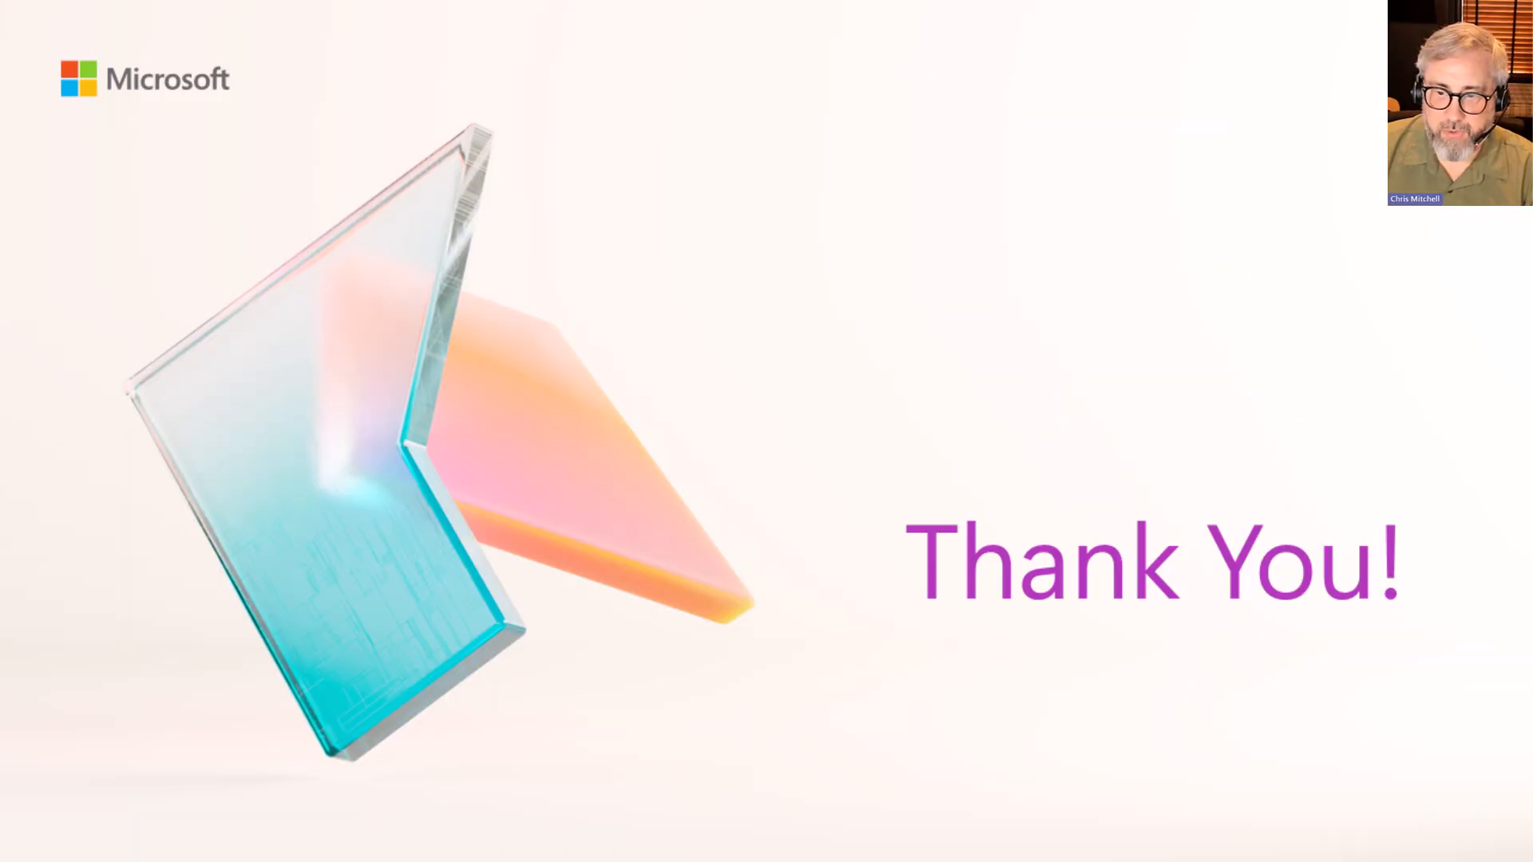